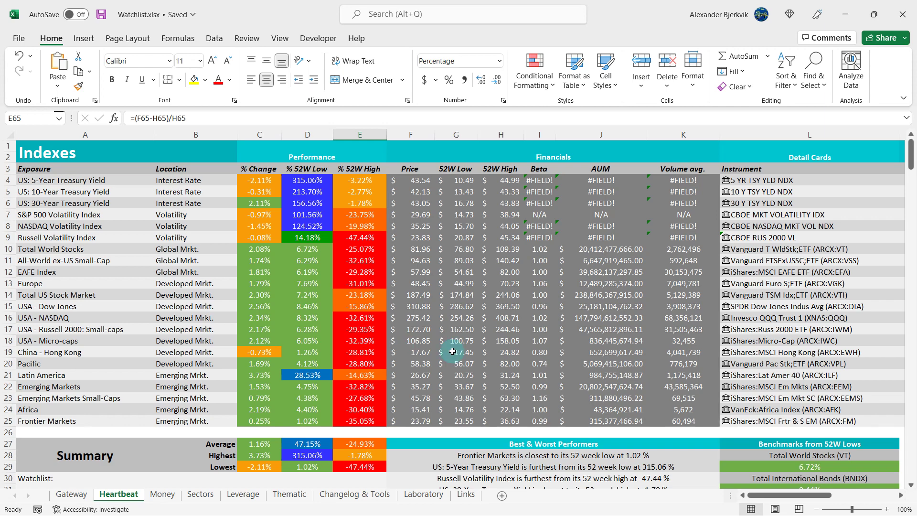
Find the published analysis date for the SPDR S&P 500 ETF (SPY) on the Heartbeat sheet
scroll(471, 349, "right", 5)
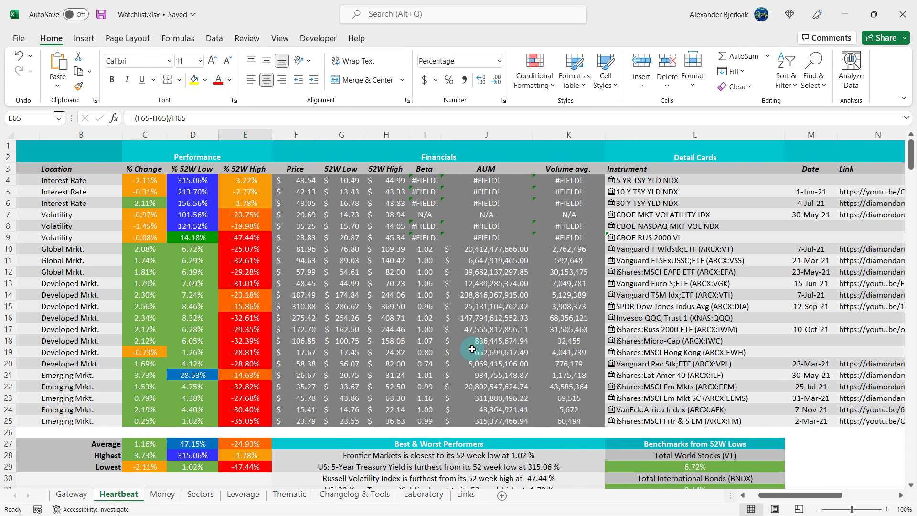
scroll(471, 348, "right", 4)
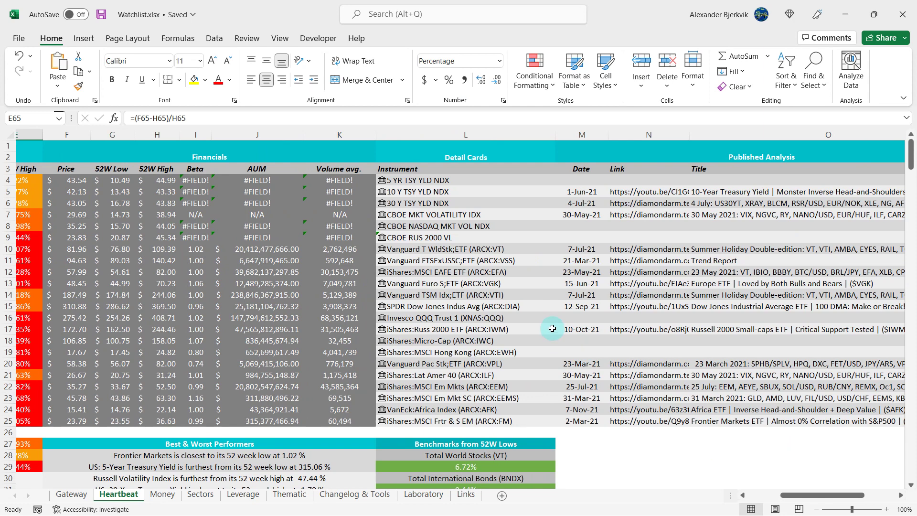
scroll(579, 387, "down", 3)
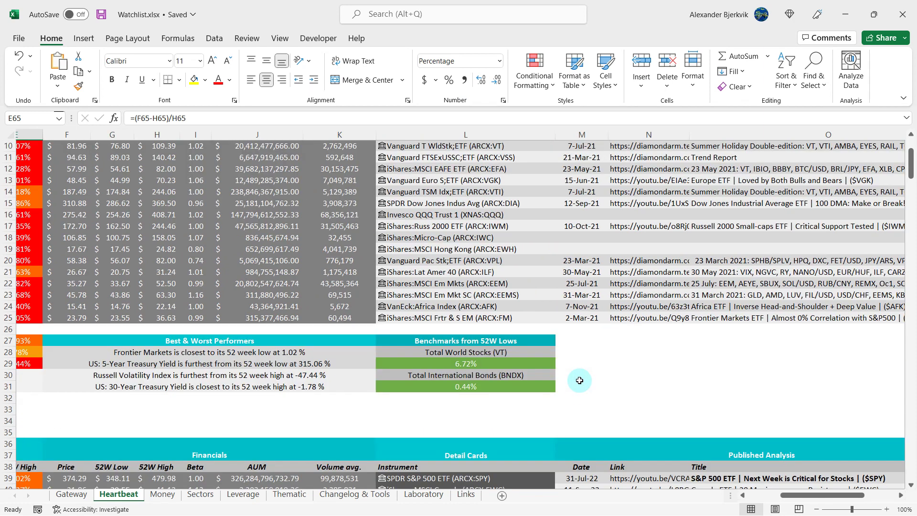
left_click(591, 345)
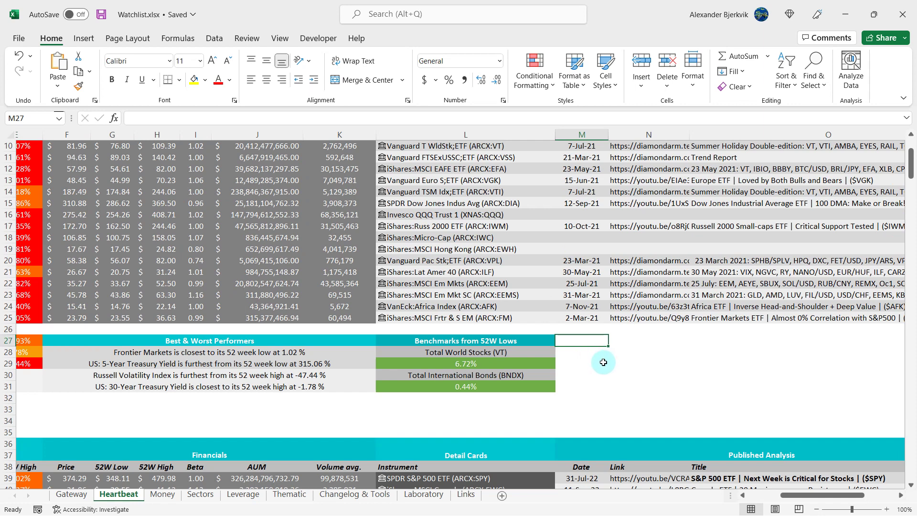
scroll(602, 362, "down", 5)
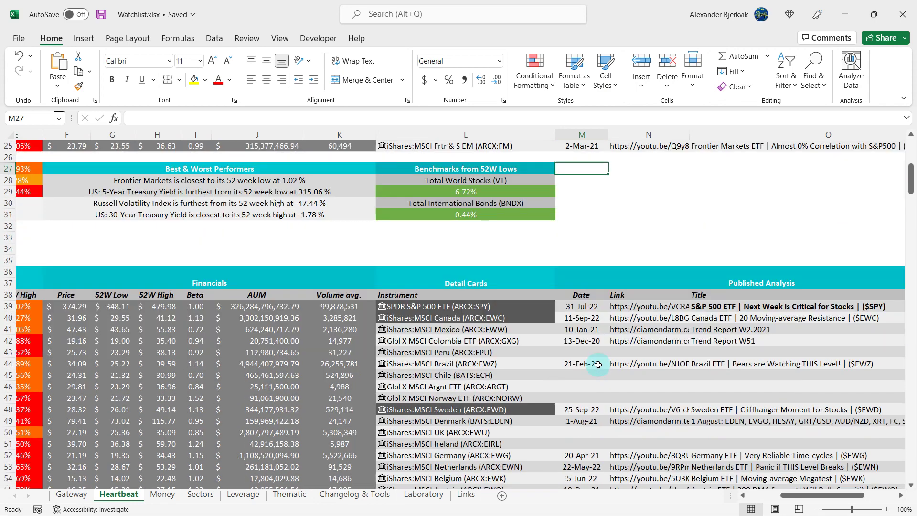
left_click(582, 307)
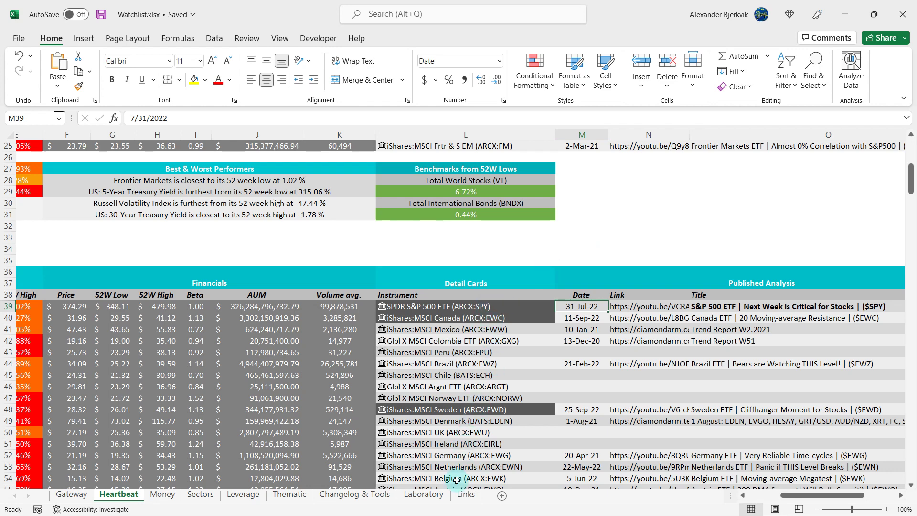
Review the technical note and scores for "S&P 500 ETF | Next Week is Critical for Stocks" on the Laboratory sheet
left_click(423, 495)
scroll(374, 390, "down", 6)
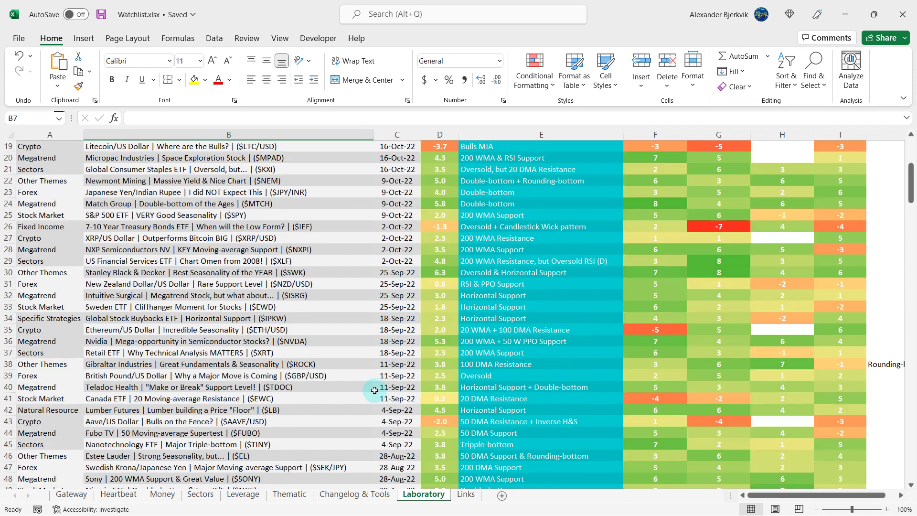
scroll(374, 391, "down", 9)
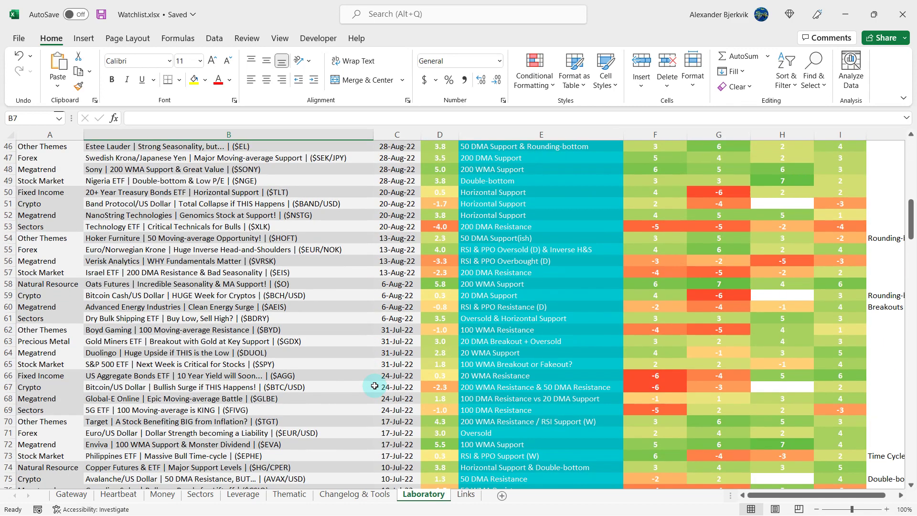
left_click(277, 364)
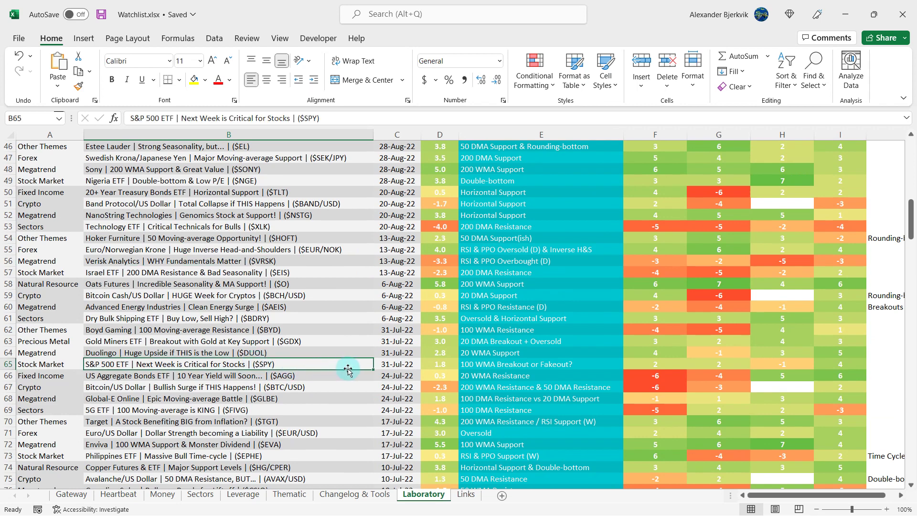
left_click(478, 365)
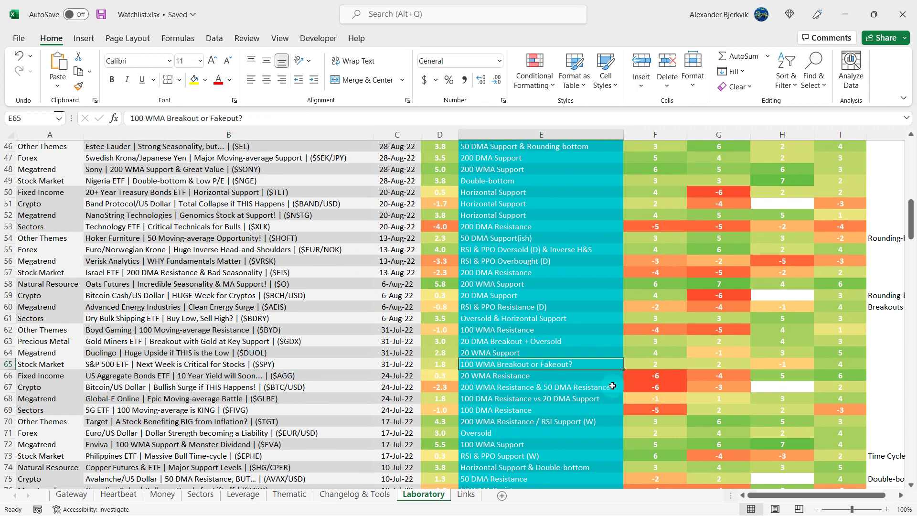
left_click(825, 362)
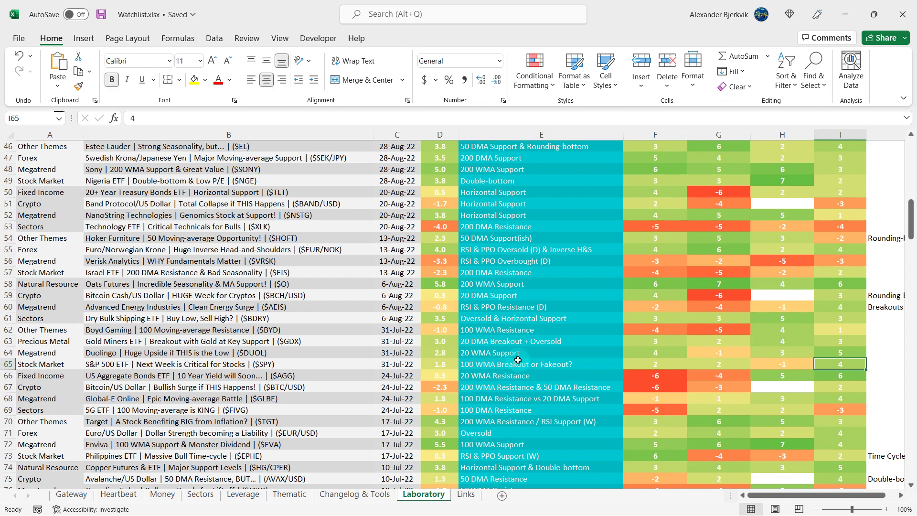
left_click(469, 364)
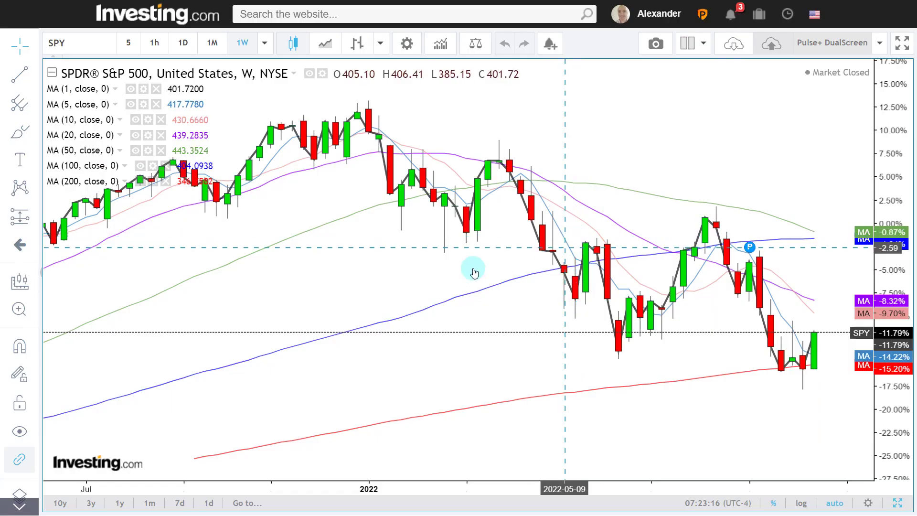
Measure the date and price range on the weekly SPY chart from the 2022-07-25 candle to the high of the 2022-08-15 candle
scroll(474, 272, "down", 5)
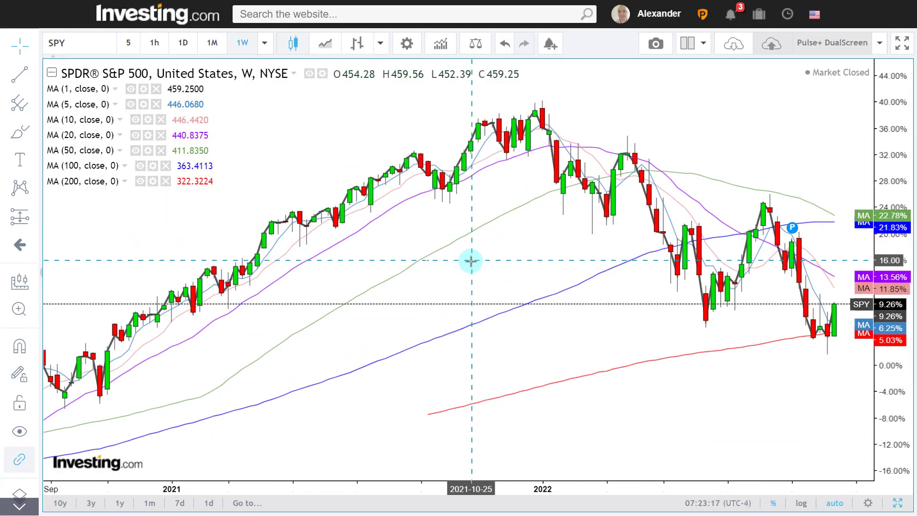
scroll(469, 260, "up", 5)
left_click_drag(625, 192, 512, 199)
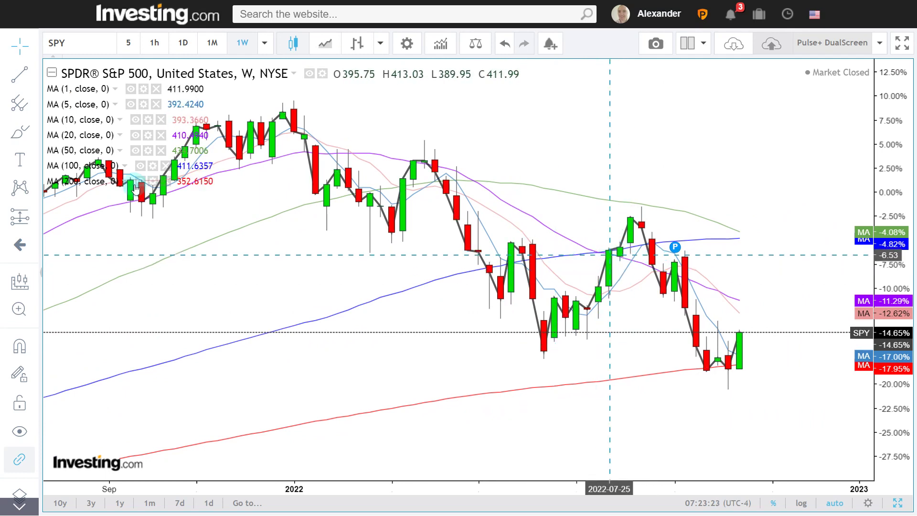
left_click(33, 217)
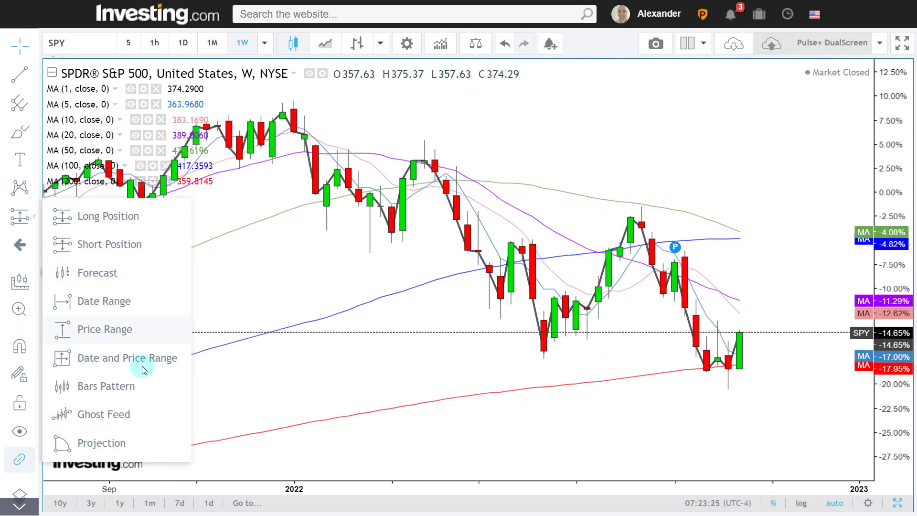
left_click(163, 359)
left_click(609, 256)
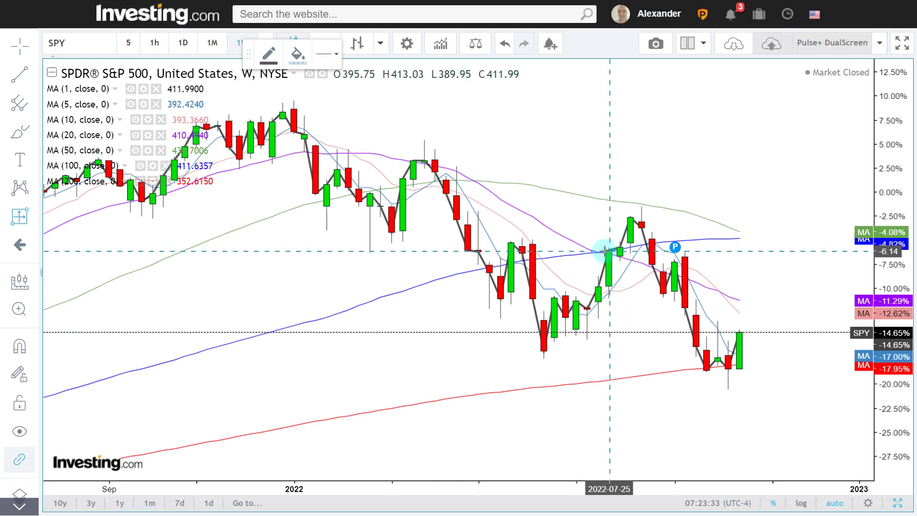
left_click(607, 251)
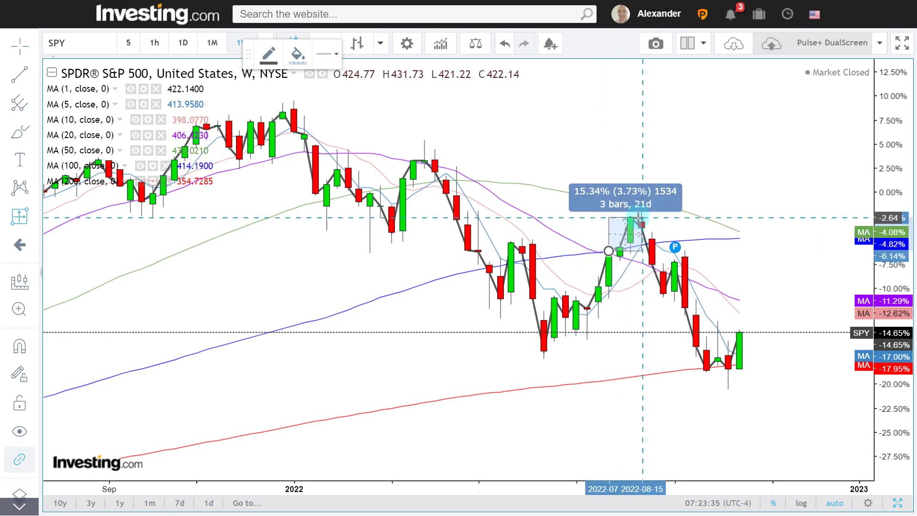
left_click(652, 204)
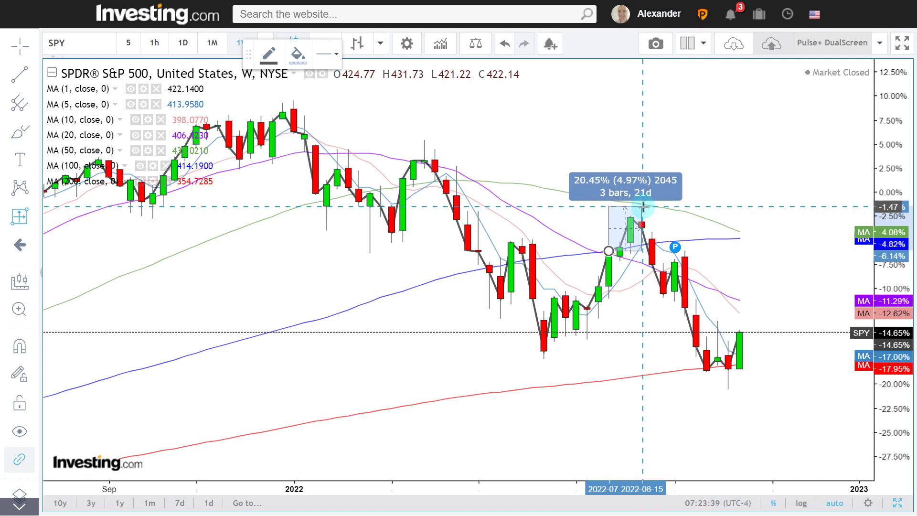
left_click(642, 206)
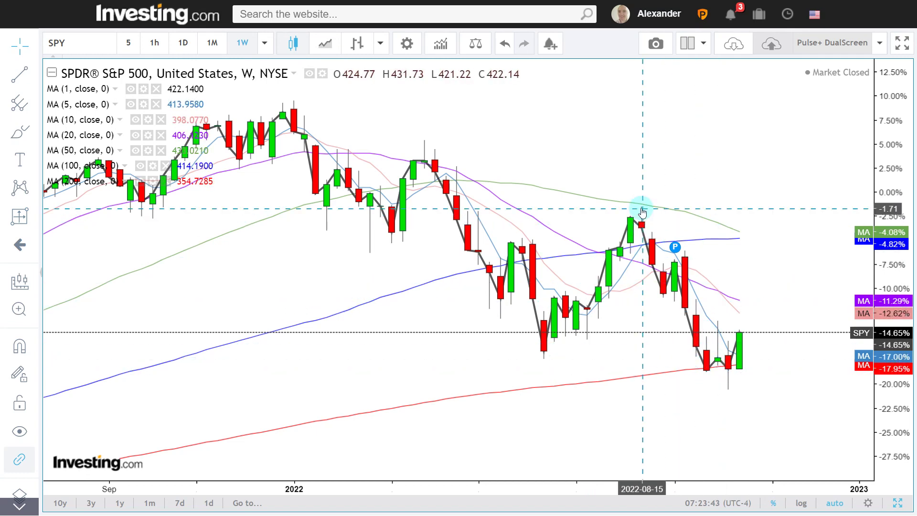
Mark three points along the green 50-week moving average with pink arrows, including the mid-August peak, and clear the annotations
key("ctrl+shift+p")
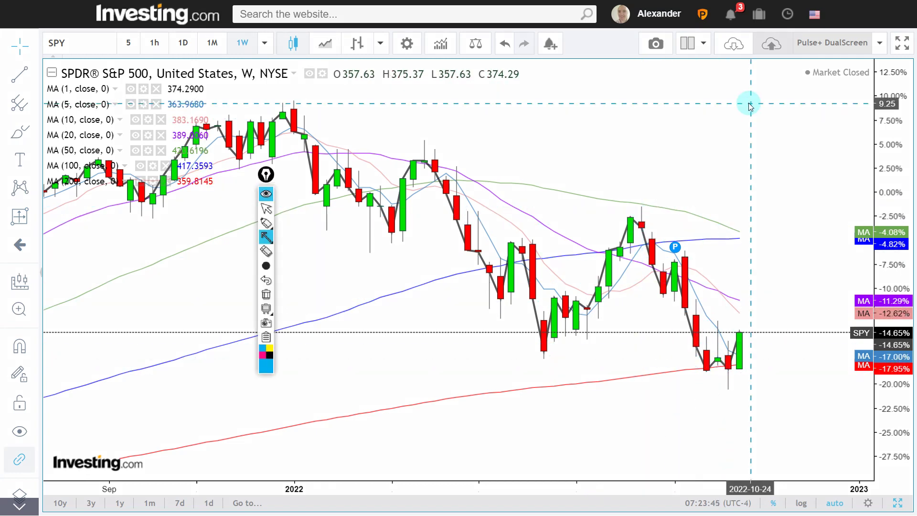
left_click_drag(266, 175, 29, 178)
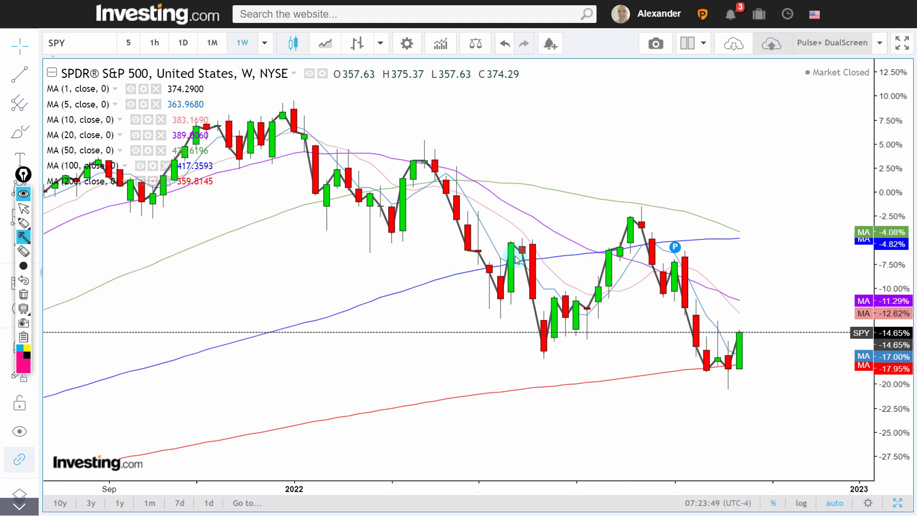
left_click_drag(663, 77, 643, 199)
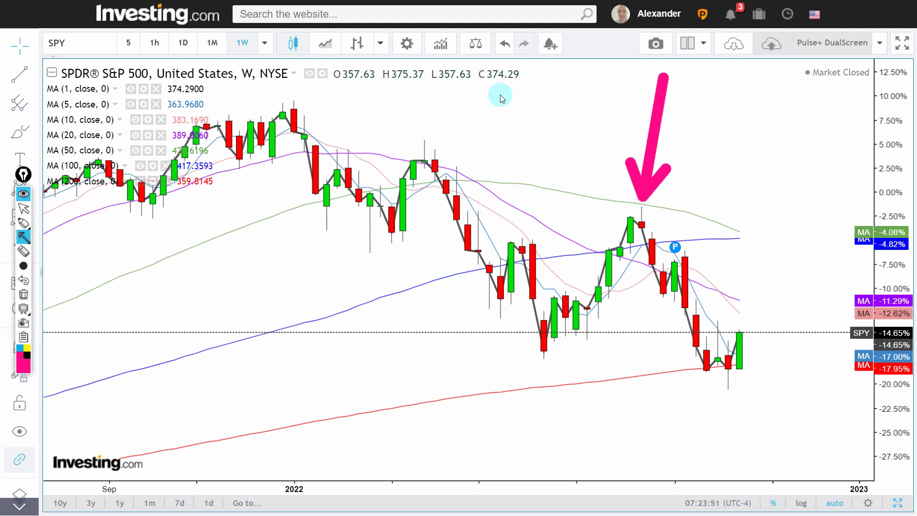
mouse_move(498, 95)
left_mouse_down()
mouse_move(458, 151)
mouse_move(461, 179)
left_mouse_up()
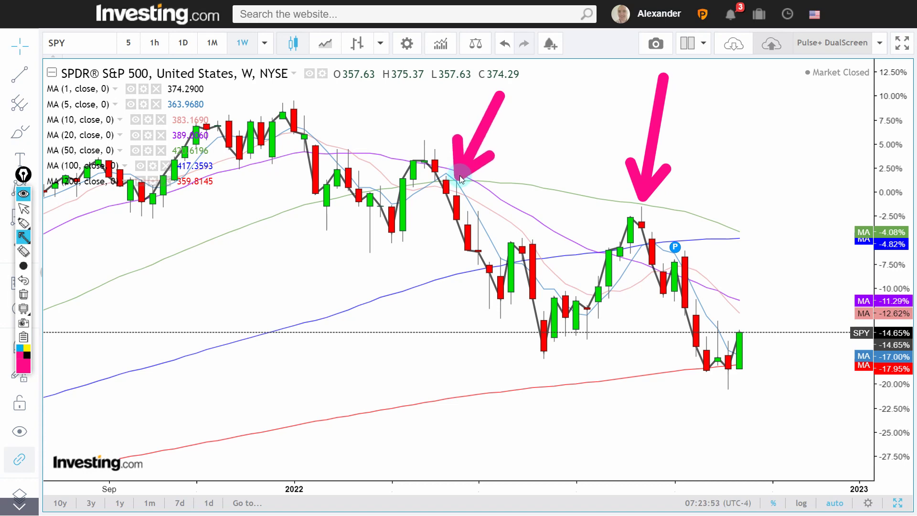
left_click_drag(364, 94, 368, 186)
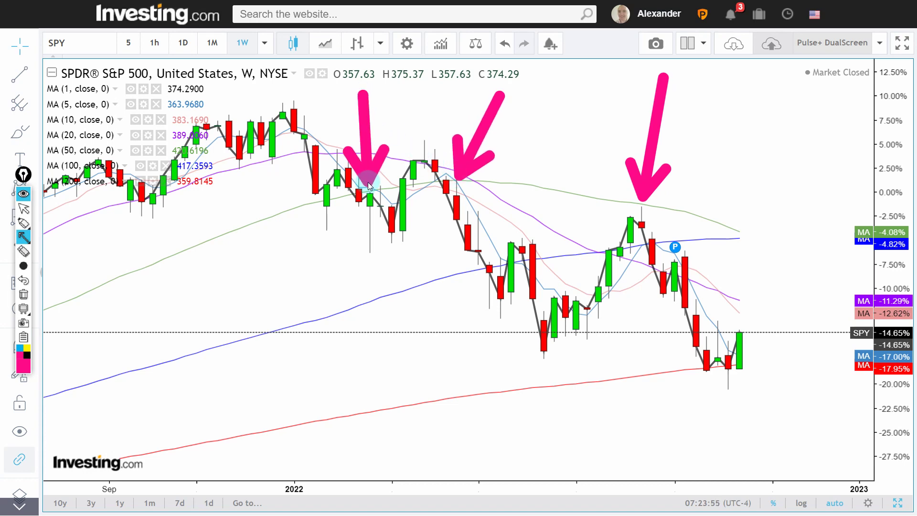
key("Escape")
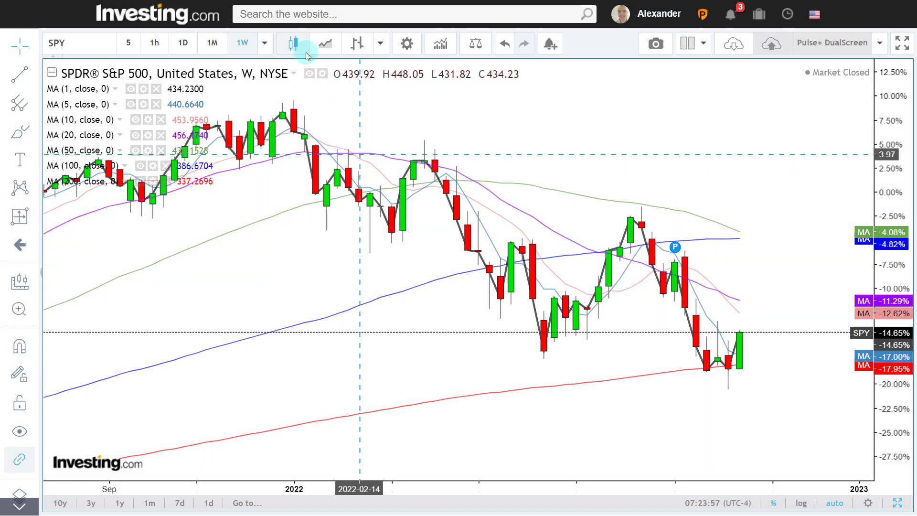
Switch the SPY chart to the daily timeframe and show the period from about April to November 2022
left_click(183, 42)
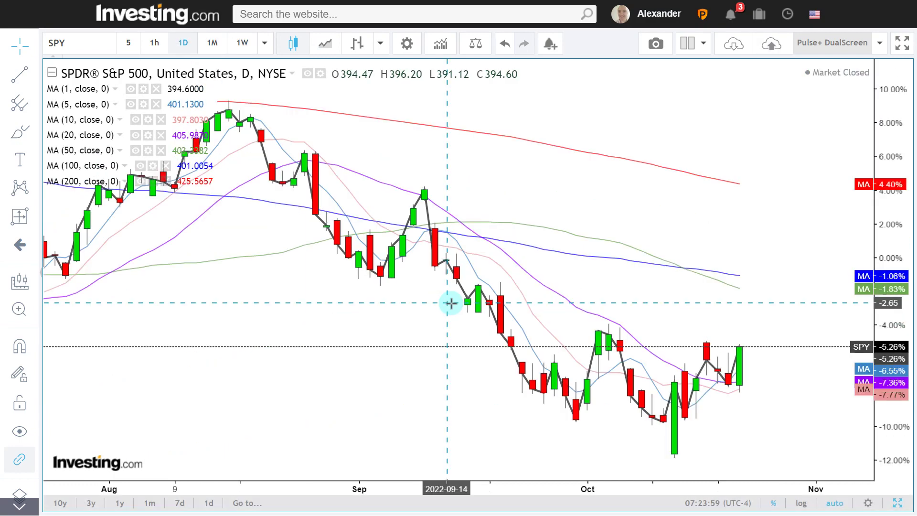
scroll(451, 303, "down", 5)
scroll(473, 258, "up", 3)
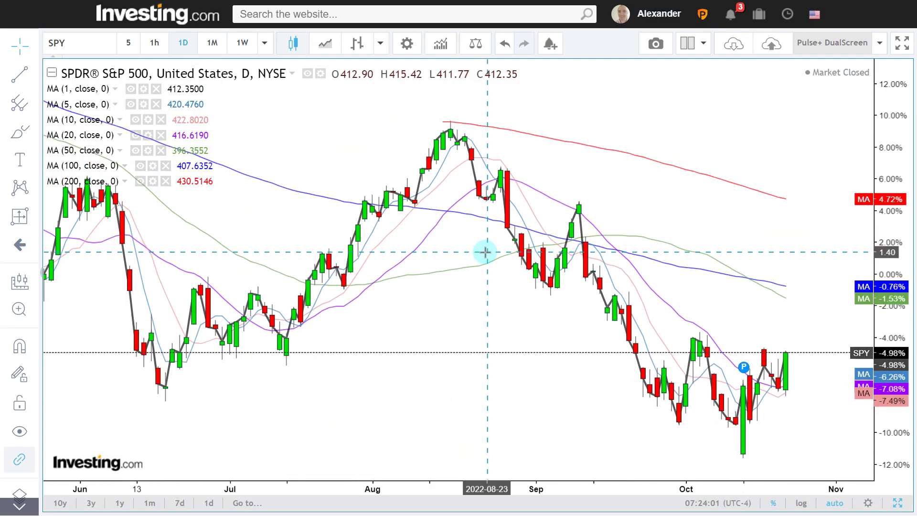
scroll(482, 252, "down", 4)
scroll(489, 259, "down", 4)
scroll(525, 255, "up", 4)
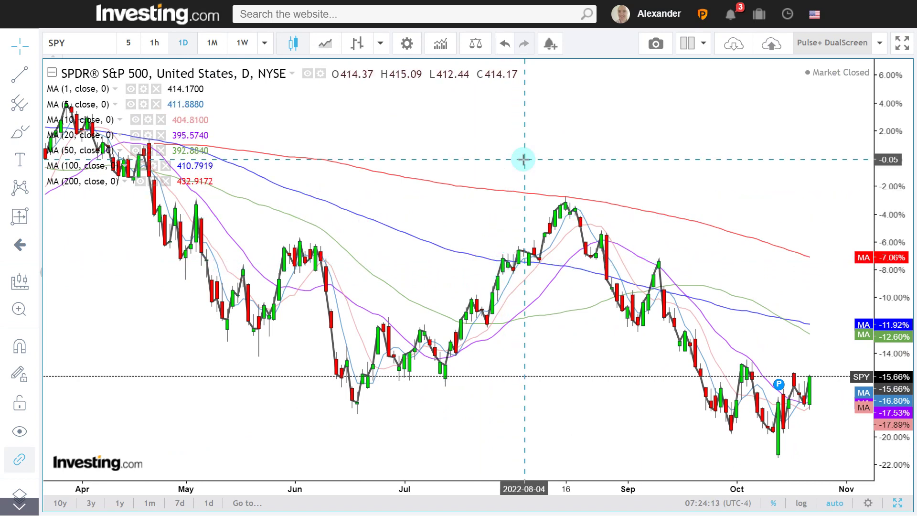
Mark the early-August 100-day average support with two blue arrows and the mid-August 200-day average touch with a pink one, and clear them
key("ctrl+shift+p")
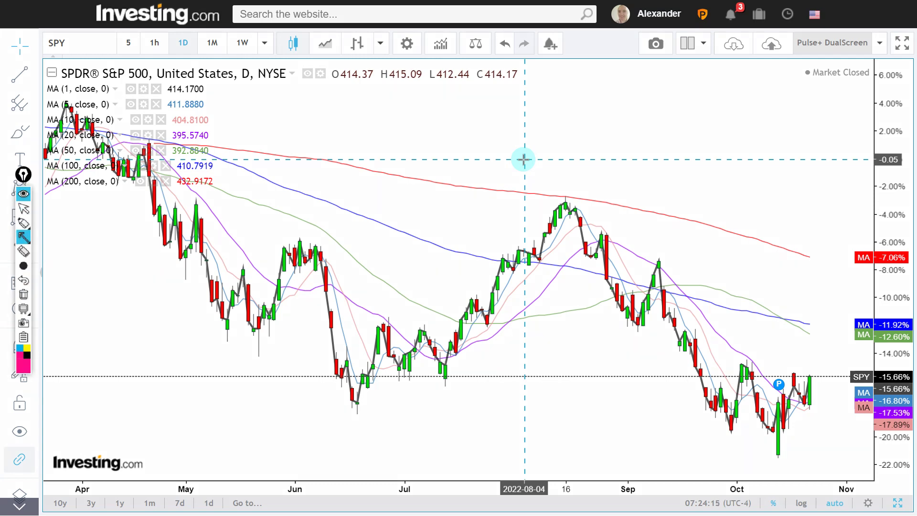
left_click_drag(541, 374, 514, 282)
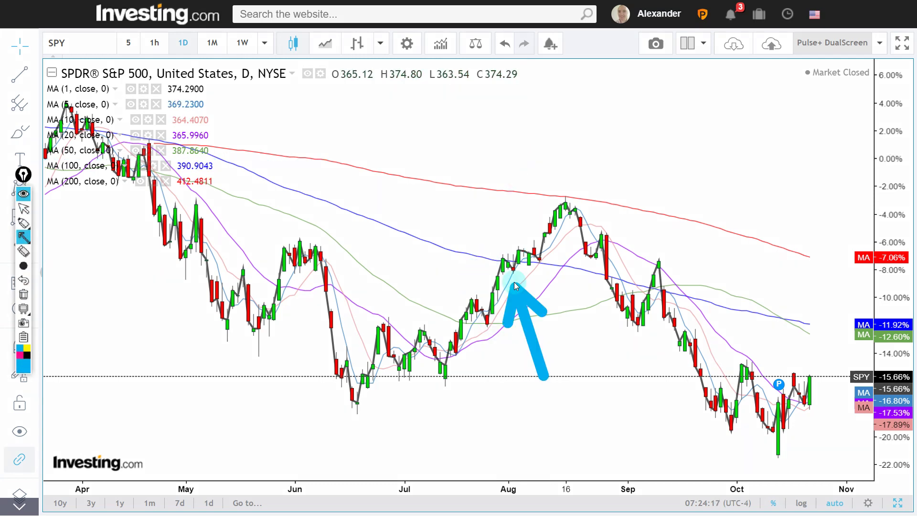
left_click_drag(582, 345, 534, 273)
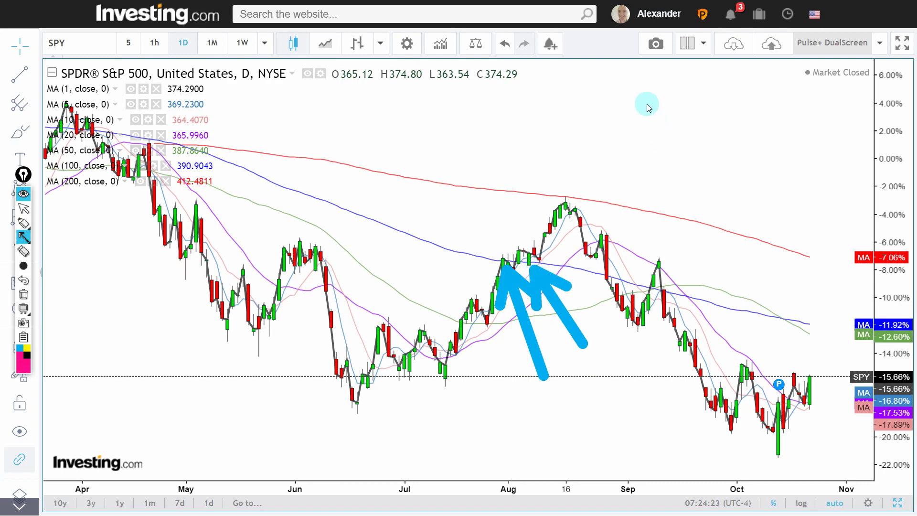
left_click_drag(647, 102, 573, 195)
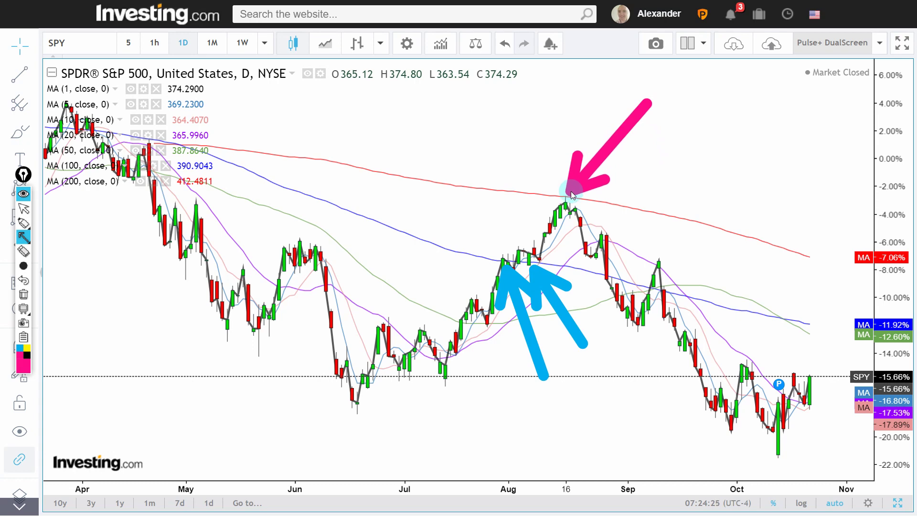
key("Escape")
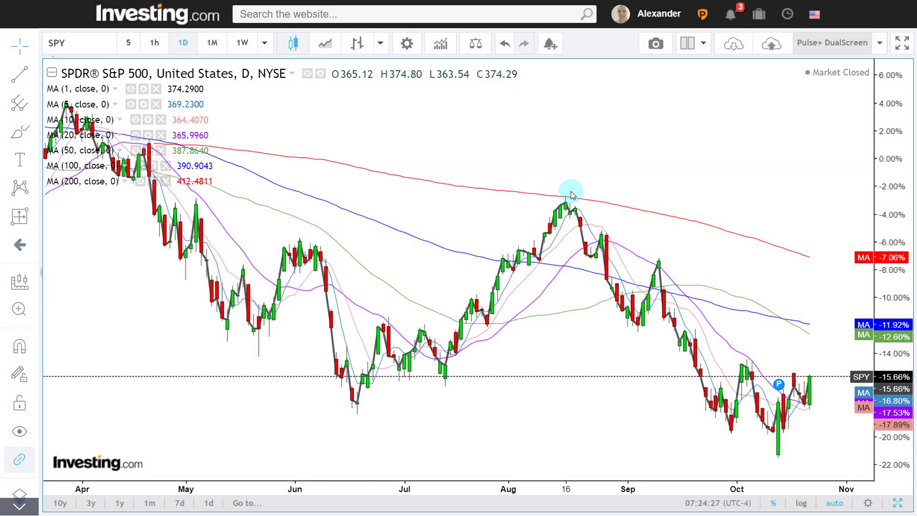
scroll(573, 195, "up", 5)
left_click_drag(402, 198, 429, 198)
scroll(374, 139, "down", 5)
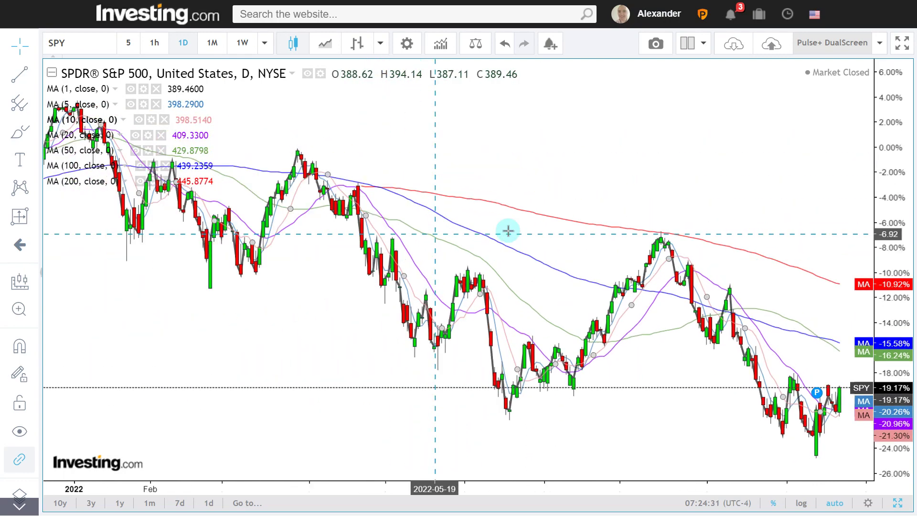
scroll(522, 231, "up", 3)
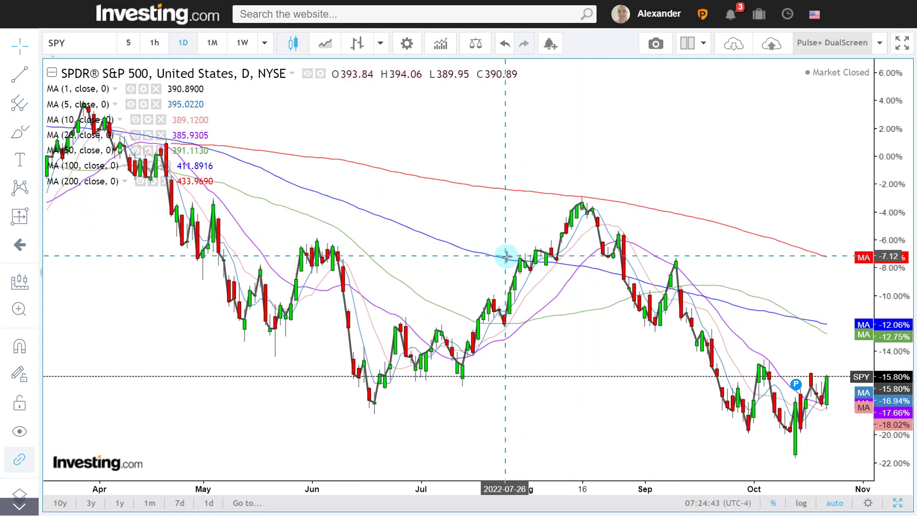
Switch to the Watchlist.xlsx workbook and copy the format of the Peru ETF cell L43 onto the S&P 500 ETF cell L39 of the Heartbeat sheet
key("alt+Tab")
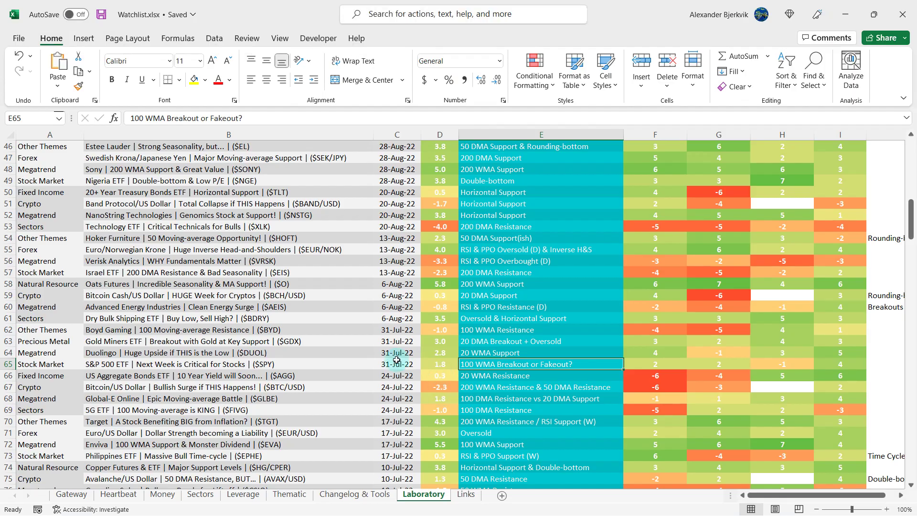
left_click(351, 365)
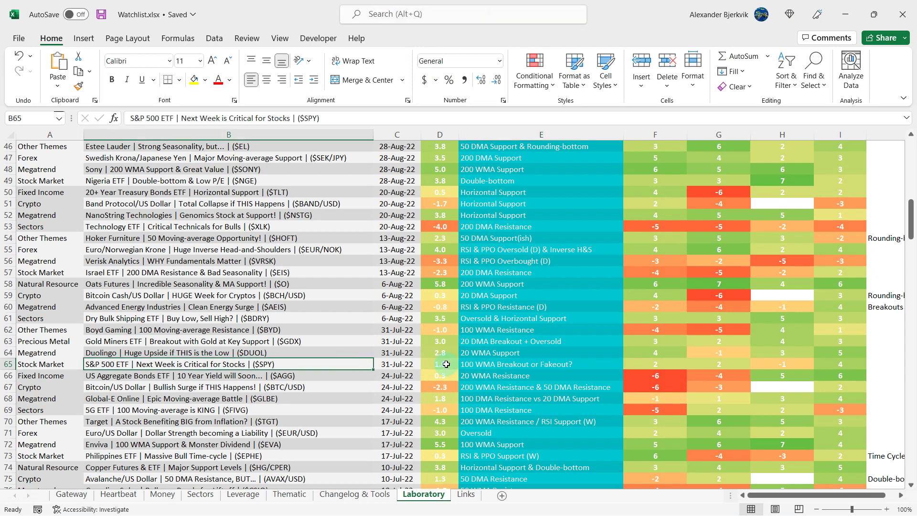
left_click(119, 494)
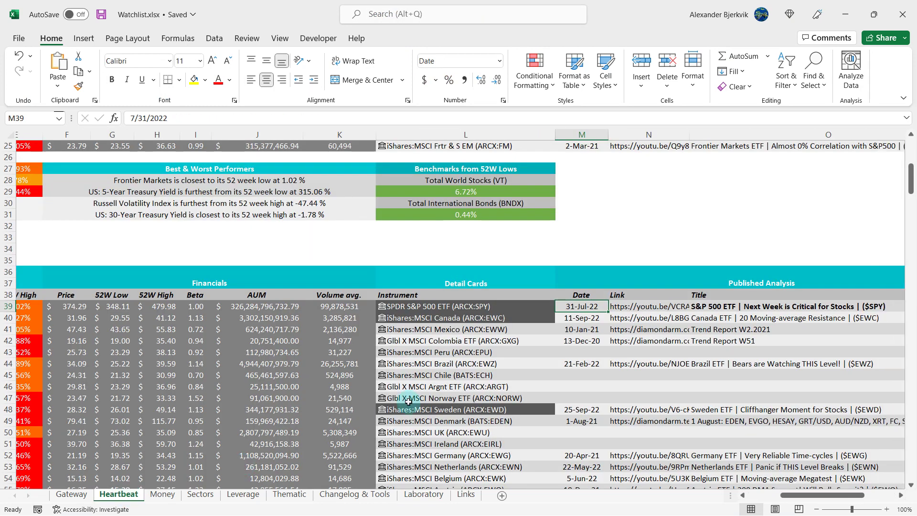
left_click(549, 351)
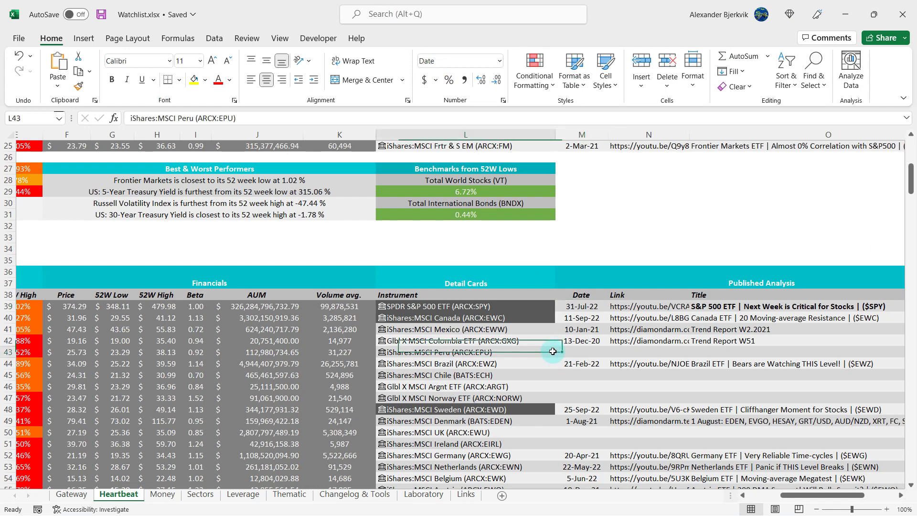
left_click(78, 86)
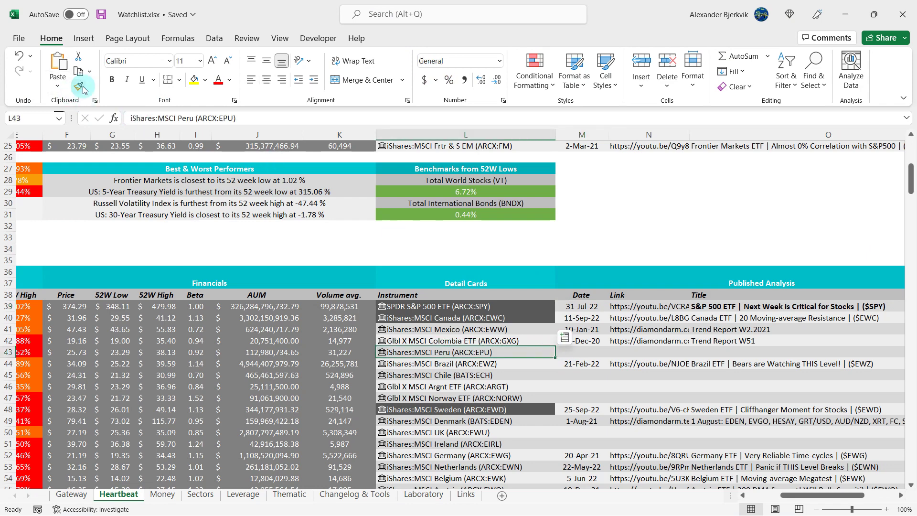
left_click(470, 308)
left_click(500, 258)
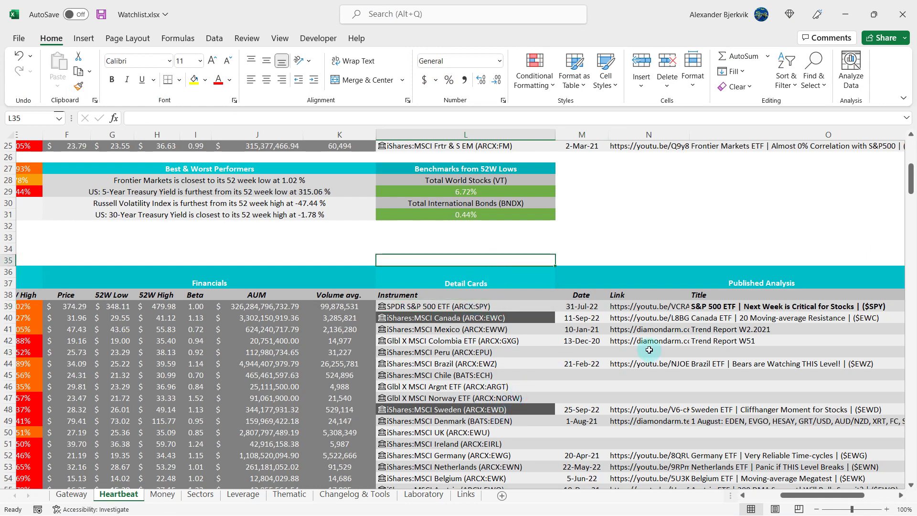
Remove the bold formatting from the S&P 500 ETF analysis title in O39, and reapply it
left_click(729, 308)
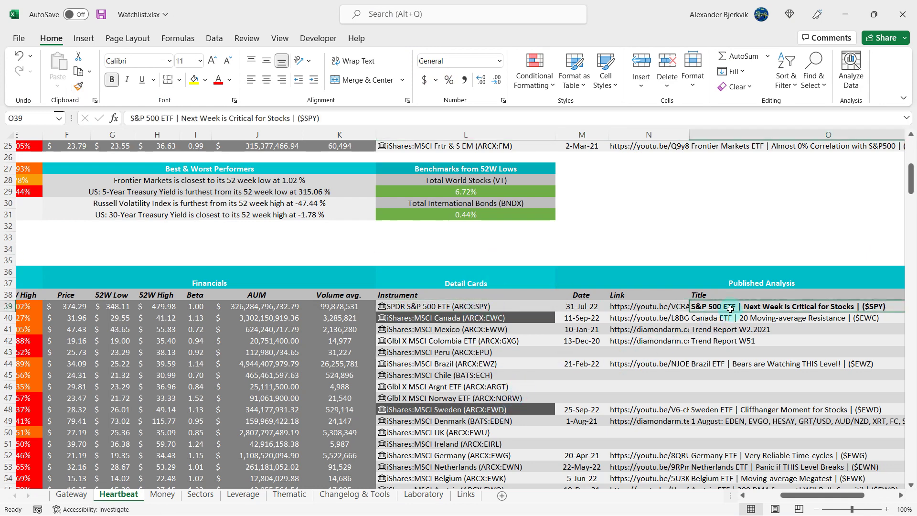
left_click(114, 80)
scroll(552, 393, "right", 3)
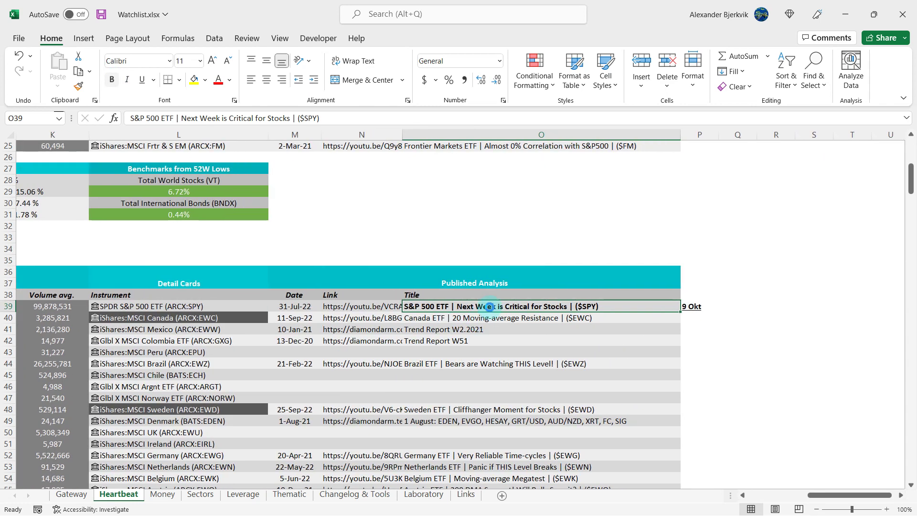
left_click(551, 223)
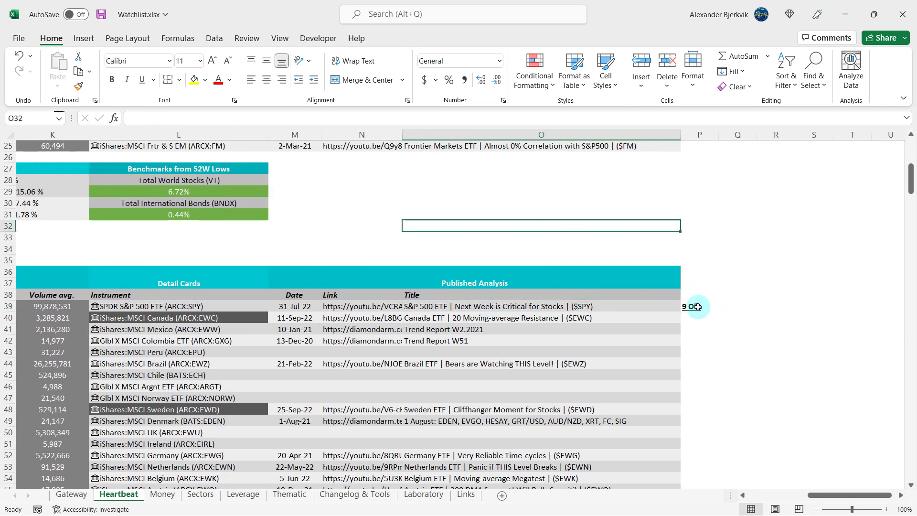
left_click(697, 306)
left_click(590, 306)
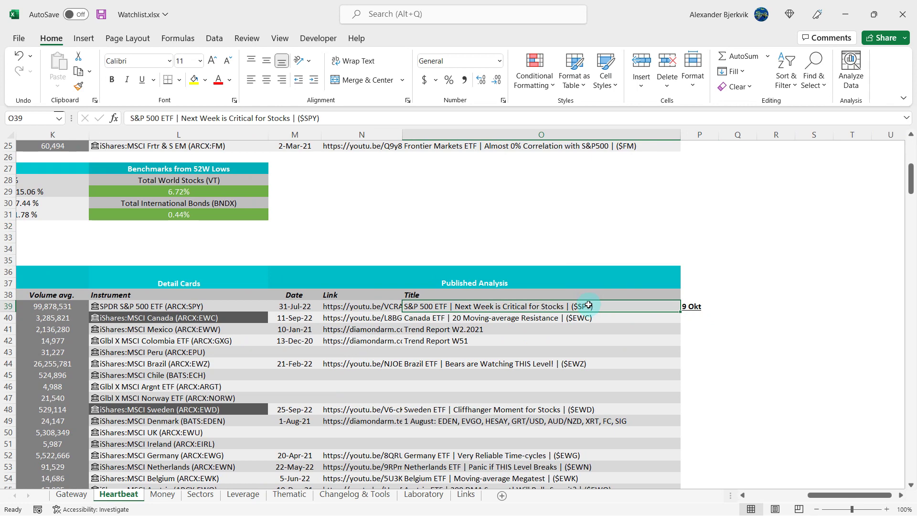
left_click(112, 80)
left_click(486, 206)
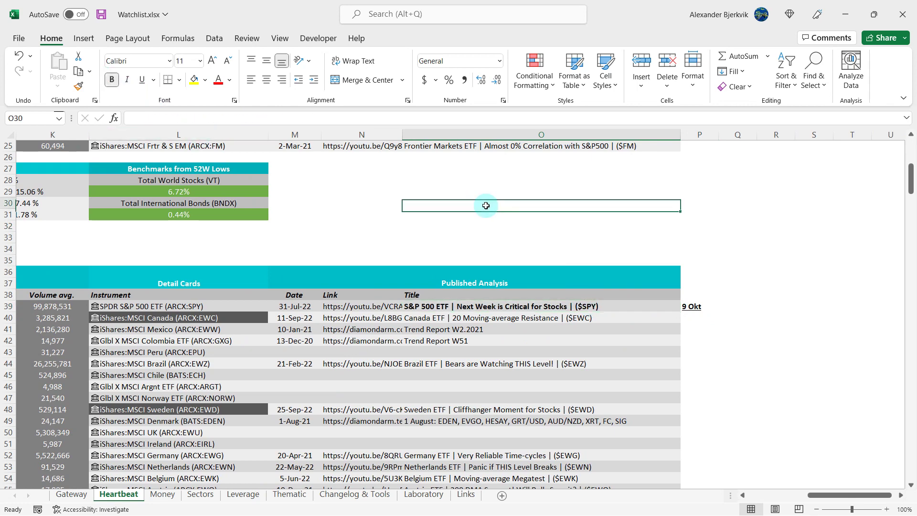
Find the dark-shaded iShares MSCI S Korea (EWY) entry further down the Heartbeat sheet and select it
scroll(485, 210, "left", 5)
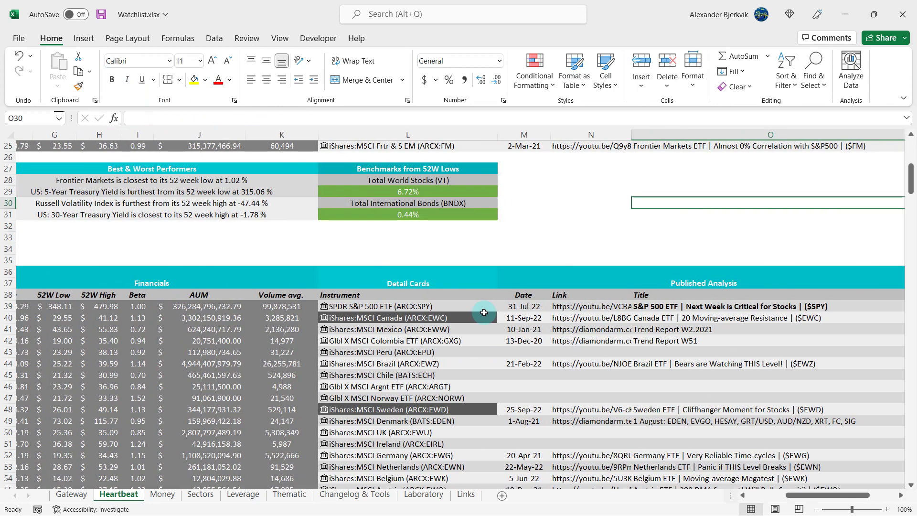
scroll(483, 312, "down", 9)
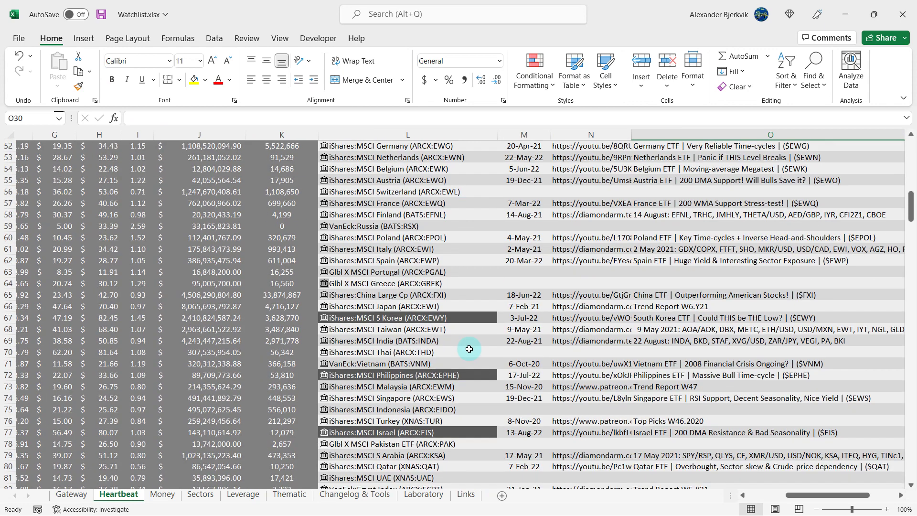
left_click(464, 319)
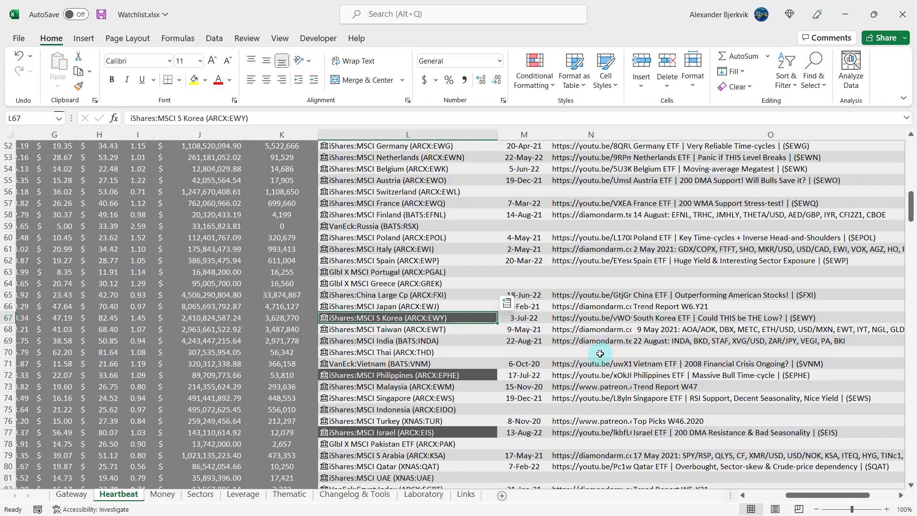
Review the South Korea ETF (EWY) analysis in row 81 of the Laboratory sheet, including its signal and individual scores
left_click(425, 495)
scroll(348, 417, "down", 4)
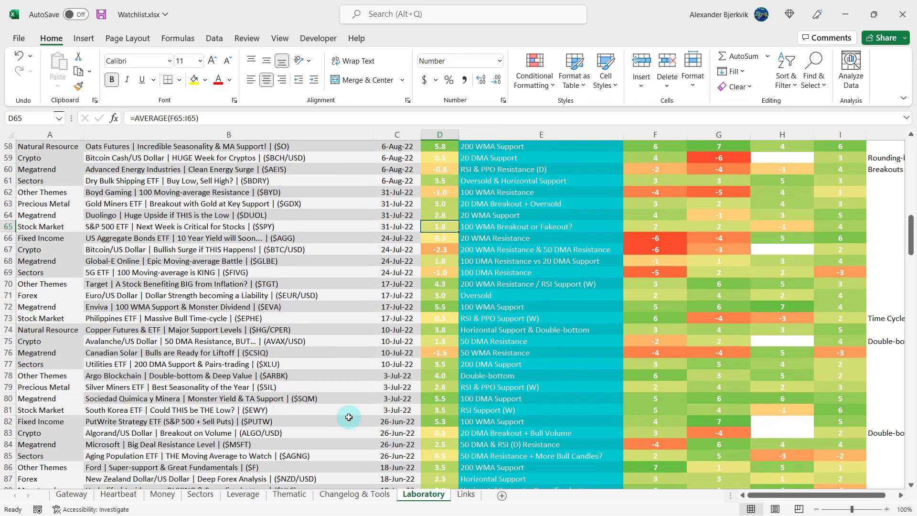
left_click(303, 411)
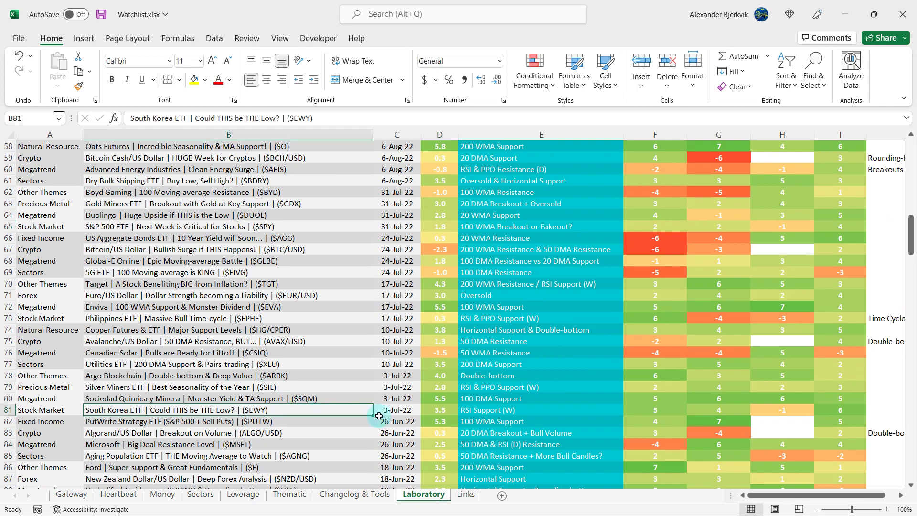
left_click(480, 409)
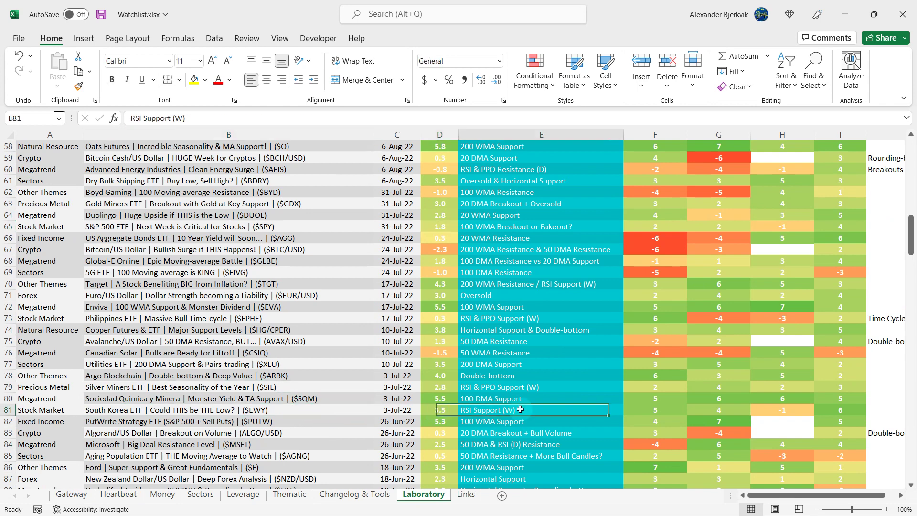
left_click(450, 410)
left_click(533, 410)
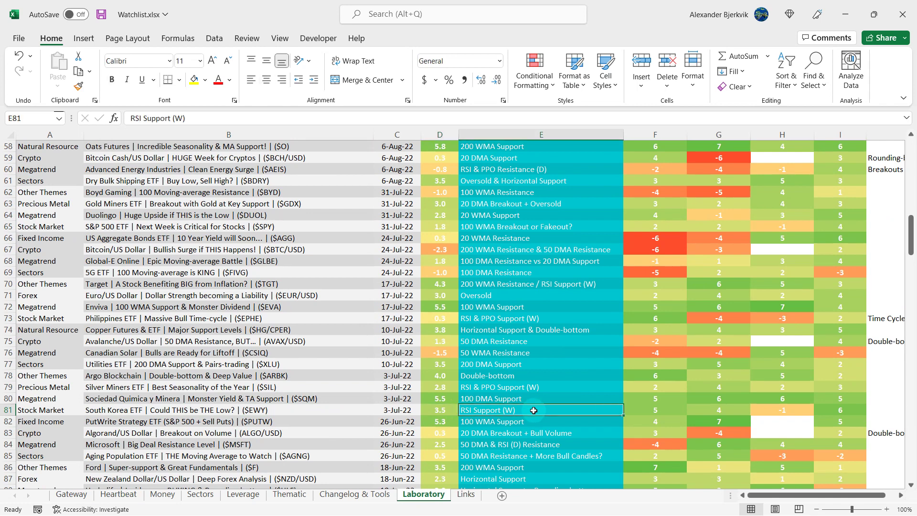
left_click(844, 409)
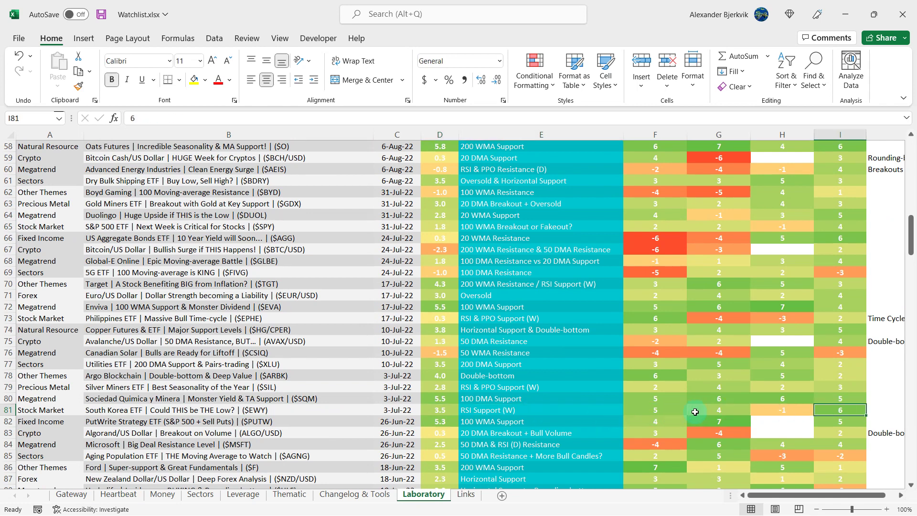
left_click(657, 408)
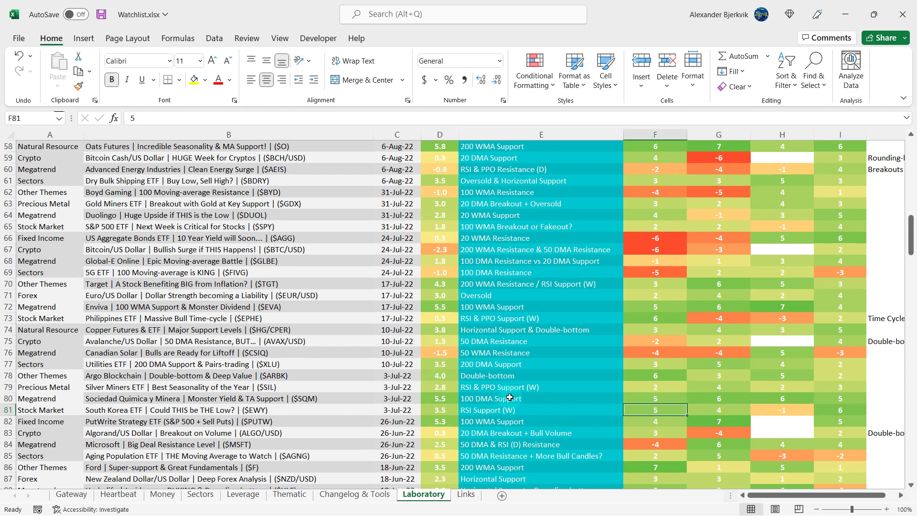
left_click(530, 410)
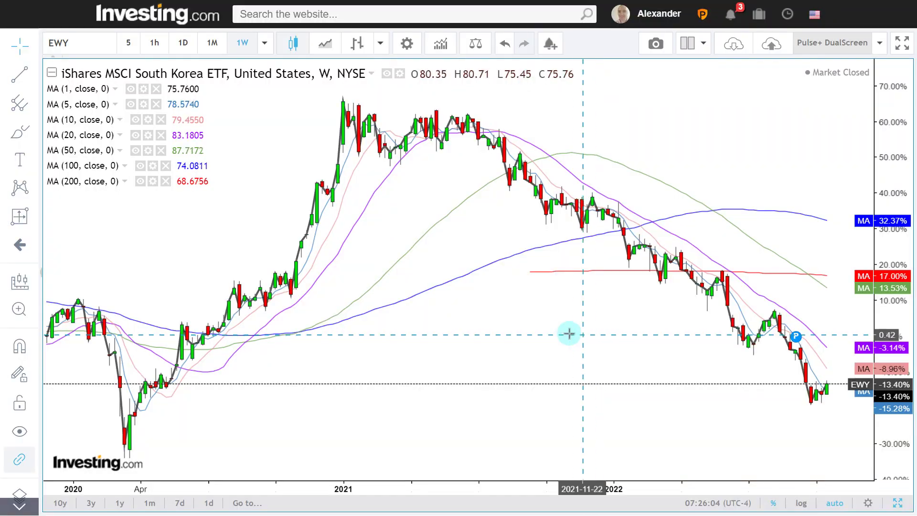
Examine the weekly EWY chart on Investing.com around the 2022-07-04 candle and compare it with the RSI in the indicator chart
scroll(565, 331, "down", 5)
scroll(563, 325, "down", 2)
scroll(614, 343, "up", 3)
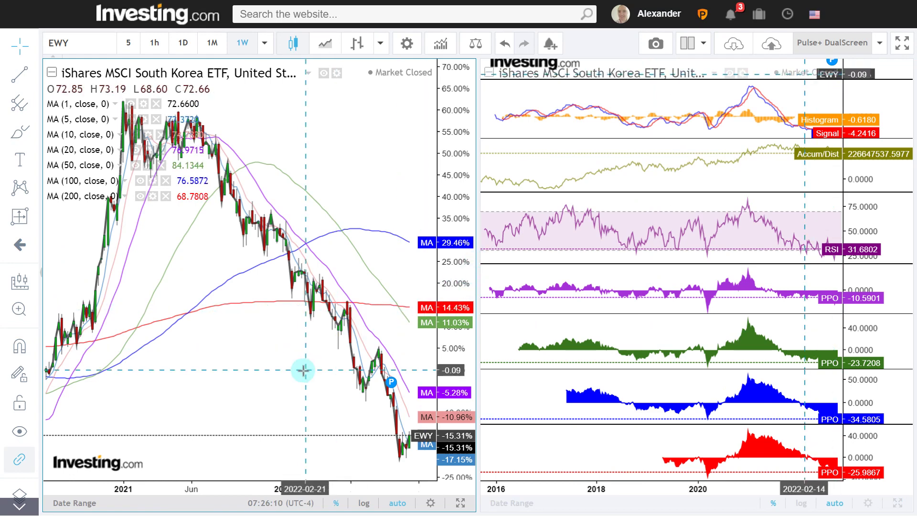
left_click_drag(303, 368, 277, 370)
scroll(277, 371, "up", 5)
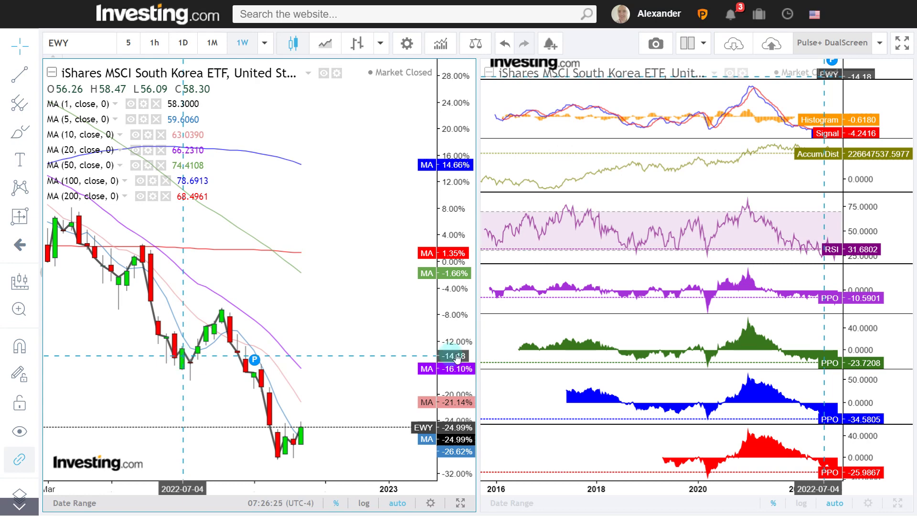
left_click_drag(600, 281, 541, 281)
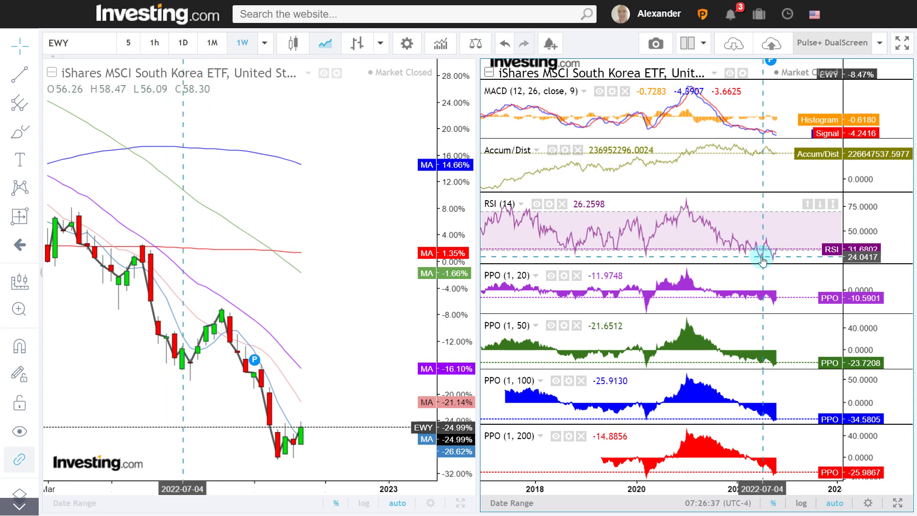
scroll(762, 261, "up", 2)
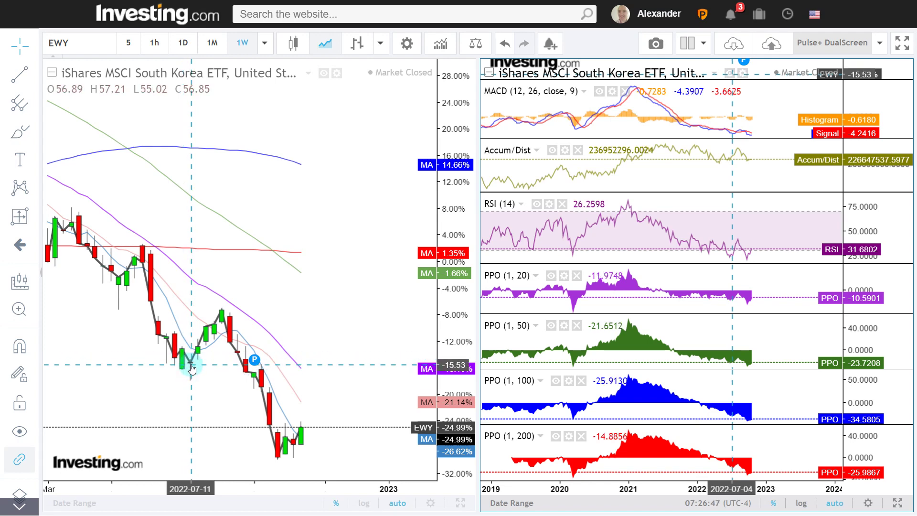
Examine the weekly EWY candles from the July 2022 low through the August peak and the decline into October
scroll(188, 384, "down", 3)
scroll(287, 389, "up", 5)
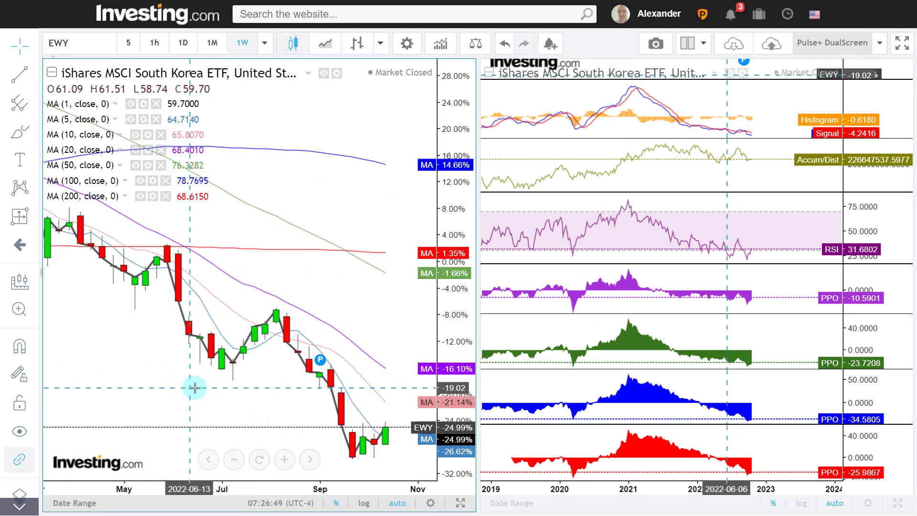
scroll(191, 384, "up", 3)
scroll(352, 380, "left", 5)
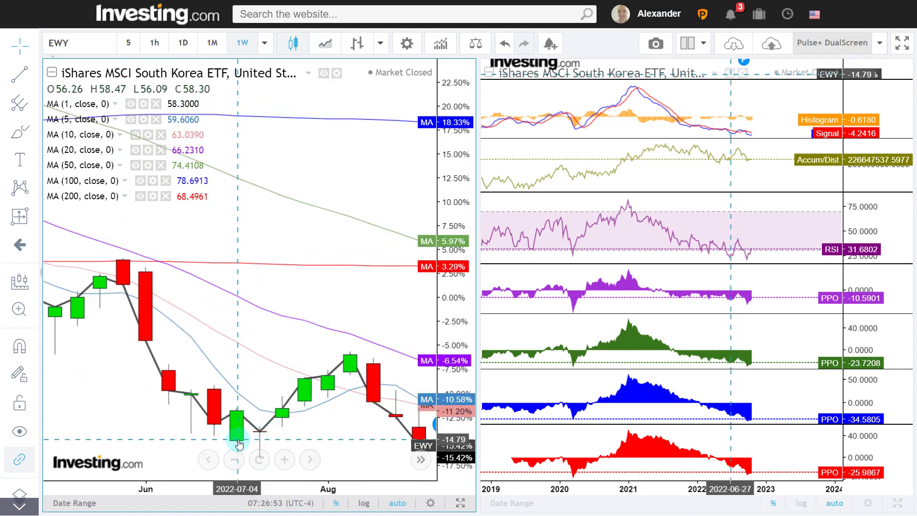
scroll(213, 389, "down", 5)
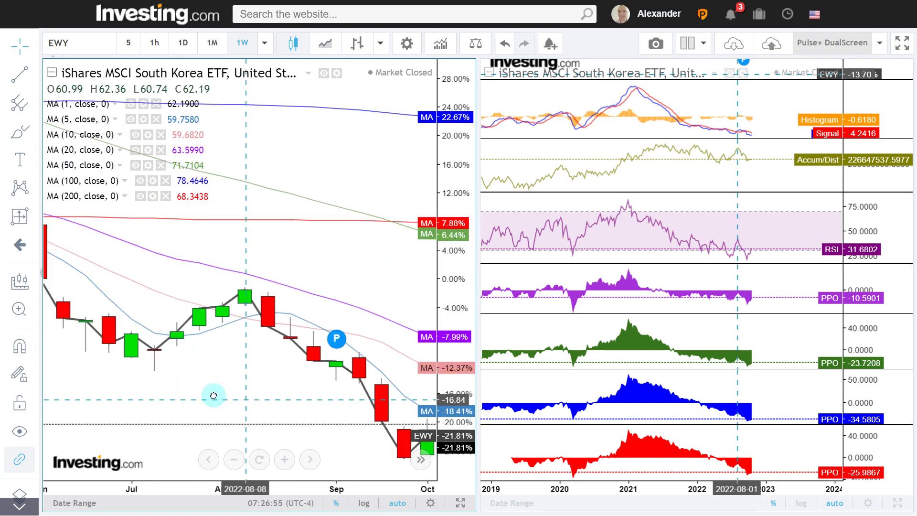
left_click_drag(366, 303, 308, 337)
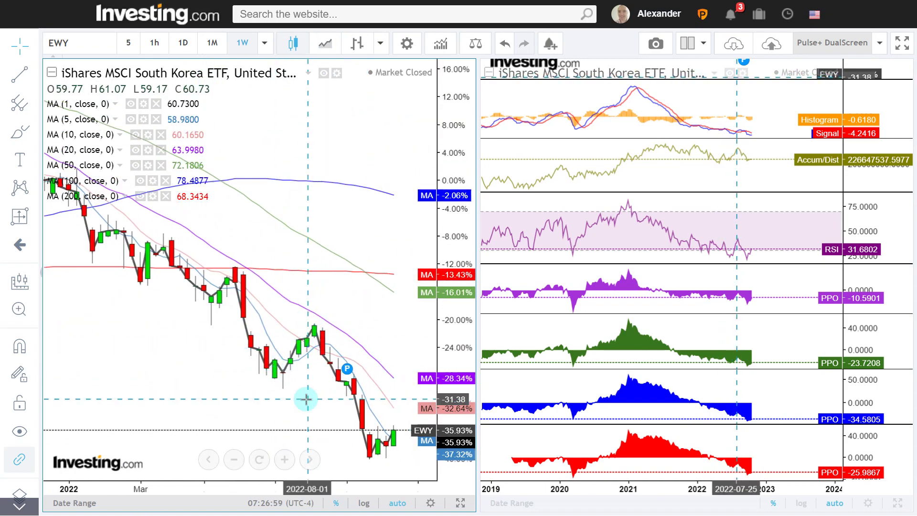
left_click_drag(309, 399, 277, 400)
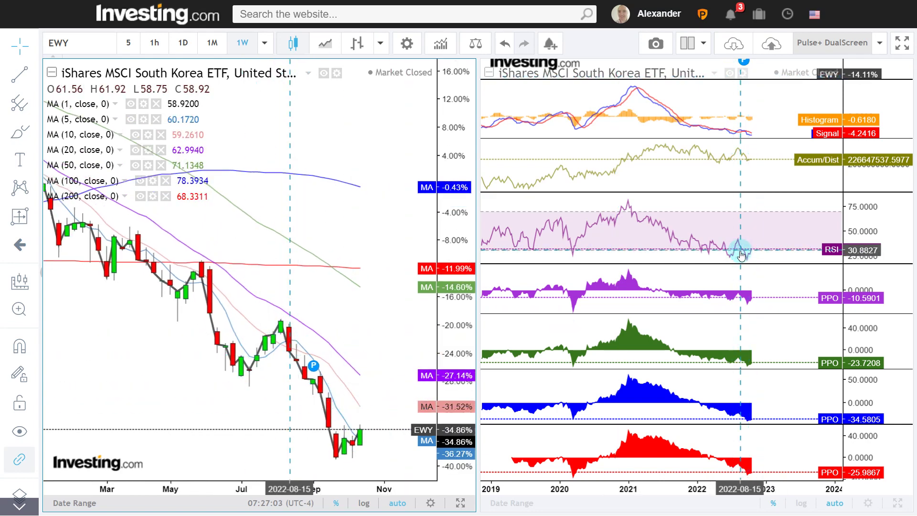
Switch the EWY chart to the daily timeframe and show the period from about June to September 2022
left_click(182, 43)
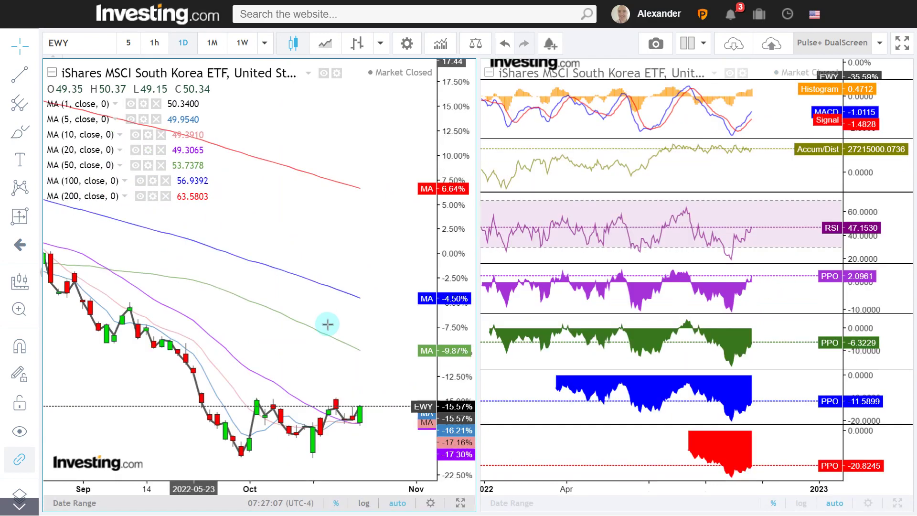
scroll(329, 324, "down", 4)
scroll(329, 324, "down", 3)
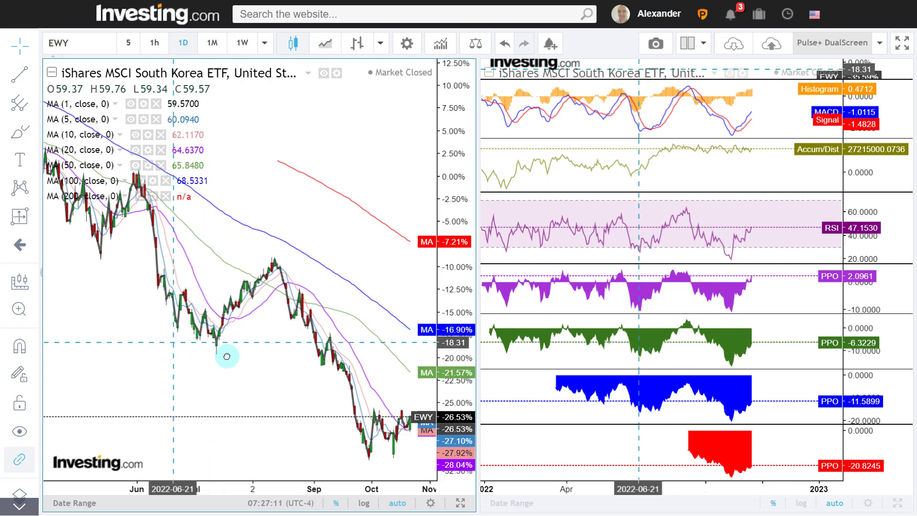
left_click_drag(226, 352, 258, 364)
scroll(273, 315, "up", 2)
scroll(273, 315, "up", 2)
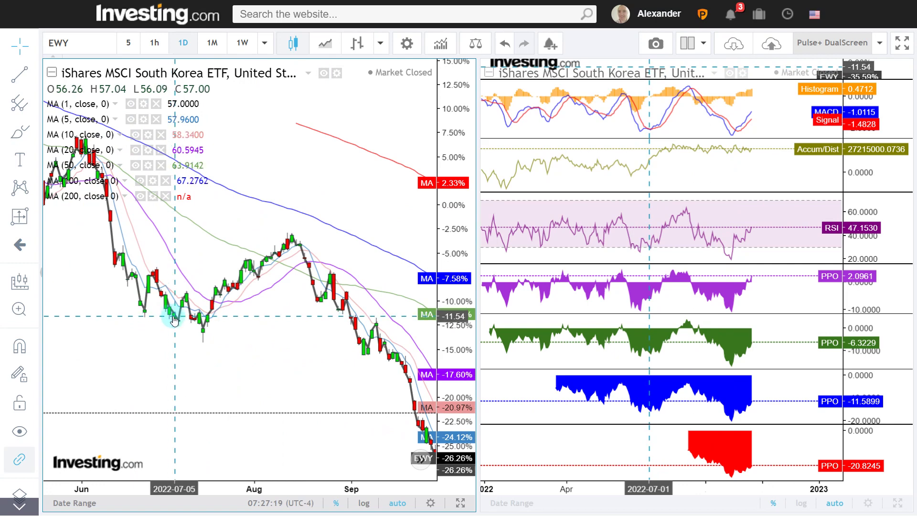
Measure the date and price range on the daily EWY chart from 2022-07-01 to the low on 2022-07-15
left_click(34, 220)
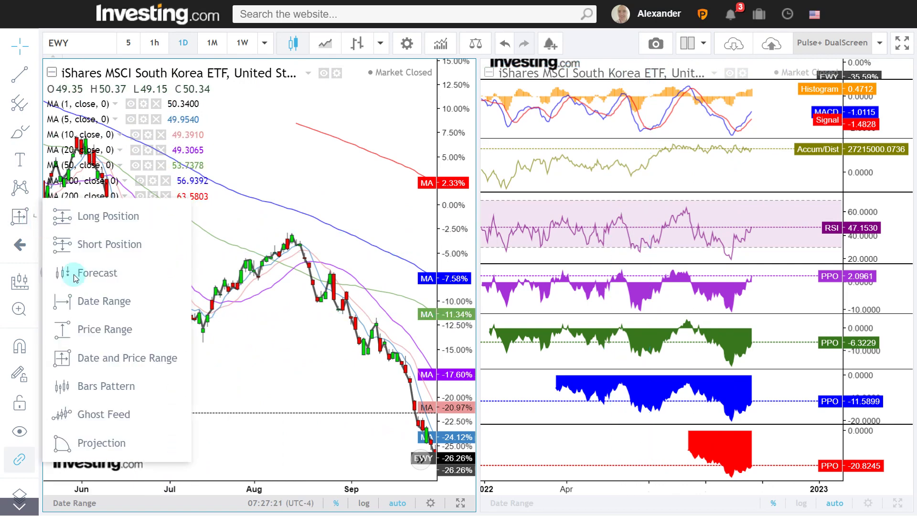
left_click(143, 366)
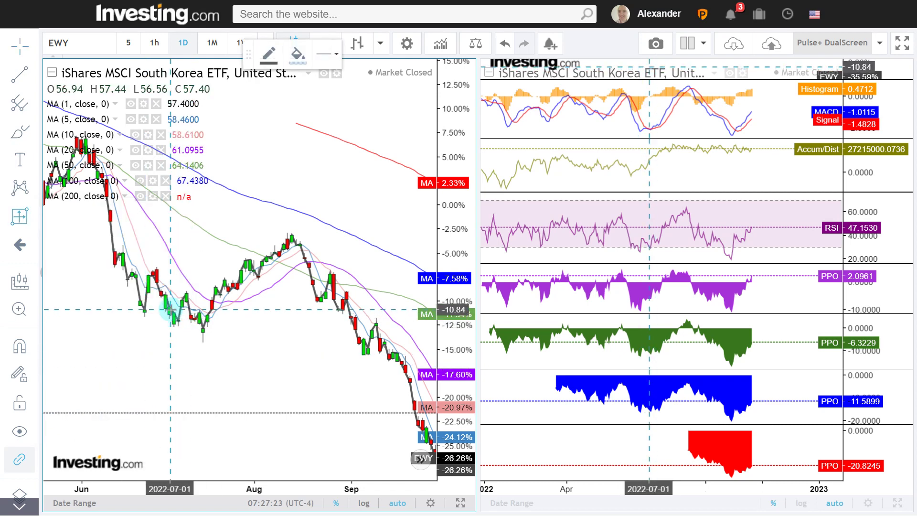
left_click(170, 310)
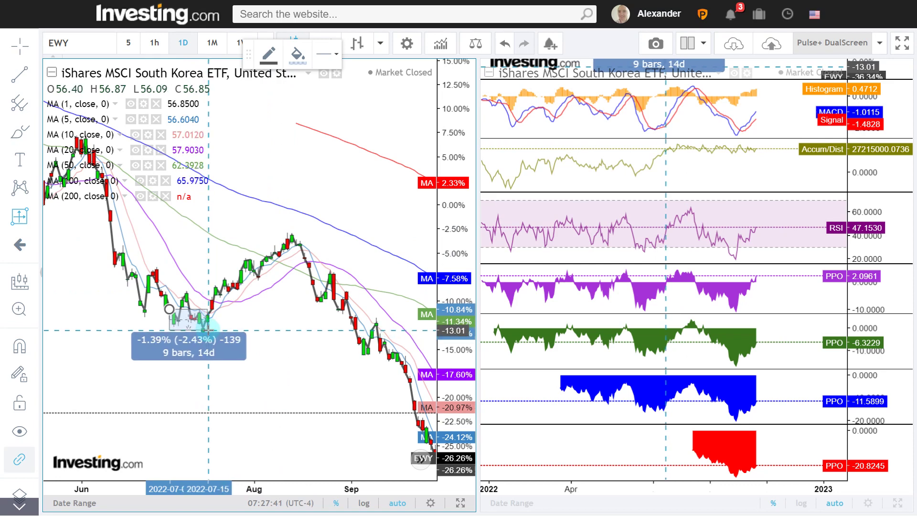
key("Escape")
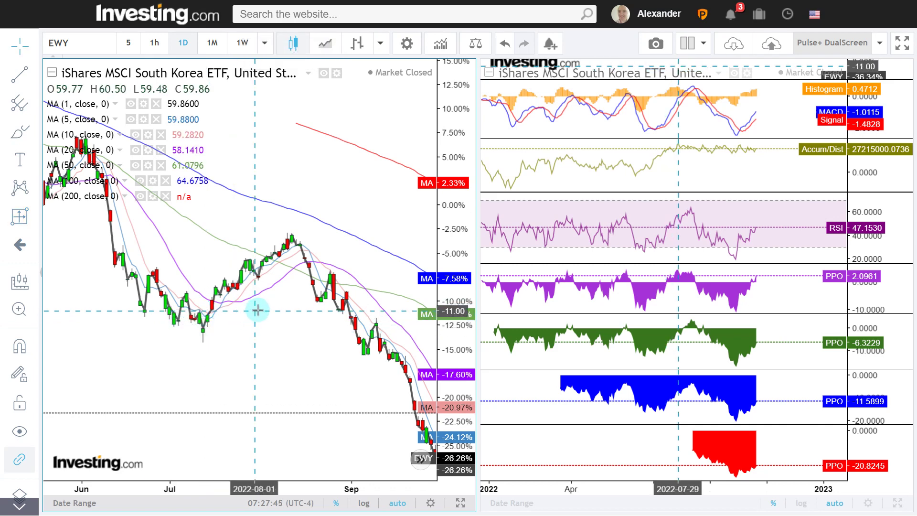
Switch the EWY chart back to the weekly timeframe and show the candles up to the most recent one
left_click(236, 48)
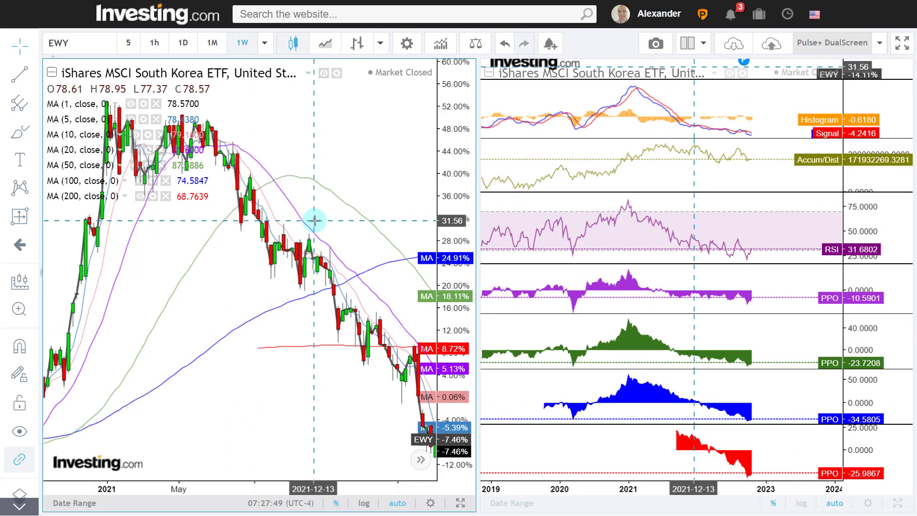
scroll(310, 213, "right", 3)
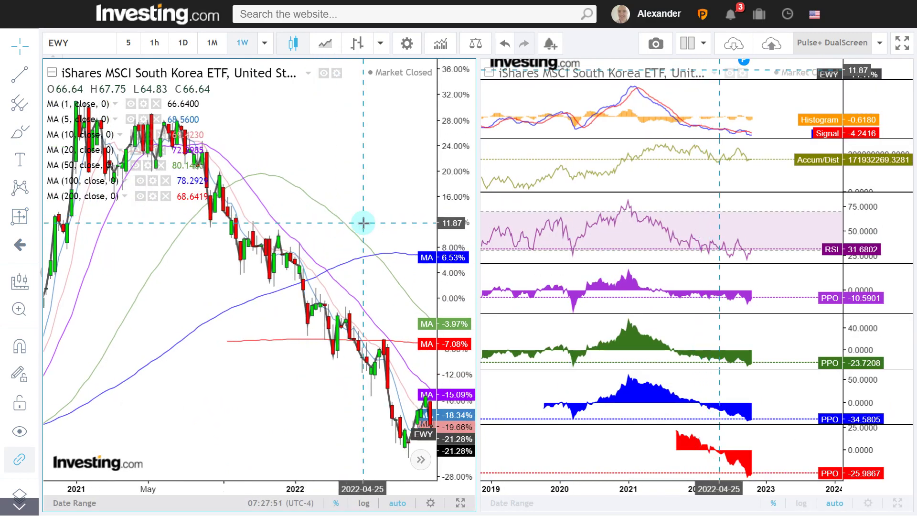
scroll(363, 223, "right", 5)
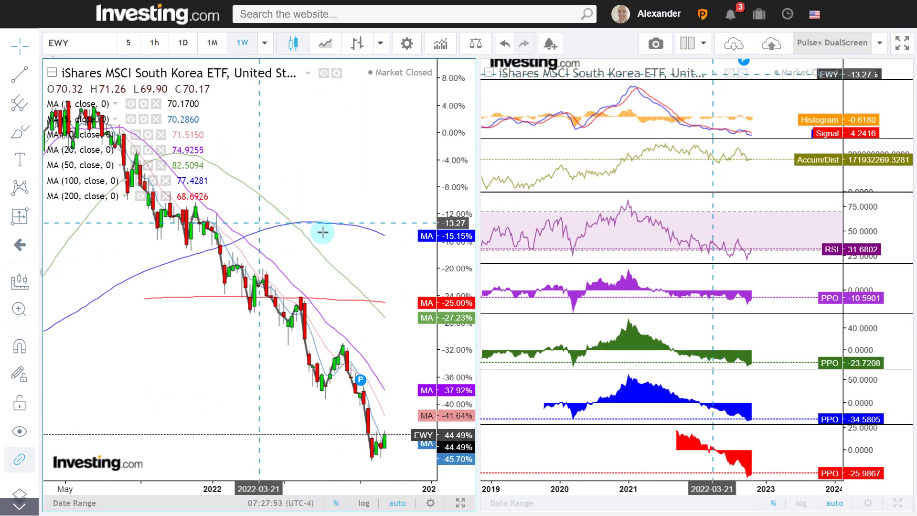
Switch to the Watchlist workbook in Excel and locate the South Korea ETF analysis in row 81 of the Laboratory sheet
key("alt+Tab")
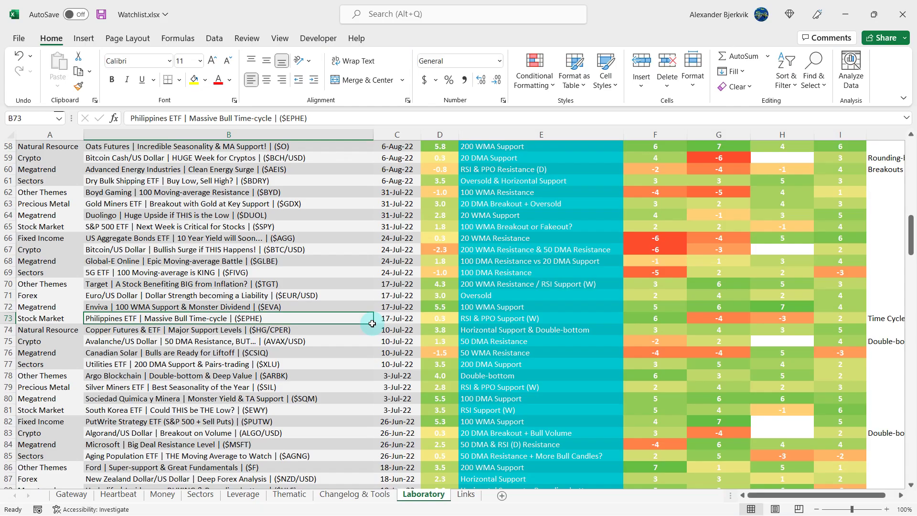
left_click(348, 398)
left_click(346, 409)
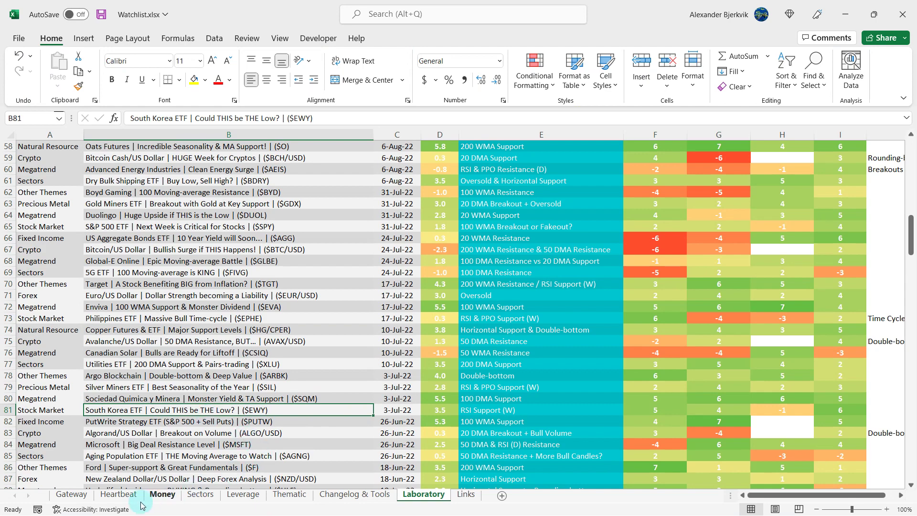
On the Heartbeat sheet, copy the China Large Cp (FXI) cell's formatting onto the iShares MSCI S Korea (EWY) cell
left_click(119, 494)
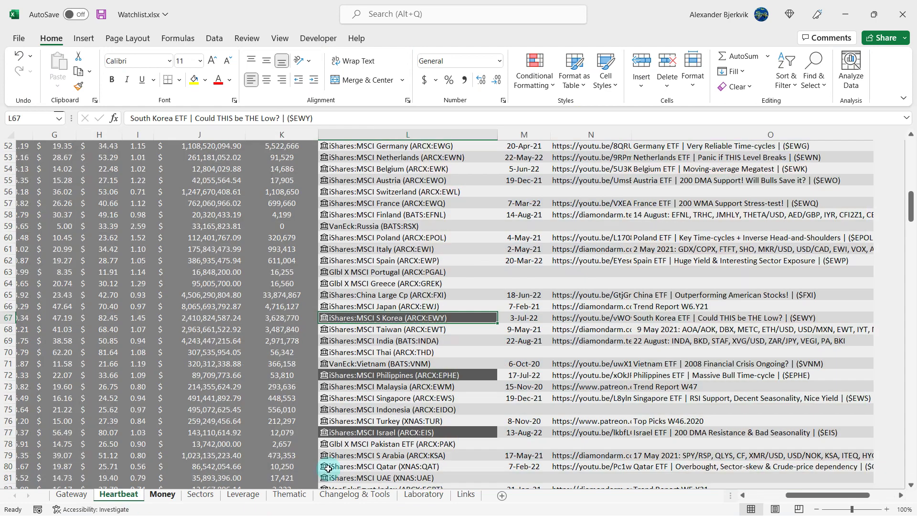
left_click(468, 296)
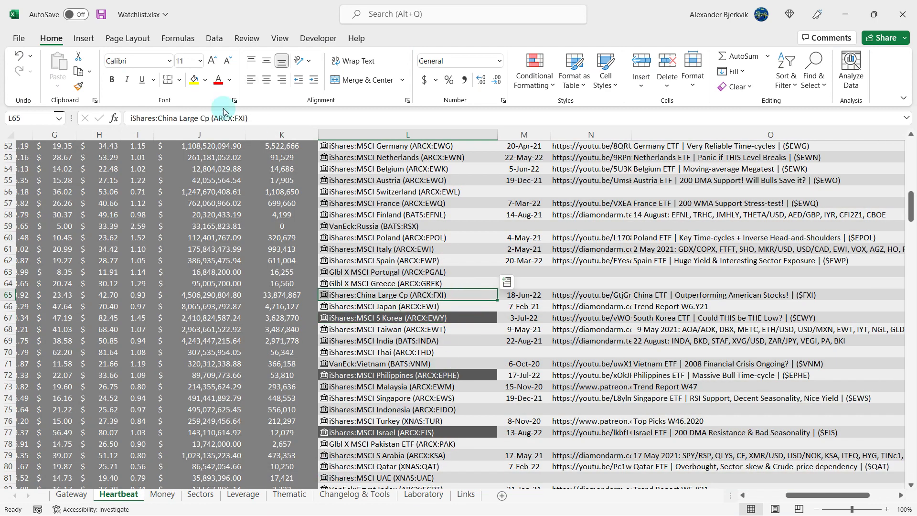
left_click(78, 86)
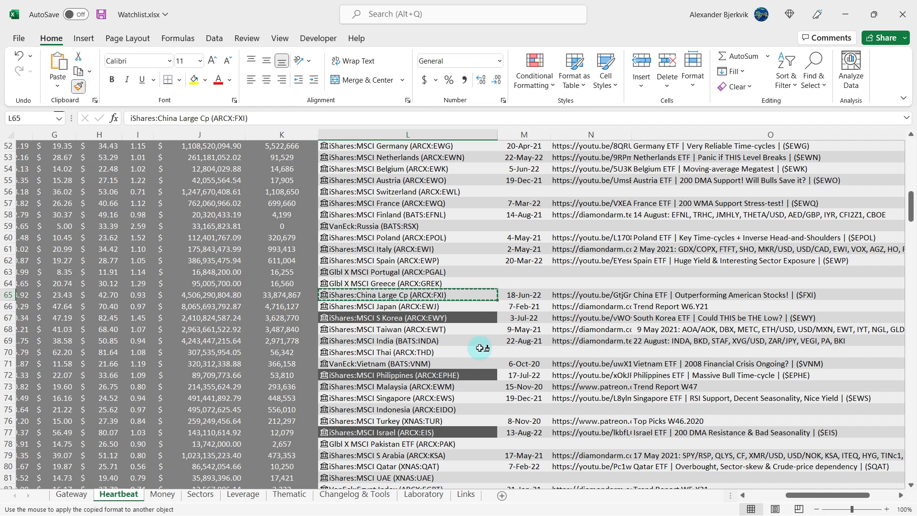
left_click(452, 317)
left_click(465, 329)
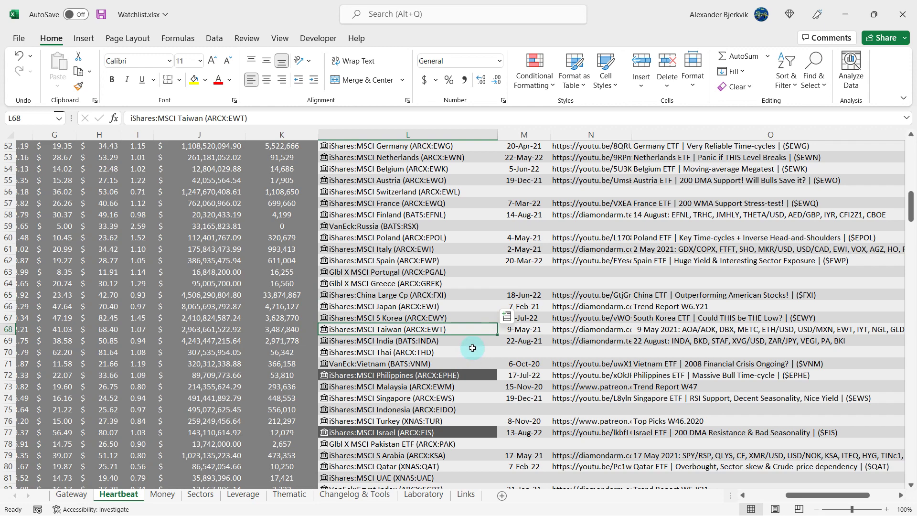
Locate the iShares MSCI Philippines (EPHE) entry in row 72 of the Heartbeat sheet
scroll(472, 348, "down", 1)
left_click(475, 315)
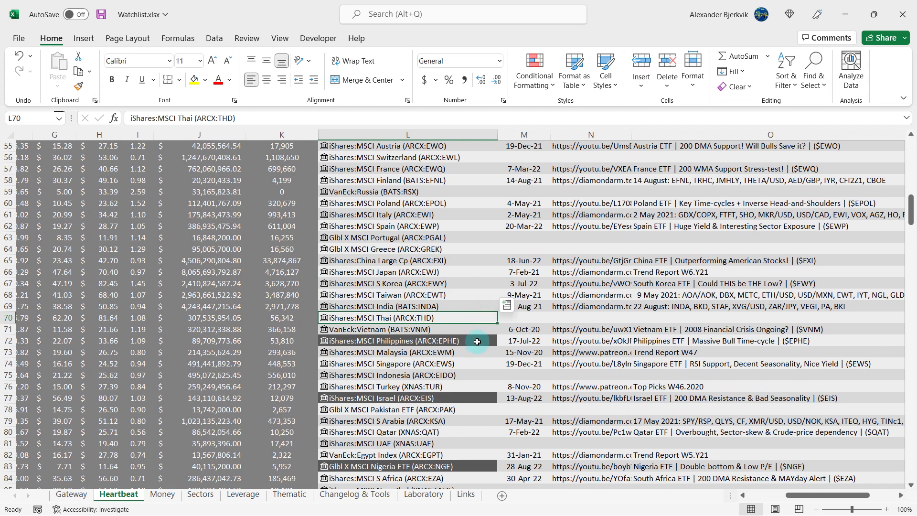
left_click(477, 342)
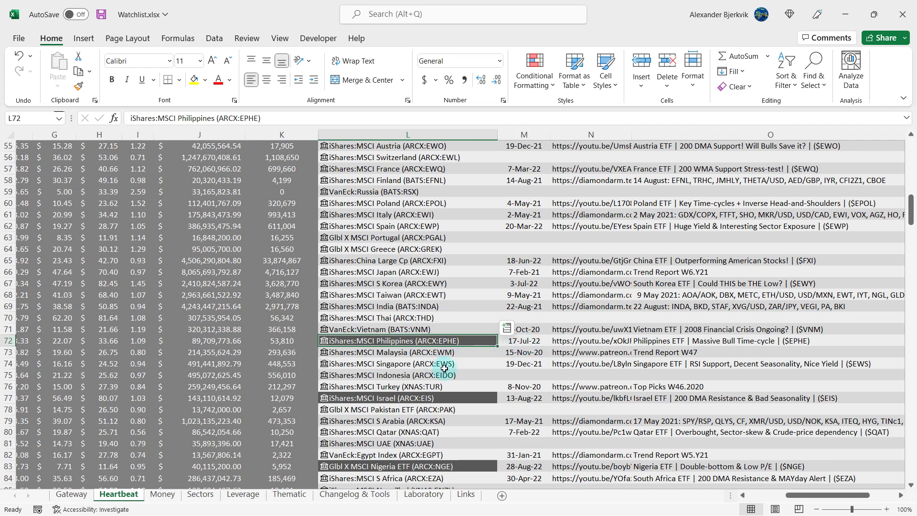
Review the Philippines ETF (EPHE) analysis in row 73 of the Laboratory sheet, including its average score, signal, individual scores and time-cycle note
left_click(412, 494)
scroll(320, 436, "up", 1)
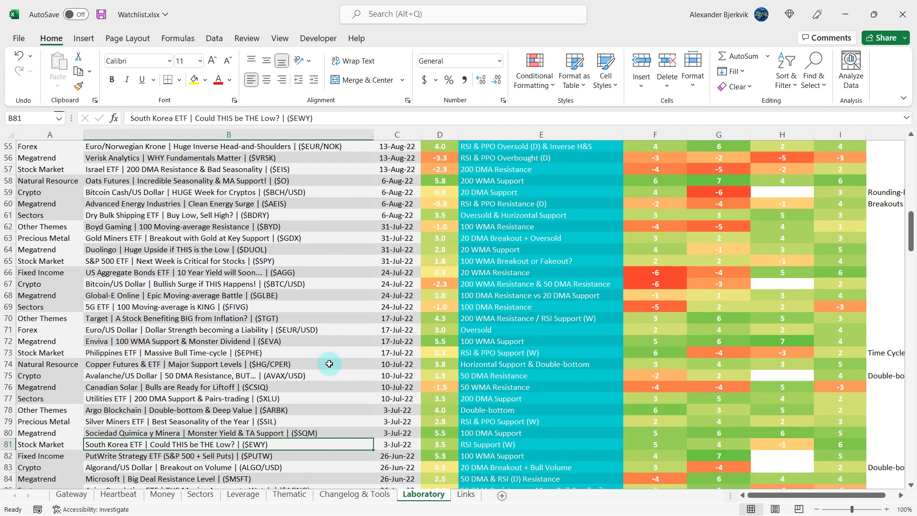
left_click(331, 350)
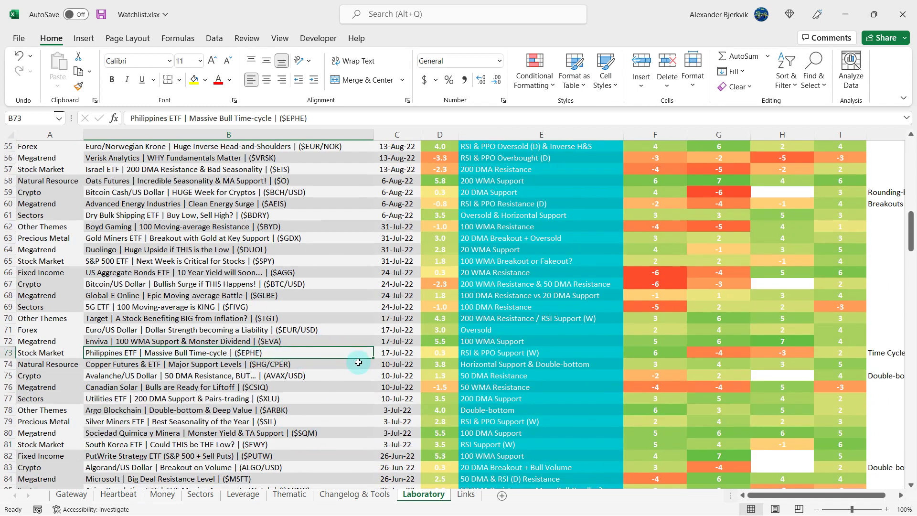
left_click(446, 355)
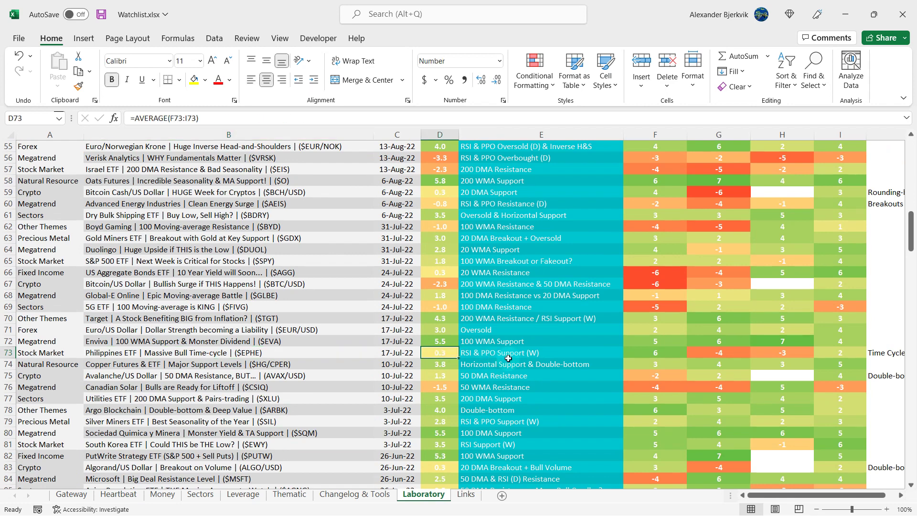
left_click(470, 355)
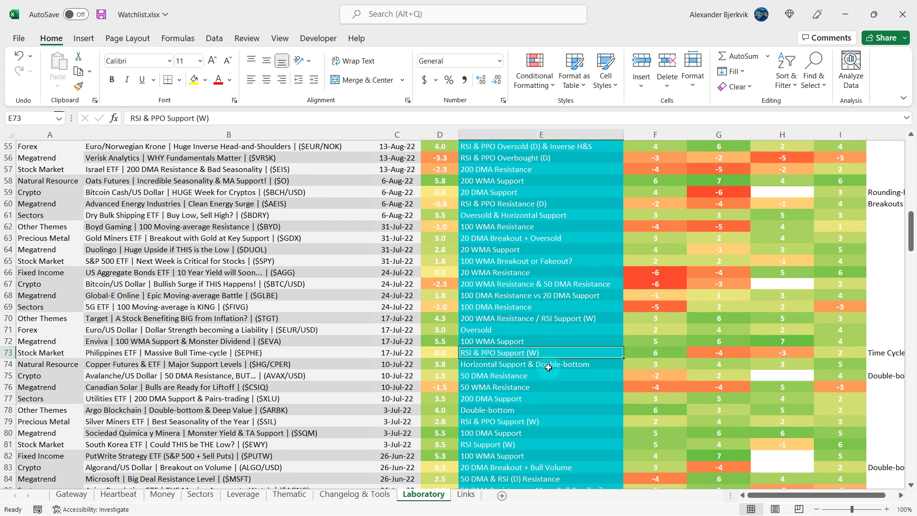
scroll(773, 363, "right", 3)
left_click(784, 354)
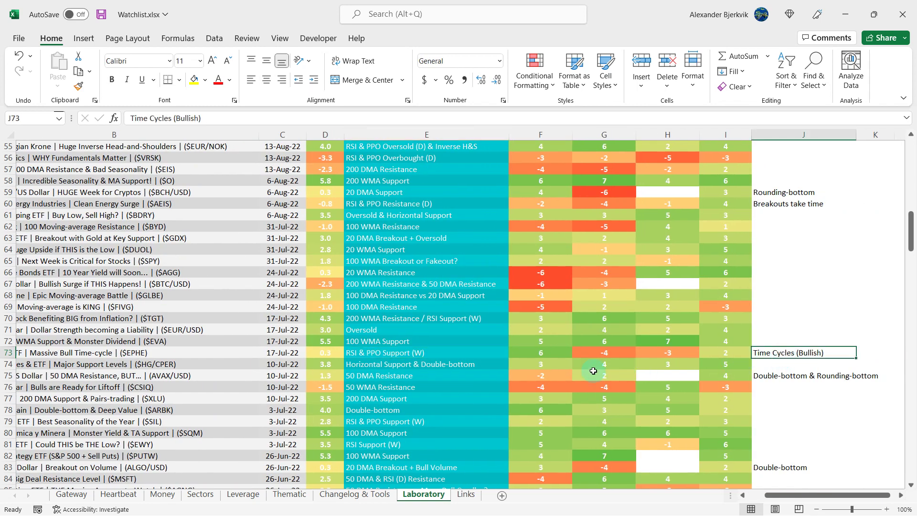
scroll(591, 369, "left", 3)
left_click(653, 354)
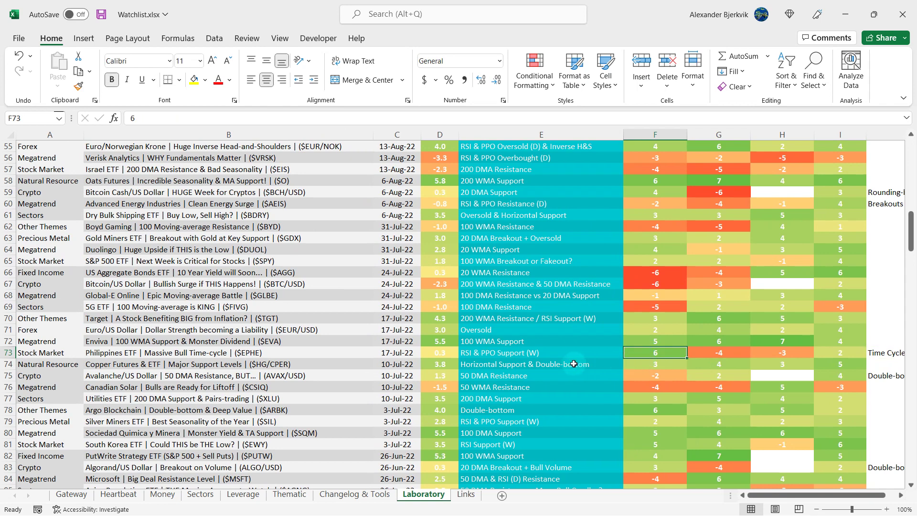
left_click(584, 353)
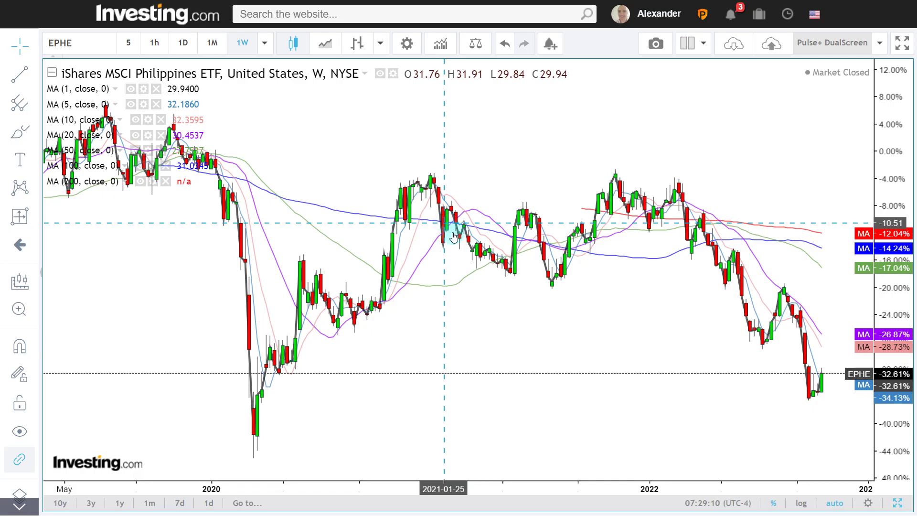
Switch the EPHE chart on Investing.com from weekly to daily and show the period from about May to October 2022
scroll(497, 252, "up", 5)
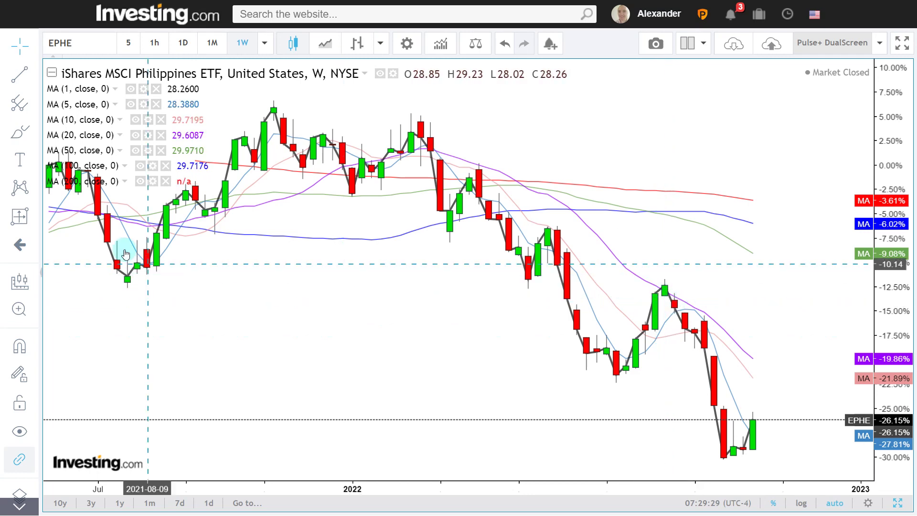
left_click(183, 44)
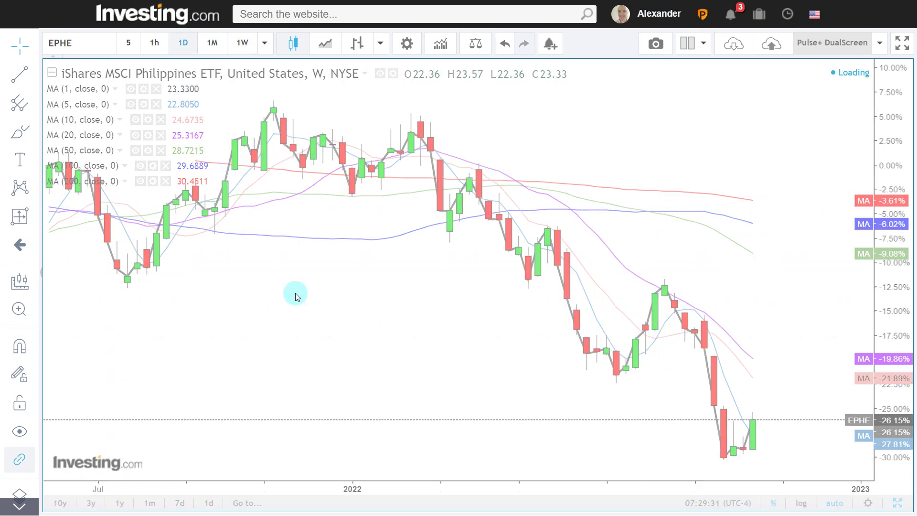
scroll(334, 306, "down", 3)
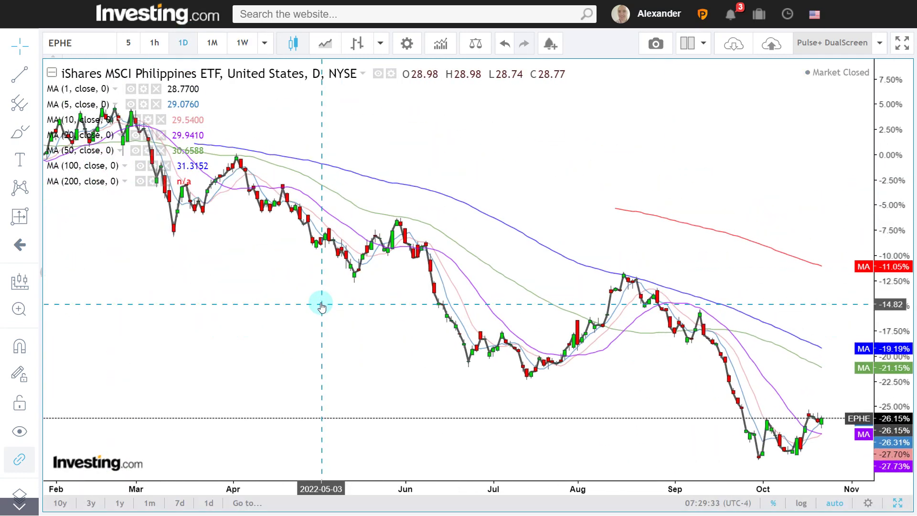
scroll(374, 303, "up", 2)
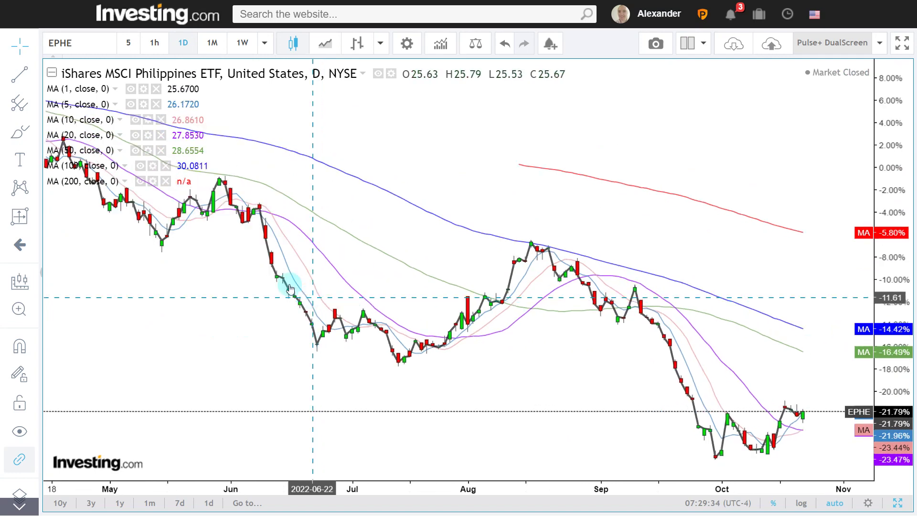
Measure the date and price range on the daily EPHE chart from 2022-07-15 to the peak on 2022-08-16
left_click(34, 220)
left_click(136, 357)
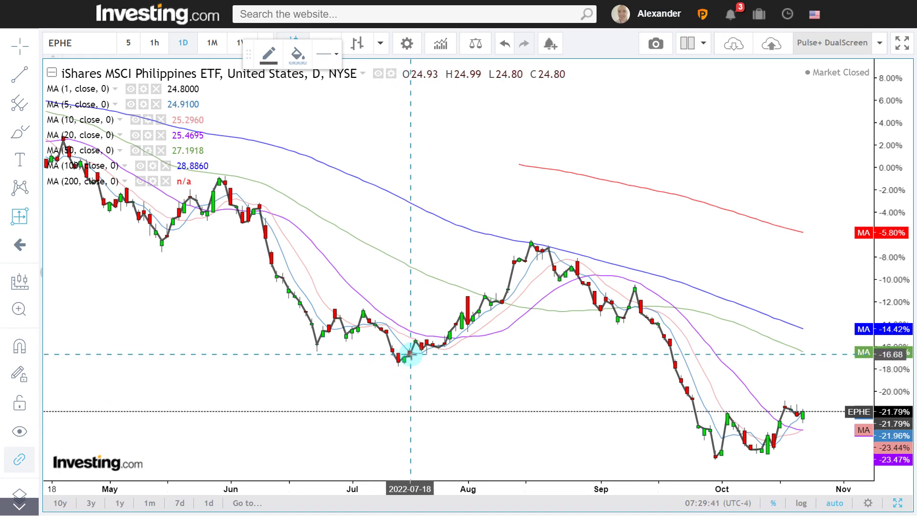
left_click_drag(405, 357, 532, 240)
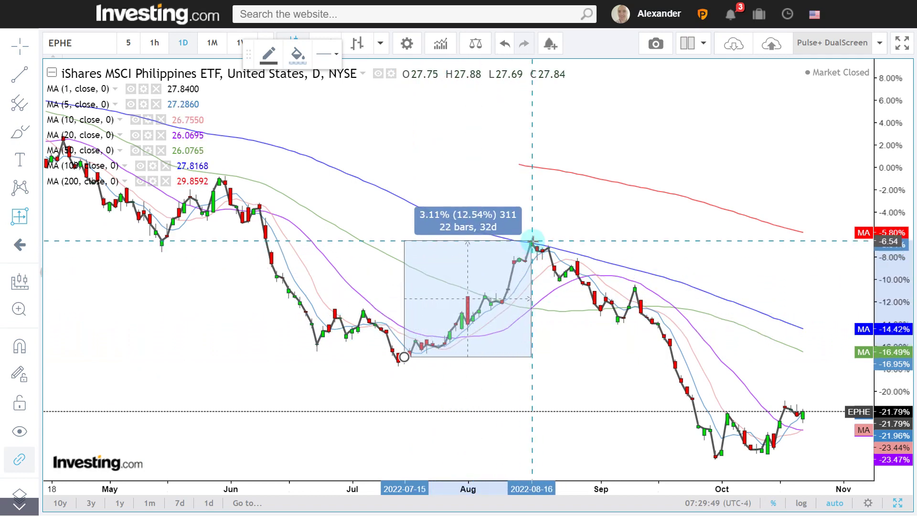
left_click_drag(532, 241, 531, 241)
Point two pink arrows at the mid-August 2022 highs near the 100-day moving average on the EPHE chart, and clear them
scroll(532, 241, "down", 3)
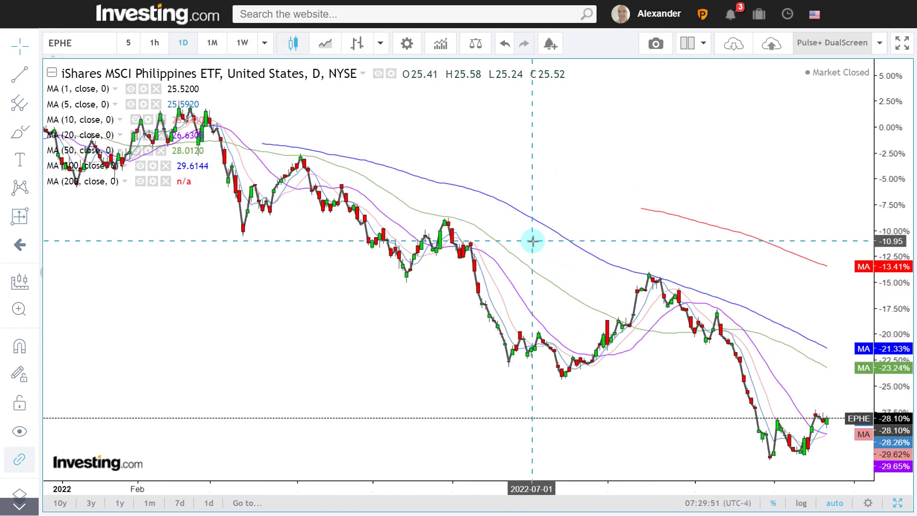
scroll(532, 240, "down", 1)
scroll(533, 238, "up", 3)
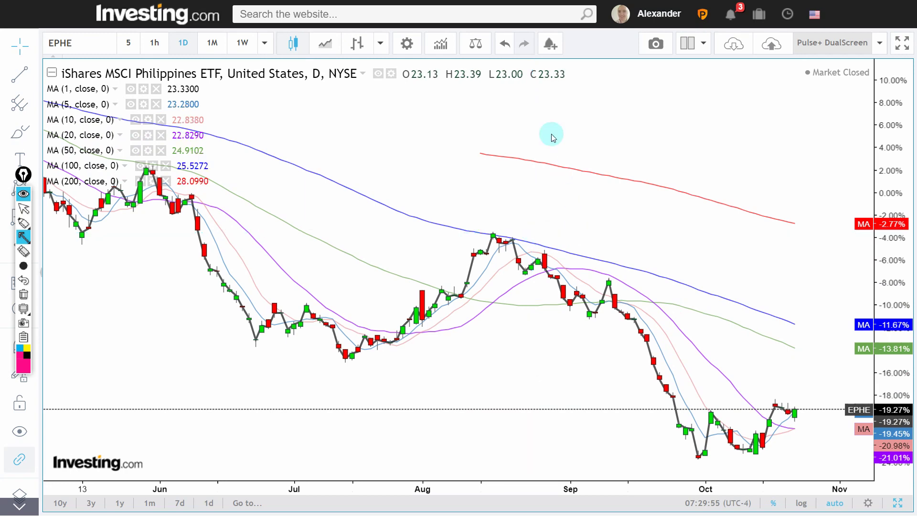
left_click_drag(528, 107, 500, 228)
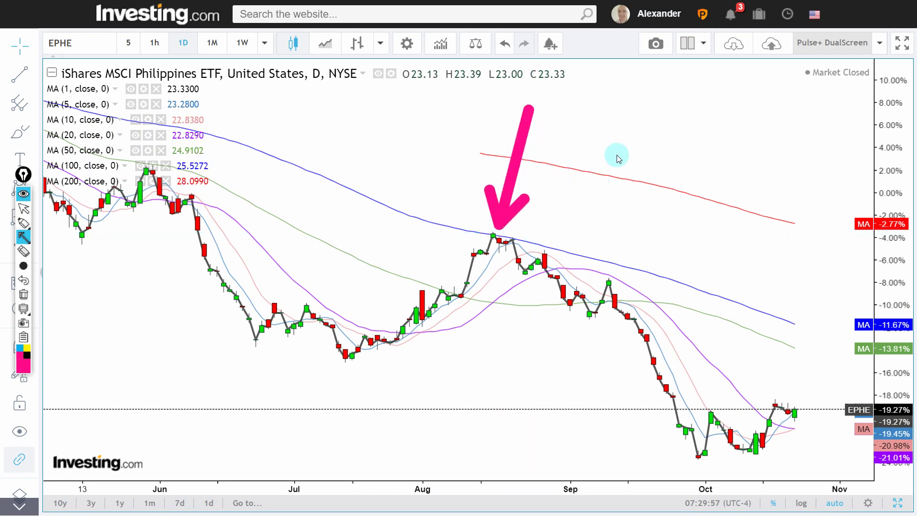
left_click_drag(621, 152, 525, 228)
left_click_drag(538, 194, 525, 225)
left_click_drag(564, 222, 527, 232)
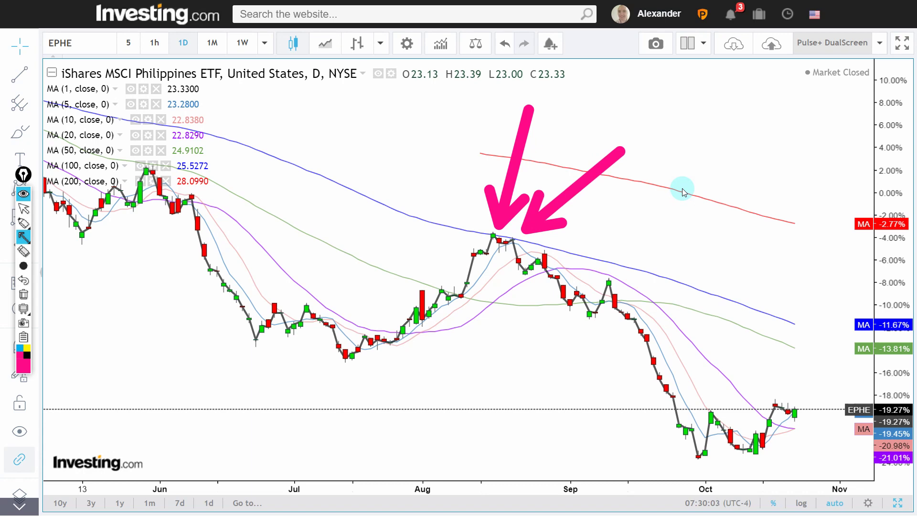
key("Escape")
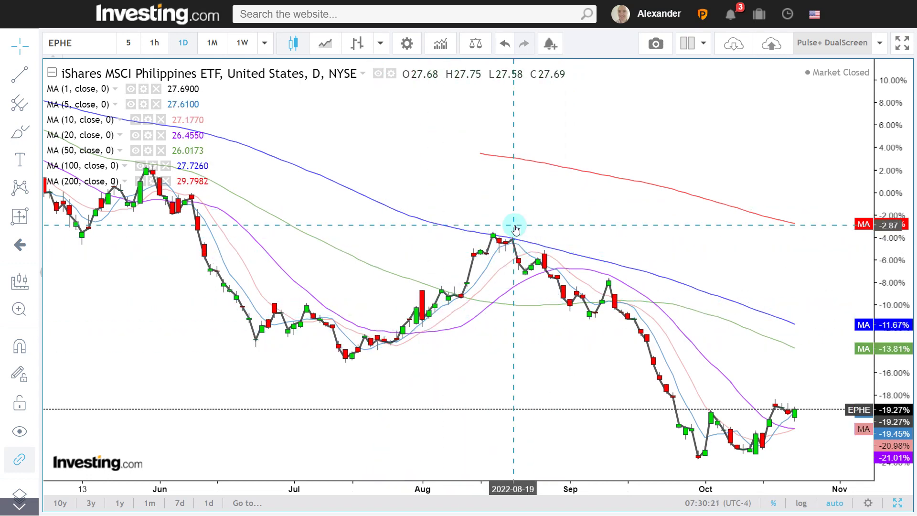
Switch the EPHE chart from daily back to weekly and examine its price history from about 2019 to October 2022
scroll(381, 253, "down", 3)
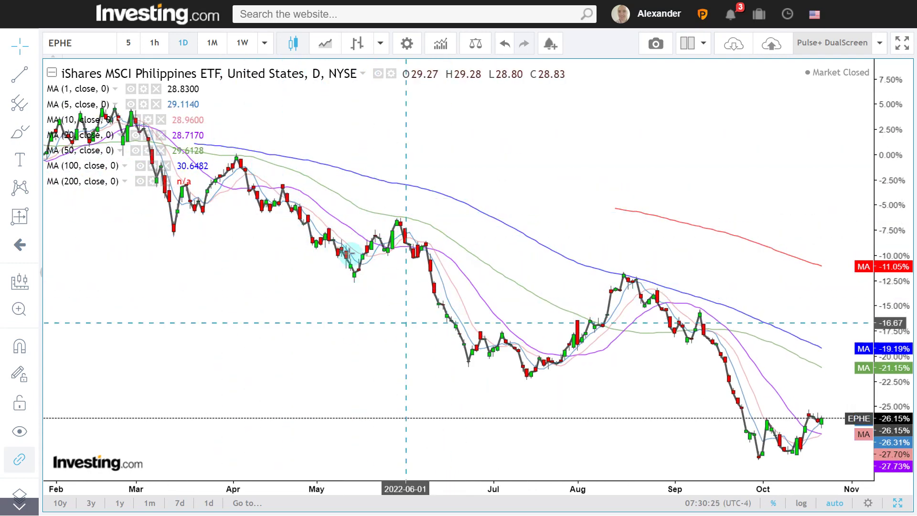
scroll(482, 315, "up", 4)
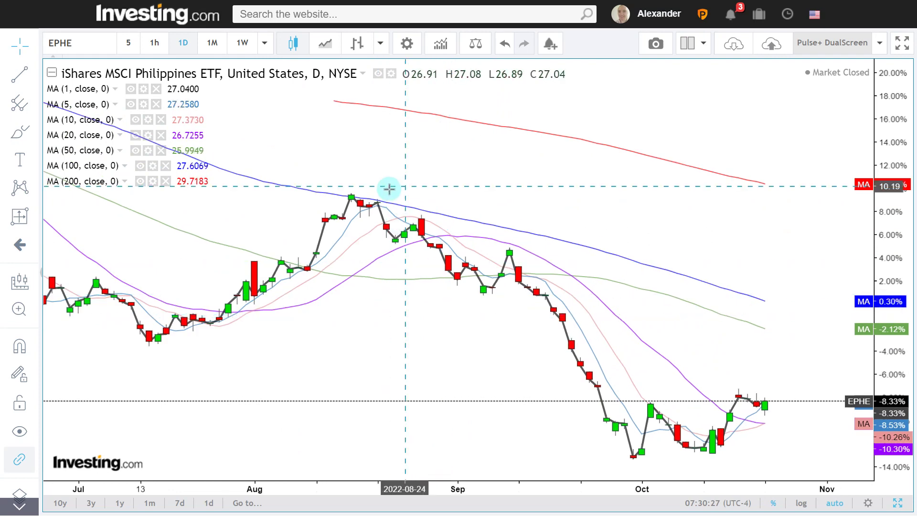
scroll(367, 215, "down", 4)
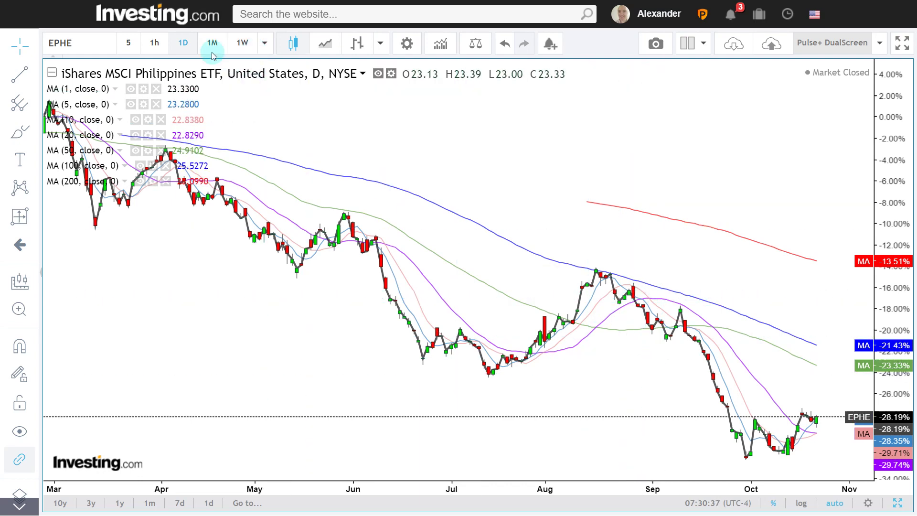
left_click(242, 44)
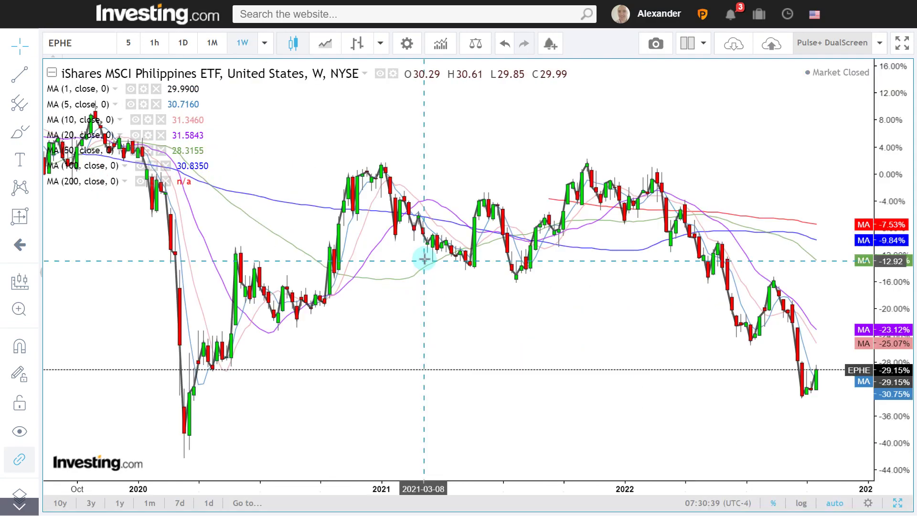
scroll(423, 258, "down", 4)
scroll(553, 201, "up", 4)
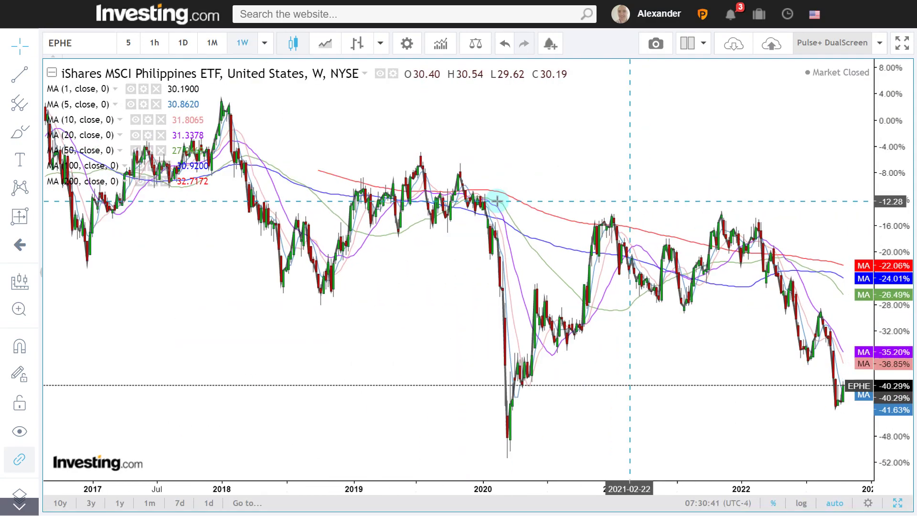
left_click_drag(624, 157, 530, 156)
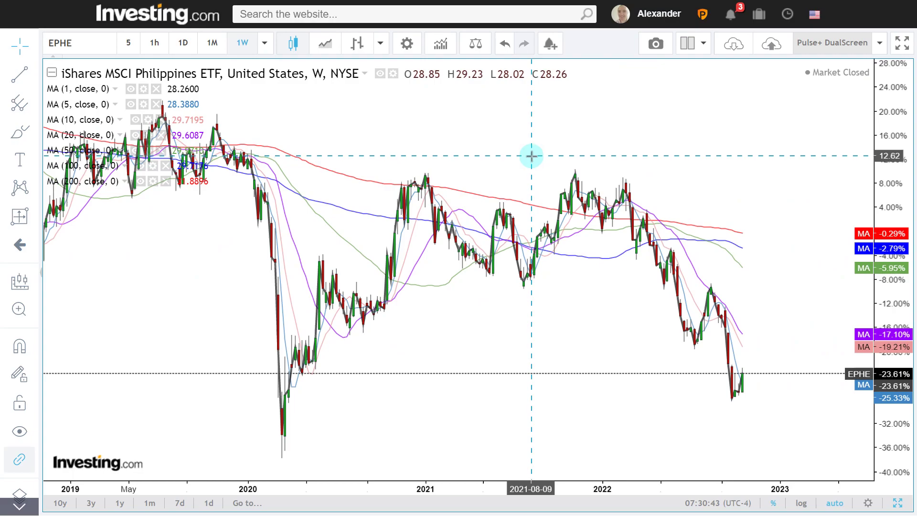
In the Watchlist workbook's Heartbeat sheet, copy the MSCI Thai (THD) cell's formatting onto the highlighted MSCI Philippines (EPHE) cell in L72
key("alt+Tab")
left_click(360, 351)
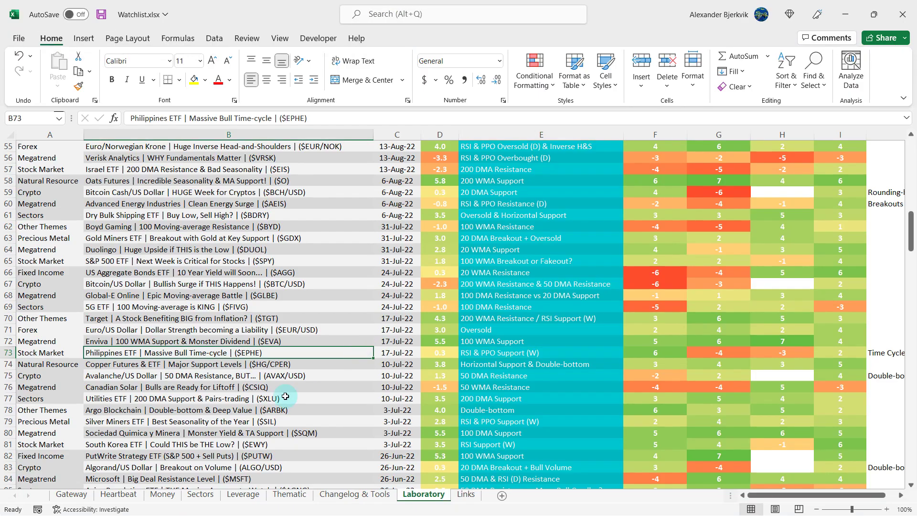
left_click(118, 494)
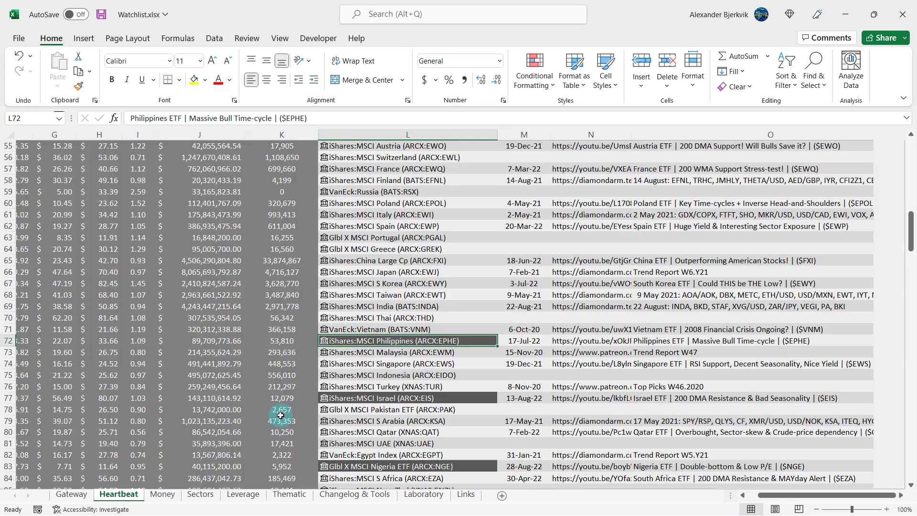
left_click(468, 317)
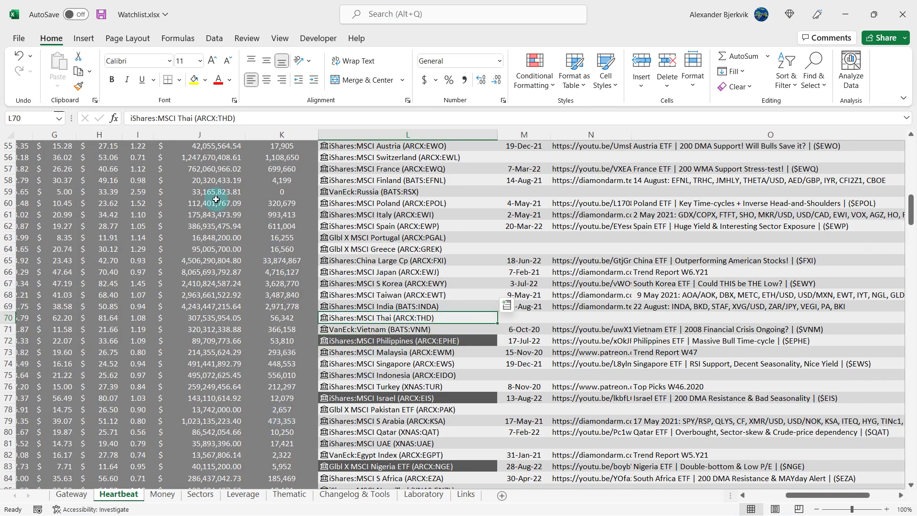
left_click(78, 86)
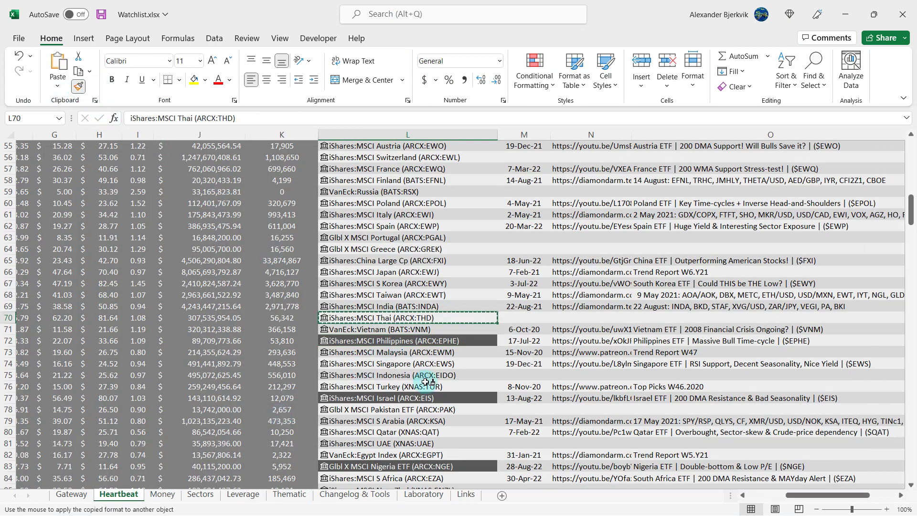
left_click(440, 340)
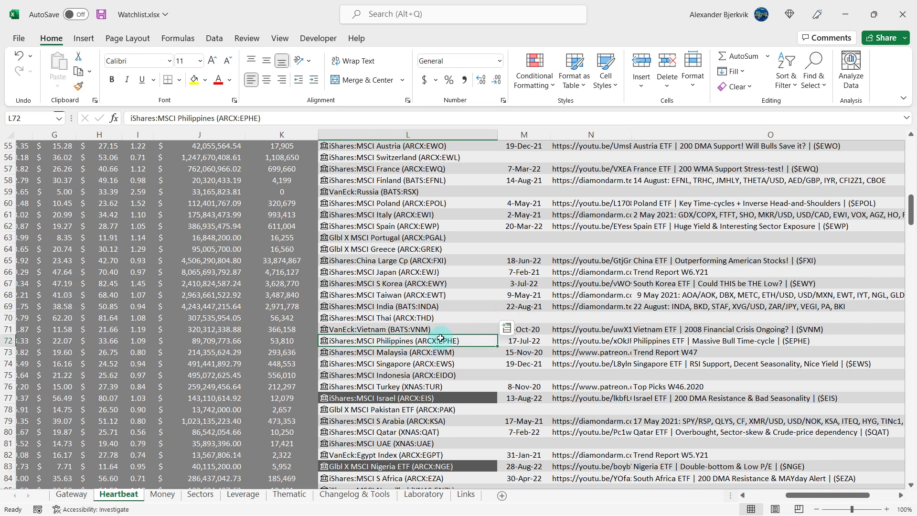
left_click(474, 317)
scroll(477, 315, "down", 1)
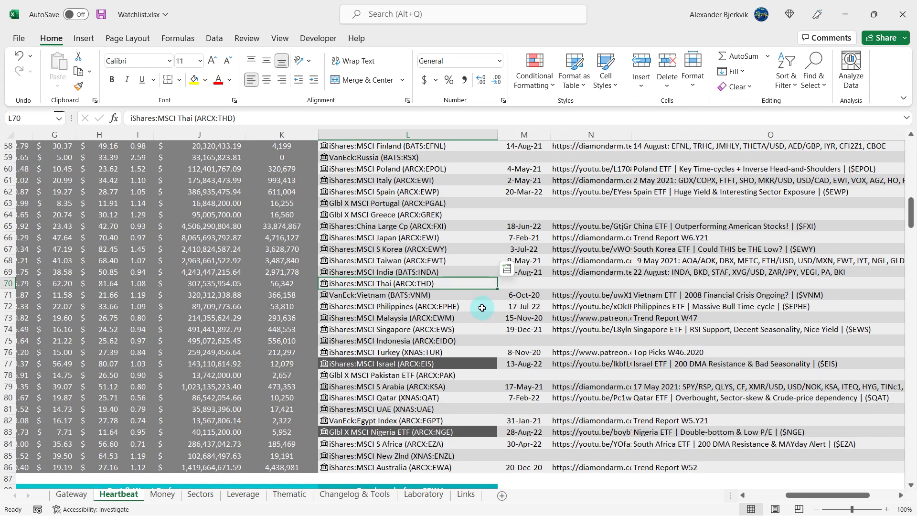
left_click(482, 307)
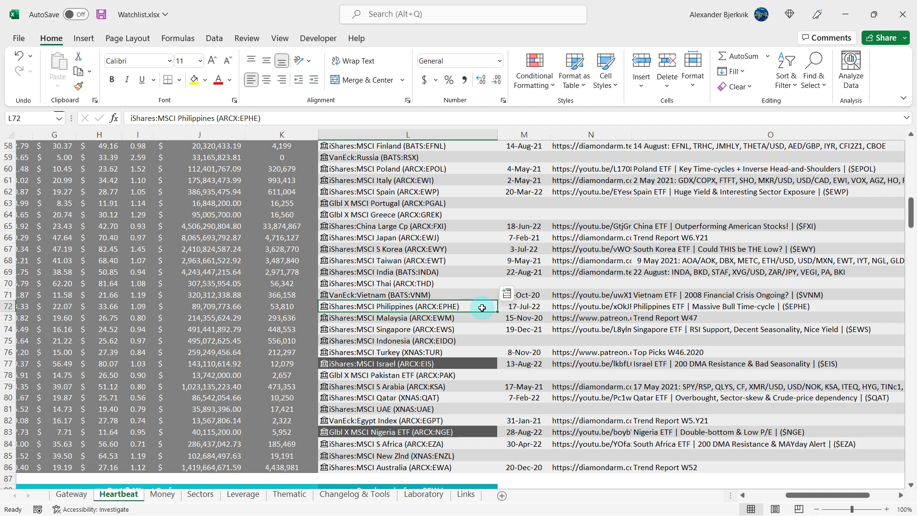
left_click(476, 283)
key("Down")
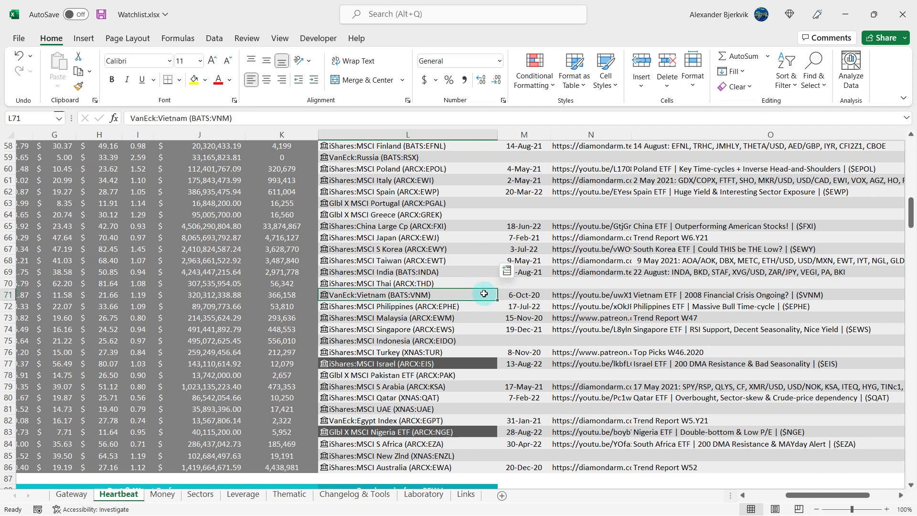
left_click(481, 281)
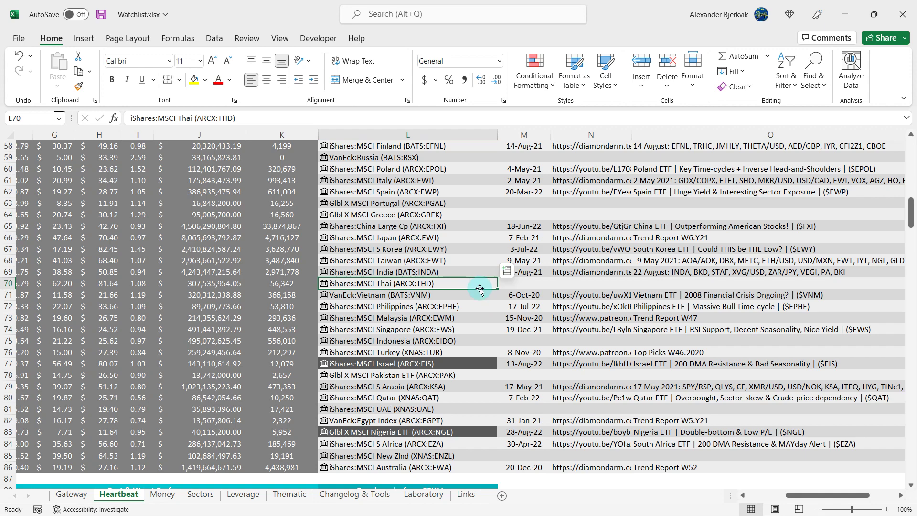
Find the highlighted iShares Core US Agg Bond (AGG) entry in the Heartbeat sheet's bond list and select it
scroll(478, 283, "down", 1)
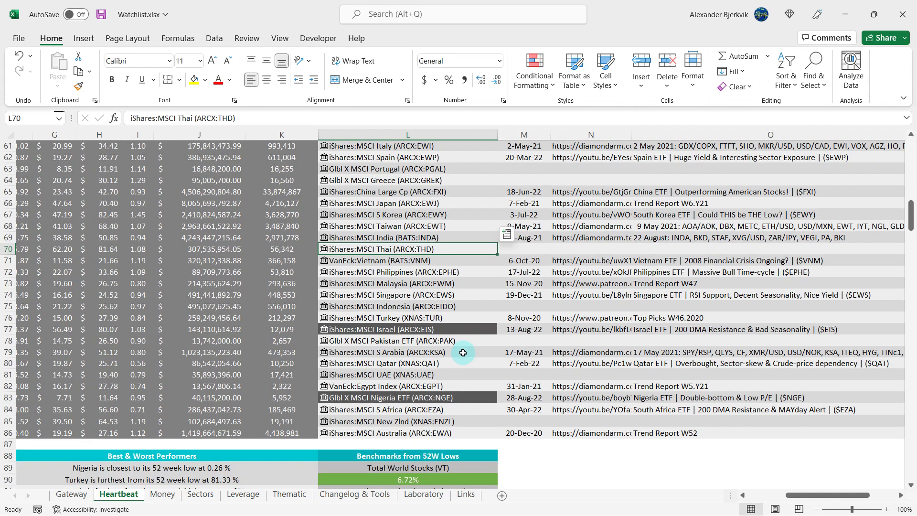
scroll(458, 272, "down", 11)
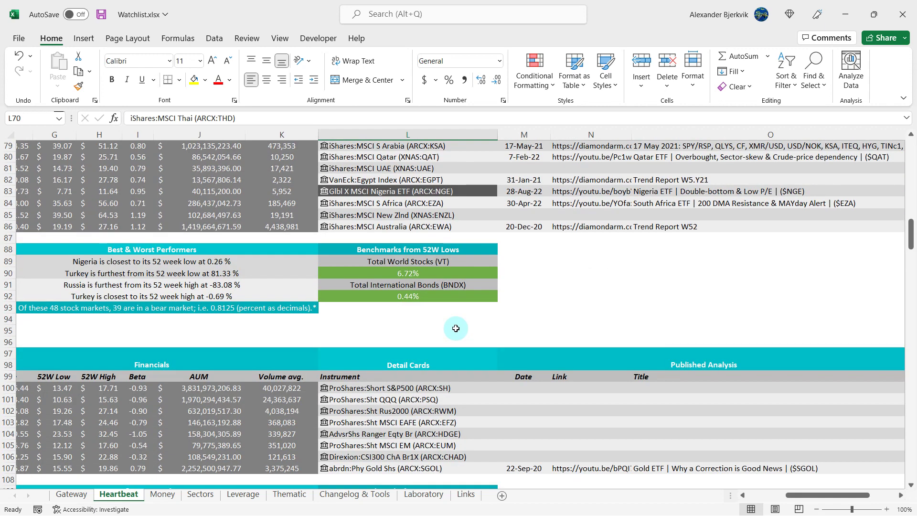
scroll(453, 329, "down", 5)
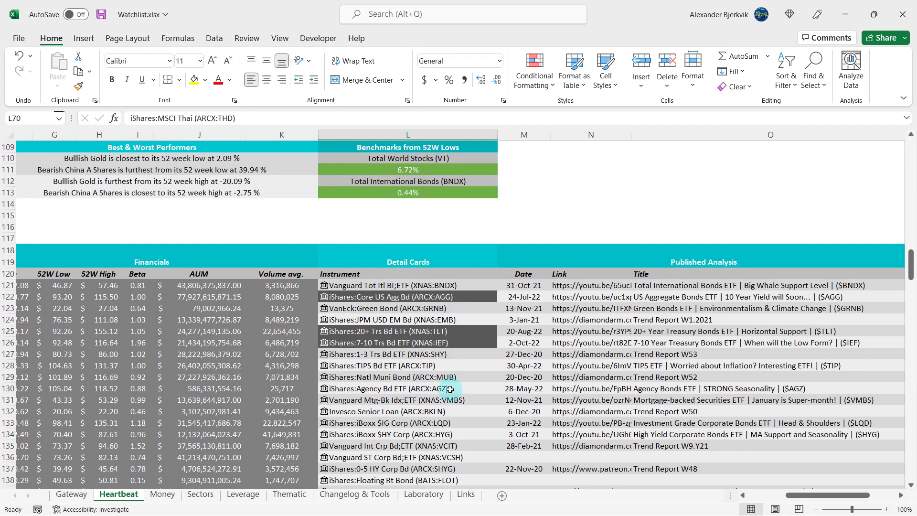
scroll(450, 389, "down", 1)
left_click(451, 266)
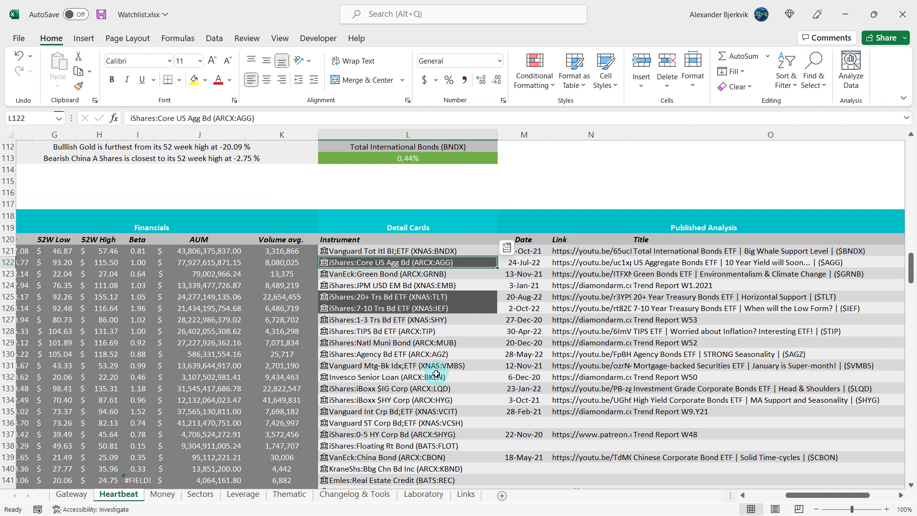
Review the US Aggregate Bonds ETF (AGG) analysis in row 66 of the Laboratory sheet, including its average score, signal and individual scores
left_click(422, 495)
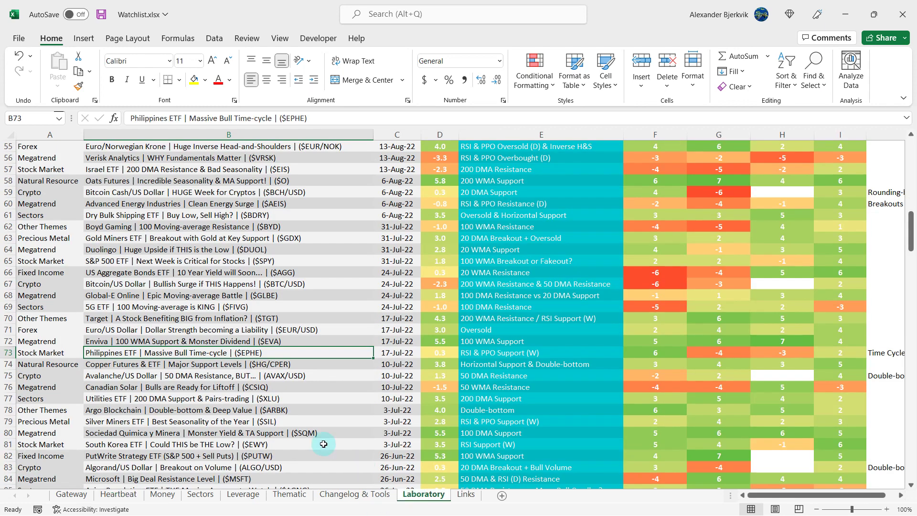
left_click(314, 276)
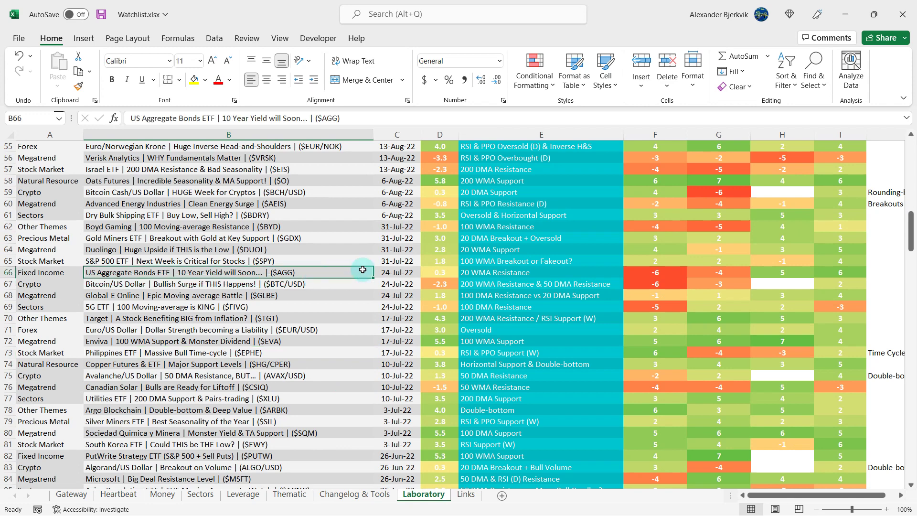
key("ctrl+a")
left_click(435, 272)
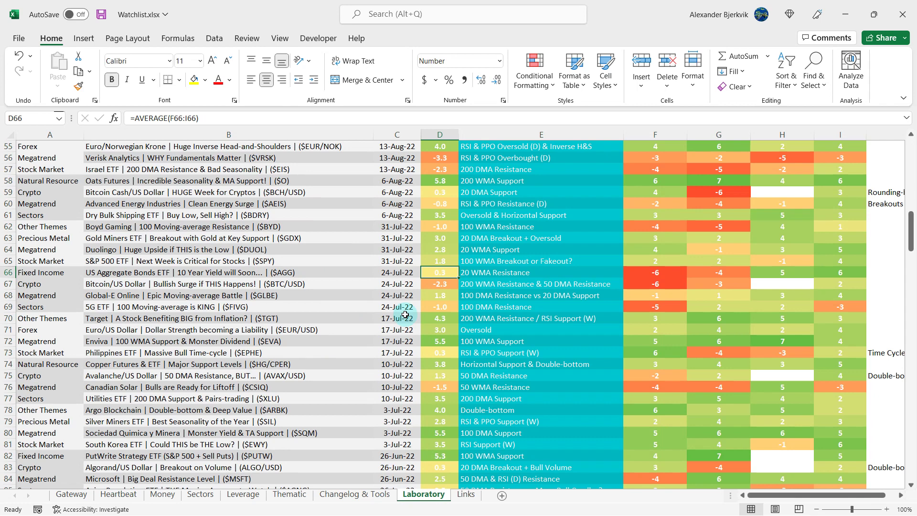
left_click(511, 271)
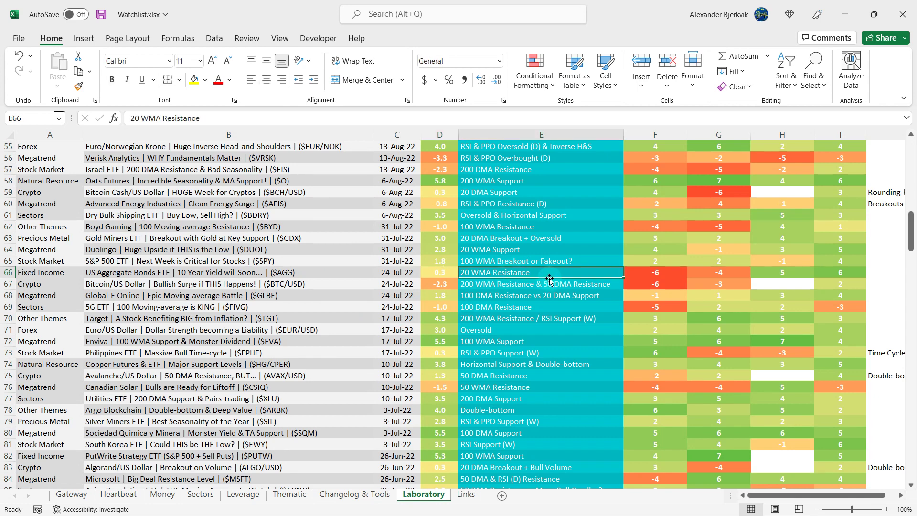
left_click(669, 272)
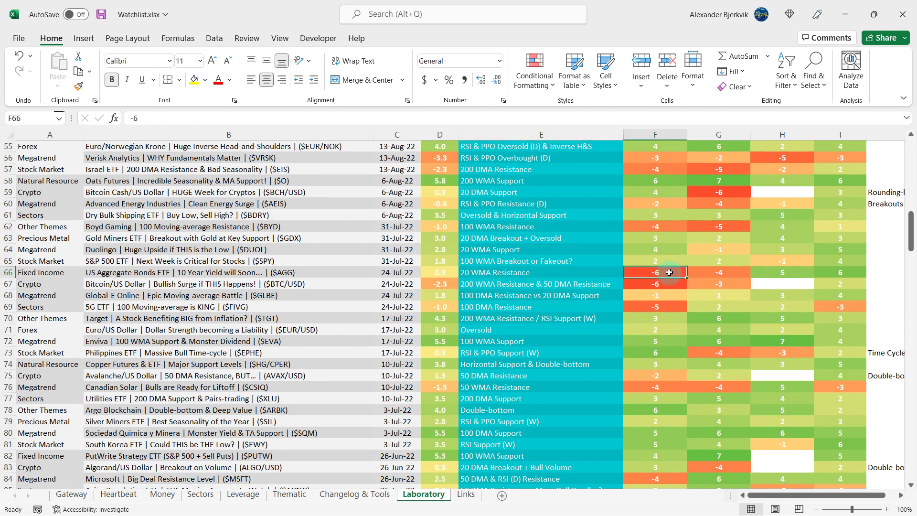
left_click(708, 271)
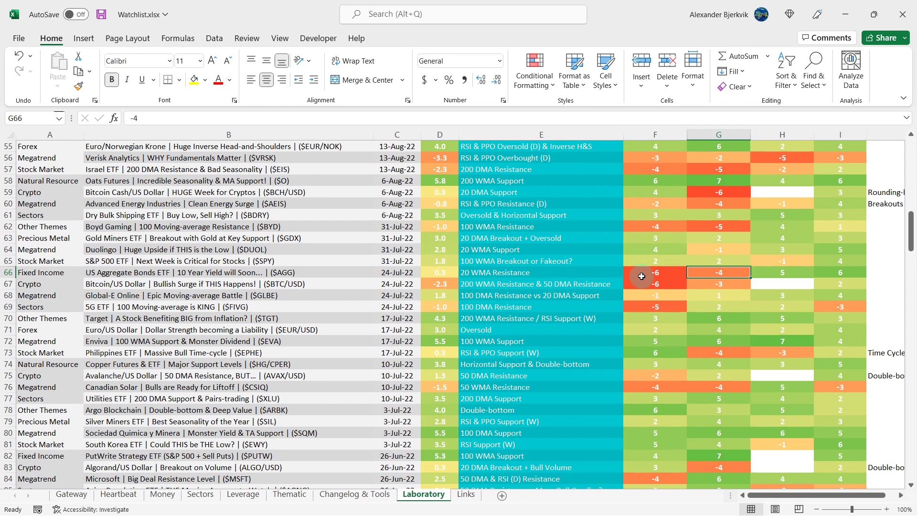
left_click(836, 272)
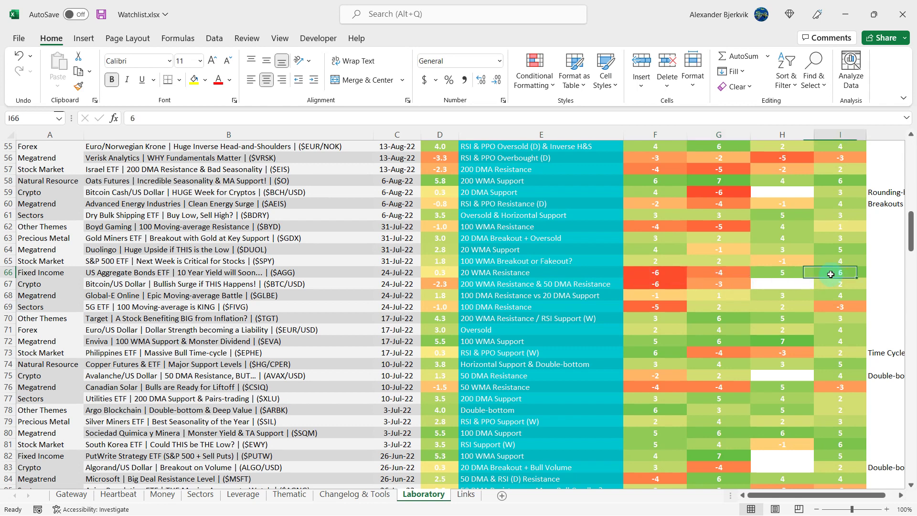
left_click(779, 271)
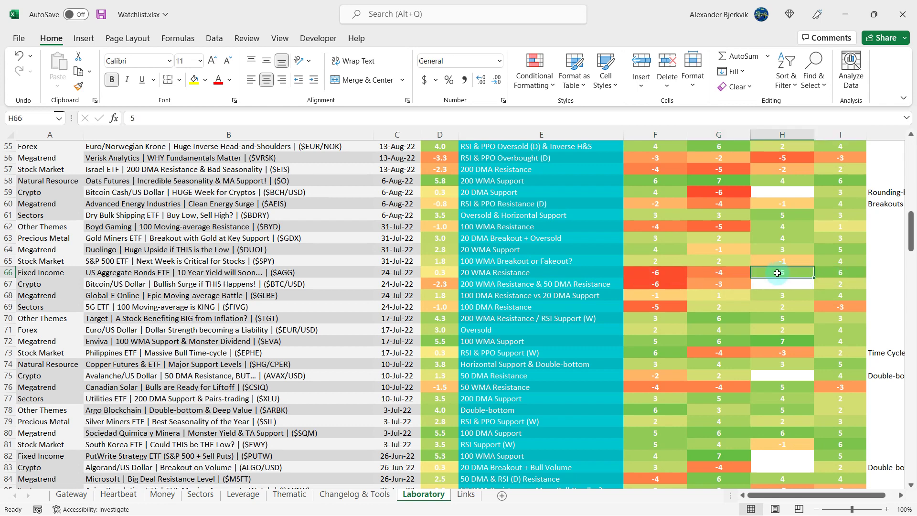
left_click(546, 271)
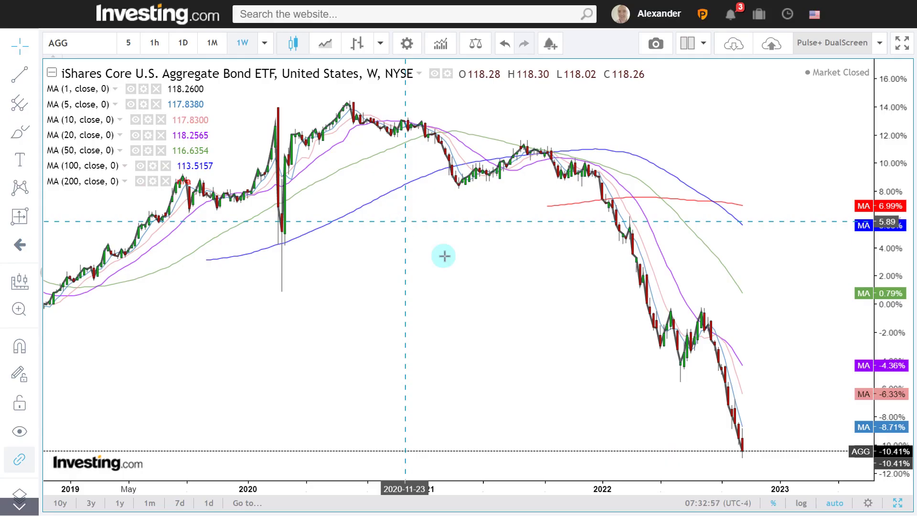
Examine the weekly AGG chart on Investing.com around the July–August 2022 highs and the 20-week moving average
scroll(549, 258, "up", 6)
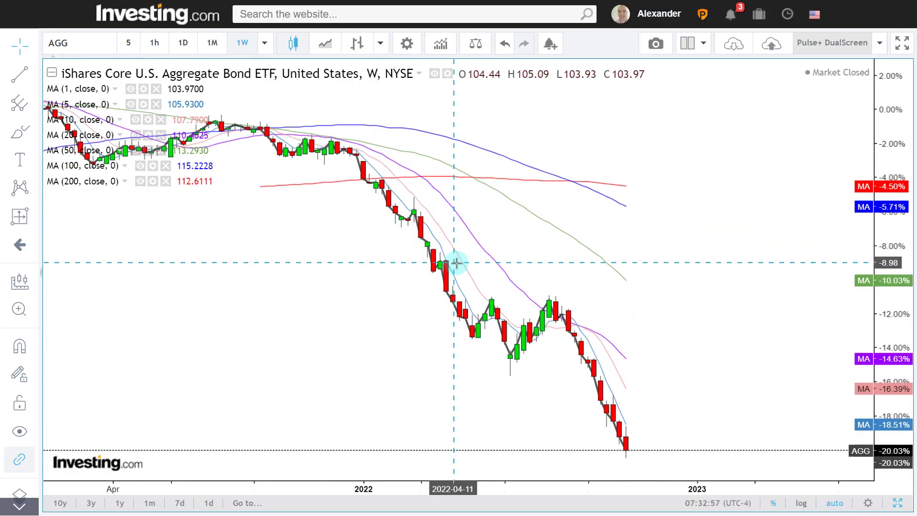
left_click_drag(536, 302, 431, 302)
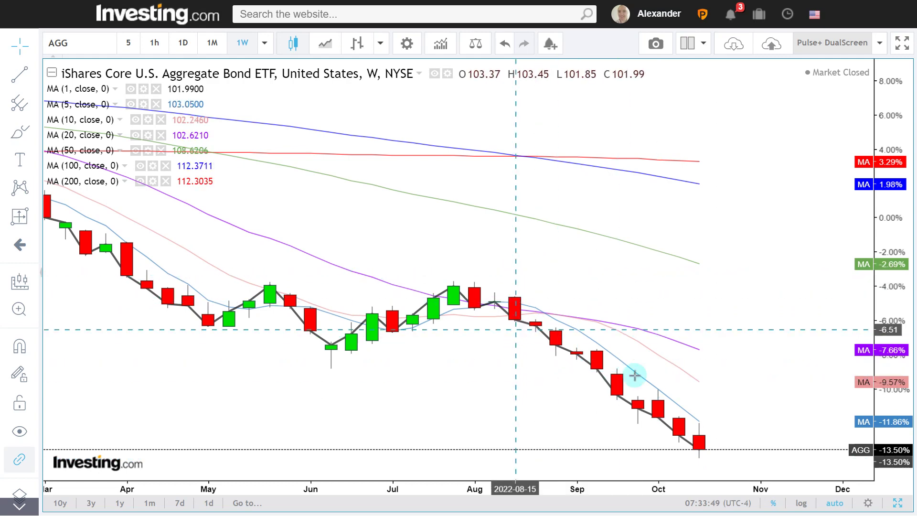
scroll(634, 375, "down", 3)
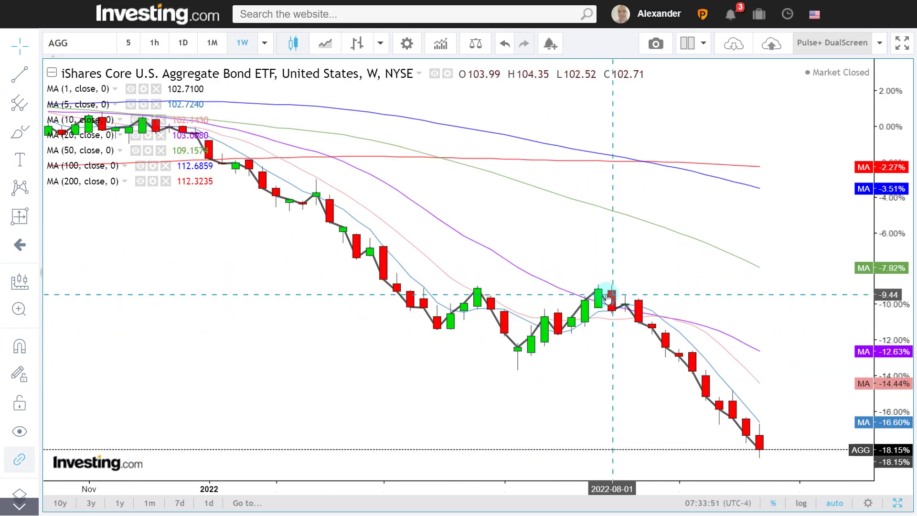
scroll(603, 297, "up", 3)
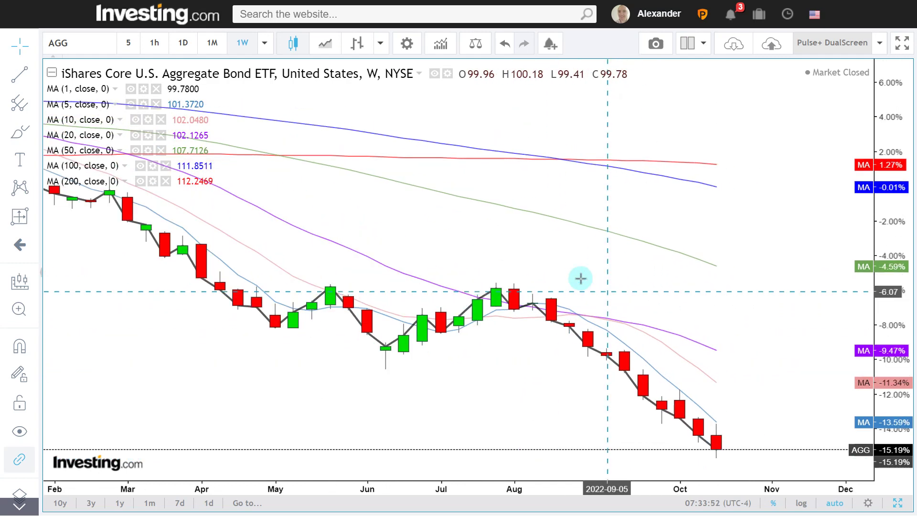
Switch the AGG chart to daily candles and measure the date and price range from 22 July to 17 August 2022
left_click(183, 47)
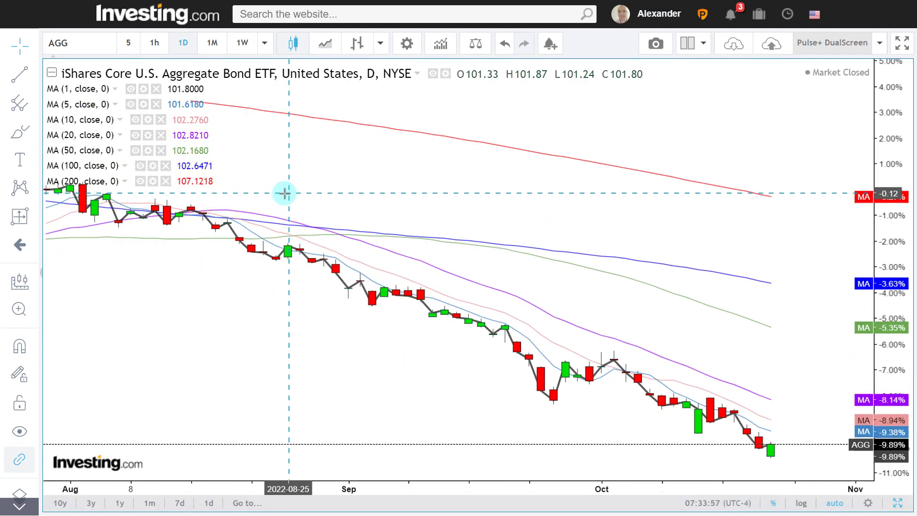
left_click(36, 216)
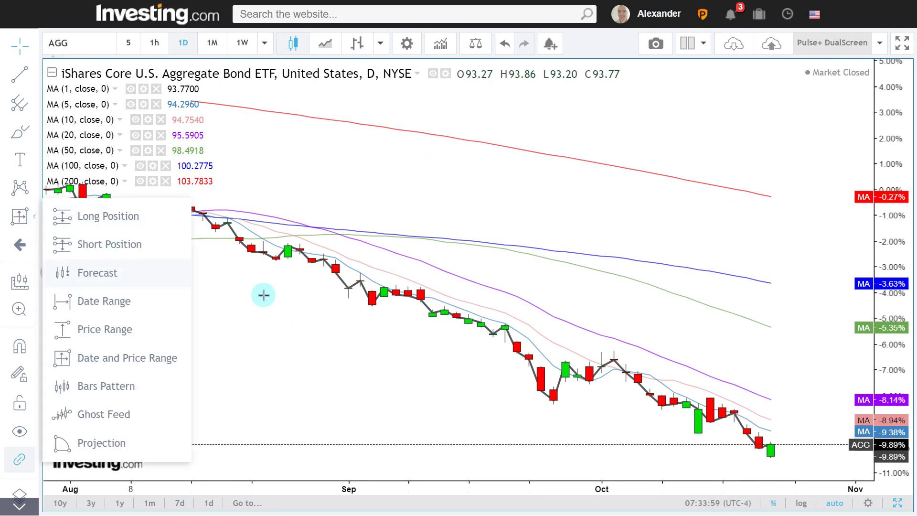
left_click(184, 358)
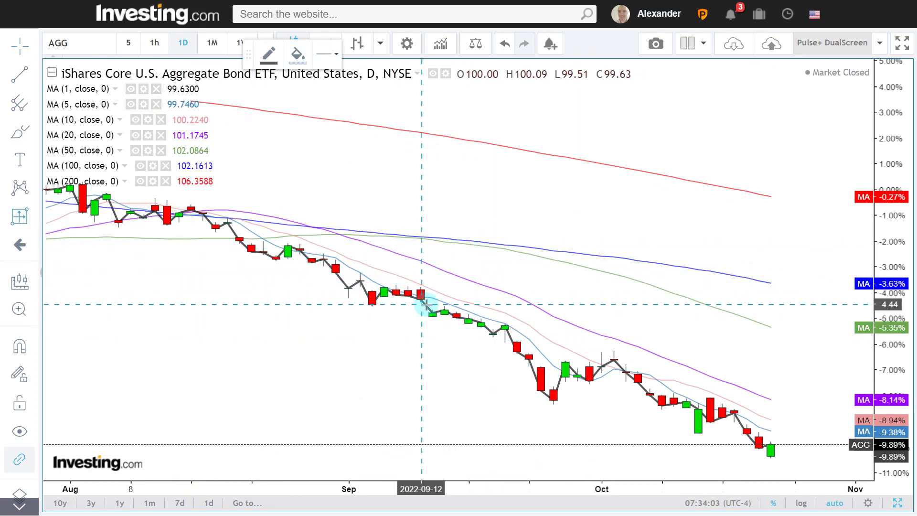
scroll(426, 302, "down", 5)
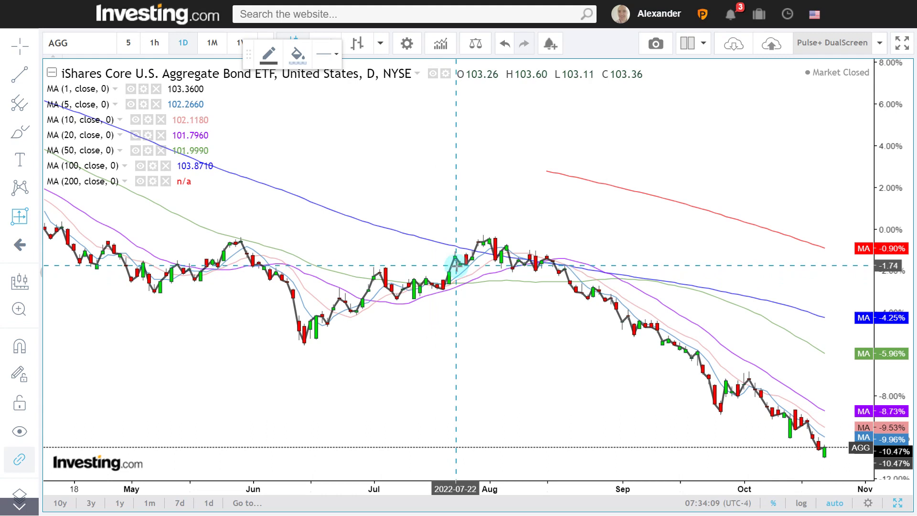
left_click_drag(455, 256, 556, 260)
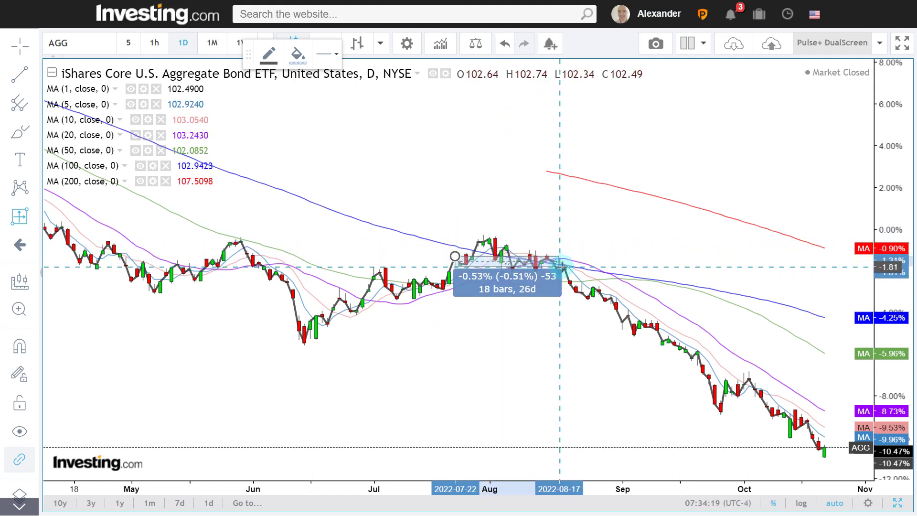
left_click(552, 224)
Circle the August 2022 price action on the daily AGG chart with a pink highlighter and remove the annotation
scroll(483, 231, "up", 3)
left_click_drag(418, 274, 468, 278)
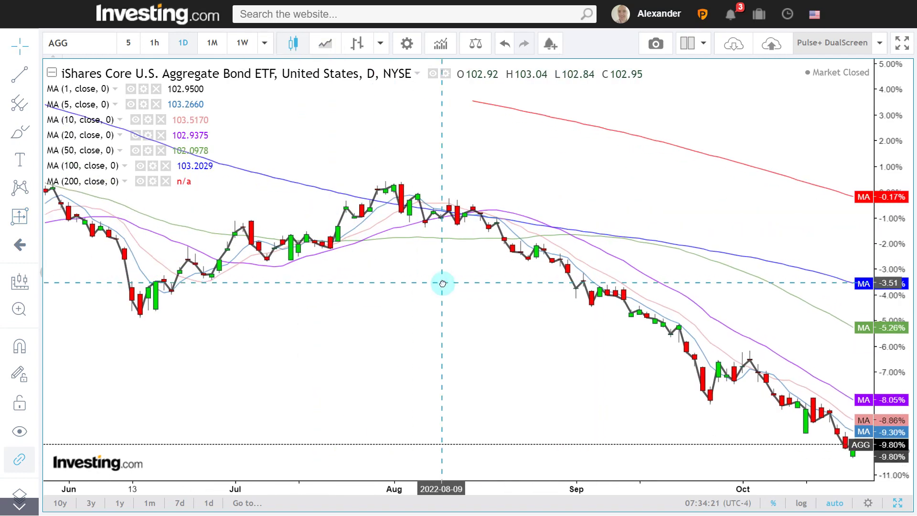
key("ctrl+shift+2")
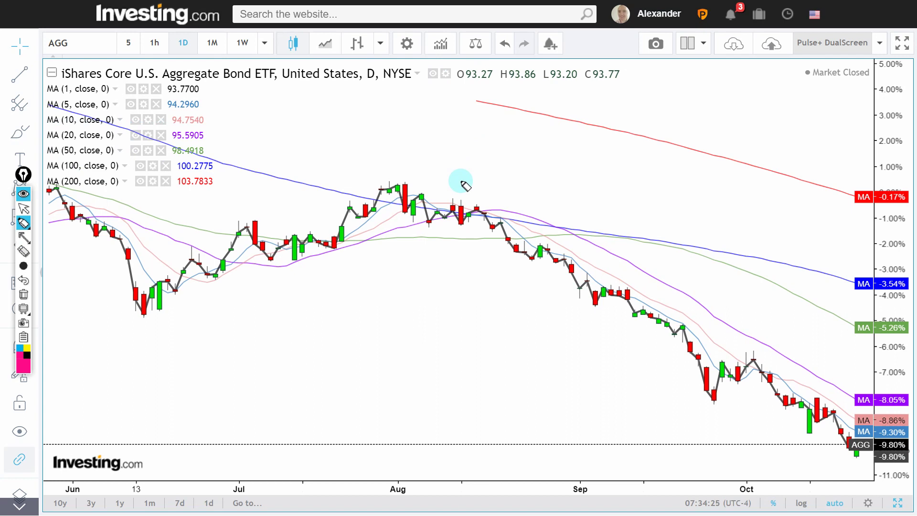
mouse_move(459, 180)
left_mouse_down()
mouse_move(365, 184)
mouse_move(530, 250)
mouse_move(438, 167)
left_mouse_up()
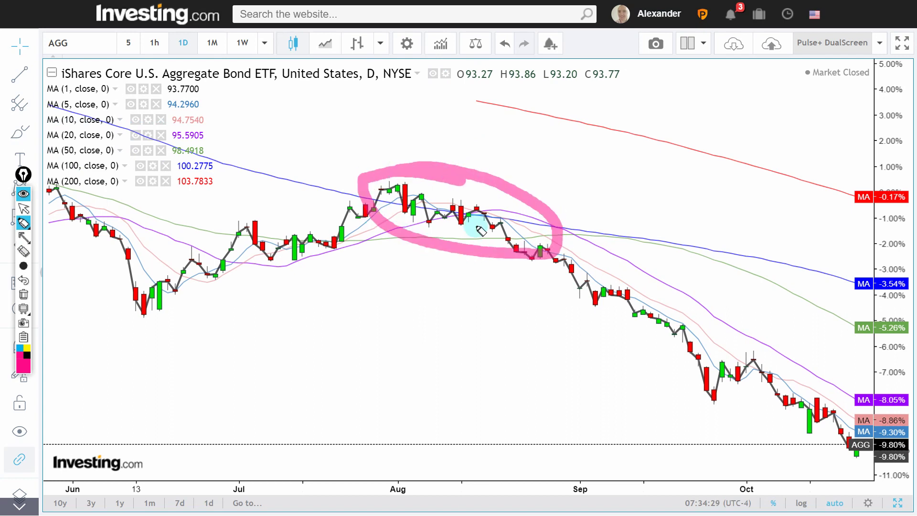
key("ctrl+shift+2")
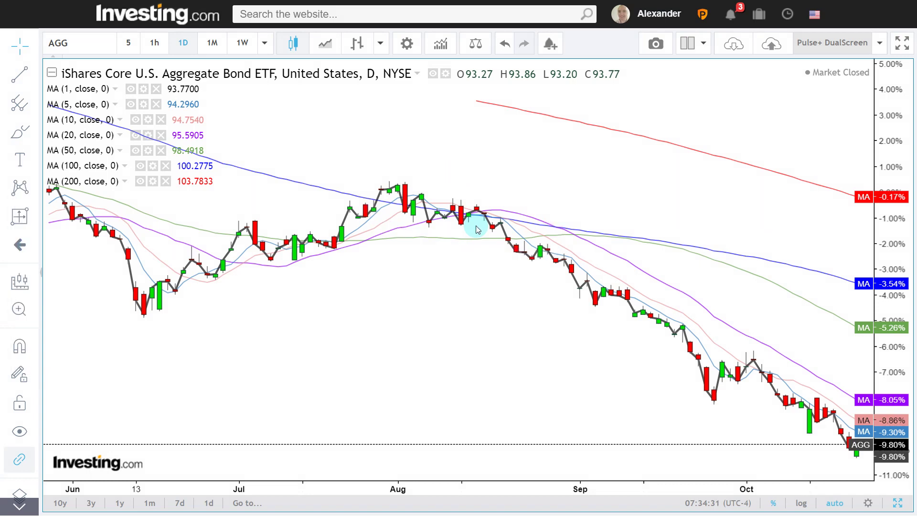
Examine the daily AGG candles from mid-August through October 2022 against their moving averages
scroll(475, 228, "up", 5)
scroll(485, 352, "down", 3)
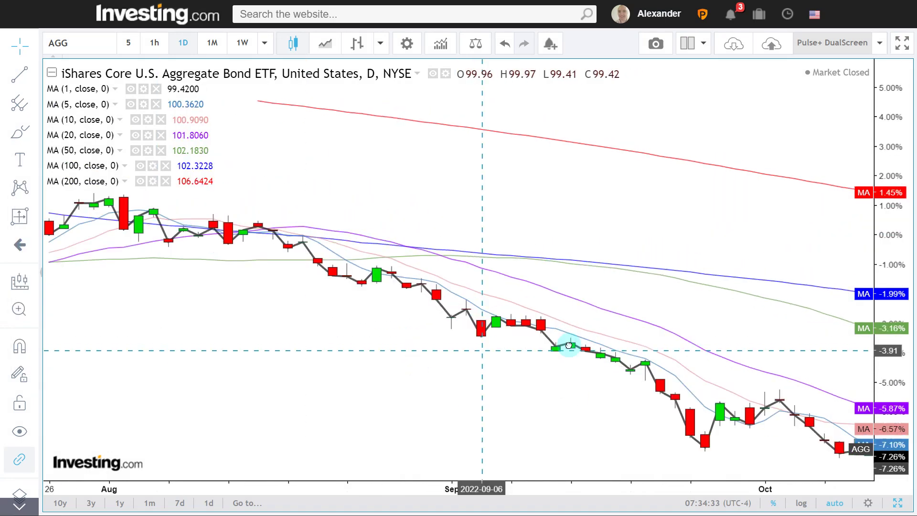
left_click_drag(352, 332, 522, 334)
scroll(424, 330, "up", 5)
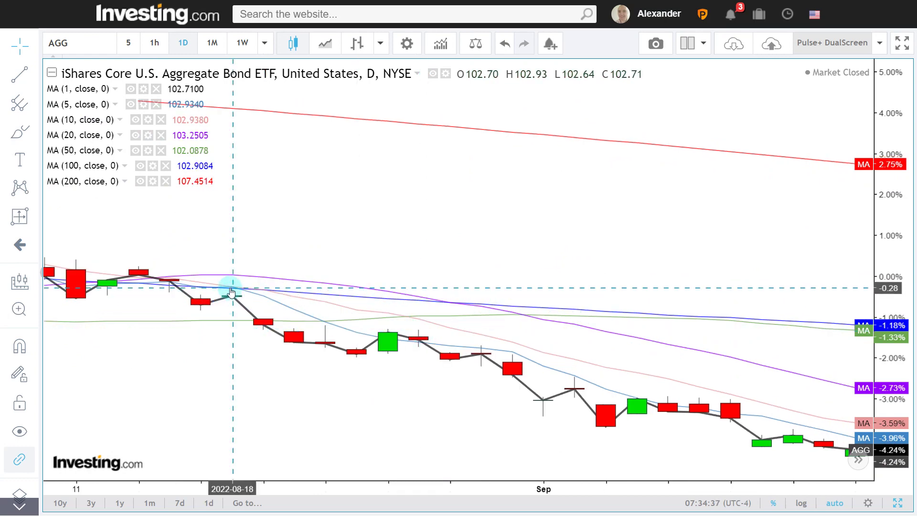
scroll(231, 306, "down", 5)
left_click_drag(676, 193, 419, 204)
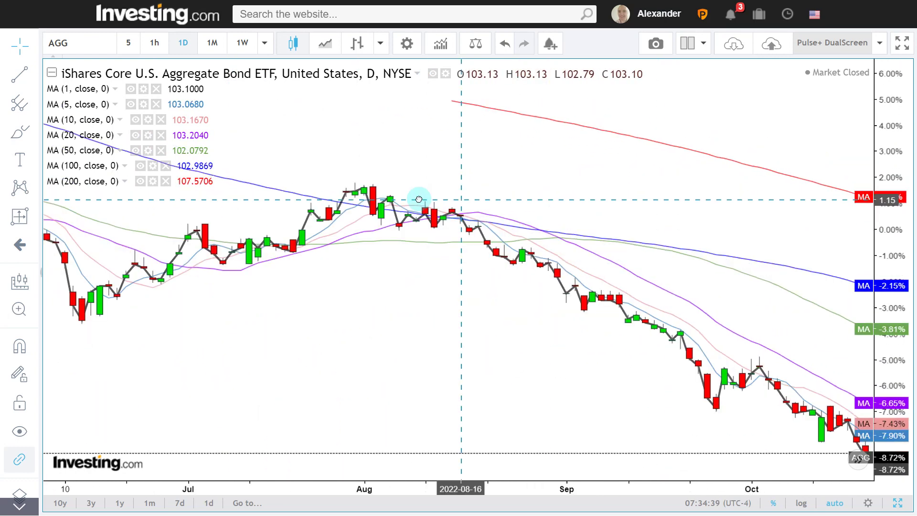
left_click_drag(618, 194, 327, 116)
Switch the AGG chart to weekly candles and review the full price history back to 2004
left_click(243, 43)
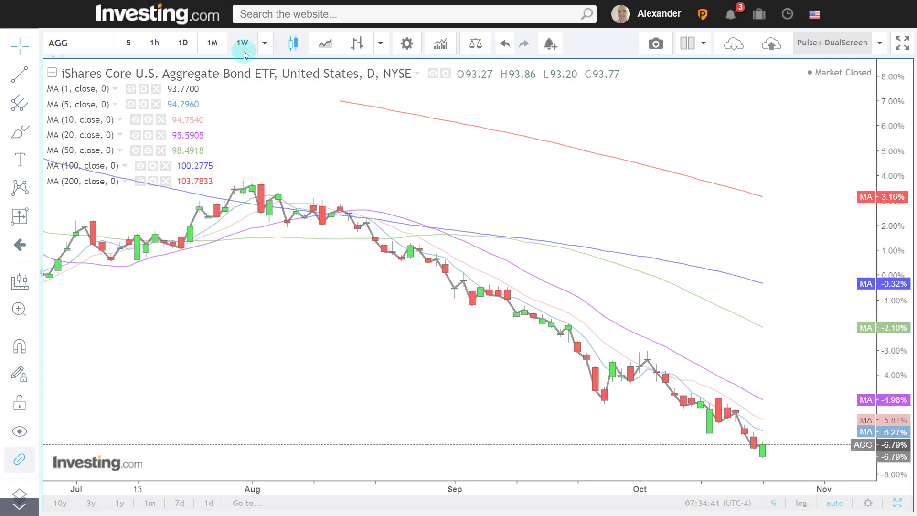
scroll(255, 222, "down", 5)
scroll(257, 225, "down", 8)
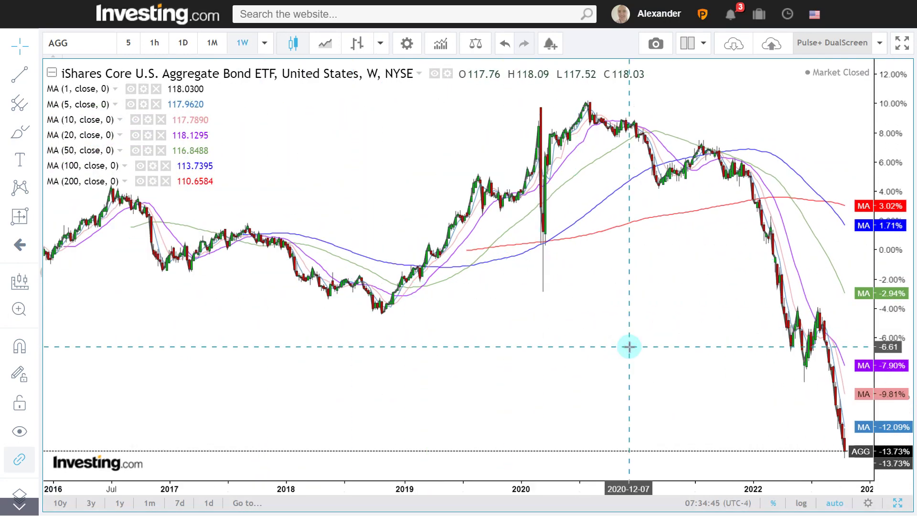
scroll(611, 341, "down", 6)
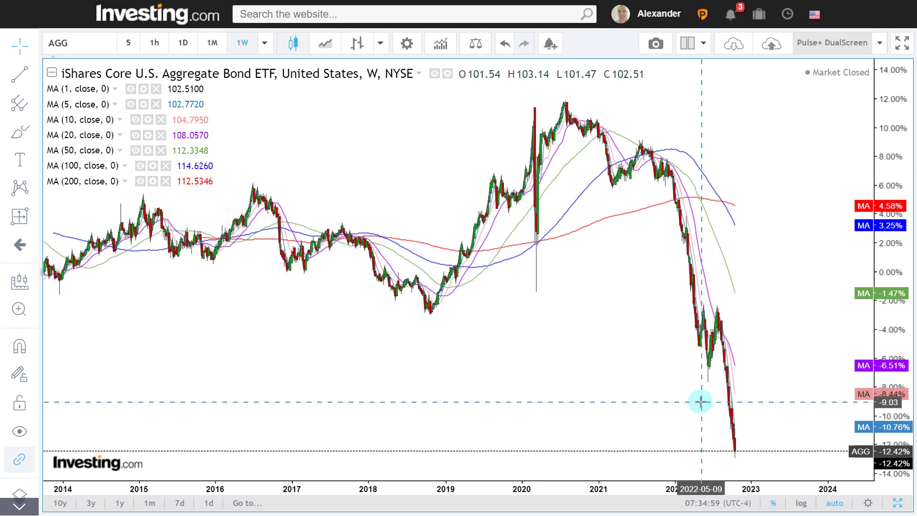
scroll(699, 401, "down", 5)
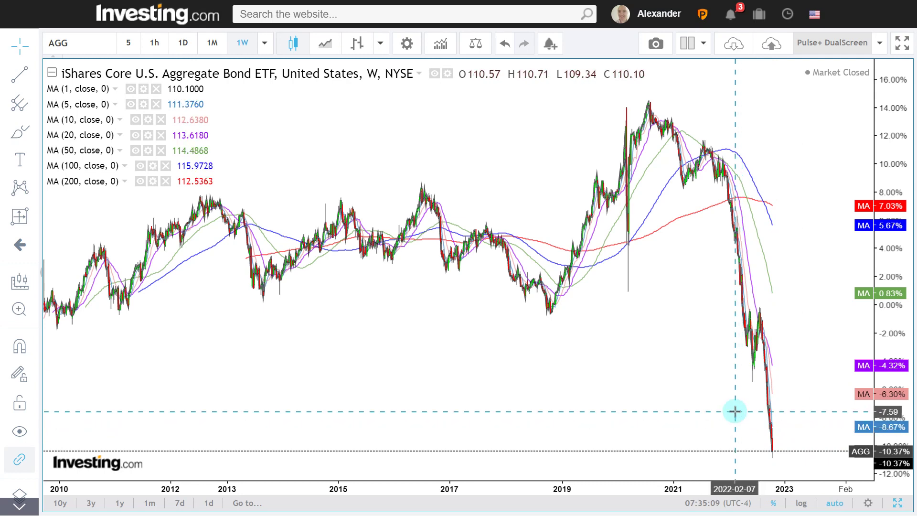
scroll(724, 392, "down", 5)
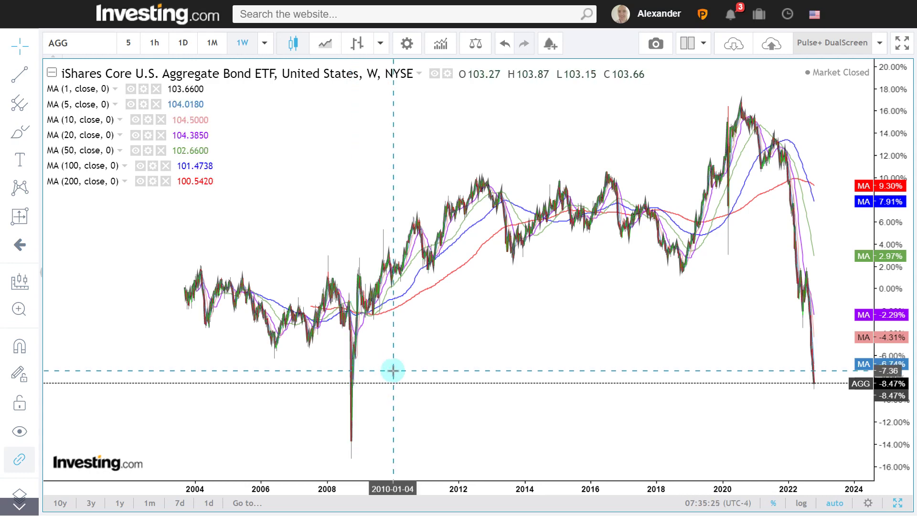
Review the weekly AGG price history from 2010 to 2022 and inspect the October 2008 low
scroll(382, 372, "up", 3)
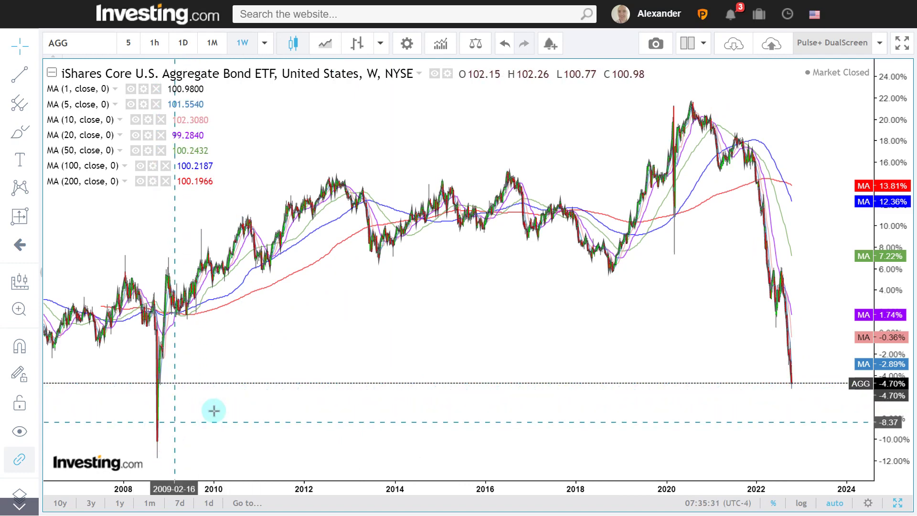
mouse_move(266, 363)
left_mouse_down()
mouse_move(536, 360)
mouse_move(494, 373)
mouse_move(129, 372)
left_mouse_up()
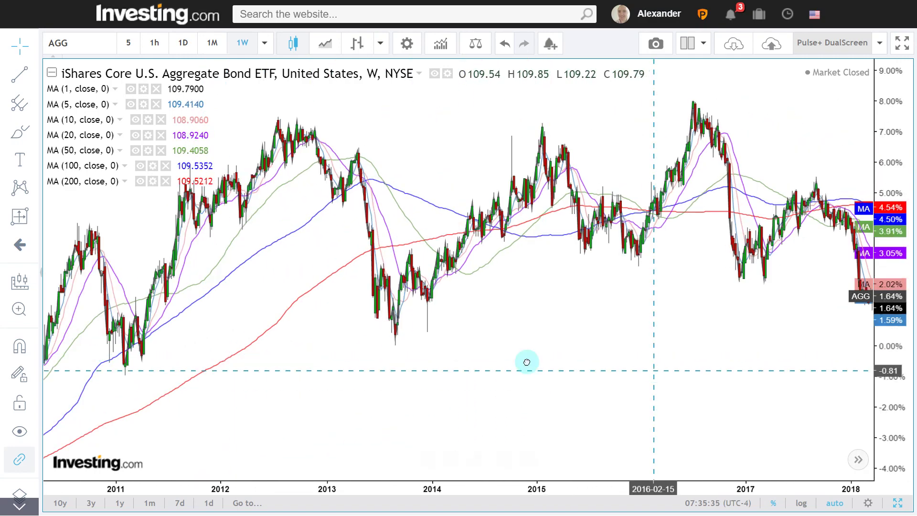
left_click_drag(526, 360, 280, 337)
left_click_drag(860, 268, 582, 272)
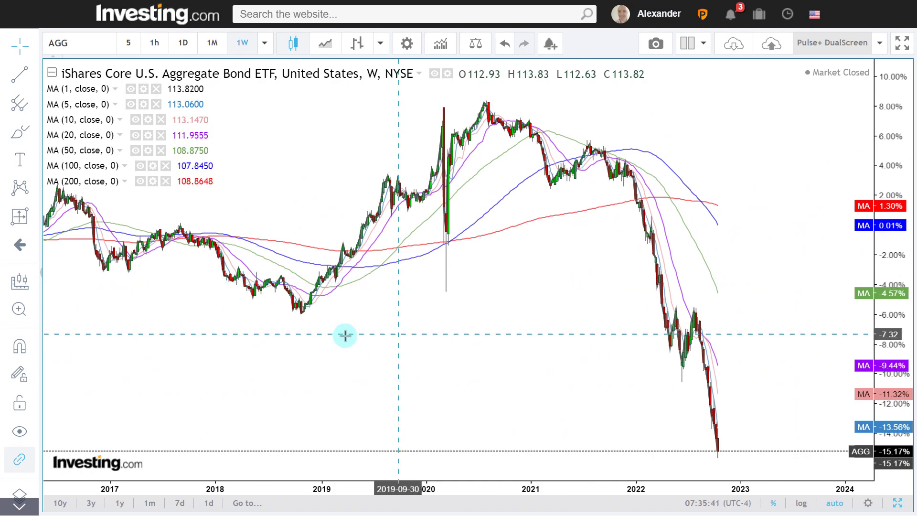
scroll(374, 333, "down", 5)
left_click_drag(323, 309, 495, 307)
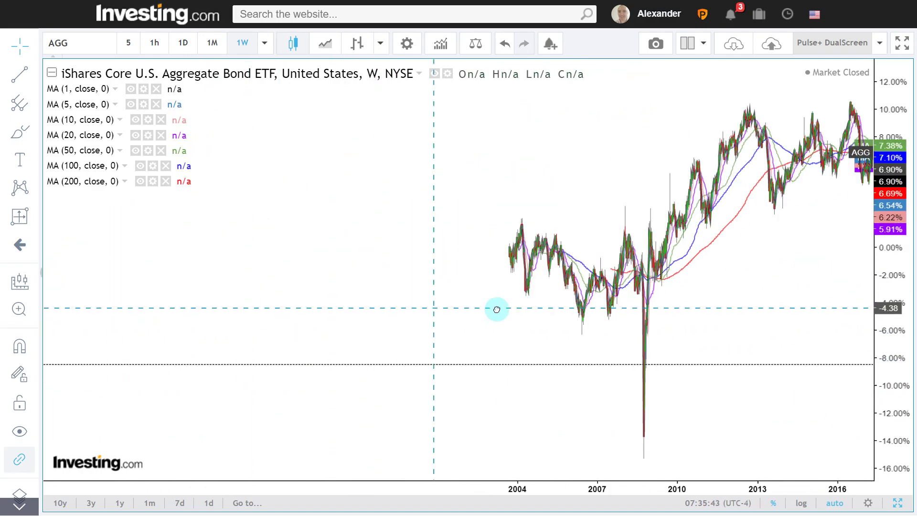
scroll(482, 310, "up", 5)
left_click_drag(365, 344, 711, 328)
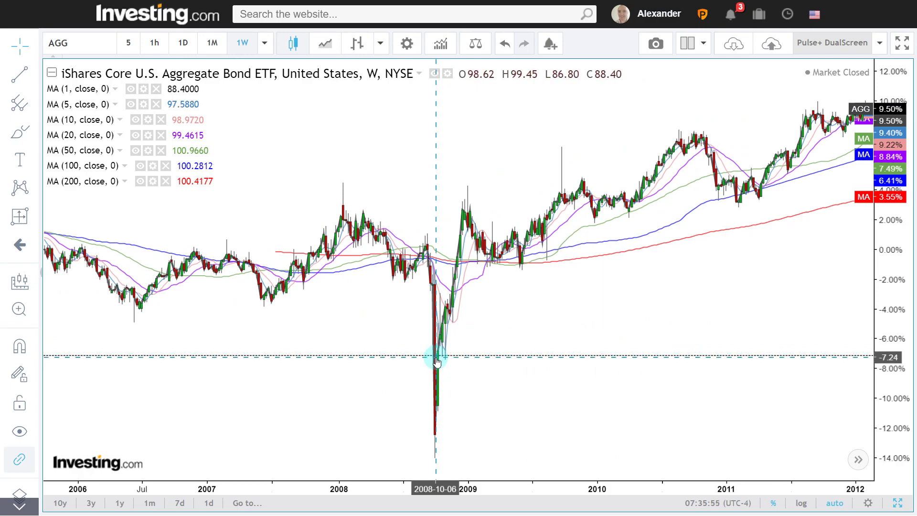
Follow the weekly AGG price from the 2008 low forward to the 2022 decline
left_click_drag(634, 338, 205, 383)
left_click_drag(714, 307, 175, 323)
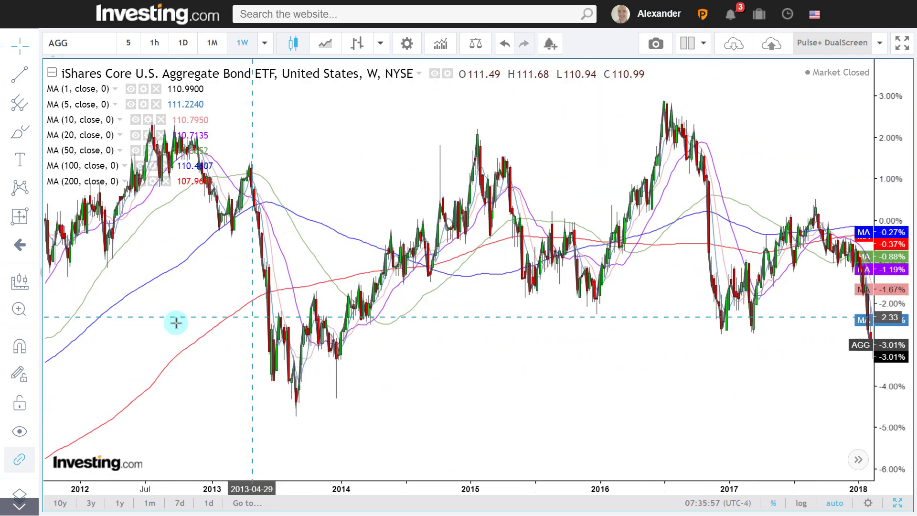
left_click_drag(673, 279, 252, 264)
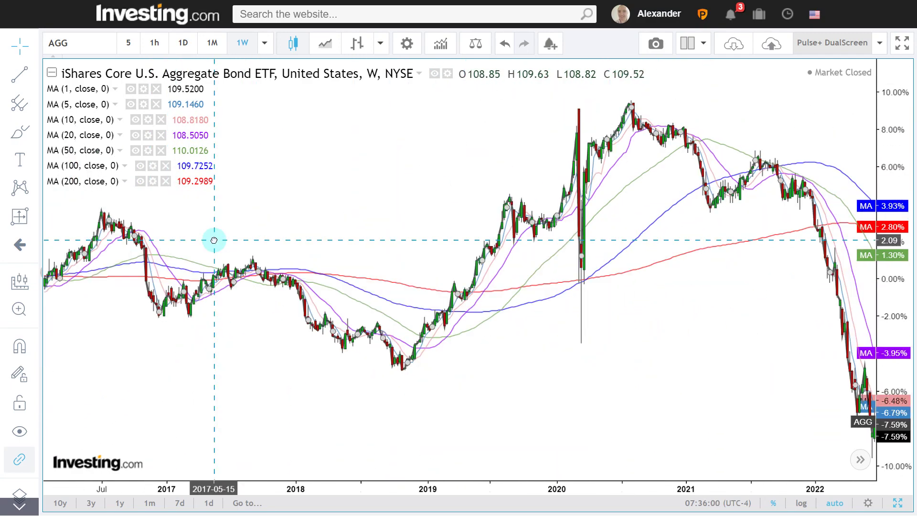
left_click_drag(675, 260, 352, 262)
left_click_drag(734, 253, 614, 249)
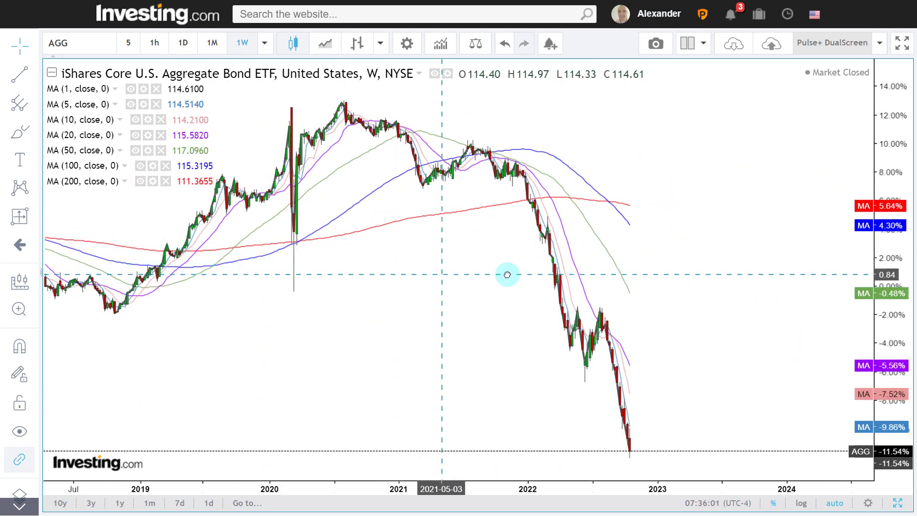
left_click_drag(507, 274, 616, 287)
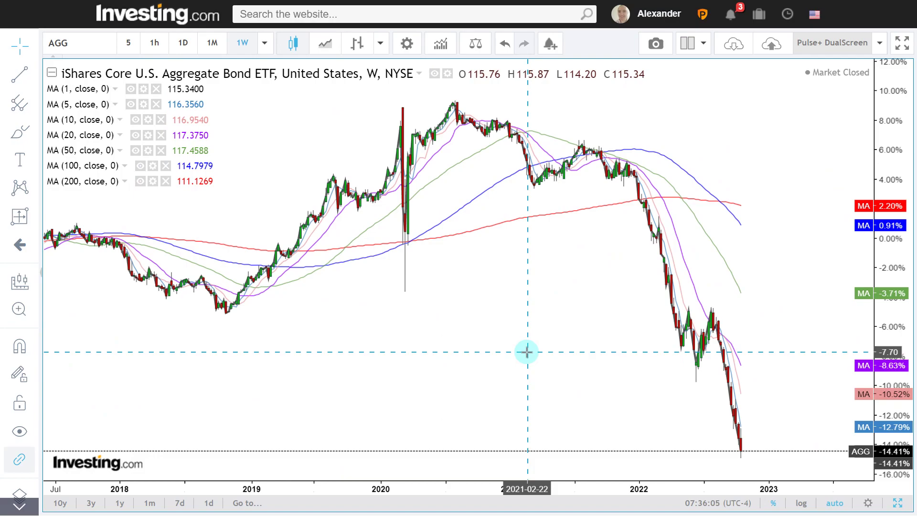
In the Watchlist workbook's Heartbeat sheet, copy the JPM USD EM Bd (EMB) cell's formatting onto the highlighted Core US Agg Bd (AGG) cell in L122
key("alt+Tab")
left_click(362, 271)
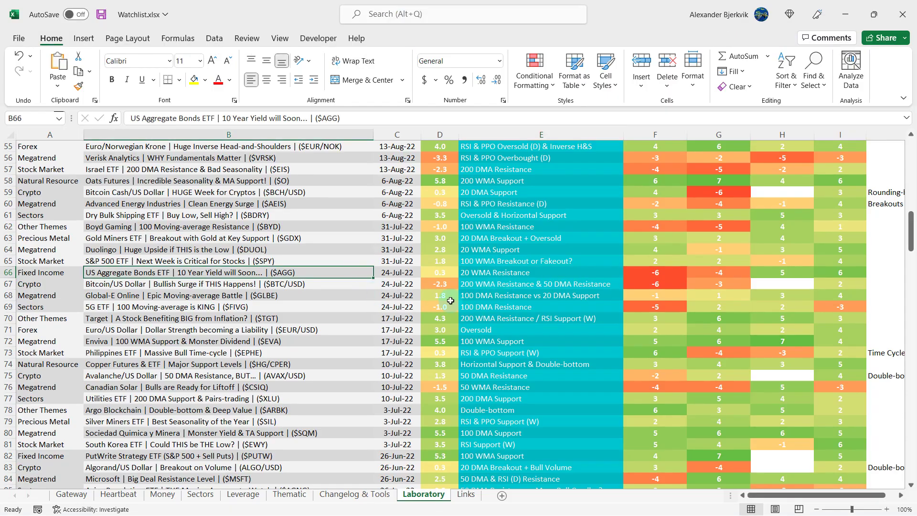
left_click(119, 494)
left_click(475, 282)
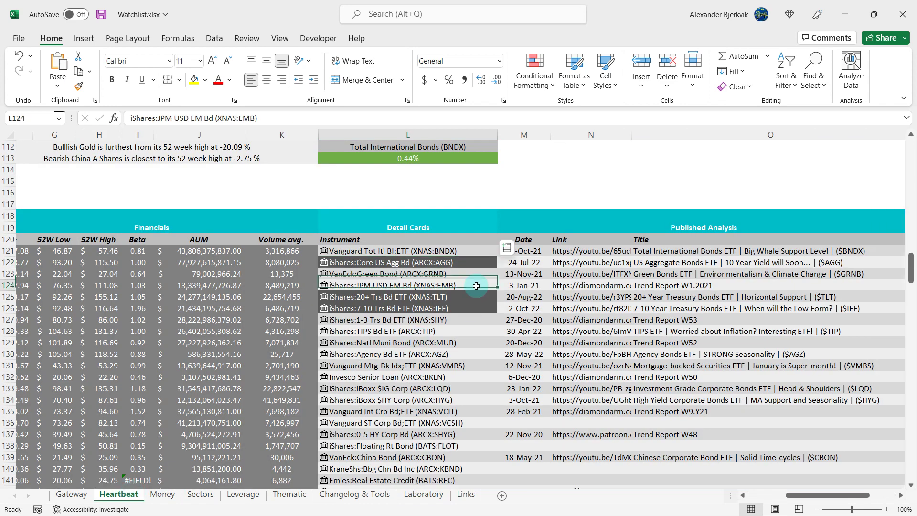
left_click(78, 86)
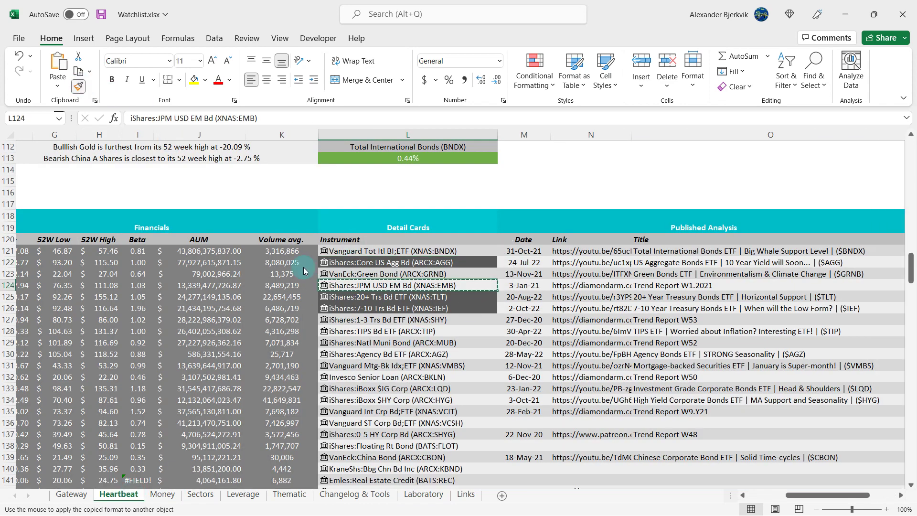
left_click(448, 263)
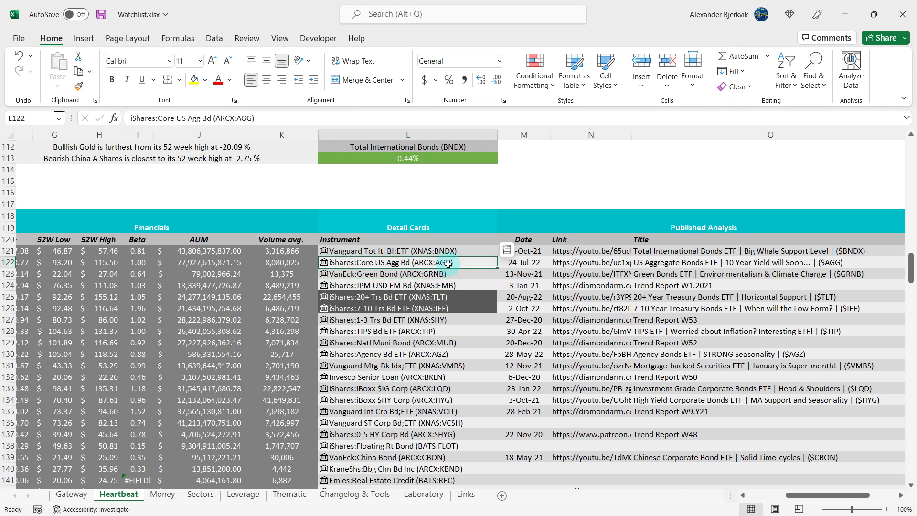
Locate the United States Copper Idx (CPER) instrument in the Heartbeat sheet's commodities section and select its cell
scroll(447, 263, "down", 2)
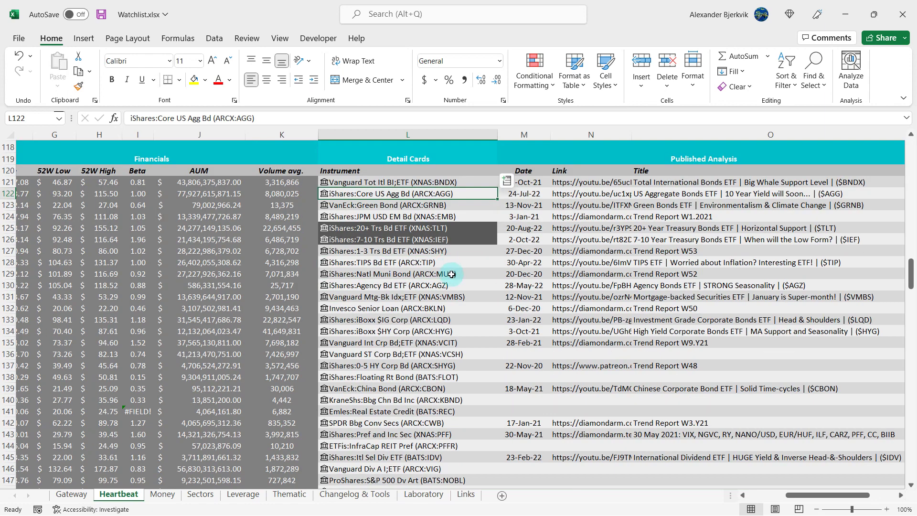
left_click(484, 206)
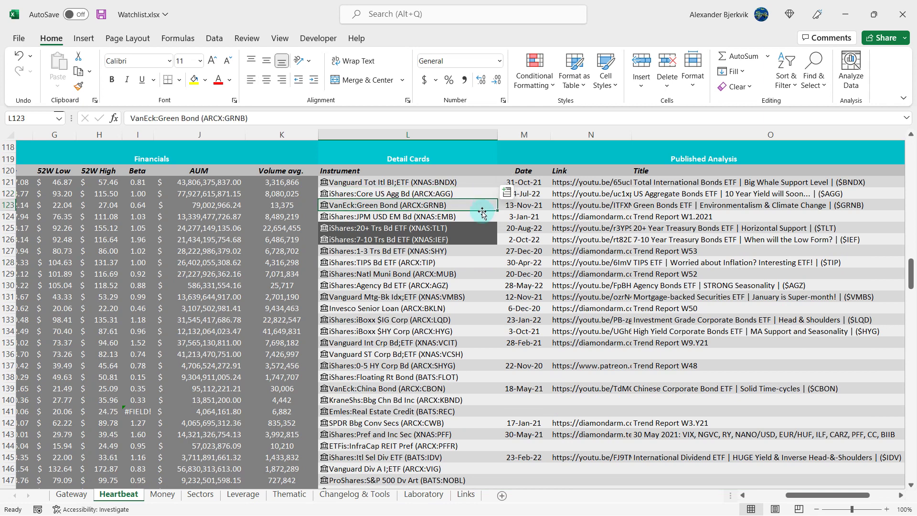
scroll(482, 213, "down", 9)
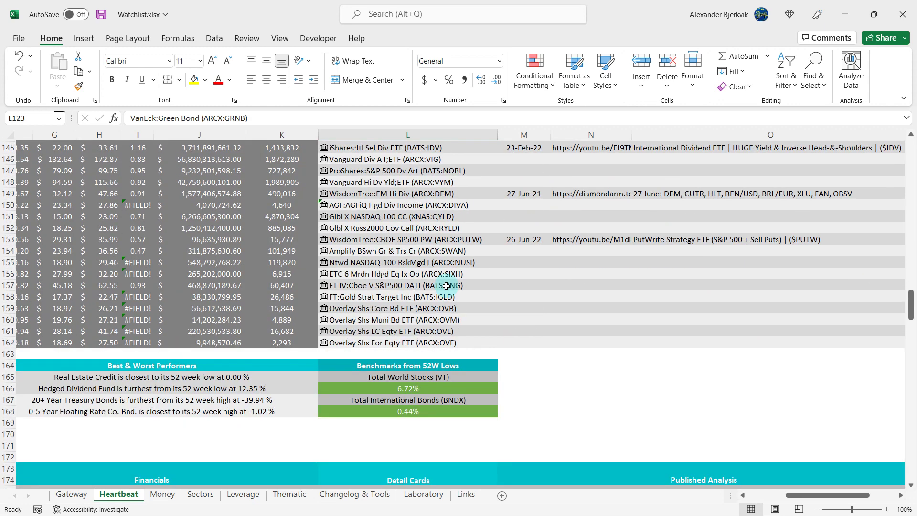
scroll(446, 285, "down", 6)
scroll(446, 283, "down", 2)
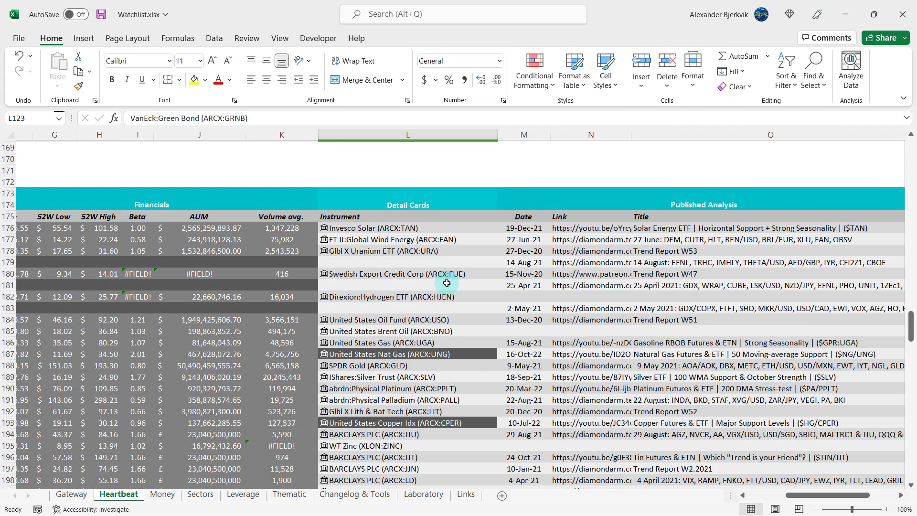
scroll(447, 279, "down", 2)
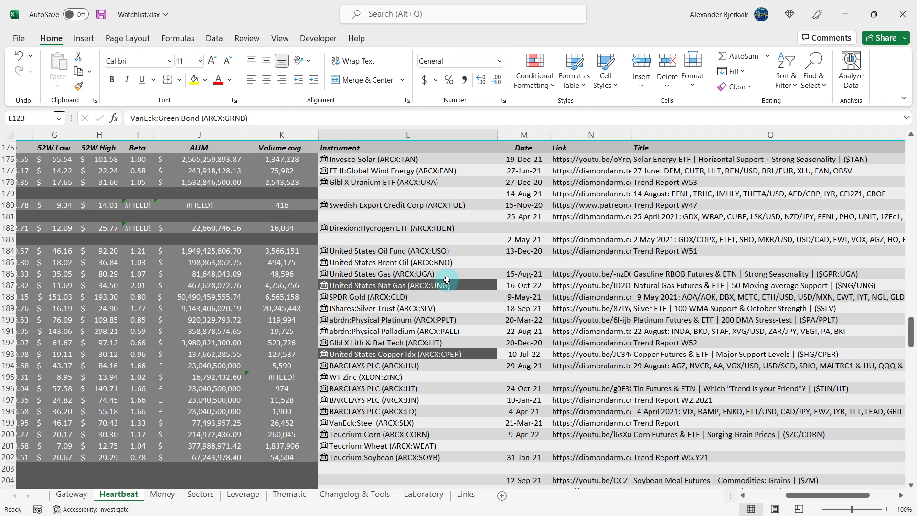
scroll(447, 279, "down", 2)
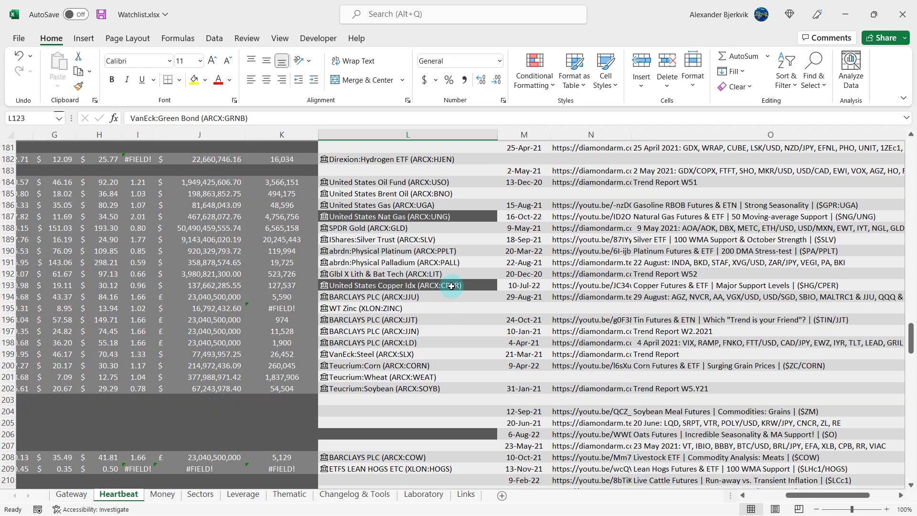
left_click(452, 285)
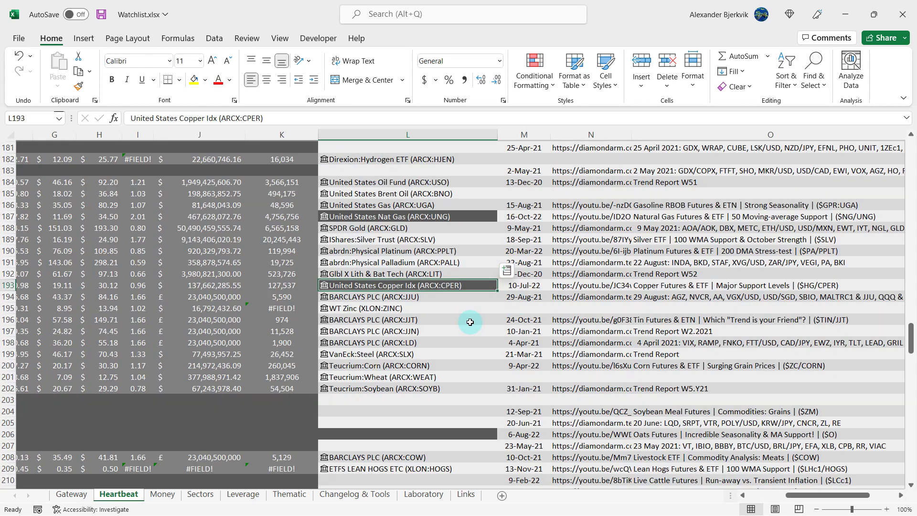
In the Laboratory sheet, review the Copper Futures & ETF ($HG/CPER) entry's title, average score, technical signal and individual ratings
left_click(423, 494)
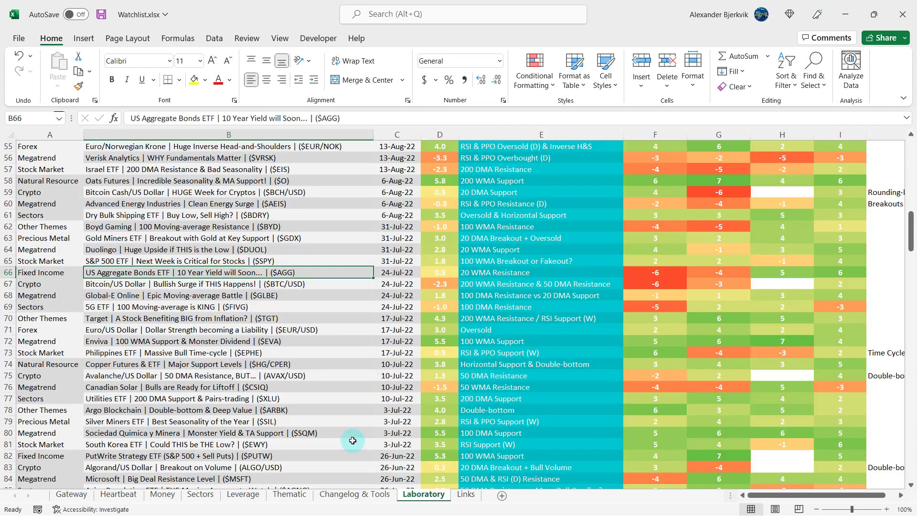
left_click(332, 364)
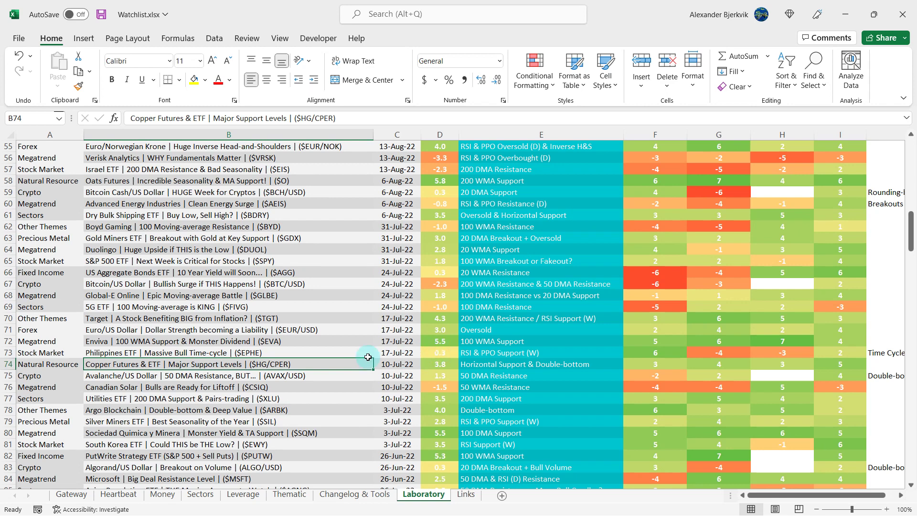
left_click(452, 365)
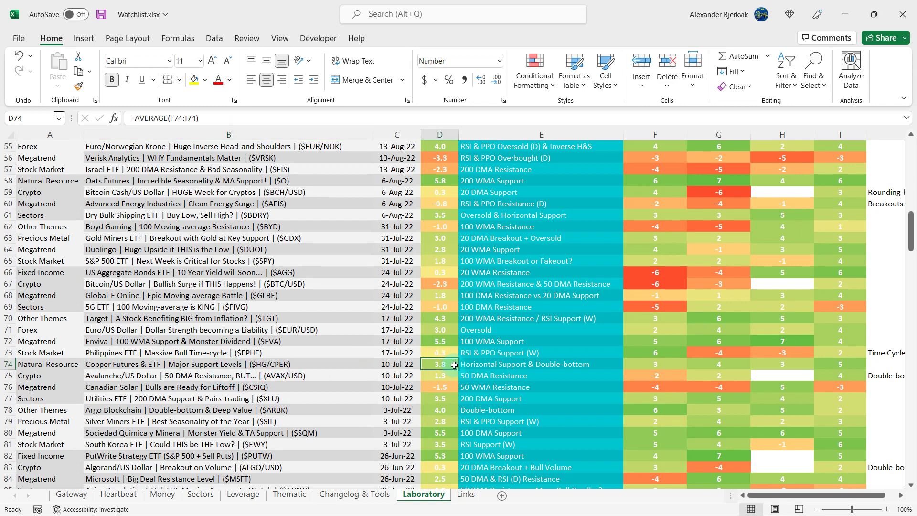
left_click(525, 364)
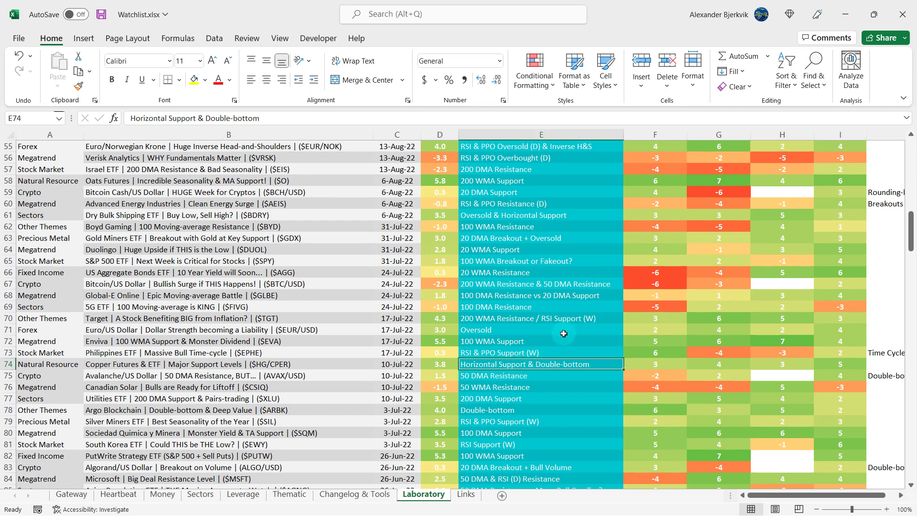
left_click(844, 361)
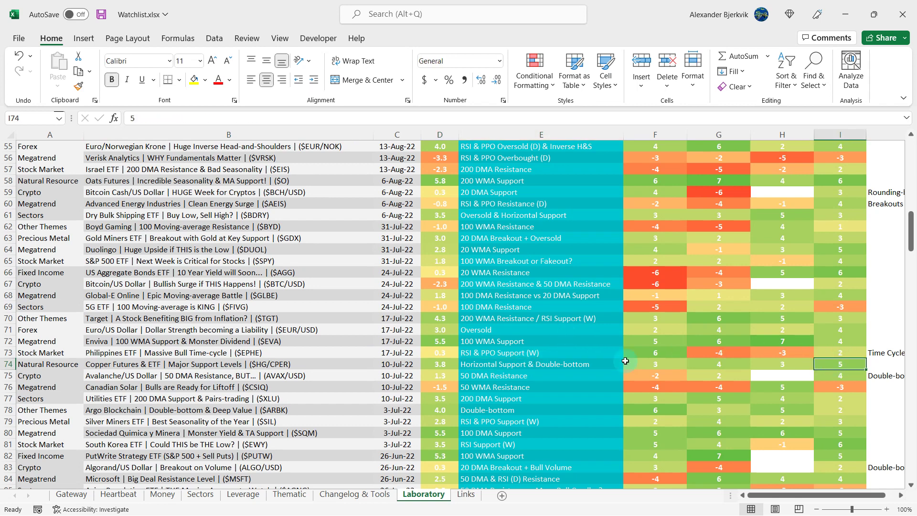
left_click(556, 364)
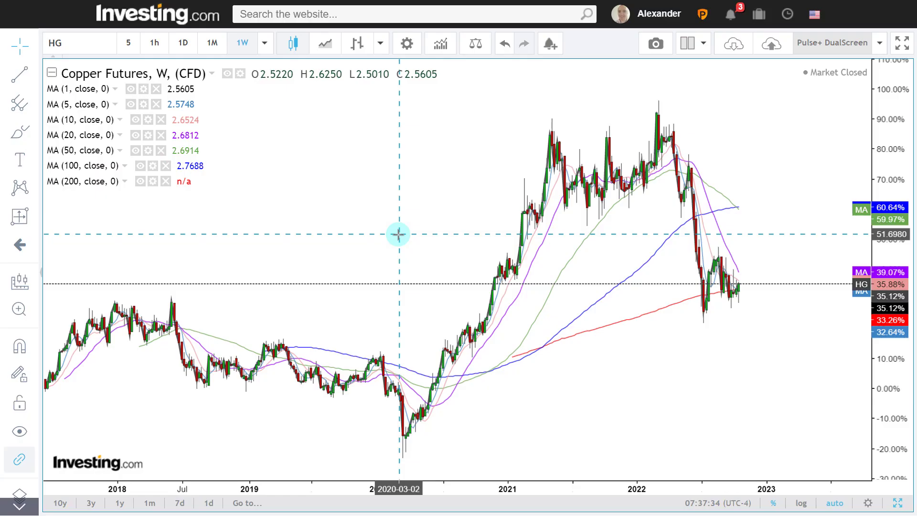
Switch to the Investing.com weekly Copper Futures chart and examine price action from the July 2022 low through October 2022
scroll(444, 270, "up", 5)
scroll(444, 271, "up", 5)
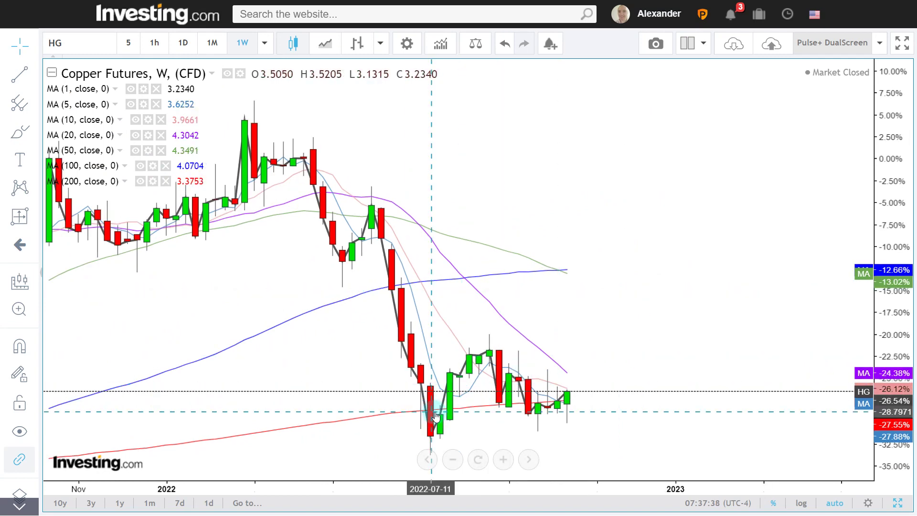
left_click_drag(333, 407, 471, 392)
scroll(471, 391, "up", 3)
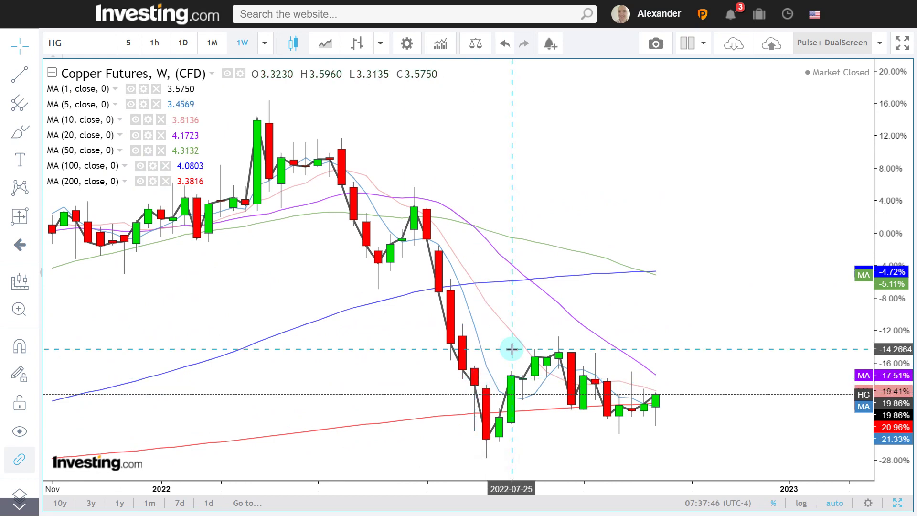
scroll(509, 348, "up", 3)
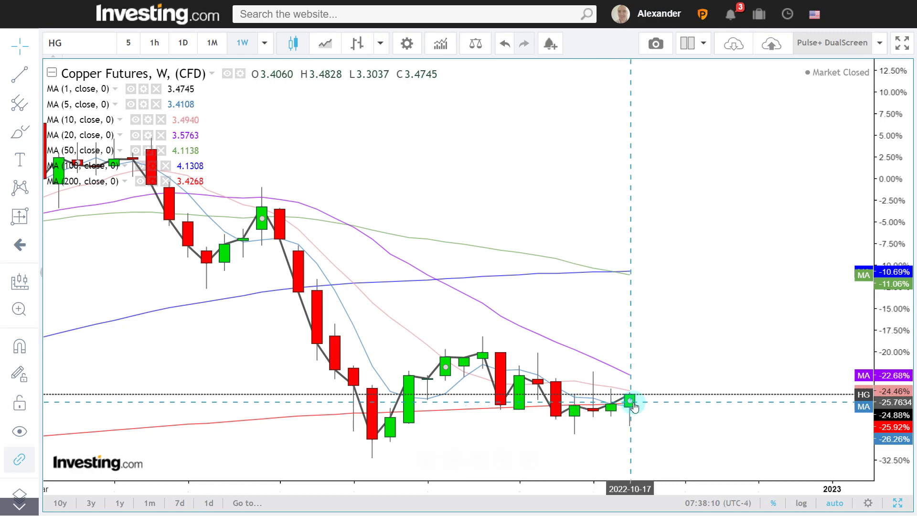
Review the weekly copper price and its moving averages over the wider 2020 to 2022 period
scroll(636, 408, "down", 5)
scroll(520, 299, "down", 4)
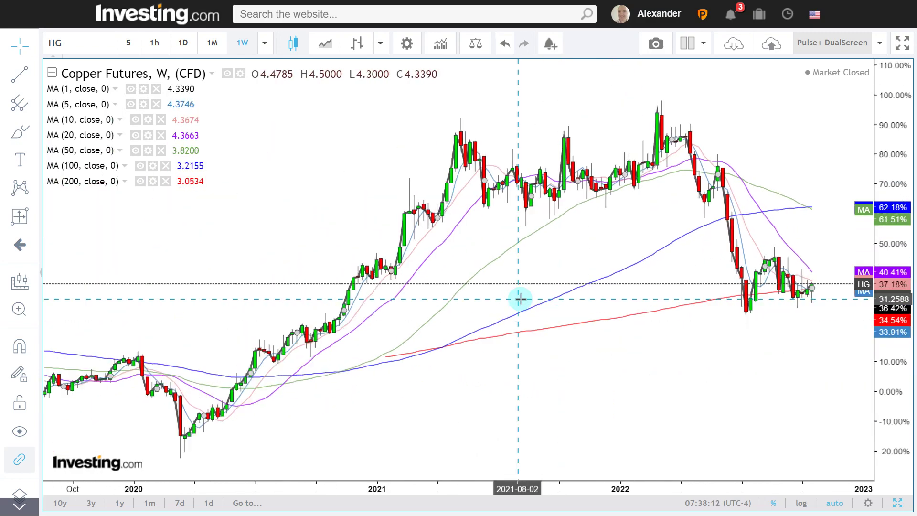
scroll(520, 295, "up", 2)
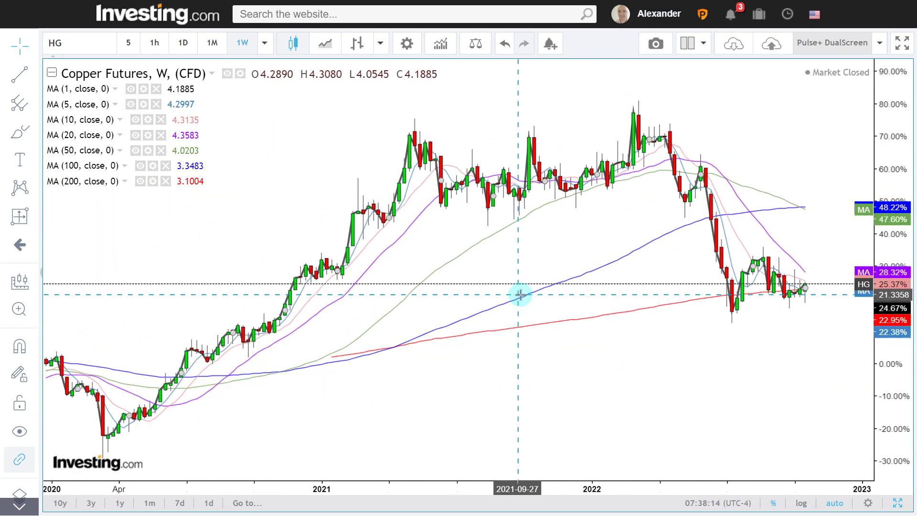
scroll(520, 295, "up", 3)
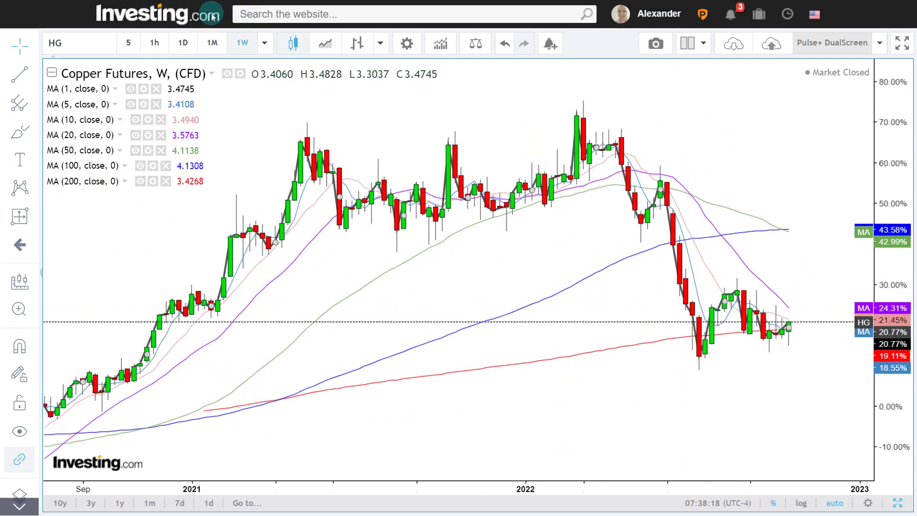
Switch the copper chart to daily candles and measure the date and price range from 8 July 2022 into August
left_click(179, 34)
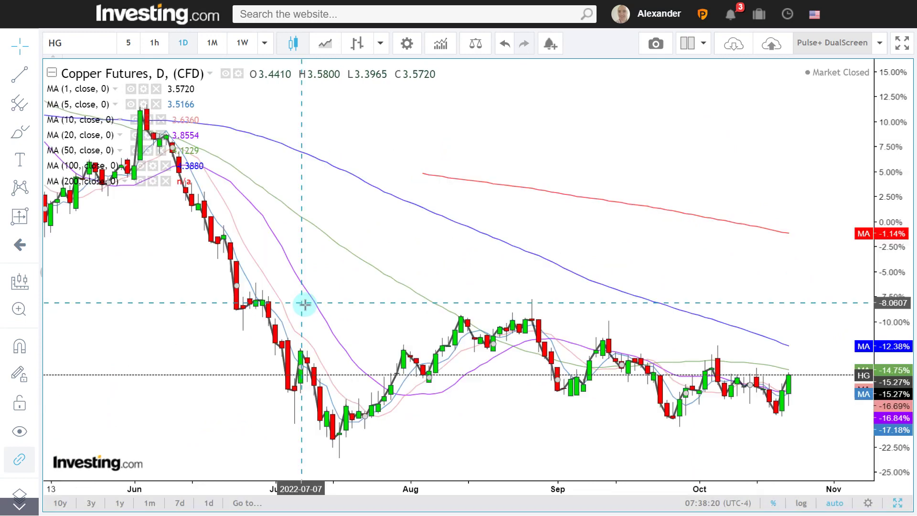
scroll(392, 329, "down", 5)
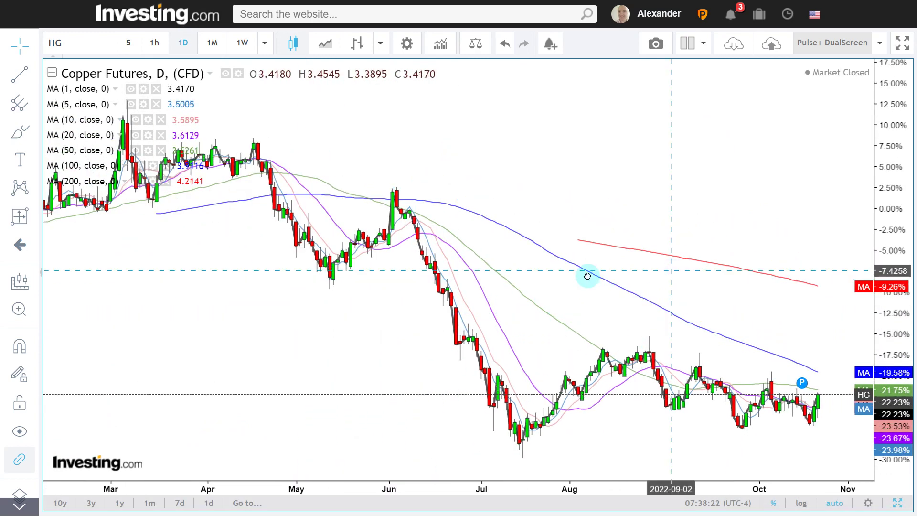
left_click(34, 218)
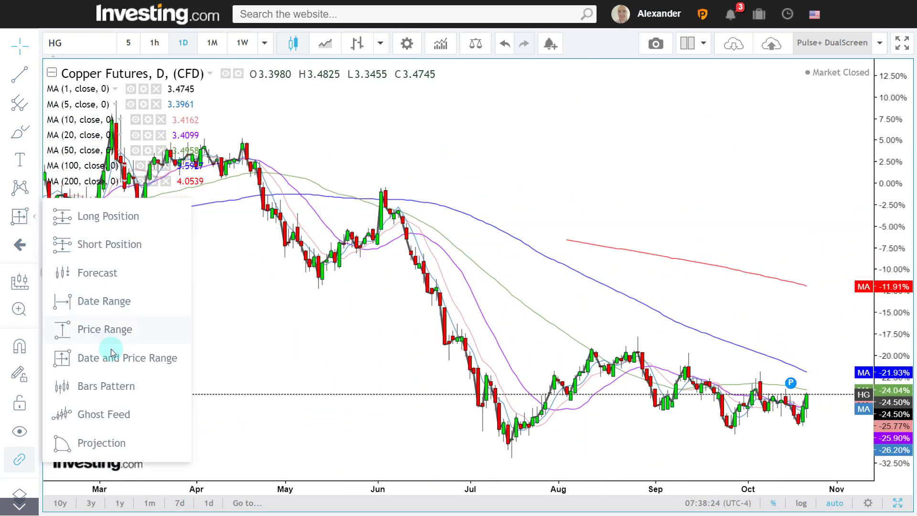
left_click(122, 361)
scroll(334, 359, "up", 3)
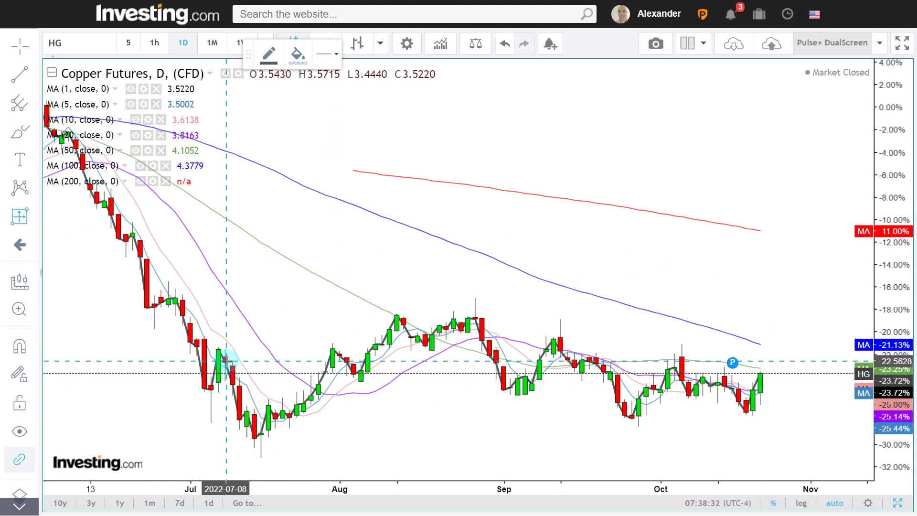
left_click_drag(226, 362, 411, 315)
left_click(508, 337)
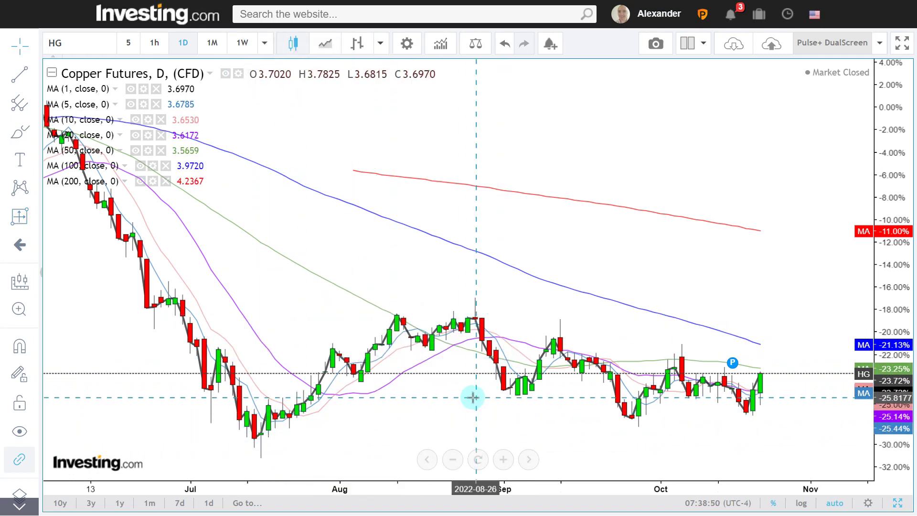
Return the copper chart to weekly candles and measure the date and price range starting at the 18 July 2022 candle
scroll(415, 363, "down", 4)
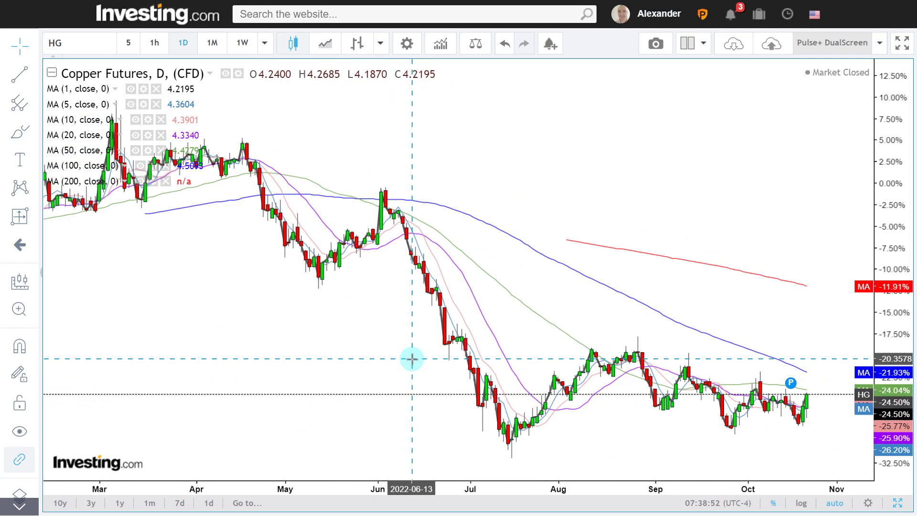
left_click(242, 43)
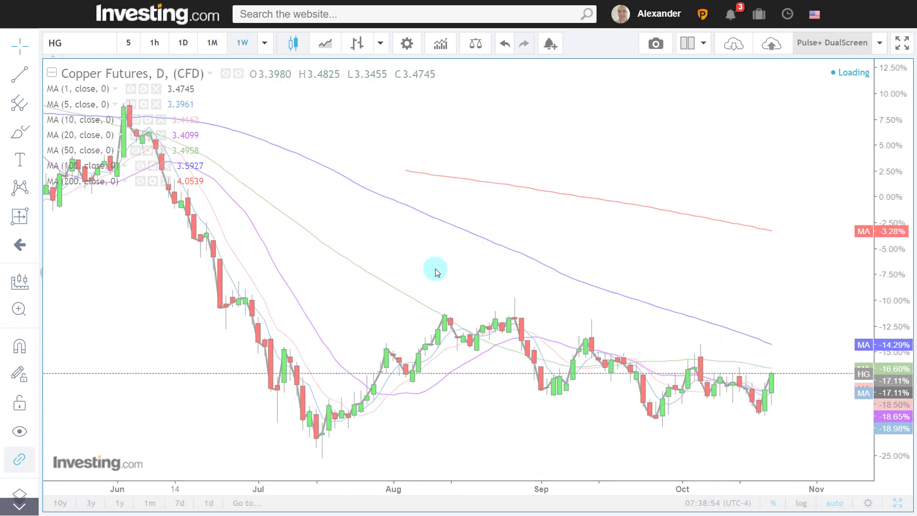
scroll(606, 338, "up", 5)
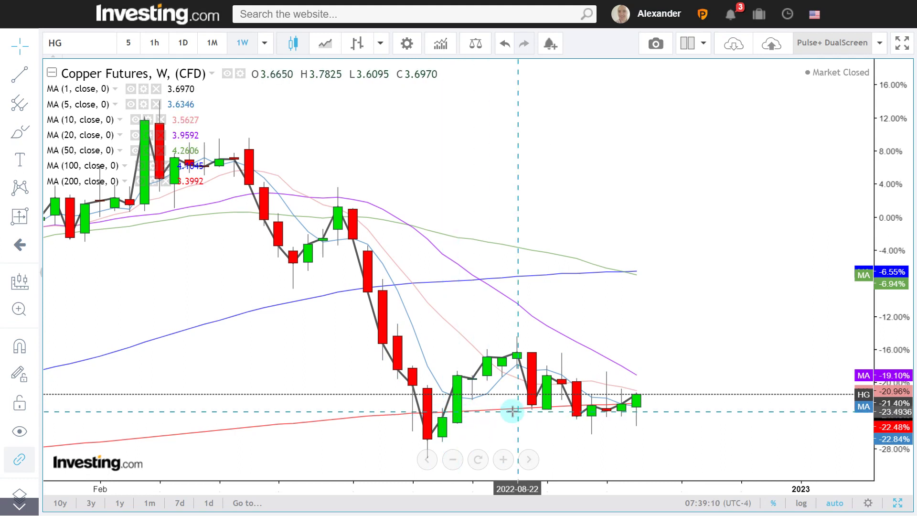
left_click(32, 224)
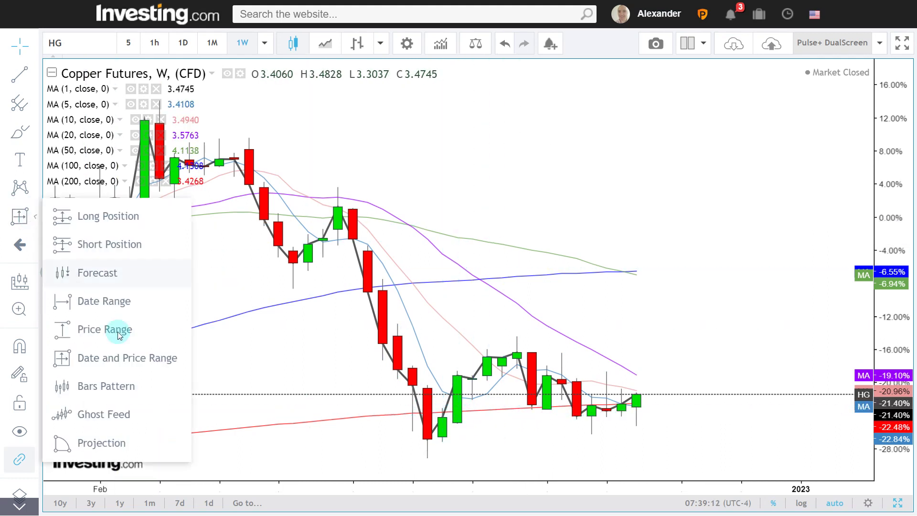
left_click(143, 360)
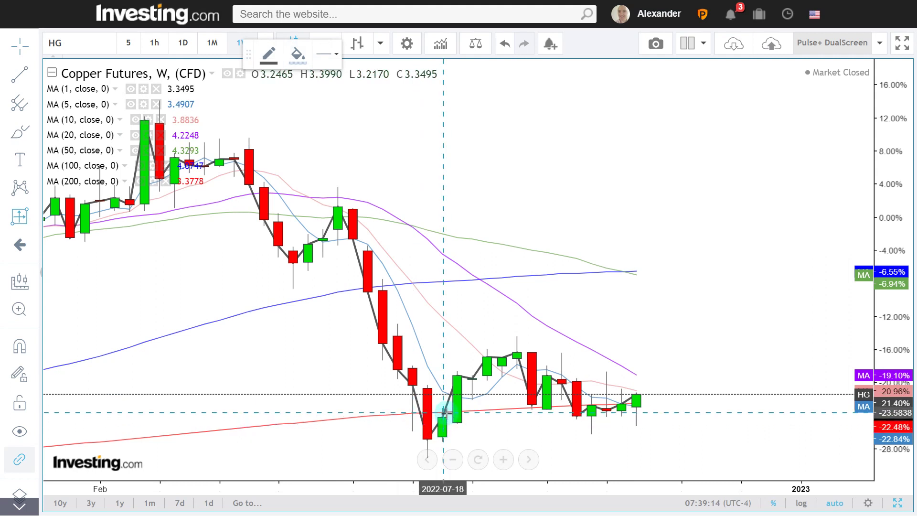
left_click_drag(443, 411, 593, 425)
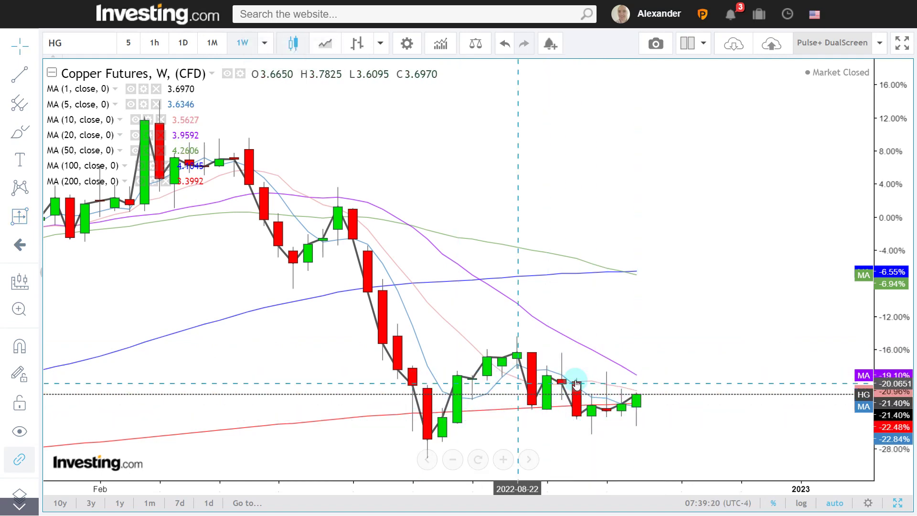
left_click(616, 417)
left_click(562, 383)
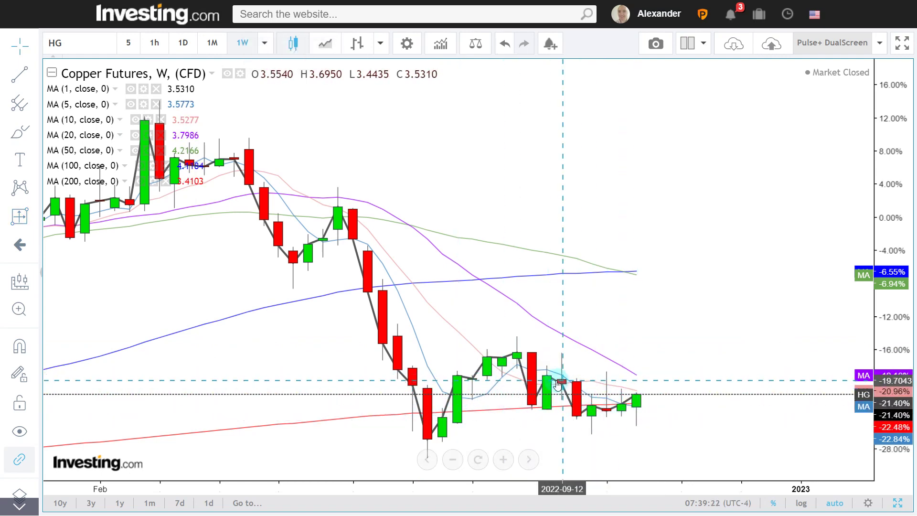
Compare the weekly copper price with its 200-period moving average across 2020 to 2022
scroll(557, 383, "down", 3)
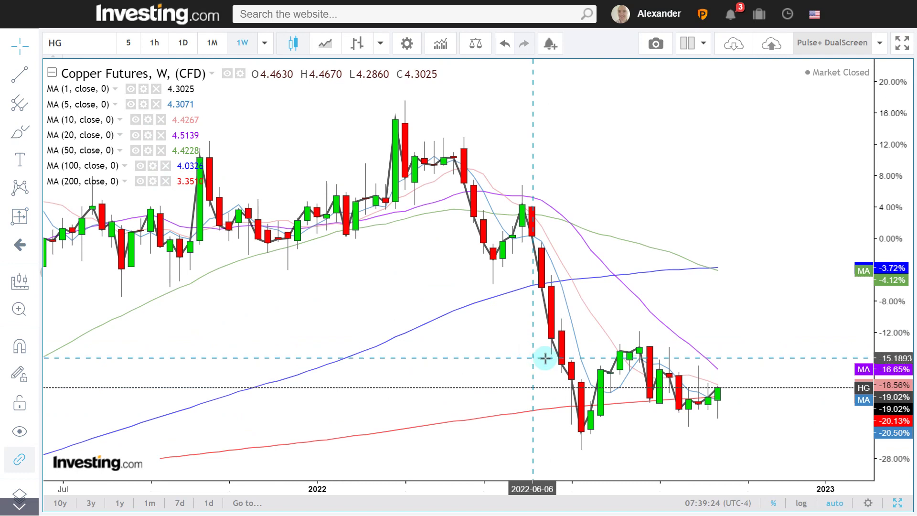
scroll(548, 359, "down", 3)
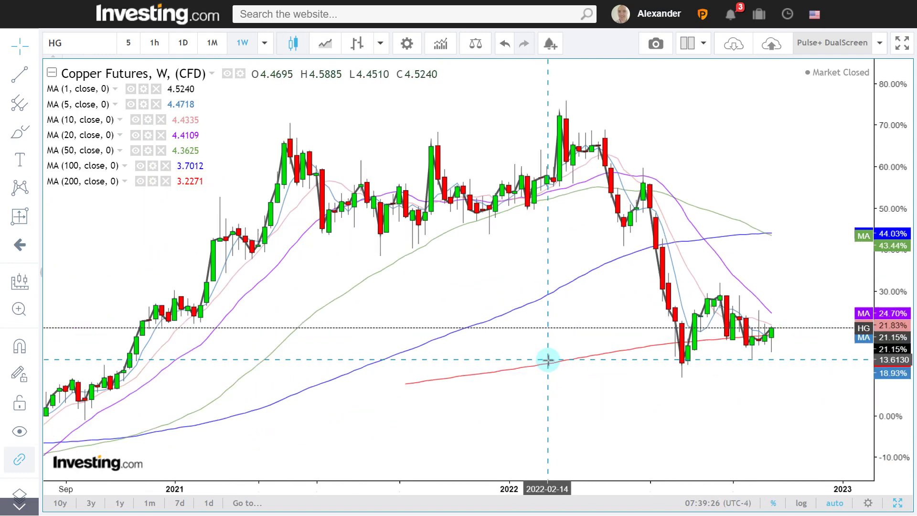
scroll(579, 328, "down", 3)
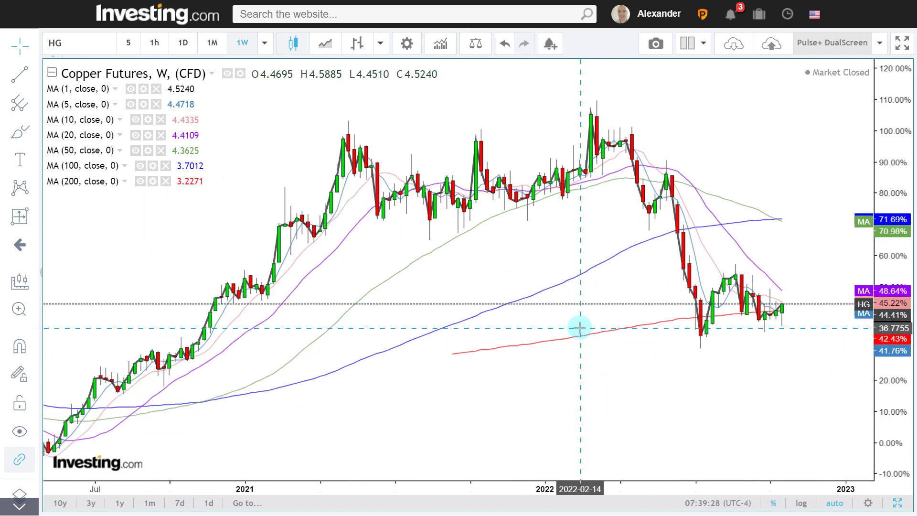
scroll(565, 321, "up", 2)
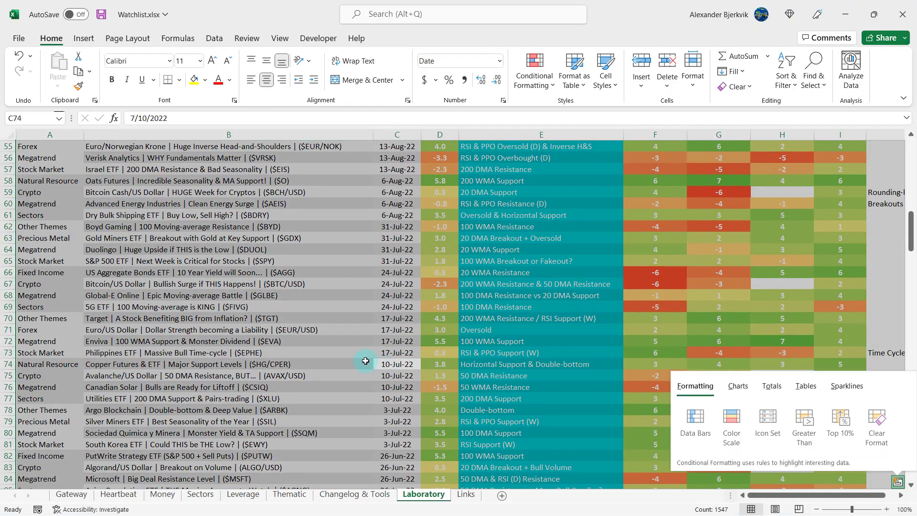
Clear the dark highlighting from the United States Copper Idx cell on the Heartbeat sheet by copying the WT Zinc cell's formatting
left_click(342, 361)
left_click(342, 362)
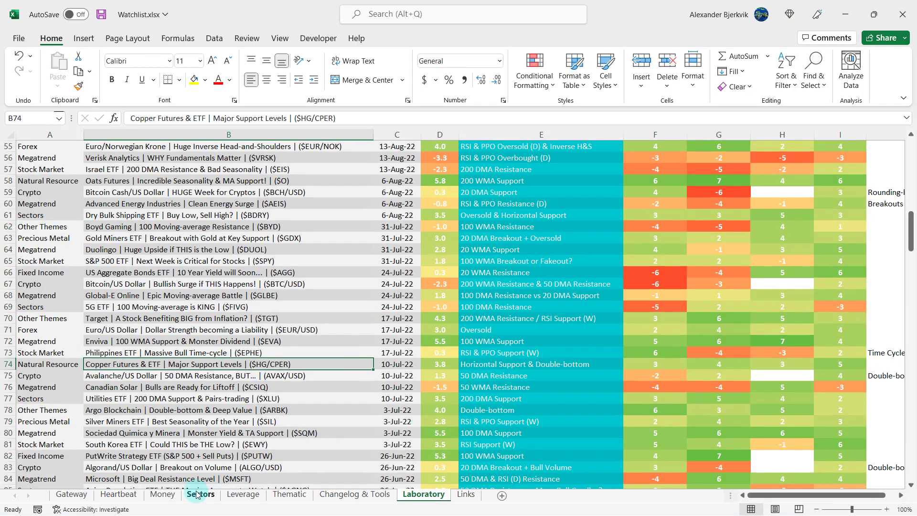
left_click(109, 494)
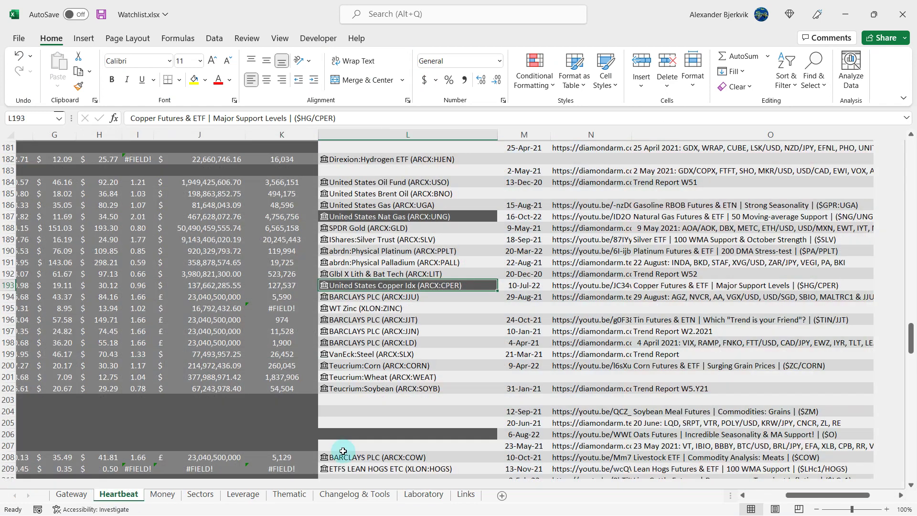
left_click(458, 307)
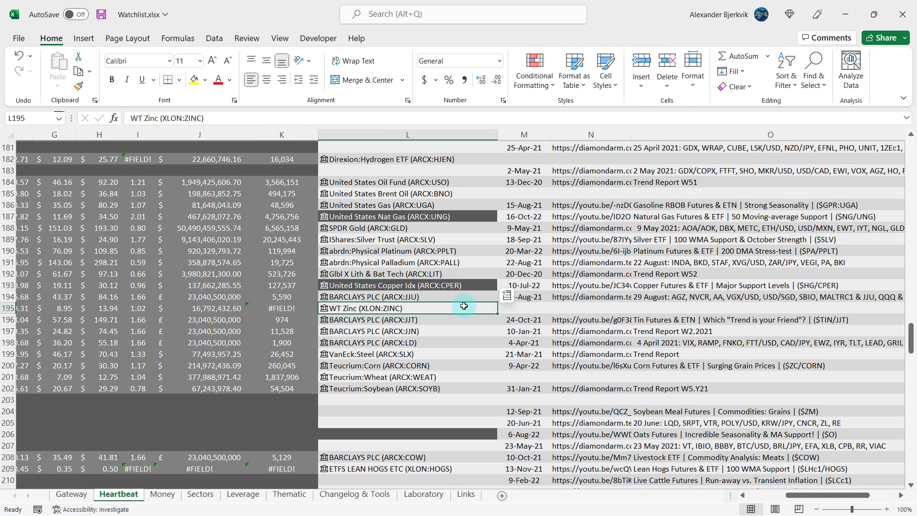
left_click(86, 88)
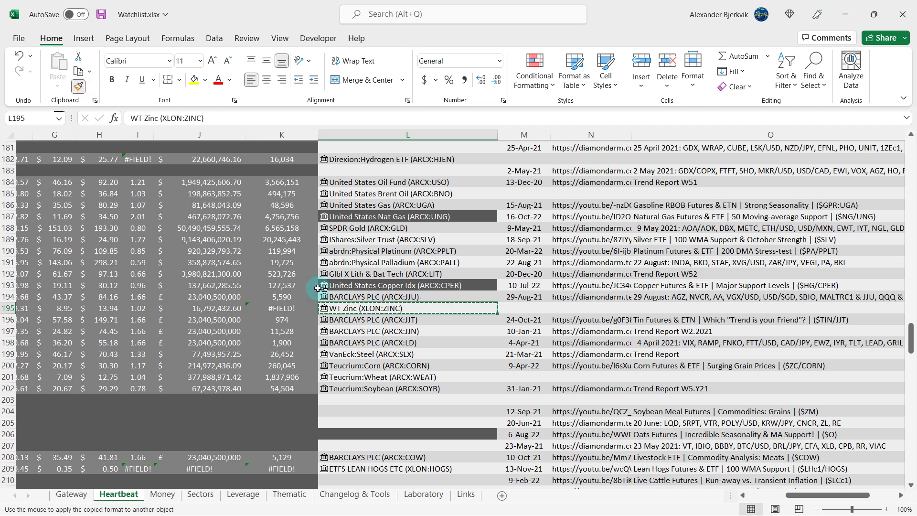
left_click(443, 285)
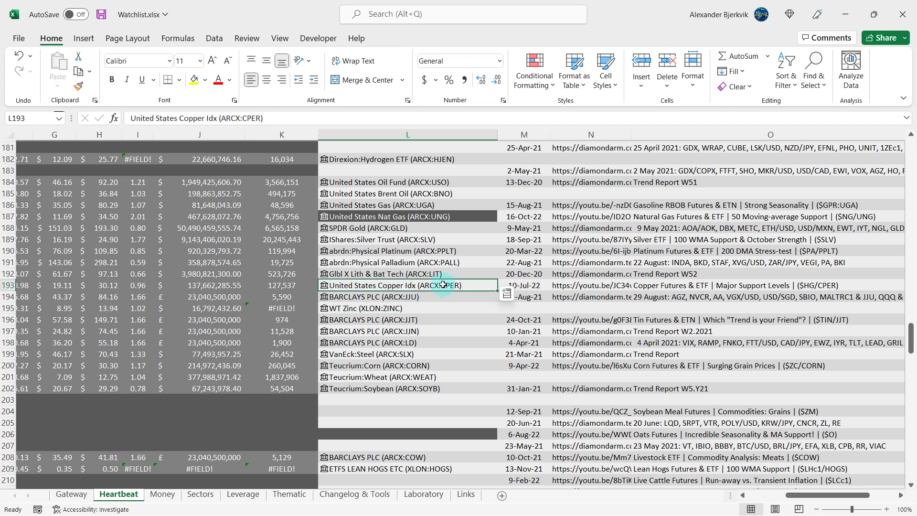
left_click(493, 260)
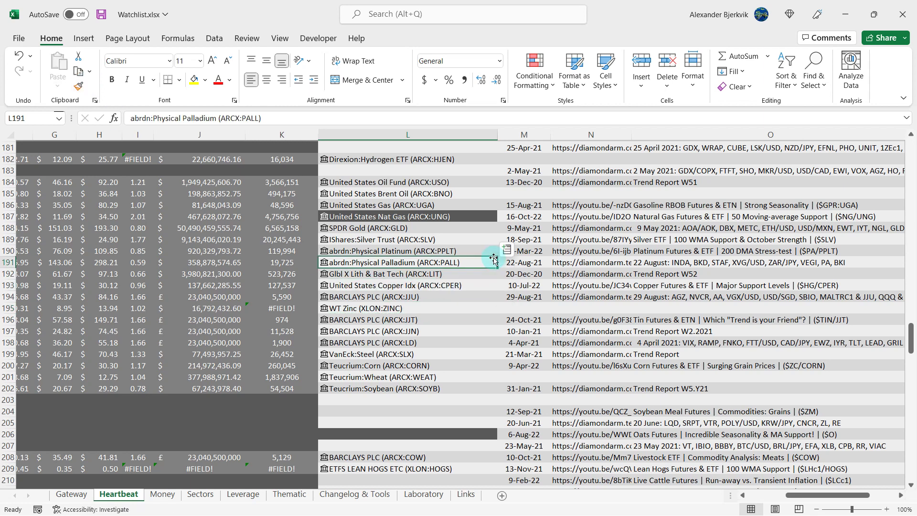
left_click(481, 285)
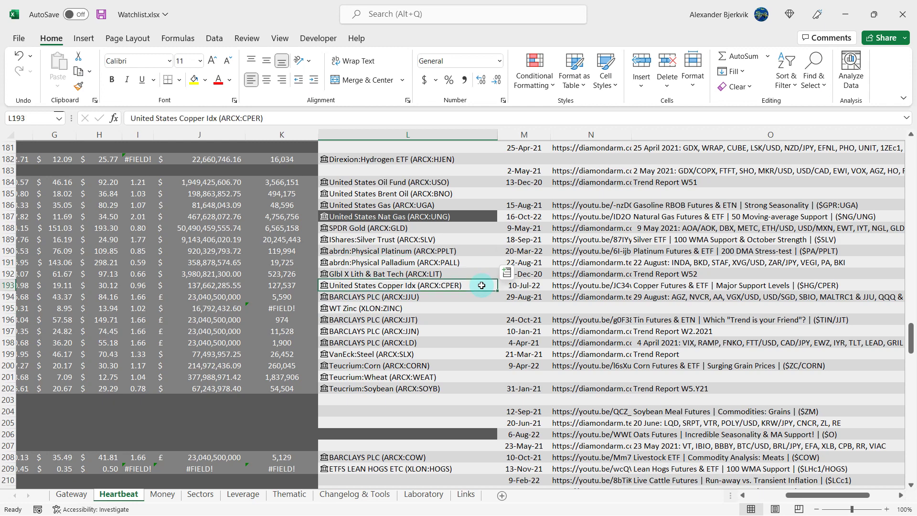
Look through the remaining Heartbeat tables below the commodities for other highlighted entries
scroll(473, 309, "down", 6)
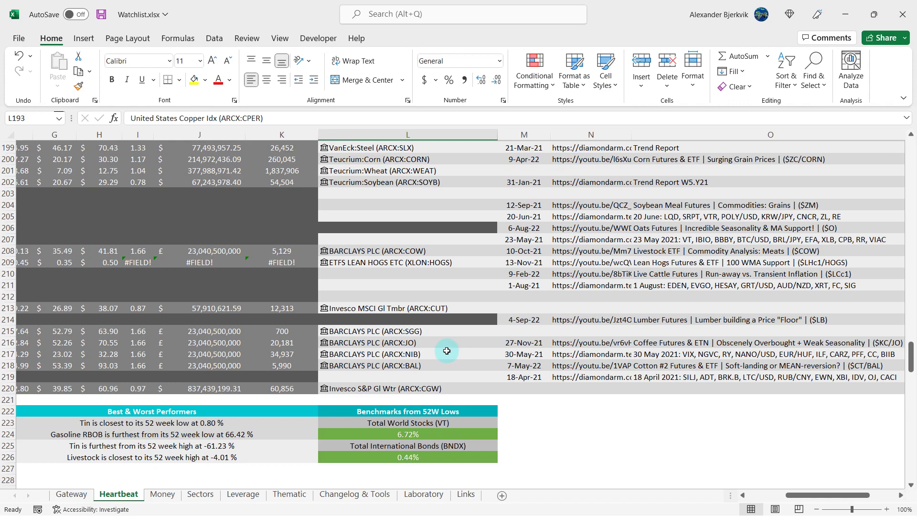
scroll(446, 350, "down", 15)
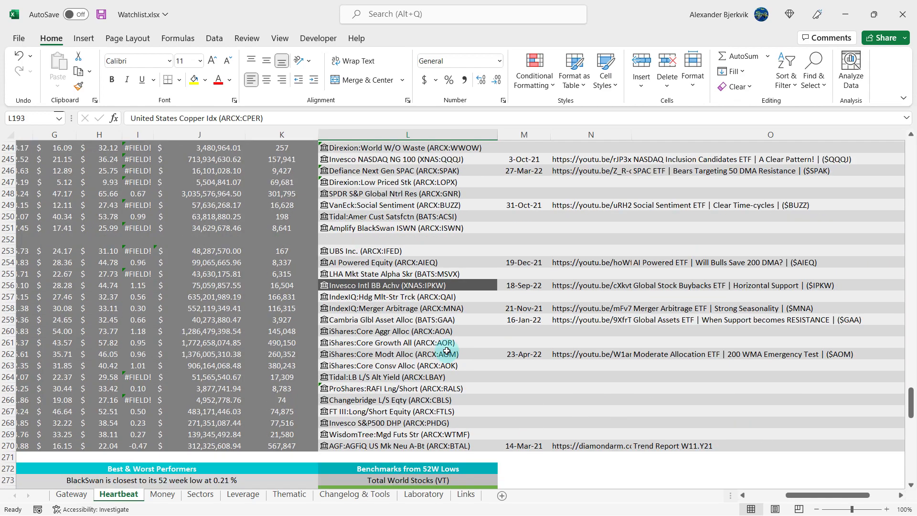
scroll(446, 351, "down", 4)
scroll(447, 351, "up", 8)
Find the highlighted EUR/USD instrument in the European Base forex table of the Money sheet, along with its published analysis
left_click(162, 494)
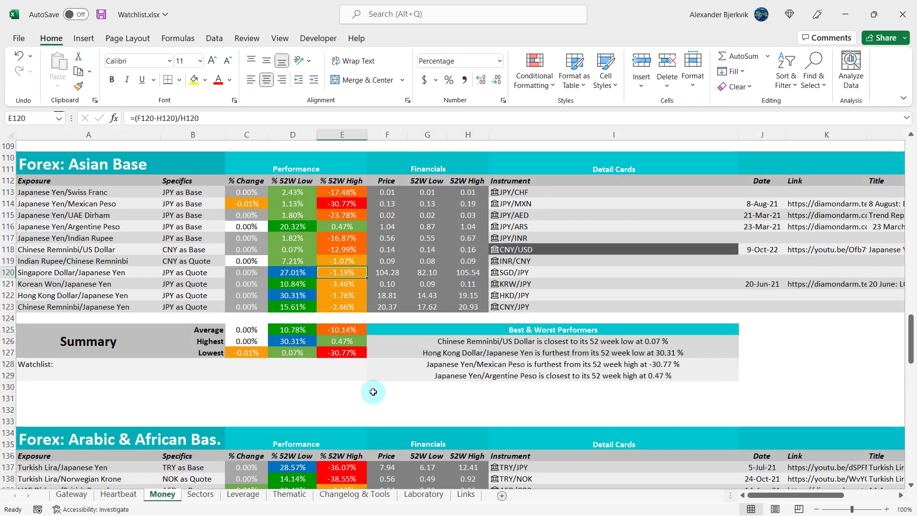
scroll(372, 389, "up", 20)
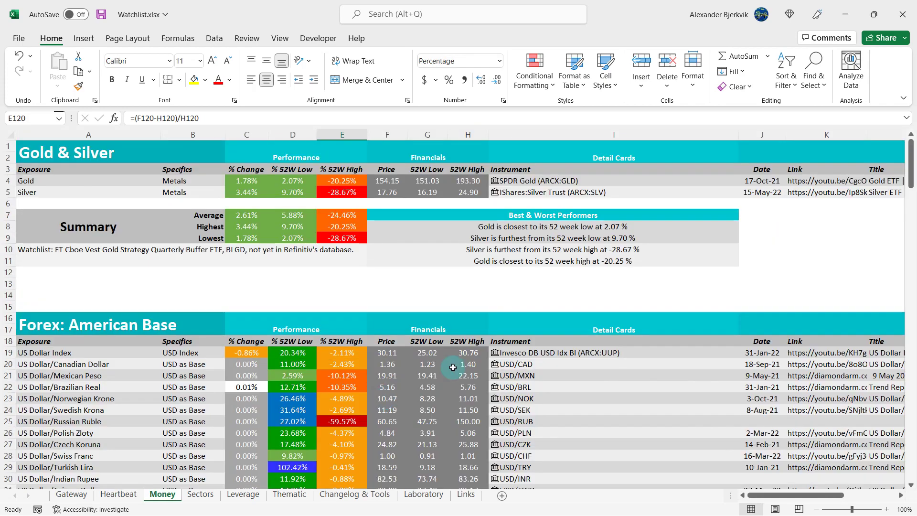
scroll(618, 322, "down", 3)
scroll(618, 322, "up", 3)
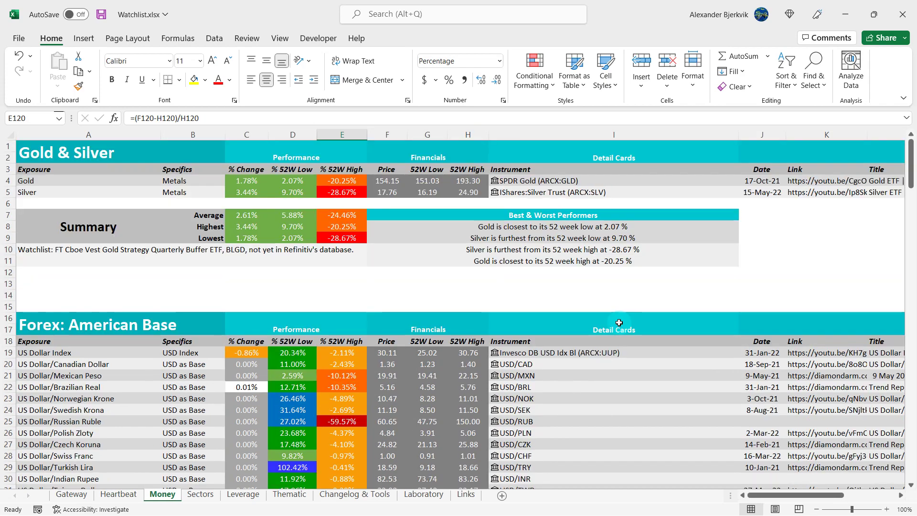
scroll(618, 322, "down", 6)
scroll(618, 322, "down", 8)
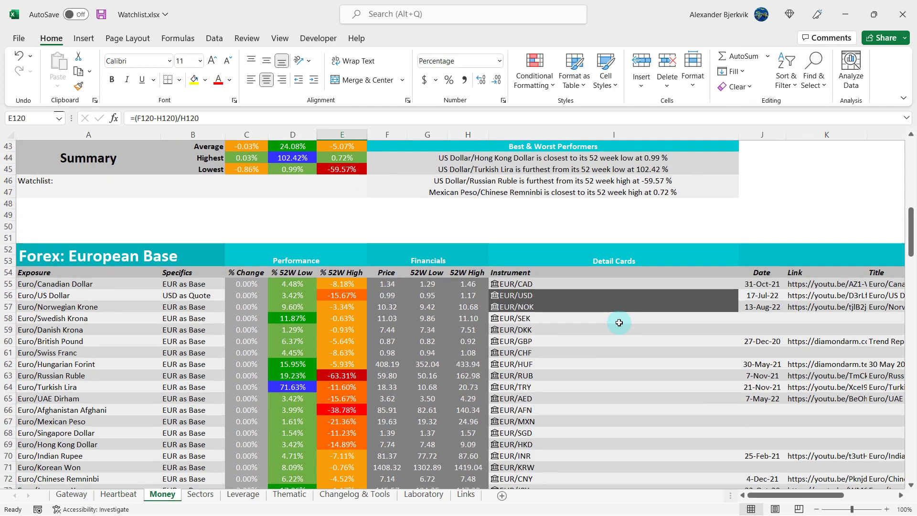
scroll(619, 323, "right", 3)
scroll(618, 322, "right", 3)
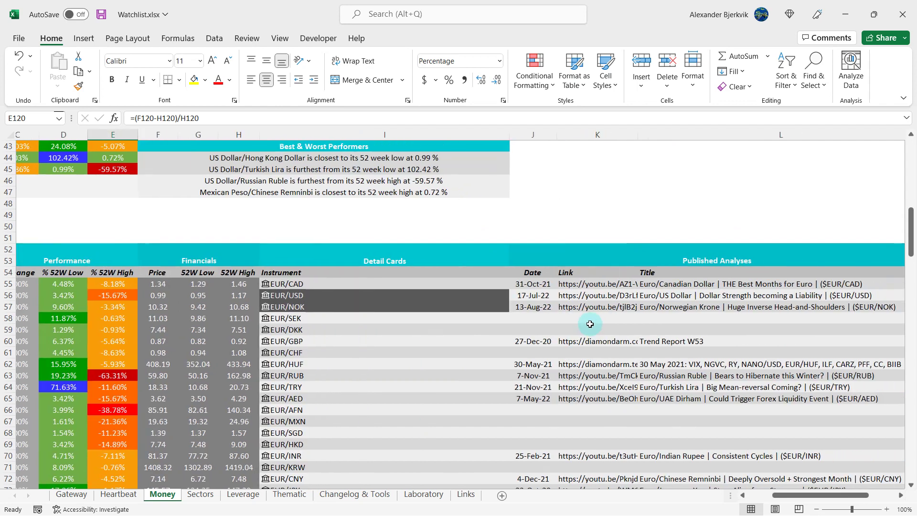
left_click(438, 298)
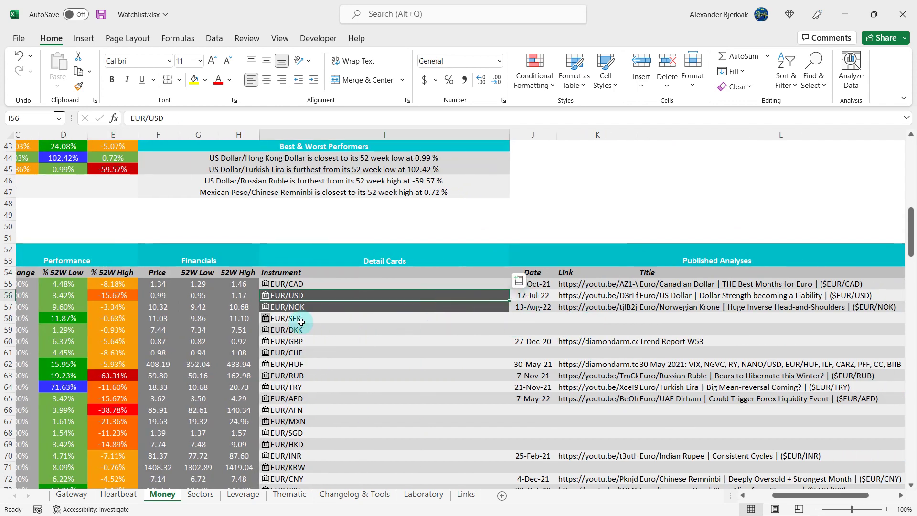
Review the Euro/US Dollar entry dated 17-Jul-22 on the Laboratory sheet, including its average score, signal and individual ratings
left_click(416, 495)
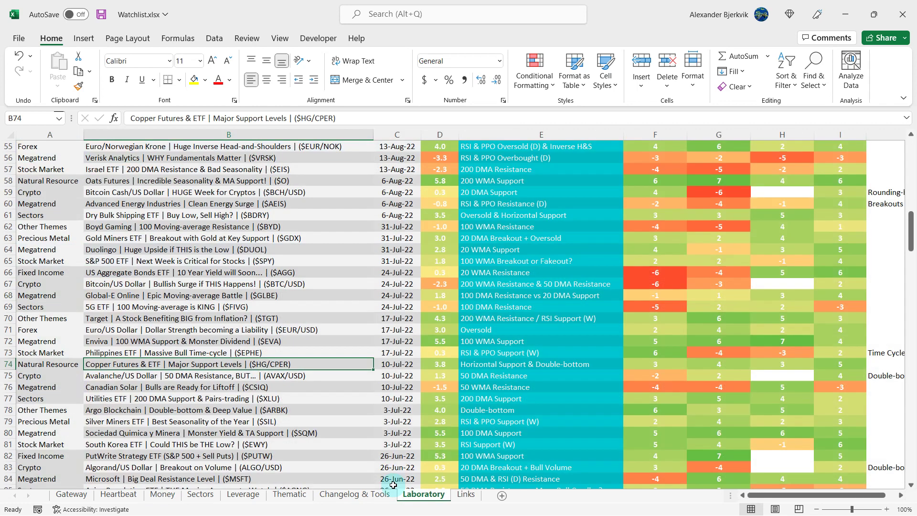
left_click(308, 330)
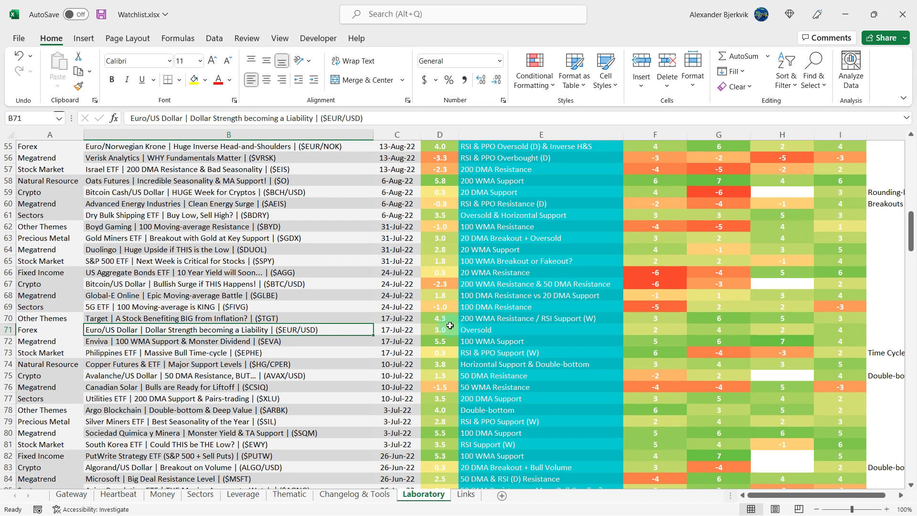
left_click(450, 329)
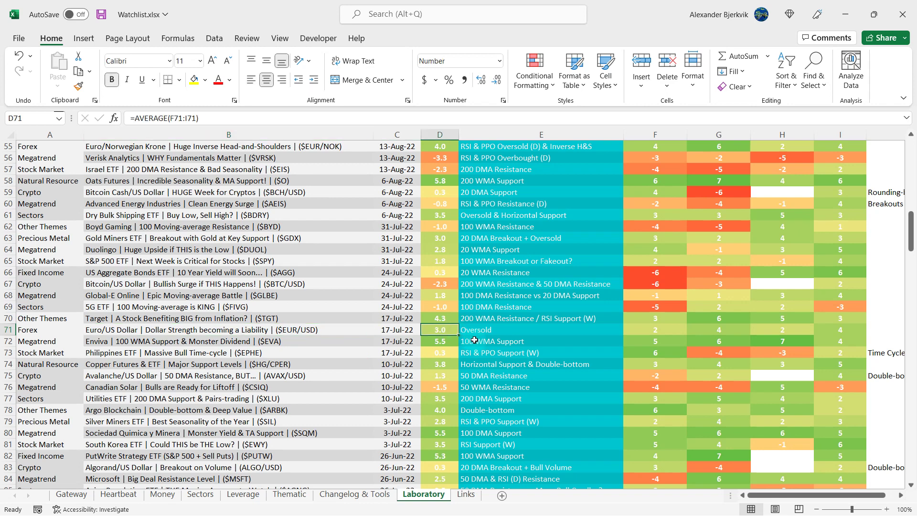
left_click(502, 332)
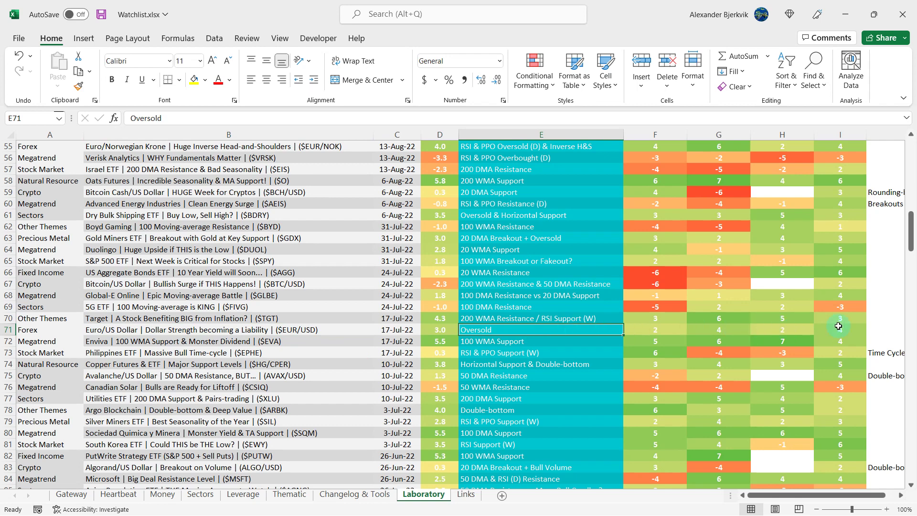
left_click(838, 326)
left_click(725, 328)
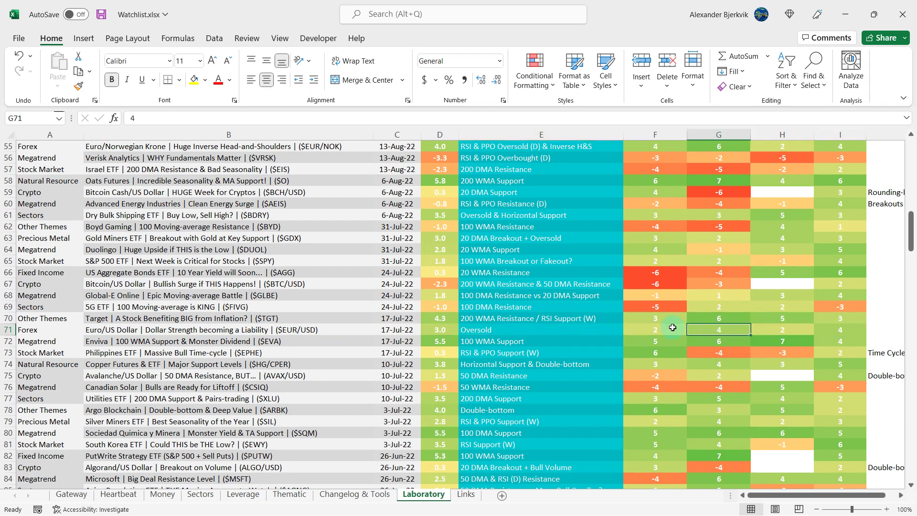
left_click(672, 327)
left_click(743, 330)
left_click(817, 328)
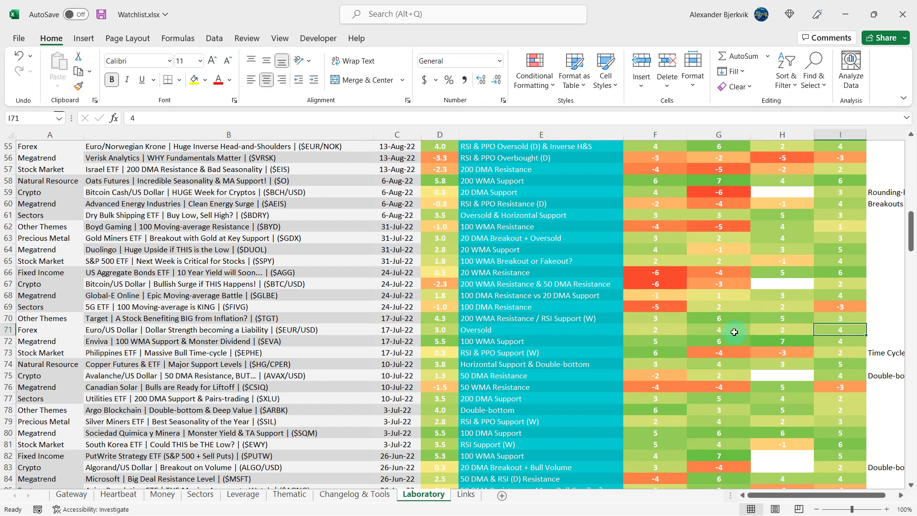
left_click(658, 330)
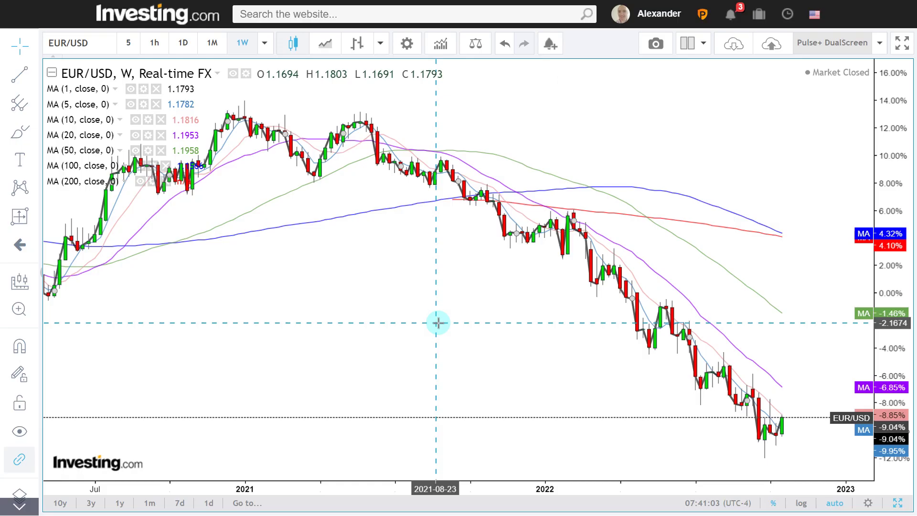
Examine the weekly EUR/USD chart on Investing.com, focusing on the price action from the 11 July 2022 candle onward
scroll(438, 321, "down", 5)
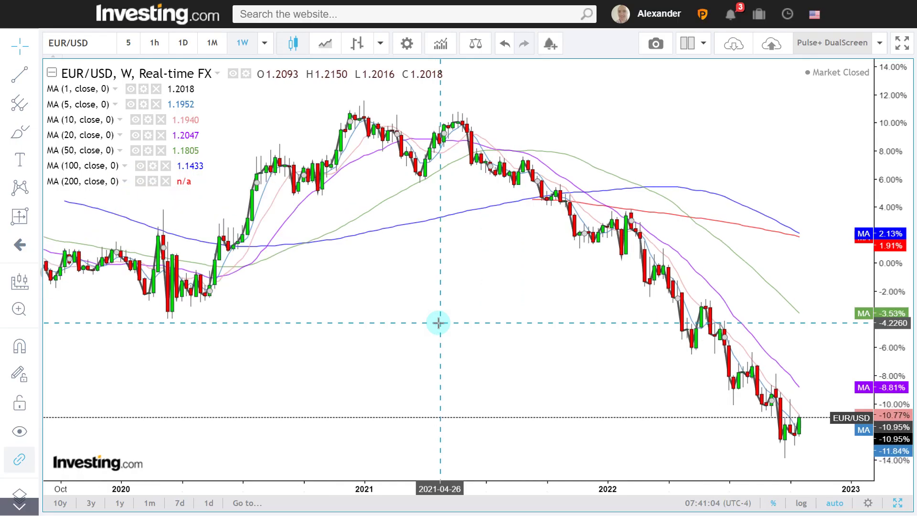
scroll(437, 321, "up", 5)
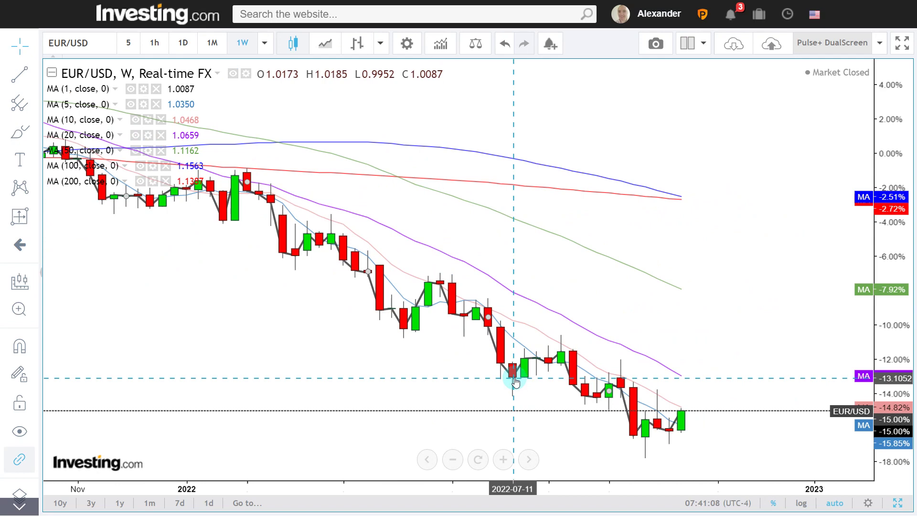
scroll(512, 382, "up", 3)
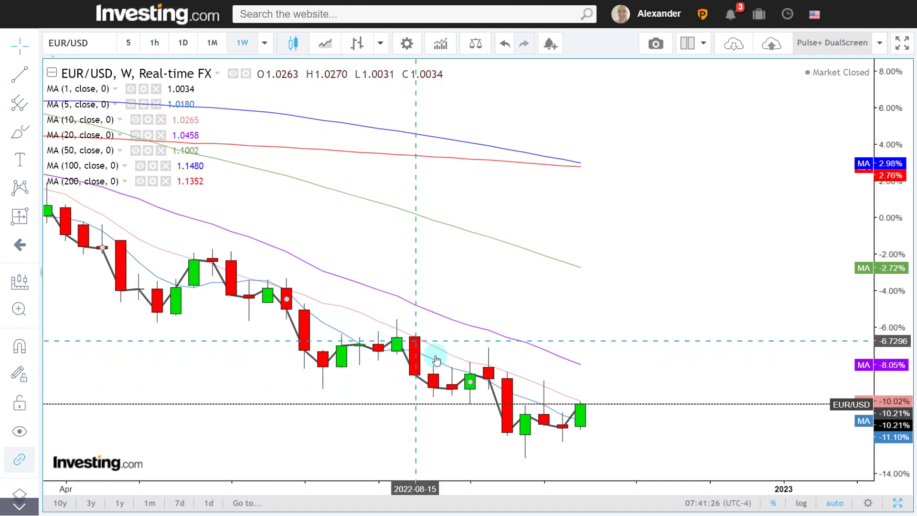
Switch the EUR/USD chart to daily candles and measure the date and price range from 15 July 2022 into September
left_click(183, 42)
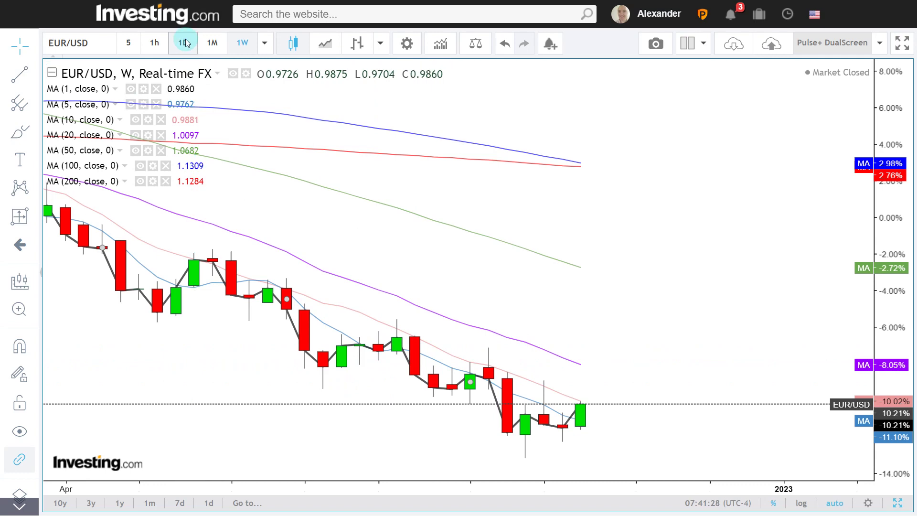
scroll(340, 329, "down", 5)
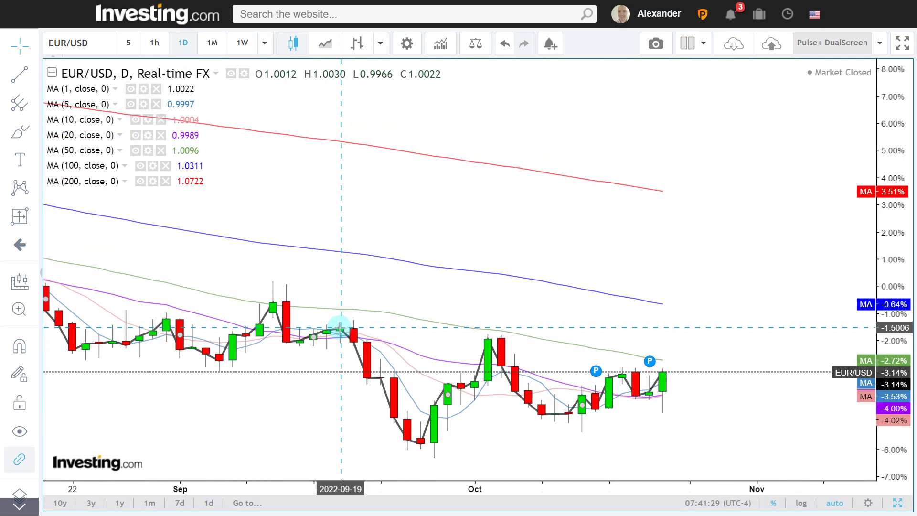
scroll(339, 325, "down", 1)
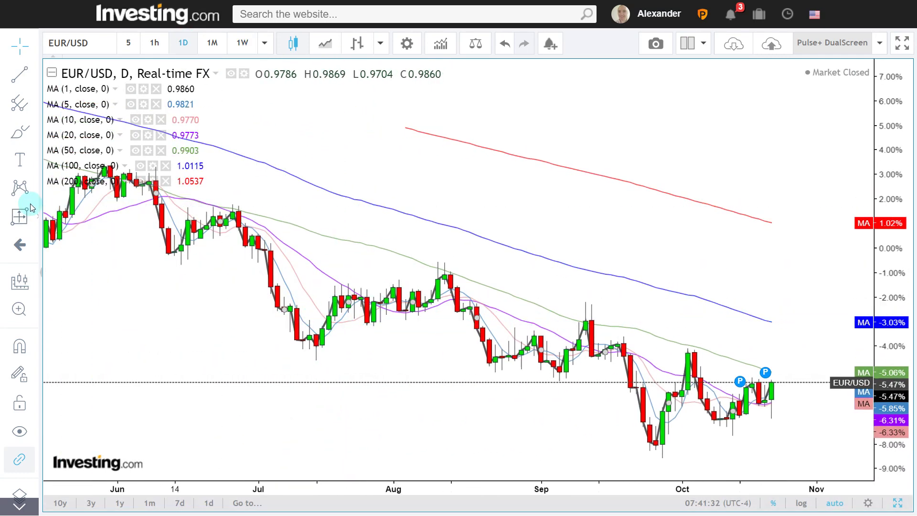
left_click(35, 213)
left_click(137, 358)
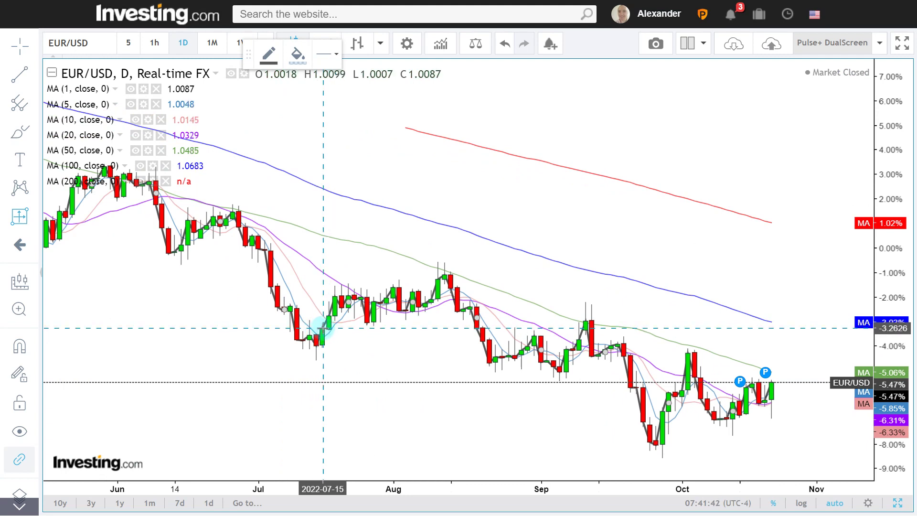
left_click_drag(321, 328, 621, 335)
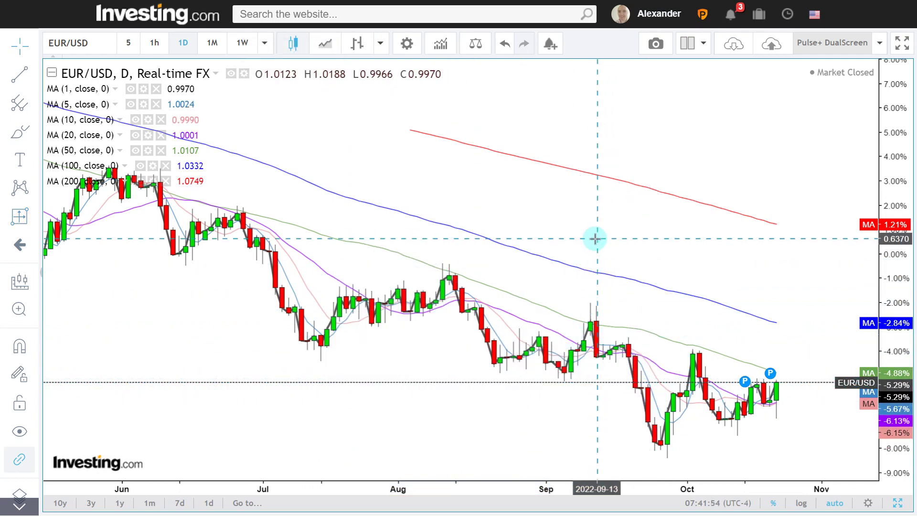
Mark the late June, mid-August, mid-September and early October EUR/USD peaks near the 50-period moving average with pink arrows, and clear the annotations
key("ctrl+alt+g")
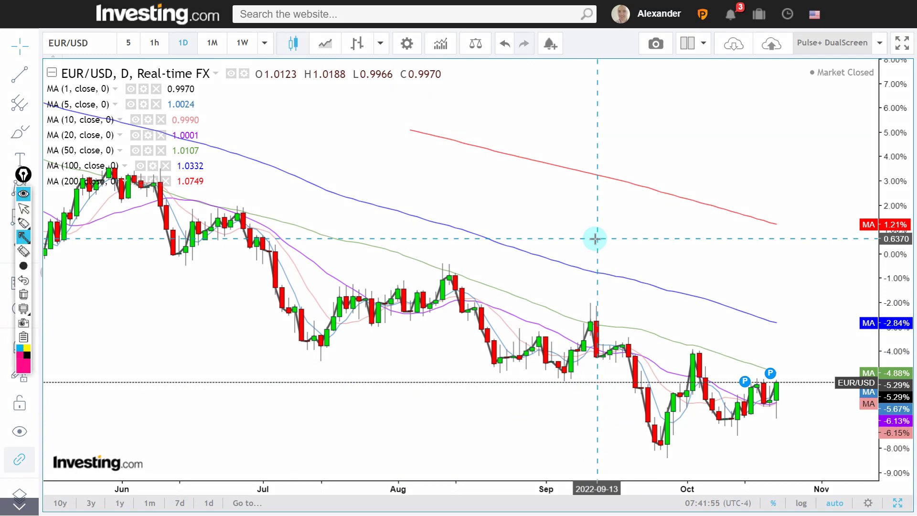
left_click_drag(290, 111, 239, 209)
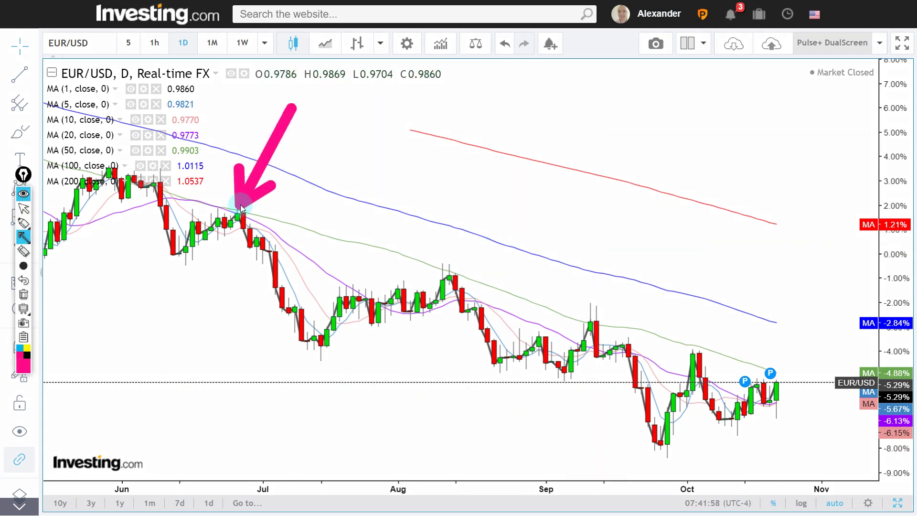
left_click_drag(491, 150, 446, 262)
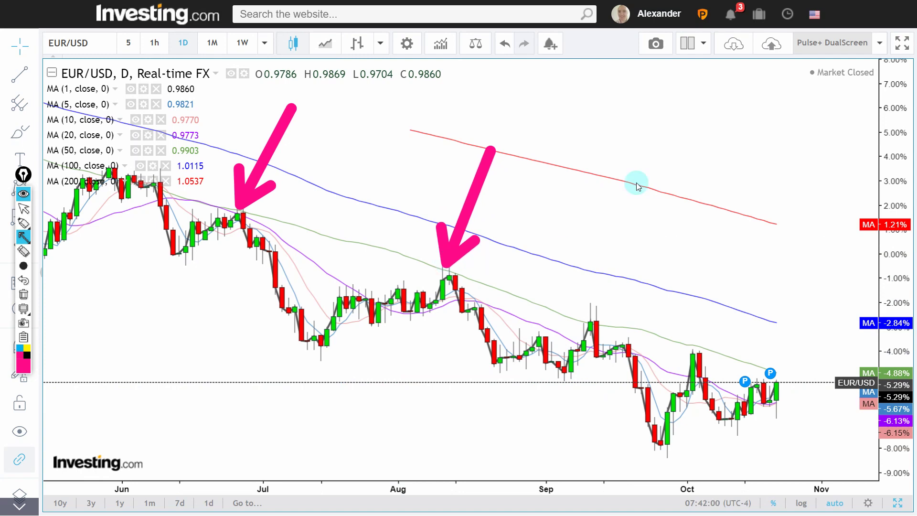
left_click_drag(637, 184, 464, 271)
left_click_drag(673, 212, 600, 312)
left_click_drag(725, 214, 697, 344)
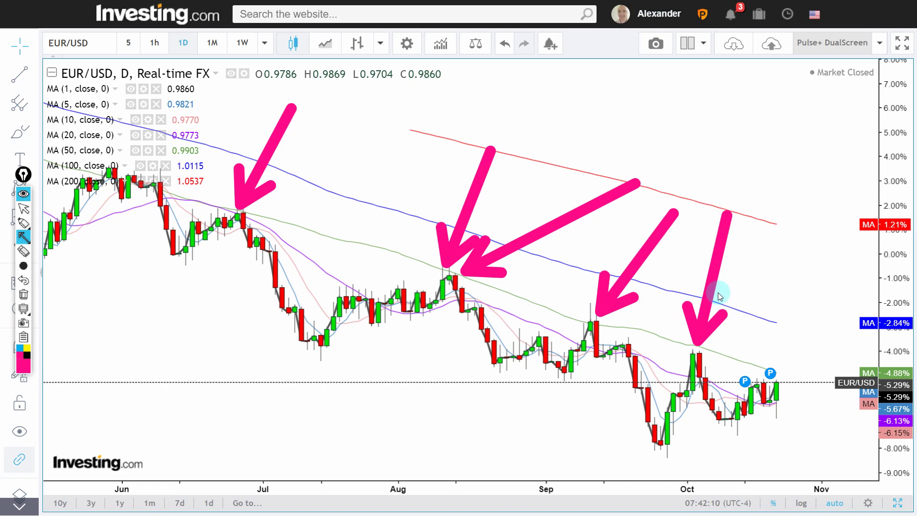
key("Escape")
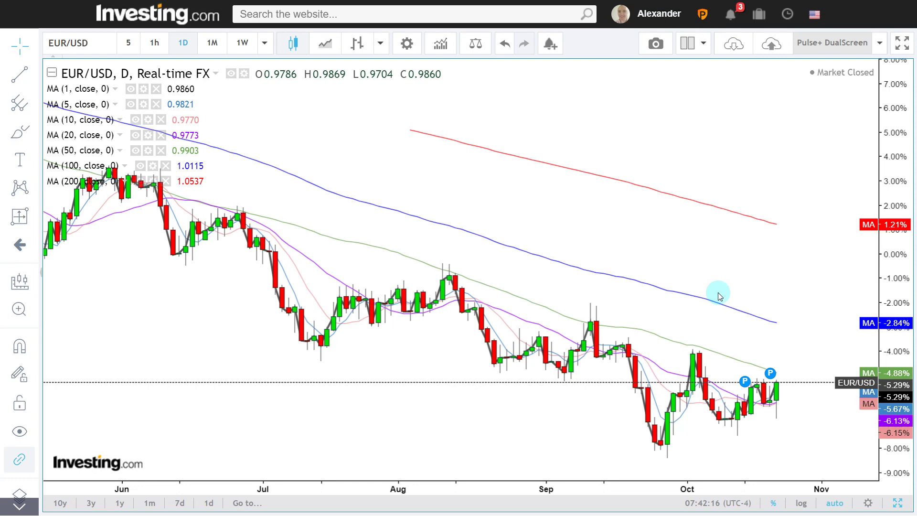
Examine the daily EUR/USD downtrend from early 2022 to October relative to the 50-, 100- and 200-period moving averages
scroll(426, 258, "down", 4)
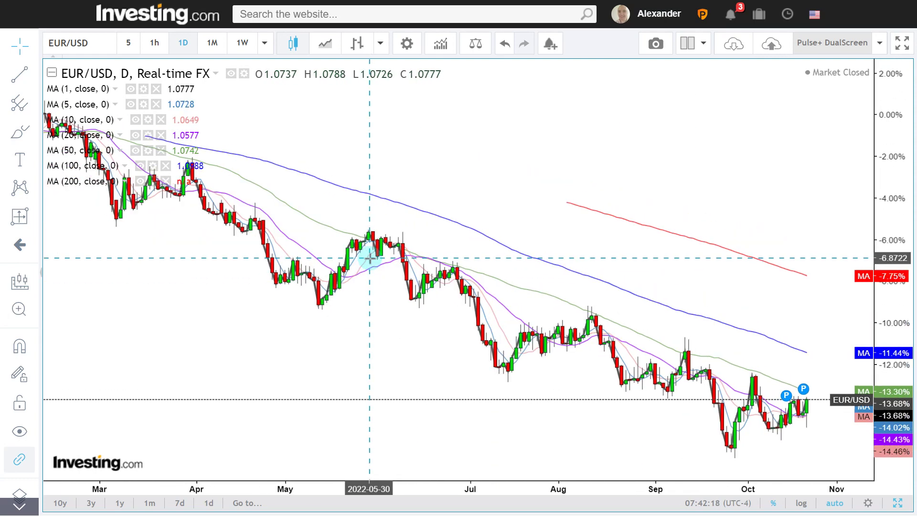
scroll(372, 258, "up", 2)
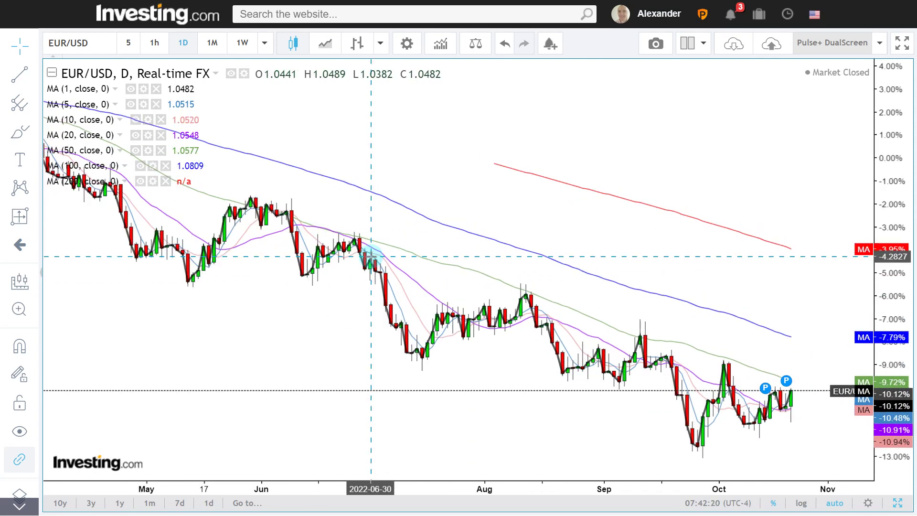
scroll(373, 257, "down", 4)
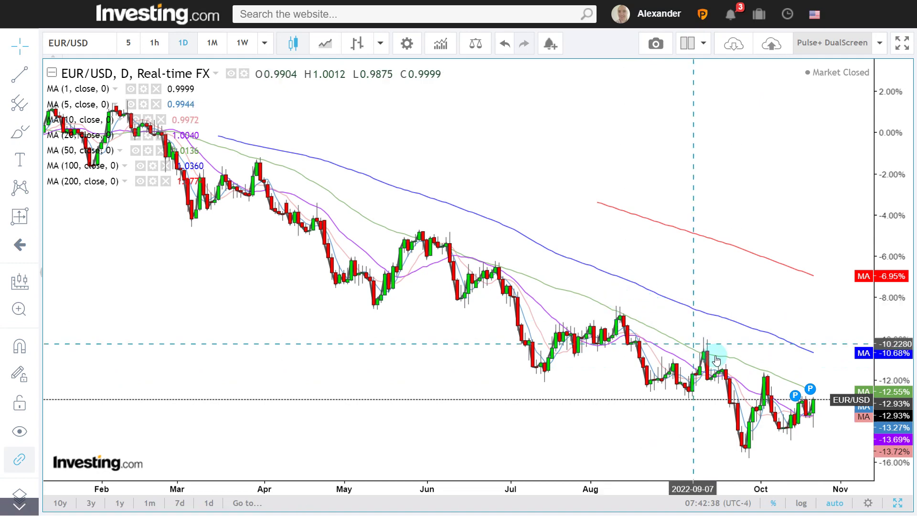
scroll(702, 351, "up", 5)
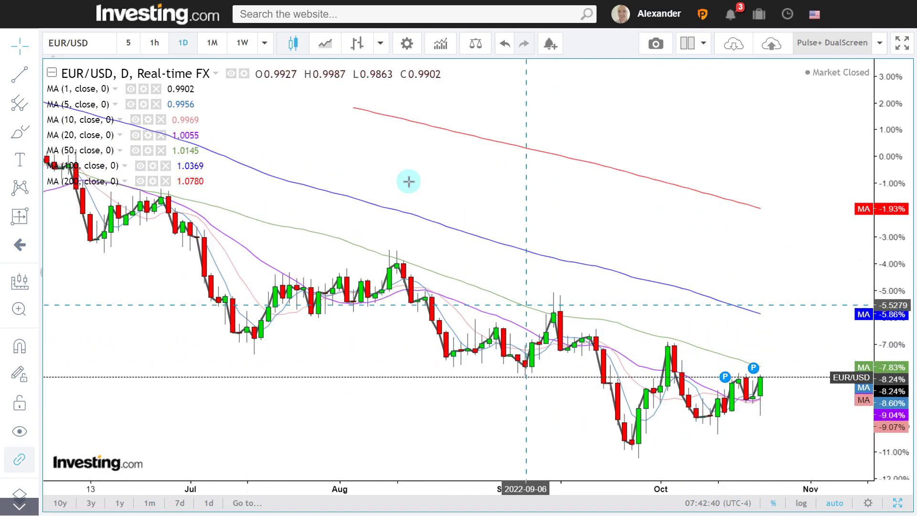
scroll(401, 184, "down", 5)
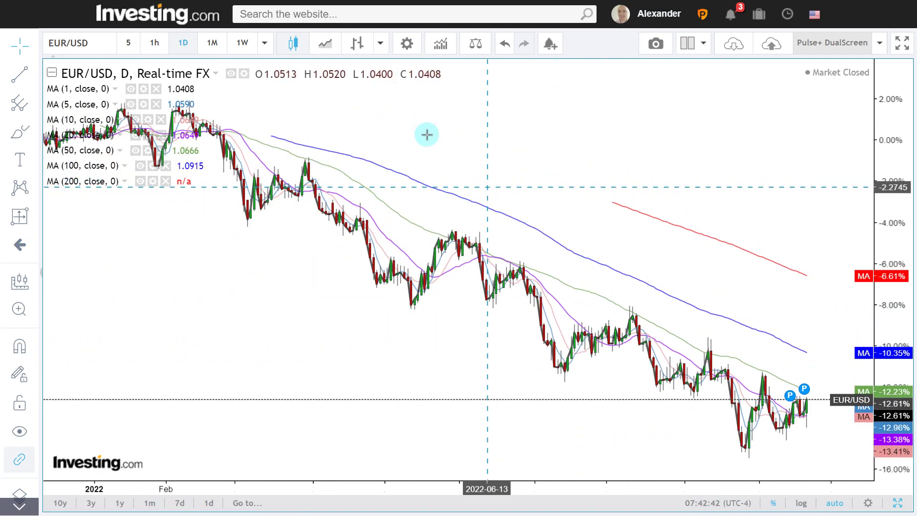
Switch the EUR/USD chart to weekly candles and examine the long-term price history from 2017 to 2022
left_click(244, 43)
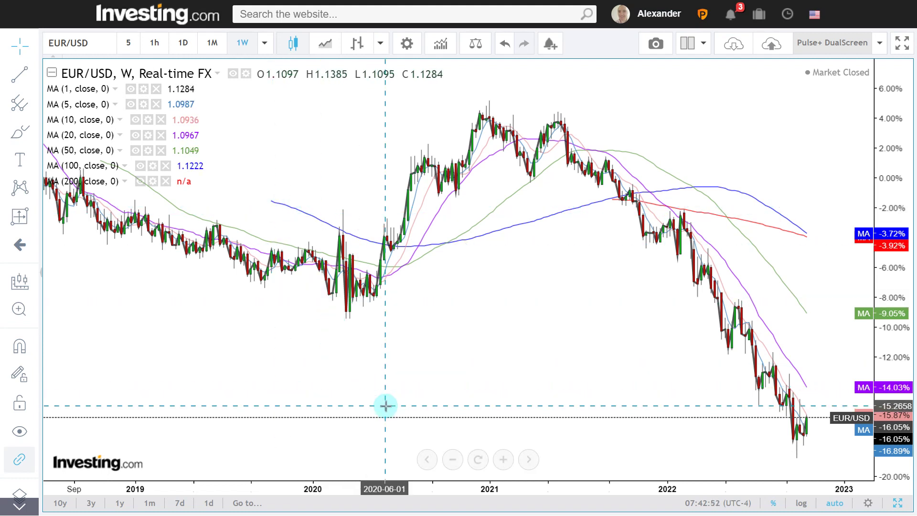
scroll(386, 406, "down", 5)
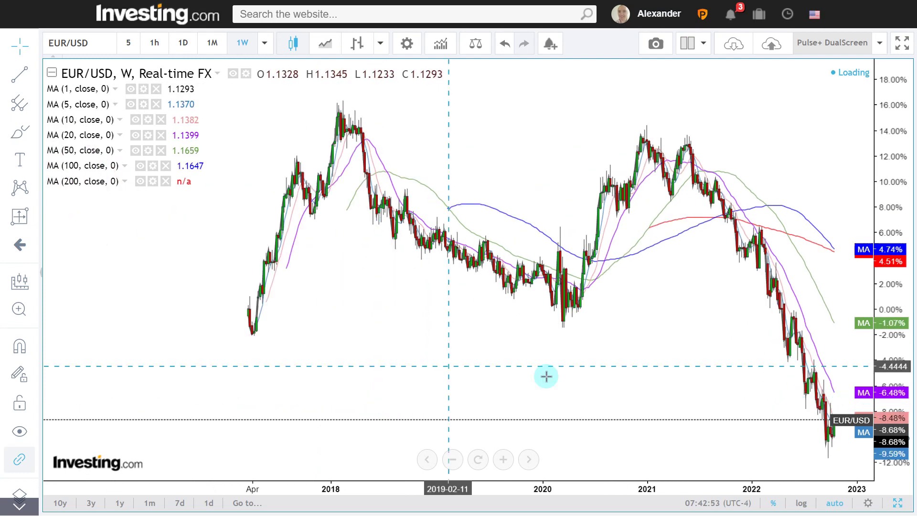
left_click_drag(602, 374, 478, 372)
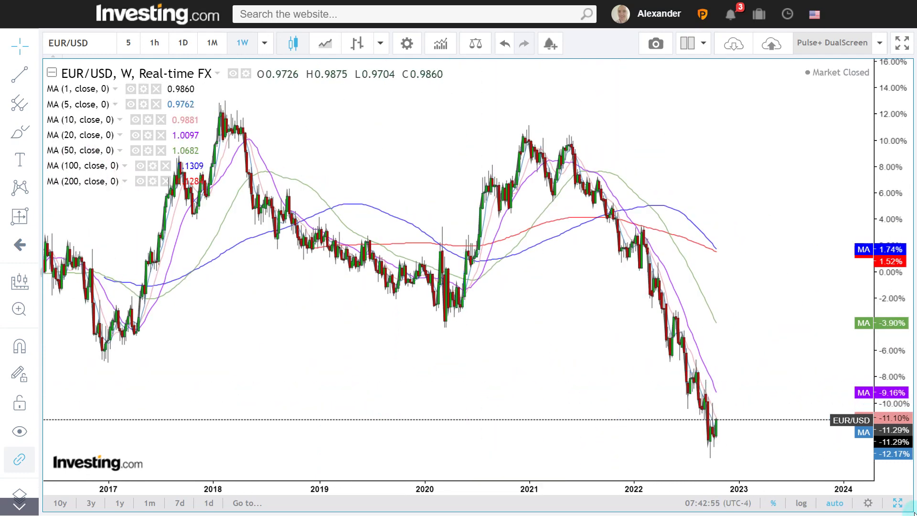
Restore the dual-chart view and examine EUR/USD's weekly RSI and PPO indicators alongside the 2022 candles
left_click(898, 503)
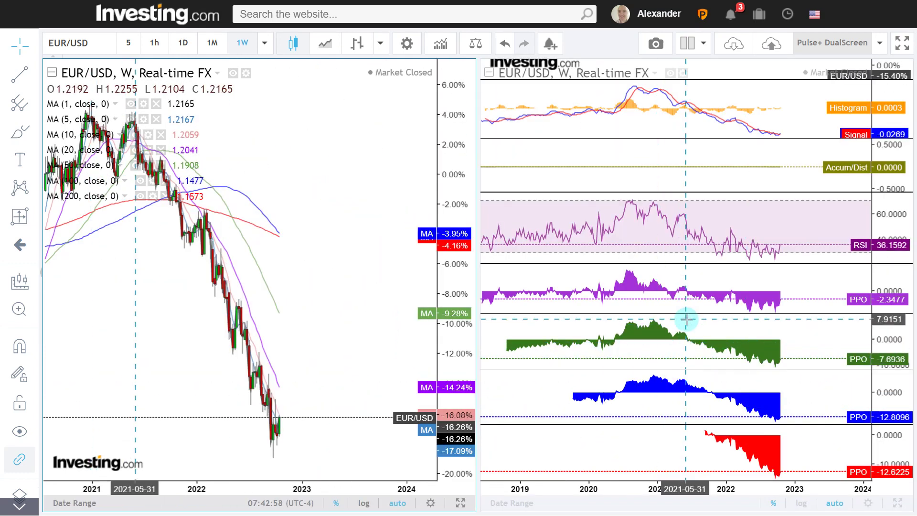
scroll(749, 260, "up", 5)
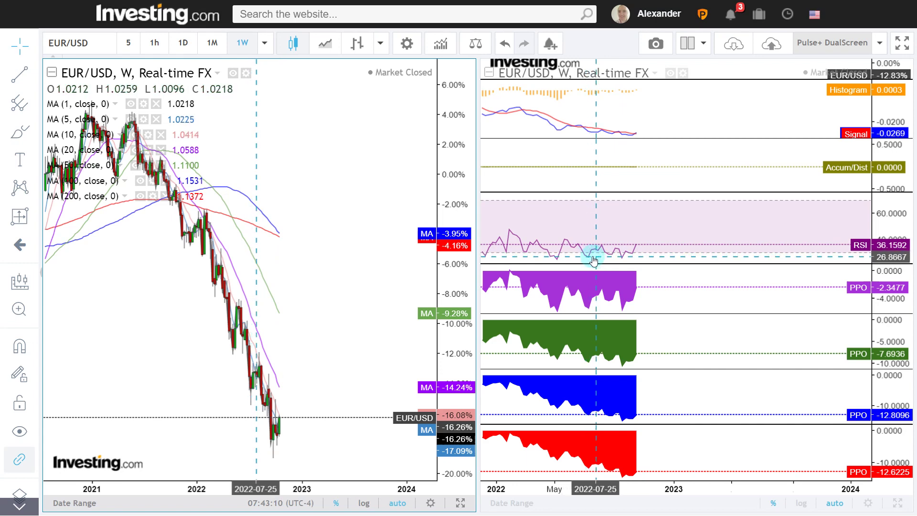
scroll(303, 352, "up", 5)
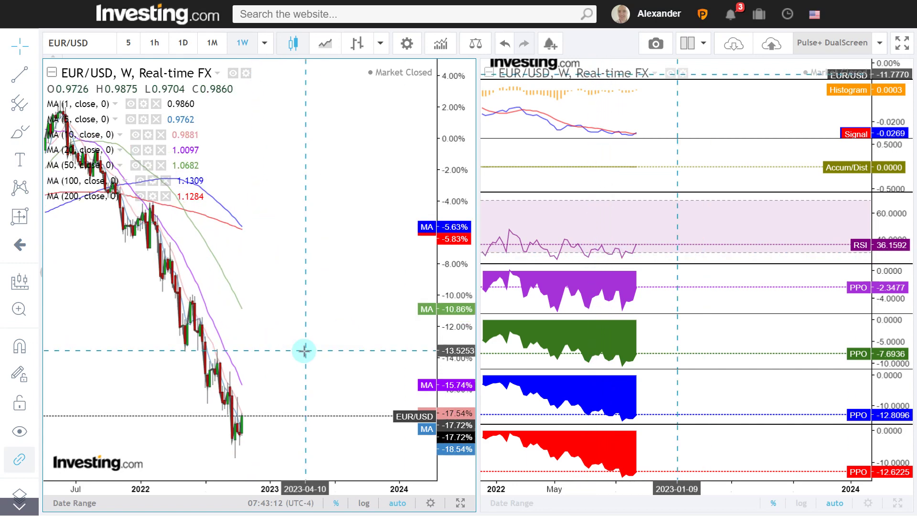
left_click_drag(360, 337, 482, 300)
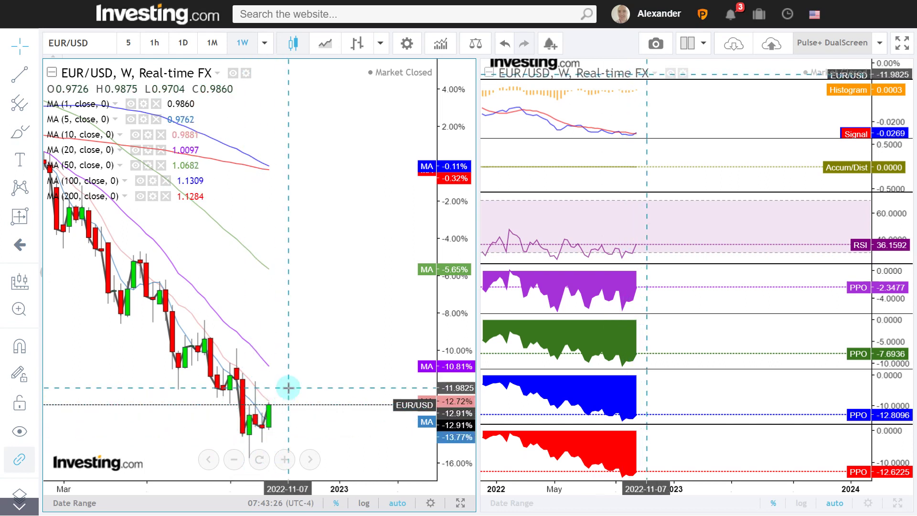
left_click_drag(343, 341, 385, 286)
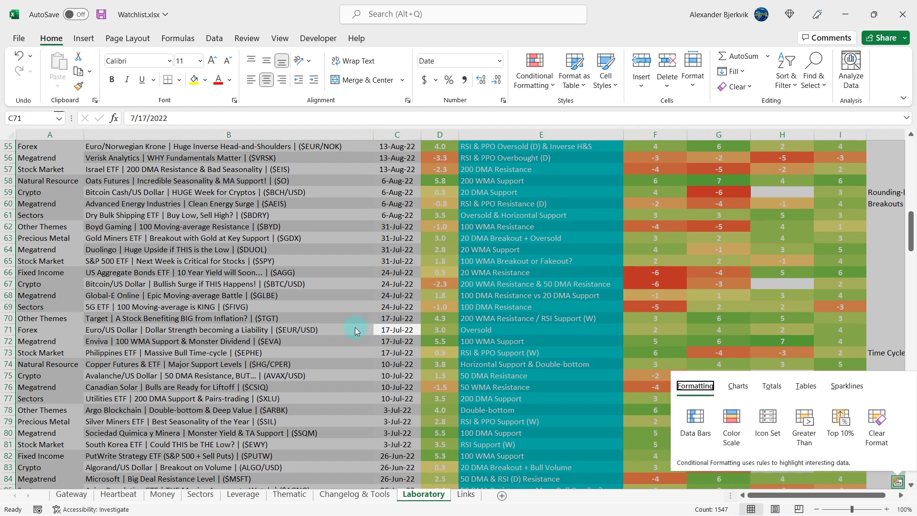
Switch to the Excel watchlist and clear EUR/USD's highlighting on the Money sheet by copying the EUR/SEK cell's formatting onto it
left_click(355, 327)
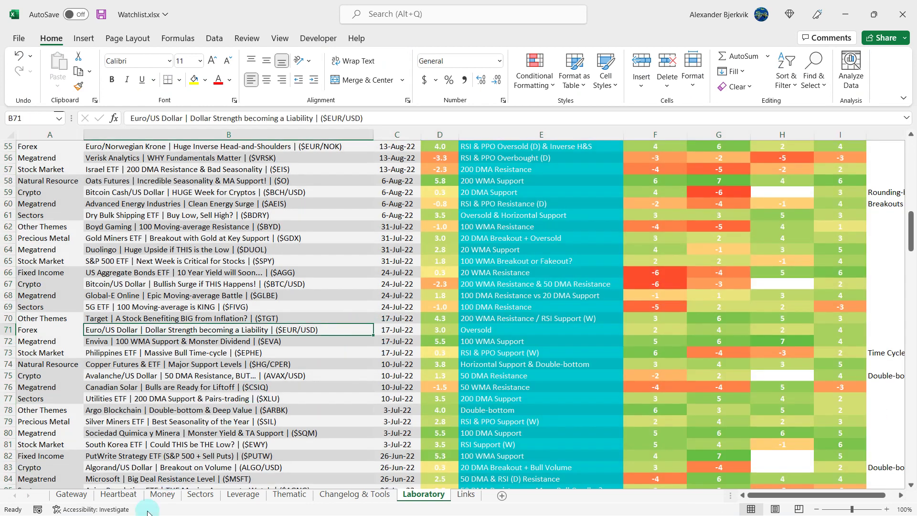
left_click(159, 499)
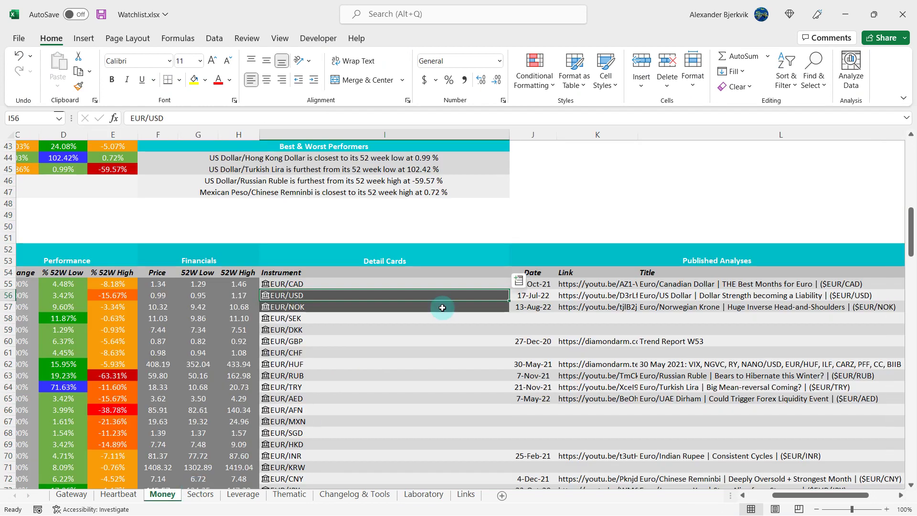
left_click(461, 326)
left_click(462, 321)
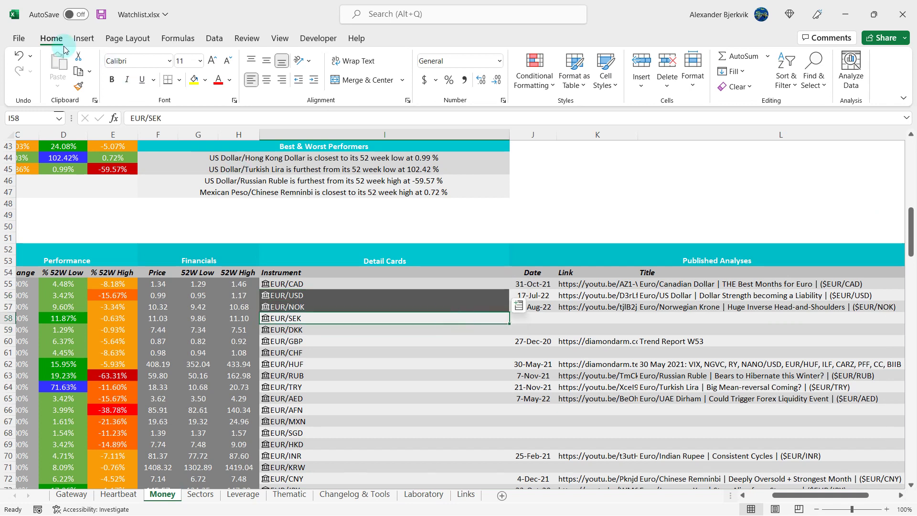
left_click(82, 90)
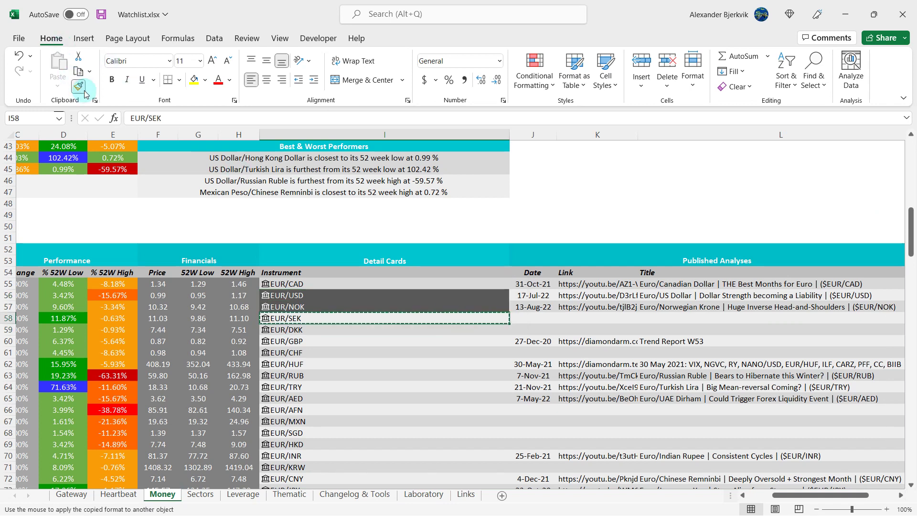
left_click(415, 296)
left_click(443, 342)
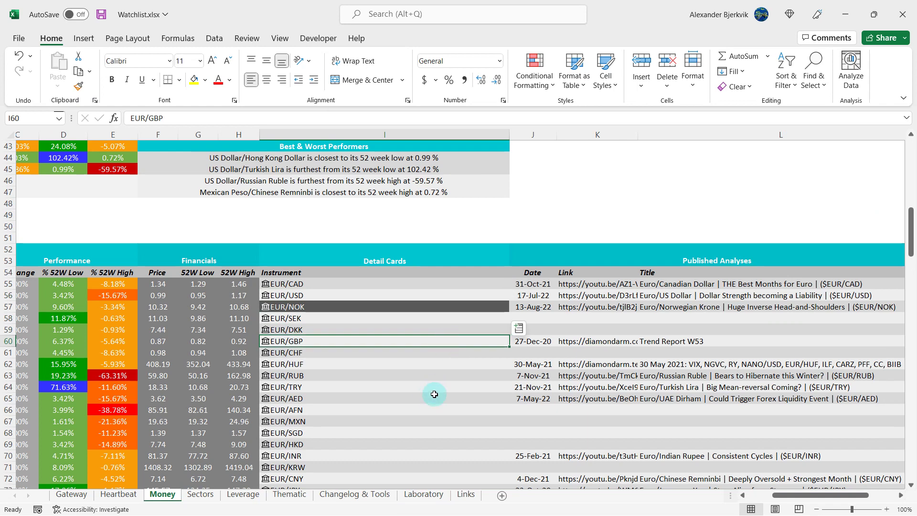
Look through the Money sheet's currency and crypto tables for instruments that are still highlighted
scroll(432, 394, "down", 6)
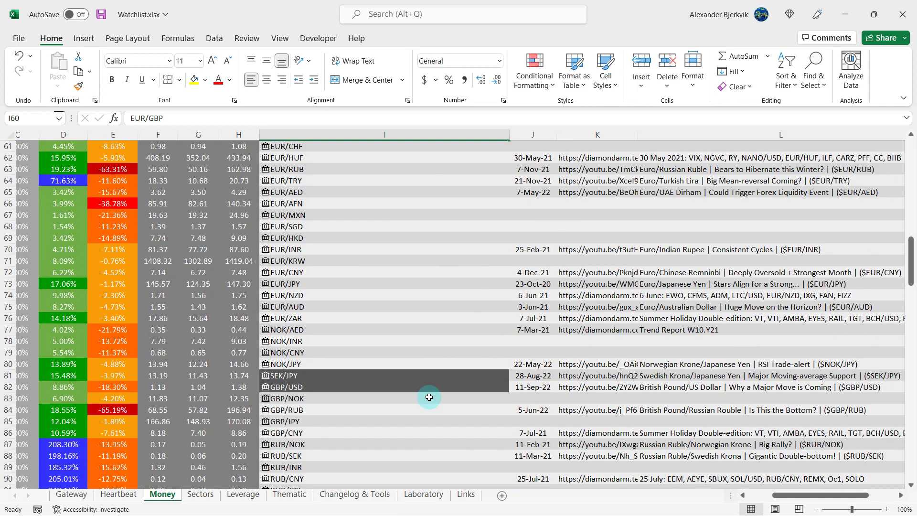
scroll(429, 397, "down", 2)
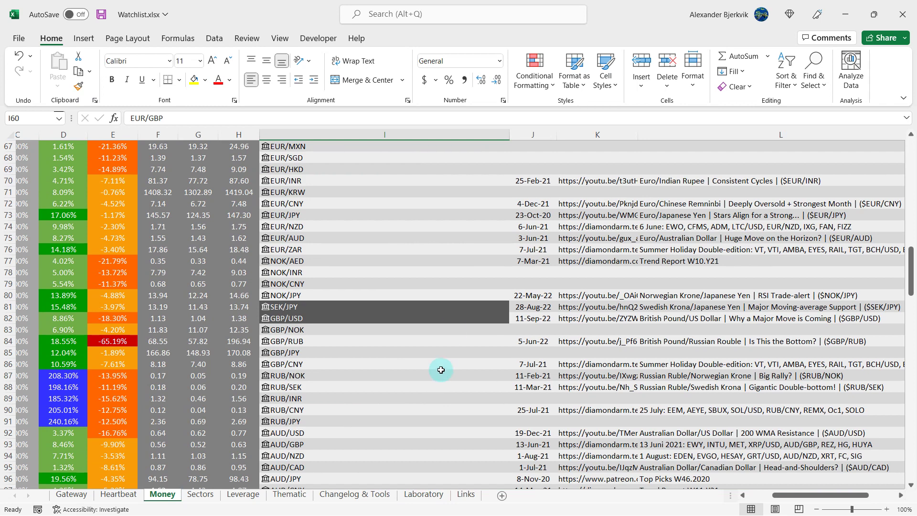
left_click(446, 275)
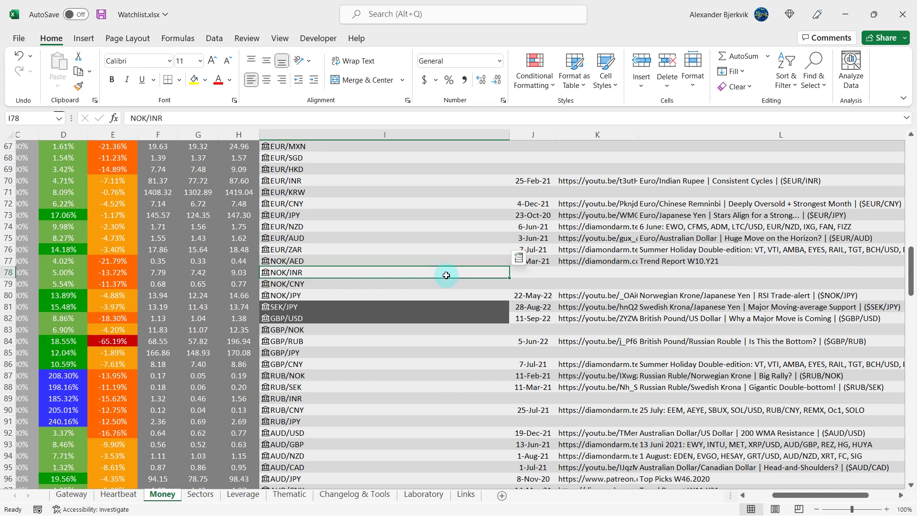
scroll(446, 275, "down", 2)
scroll(446, 275, "down", 2)
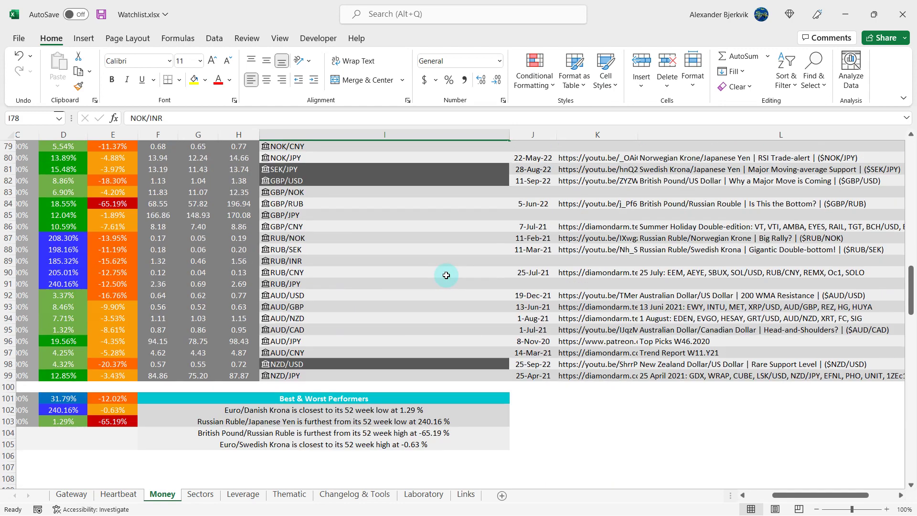
scroll(445, 277, "down", 6)
scroll(446, 282, "down", 6)
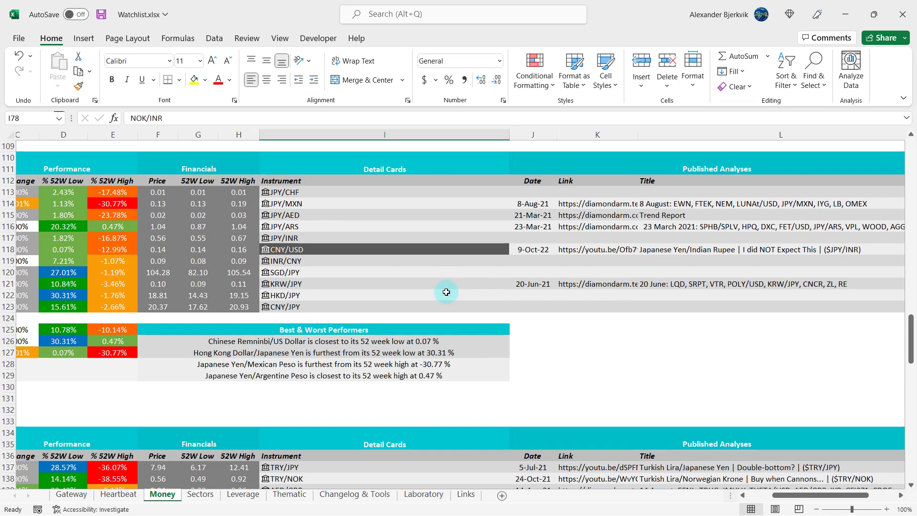
scroll(446, 293, "down", 3)
scroll(446, 293, "down", 8)
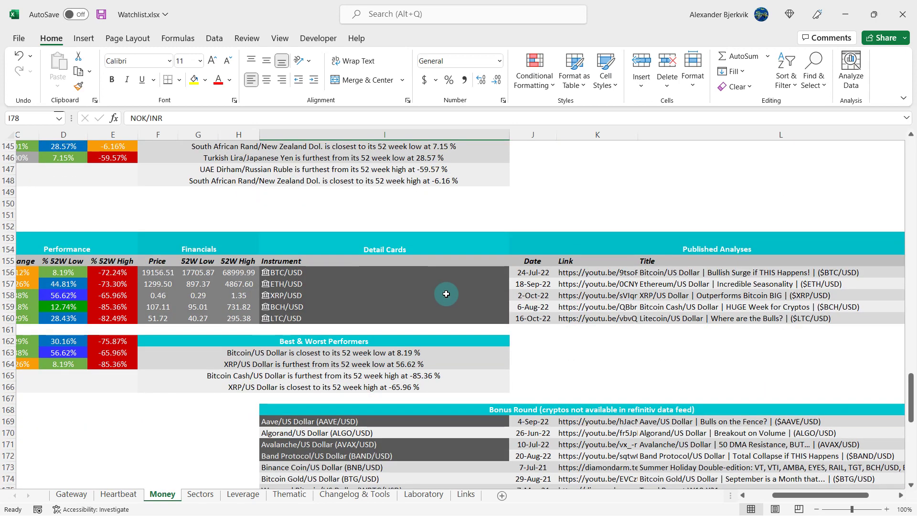
Recheck the currency tables from the EUR and NOK pairs downward, and select BTC/USD in the crypto table
scroll(446, 293, "up", 20)
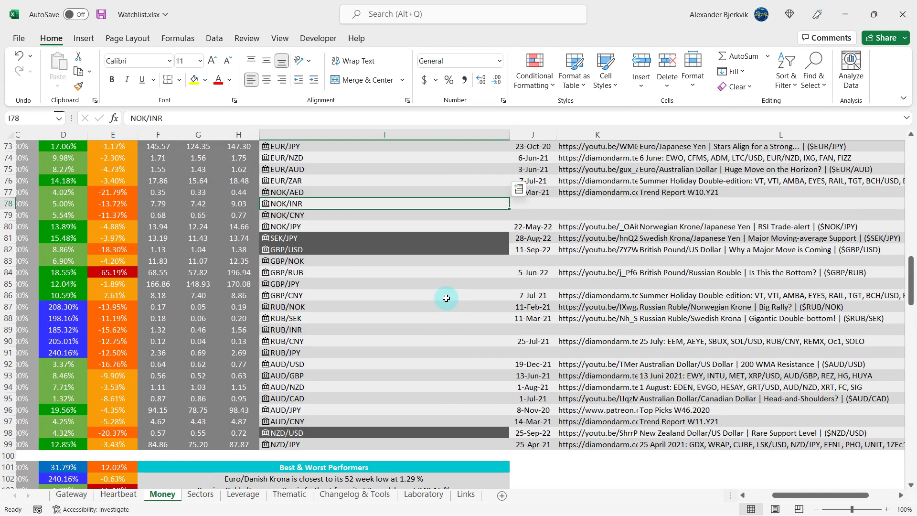
scroll(446, 297, "up", 3)
scroll(446, 298, "down", 2)
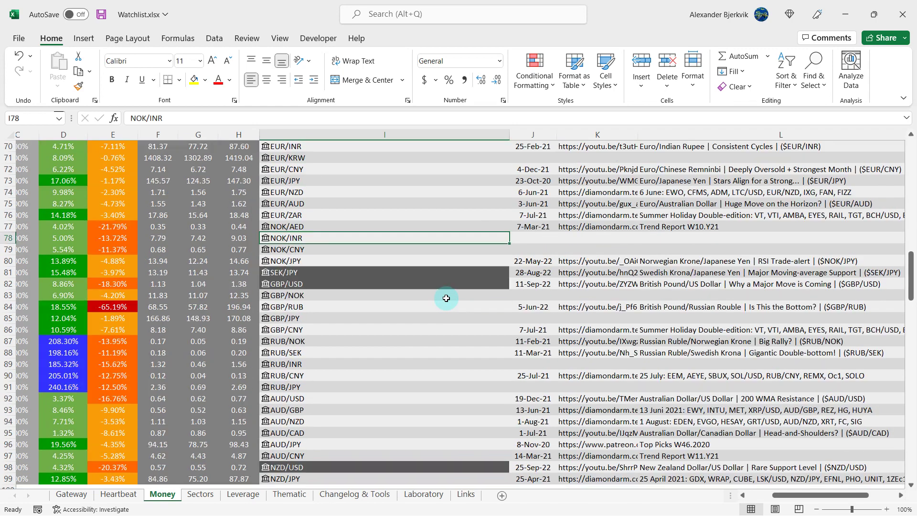
scroll(446, 298, "down", 8)
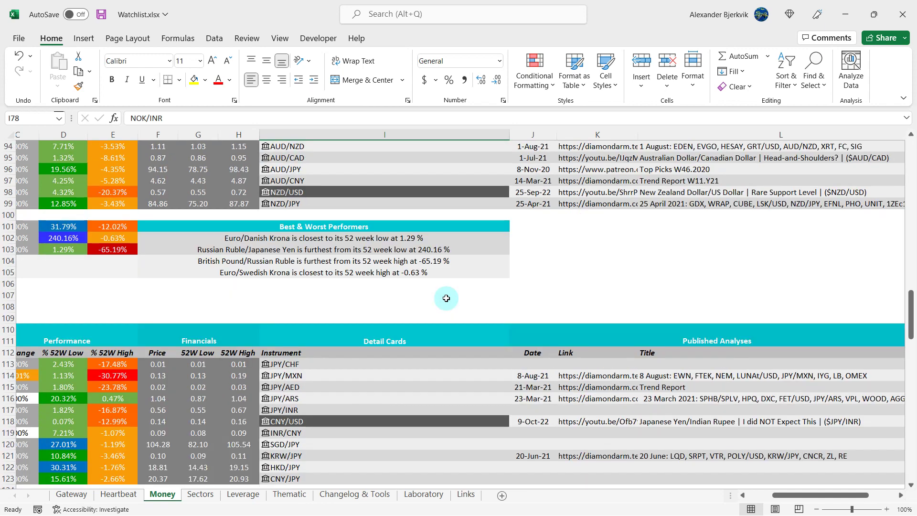
scroll(446, 298, "down", 11)
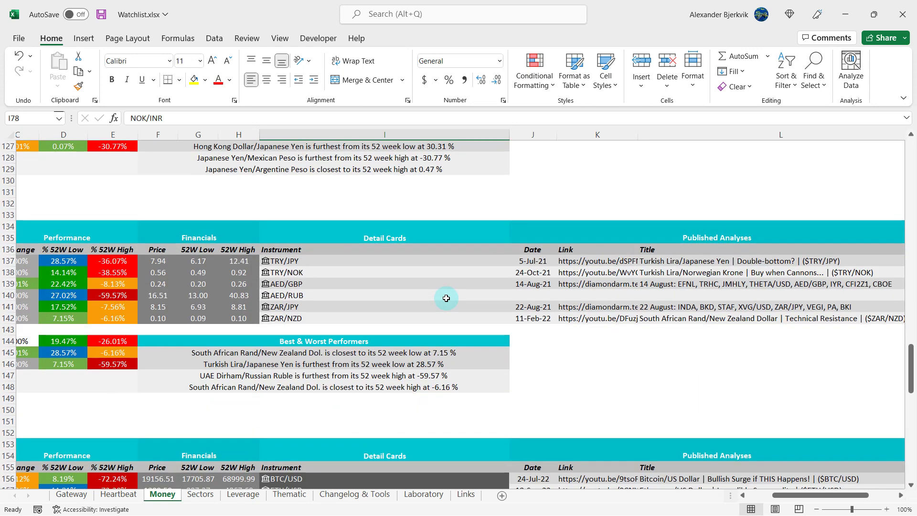
scroll(446, 298, "down", 4)
scroll(446, 298, "up", 3)
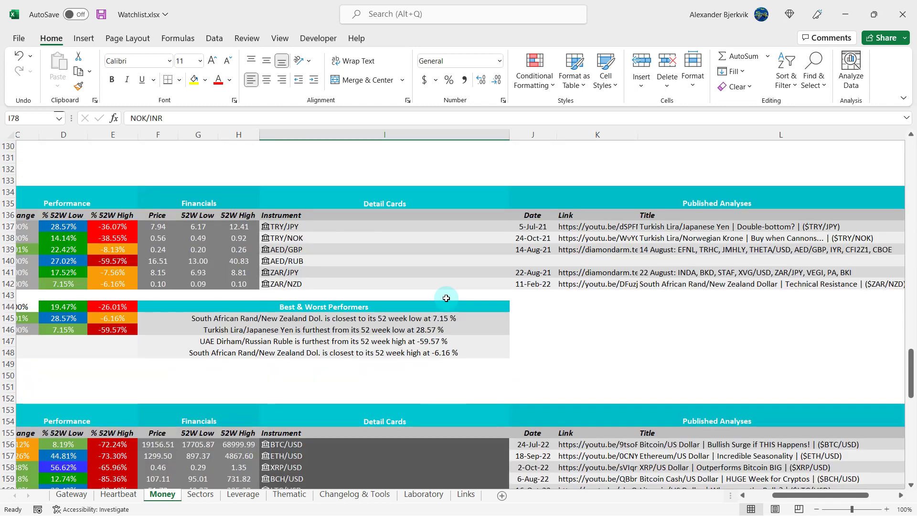
scroll(446, 297, "down", 4)
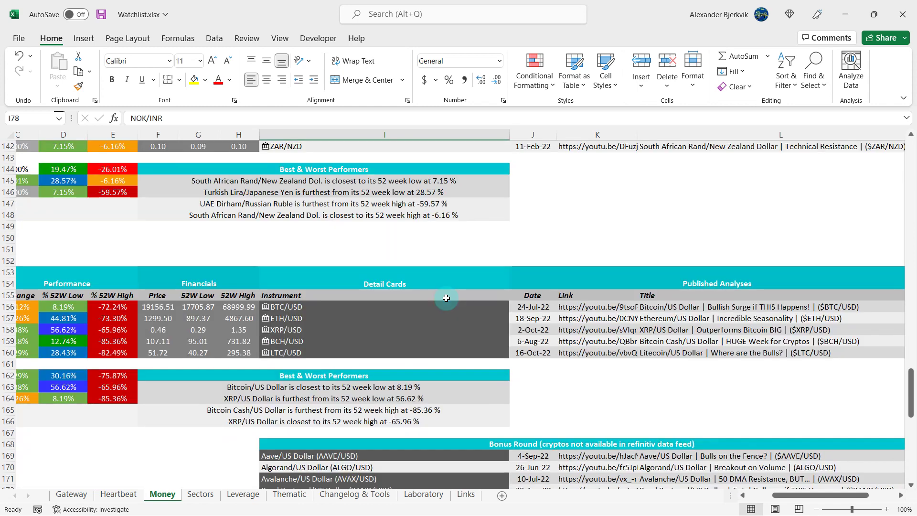
left_click(408, 308)
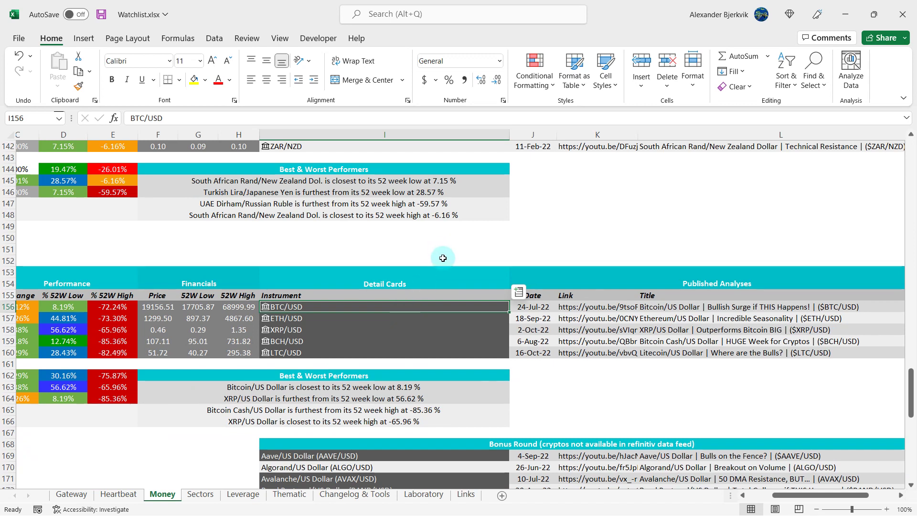
Review the Bitcoin/US Dollar entry dated 24-Jul-22 on the Laboratory sheet, including its average score
left_click(443, 496)
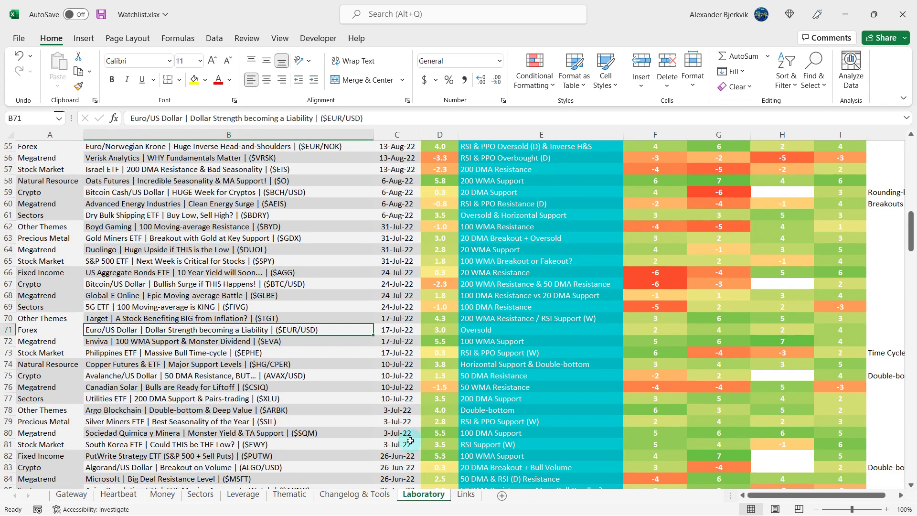
left_click(334, 293)
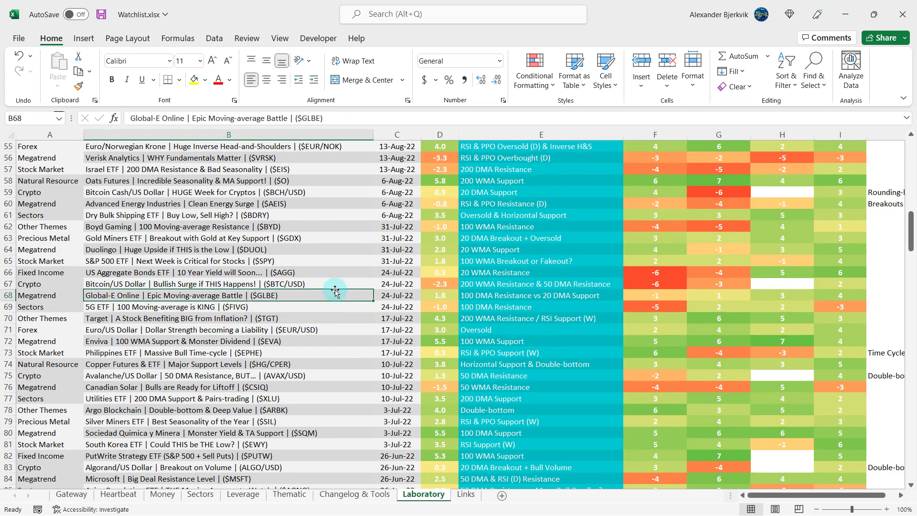
left_click(327, 280)
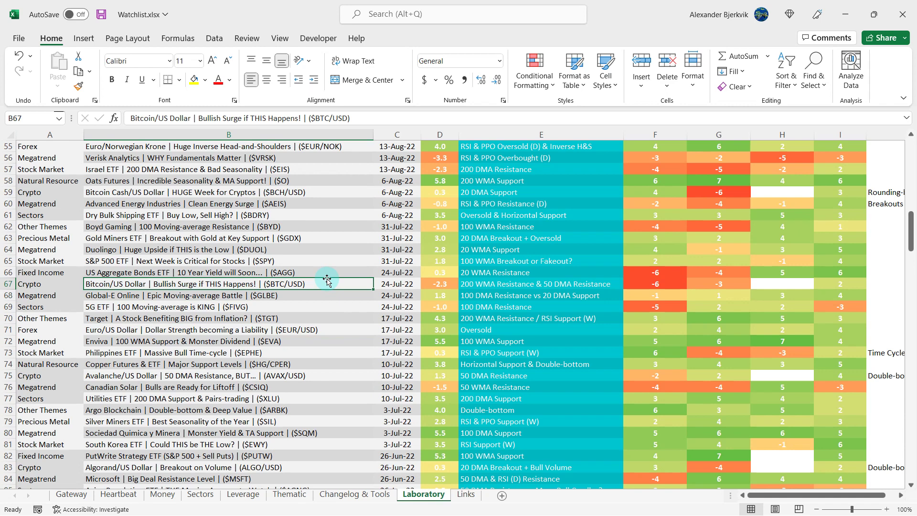
left_click(450, 284)
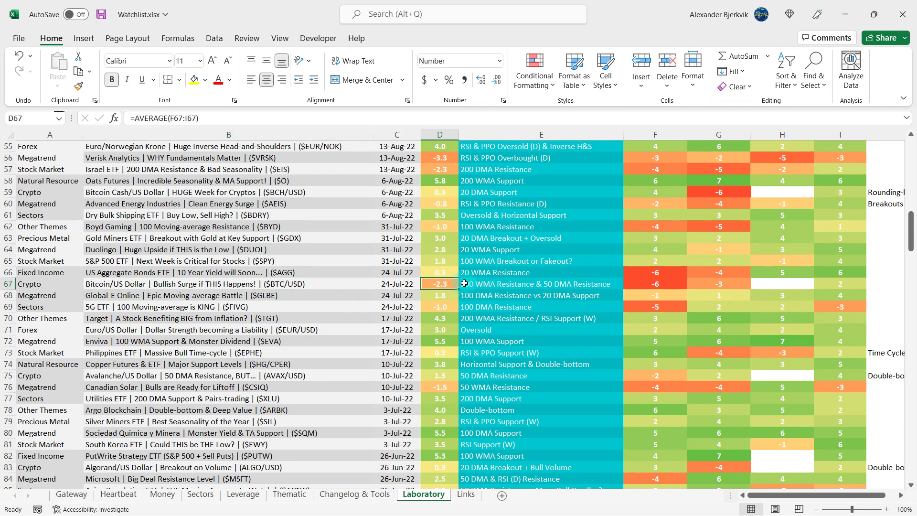
Check Bitcoin's resistance note and individual scores, and switch to Investing.com to examine BTC/USD's weekly candles around July 2022
left_click(489, 284)
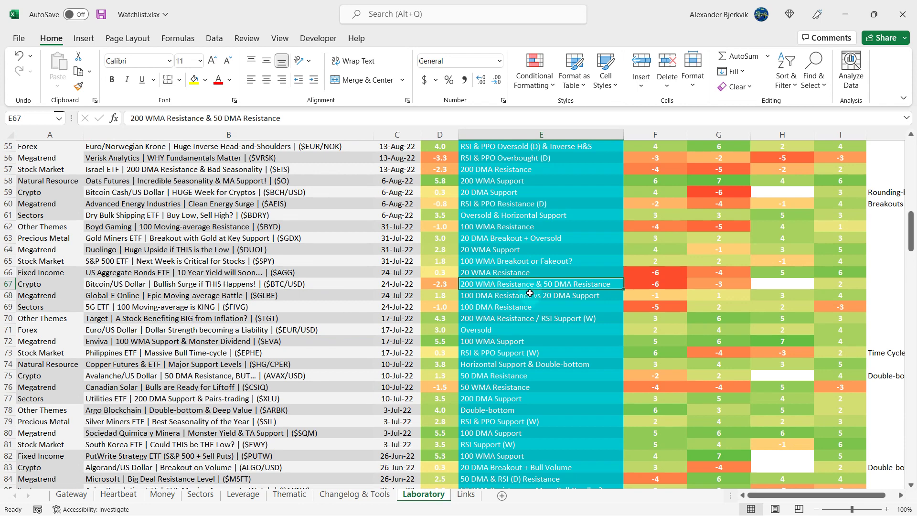
left_click(665, 290)
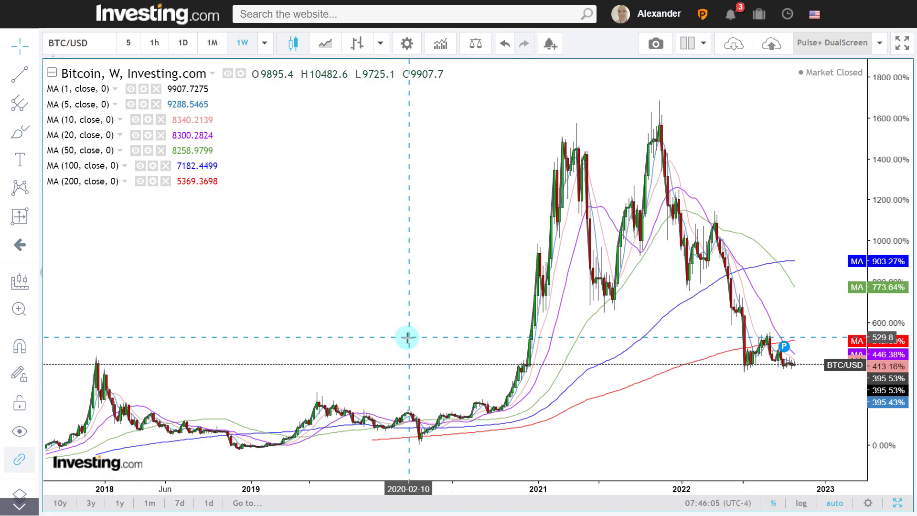
scroll(407, 337, "up", 5)
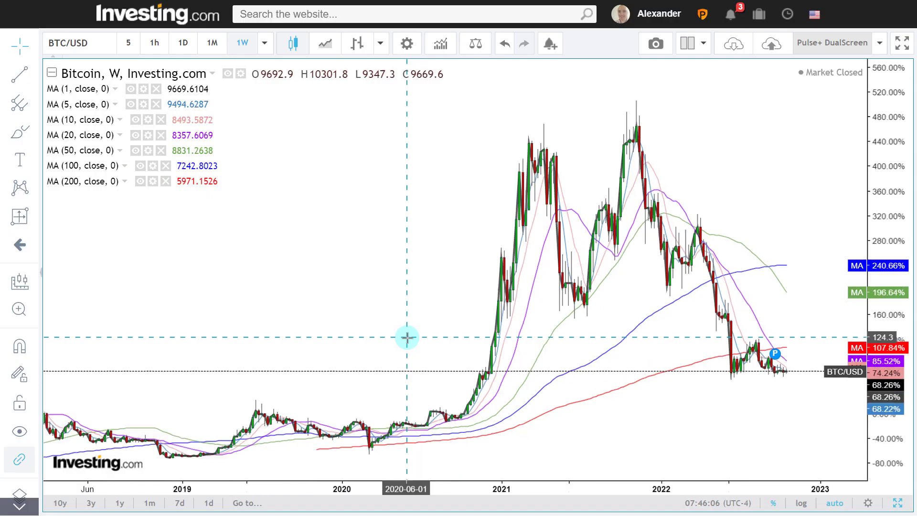
scroll(407, 337, "up", 6)
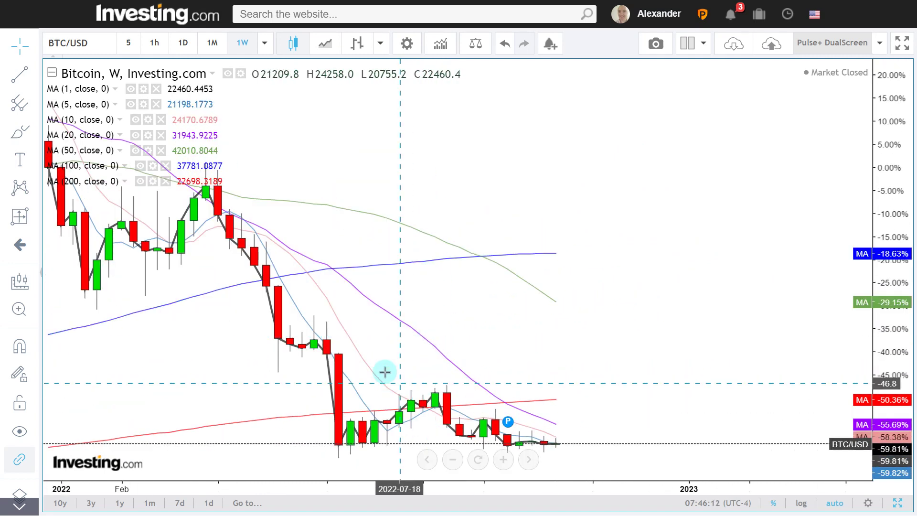
left_click_drag(420, 368, 439, 409)
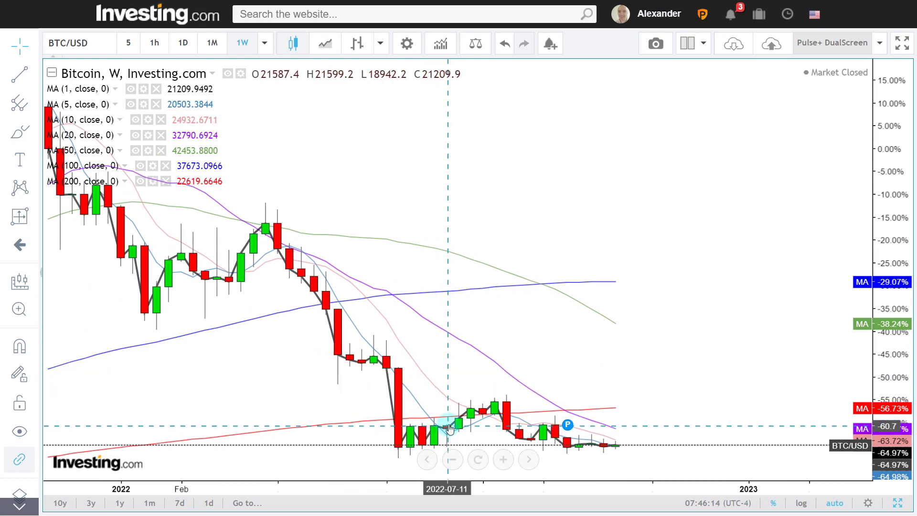
left_click_drag(407, 363, 497, 363)
scroll(496, 365, "up", 3)
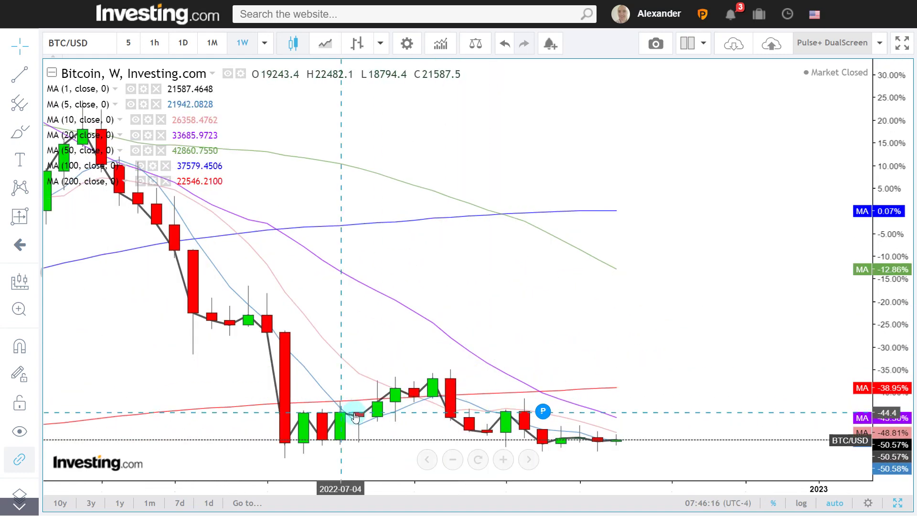
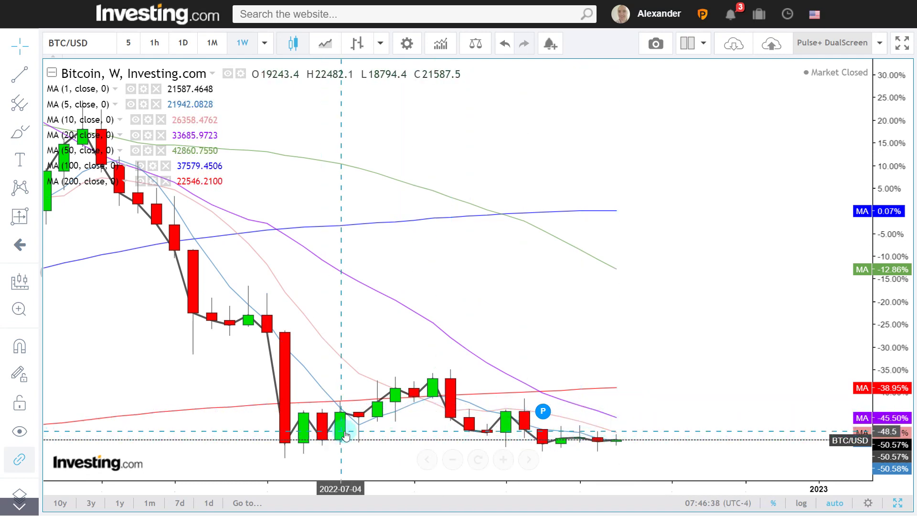
Show BTC/USD on the daily timeframe and examine its price action from July through August 2022
left_click(179, 48)
scroll(363, 257, "down", 2)
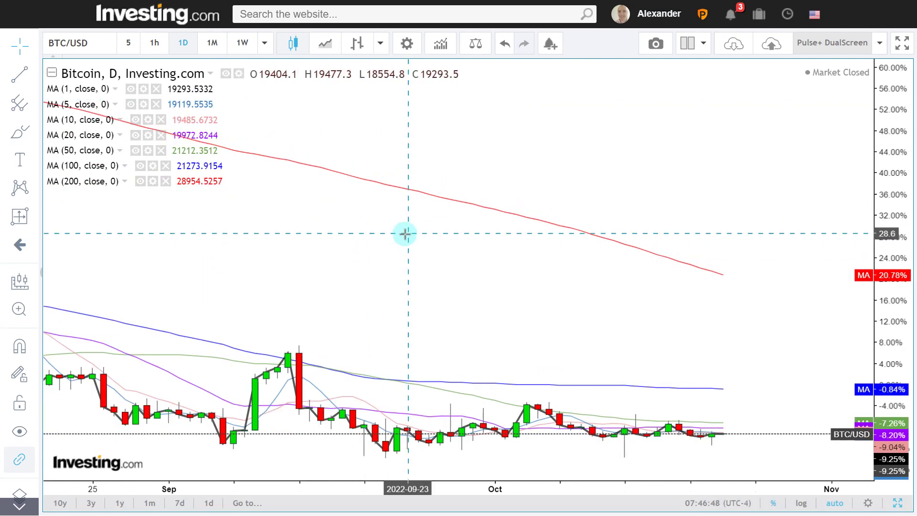
scroll(404, 233, "down", 1)
scroll(404, 233, "up", 3)
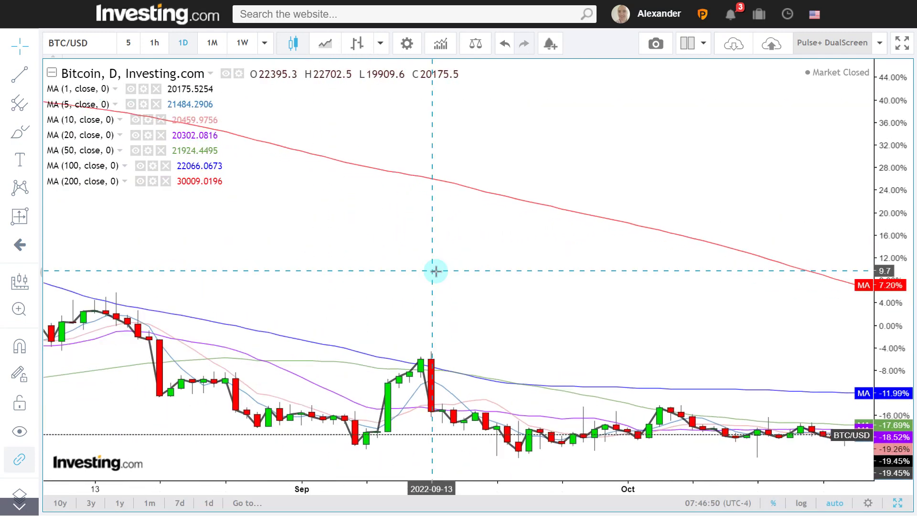
left_click_drag(269, 275, 587, 274)
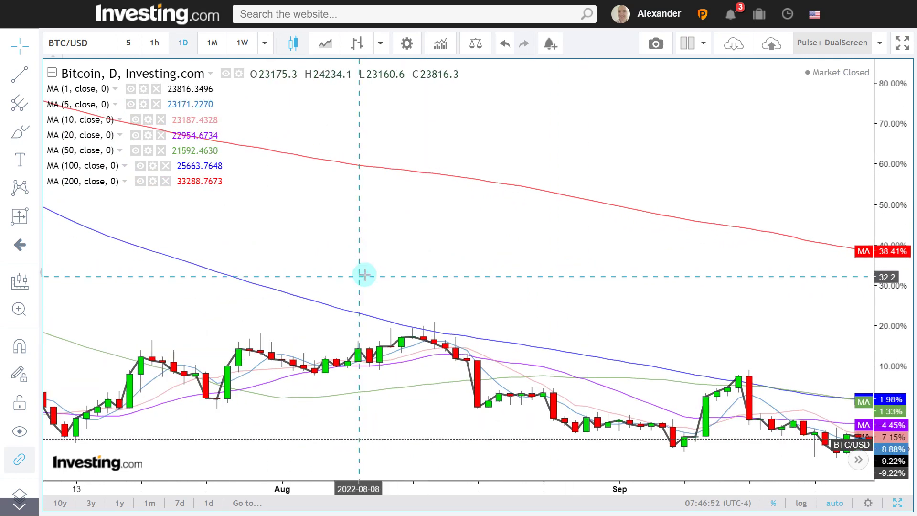
left_click_drag(379, 276, 517, 282)
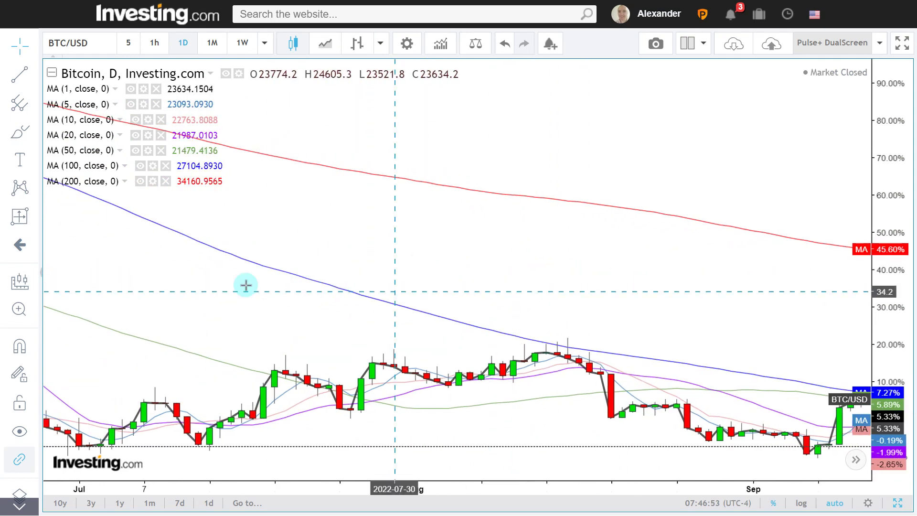
Measure the price and date range from Bitcoin's mid-July candles to its mid-August high on the daily chart
left_click(27, 214)
left_click(136, 357)
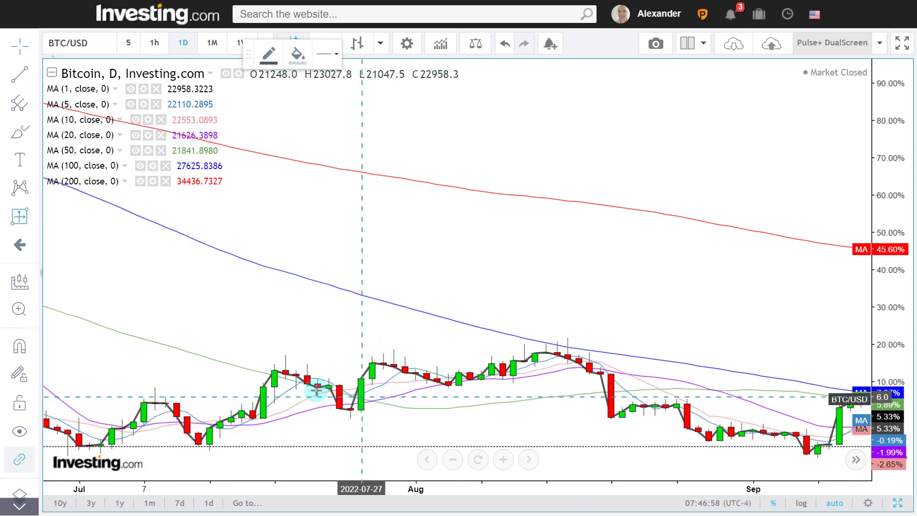
mouse_move(274, 383)
left_mouse_down()
mouse_move(353, 392)
mouse_move(329, 398)
mouse_move(318, 388)
mouse_move(331, 384)
mouse_move(311, 384)
mouse_move(333, 380)
mouse_move(330, 402)
mouse_move(316, 425)
mouse_move(310, 409)
mouse_move(301, 430)
mouse_move(420, 363)
mouse_move(593, 352)
mouse_move(579, 337)
left_mouse_up()
Mark Bitcoin's October highs near the 50-day moving average with four pink arrows, and clear the annotations
left_click_drag(636, 303, 288, 287)
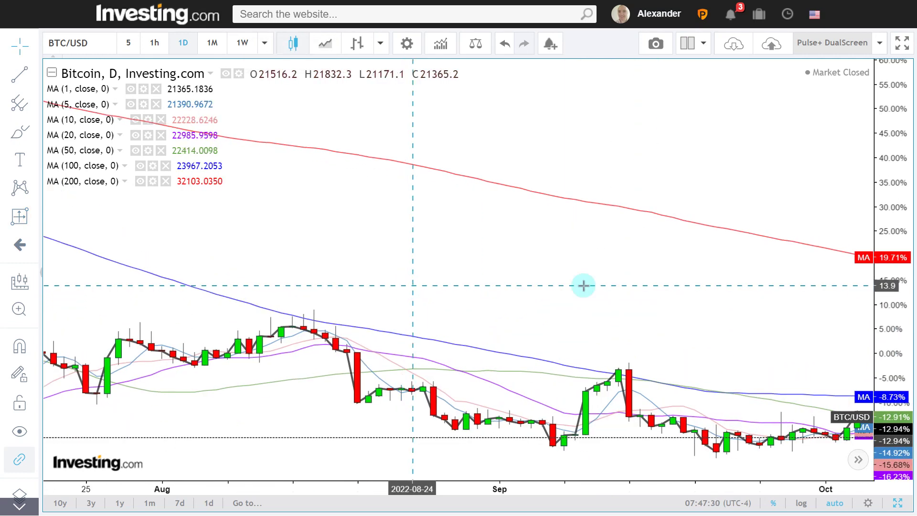
left_click_drag(638, 282, 300, 260)
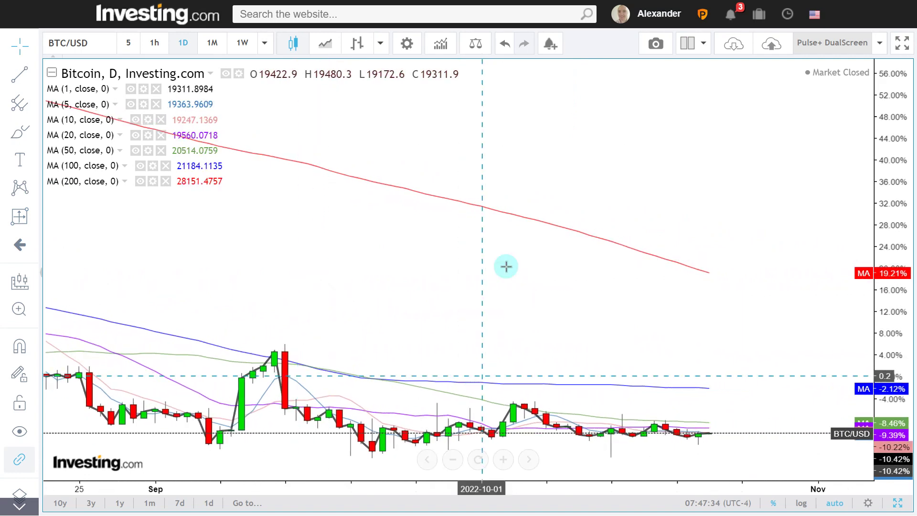
key("ctrl+shift+h")
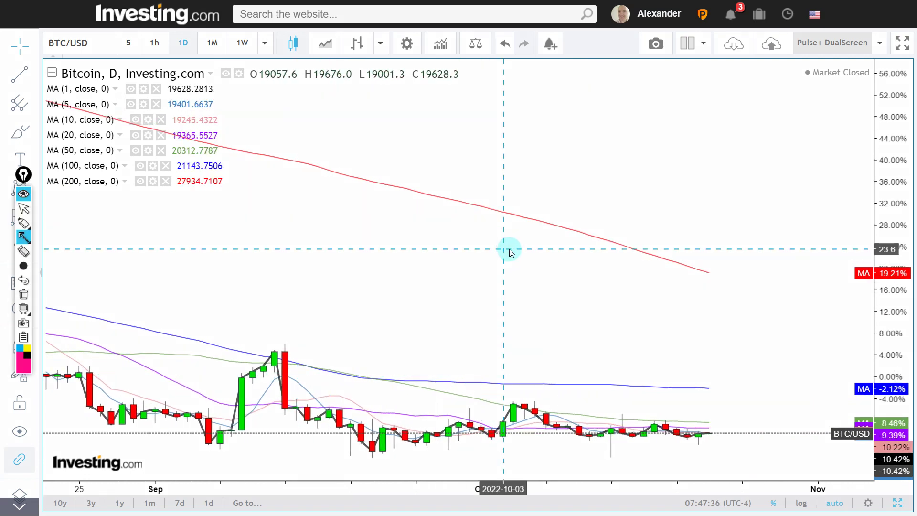
mouse_move(488, 246)
left_mouse_down()
mouse_move(518, 351)
mouse_move(513, 403)
left_mouse_up()
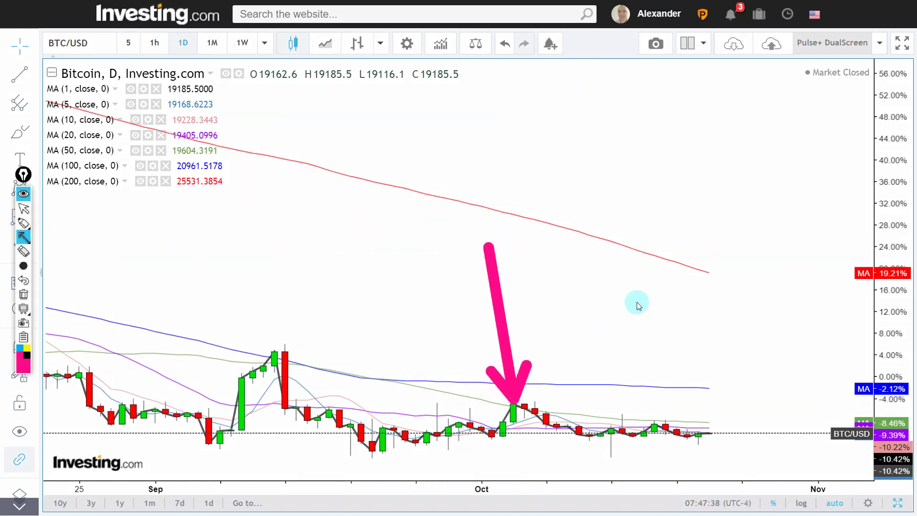
left_click_drag(638, 300, 537, 397)
mouse_move(677, 303)
left_mouse_down()
mouse_move(624, 382)
mouse_move(623, 414)
left_mouse_up()
left_click_drag(727, 328, 665, 414)
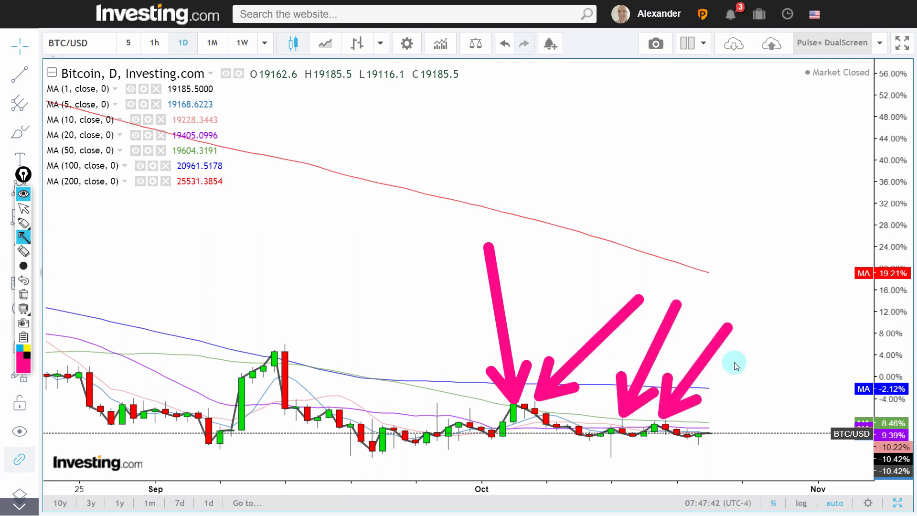
key("ctrl+shift+c")
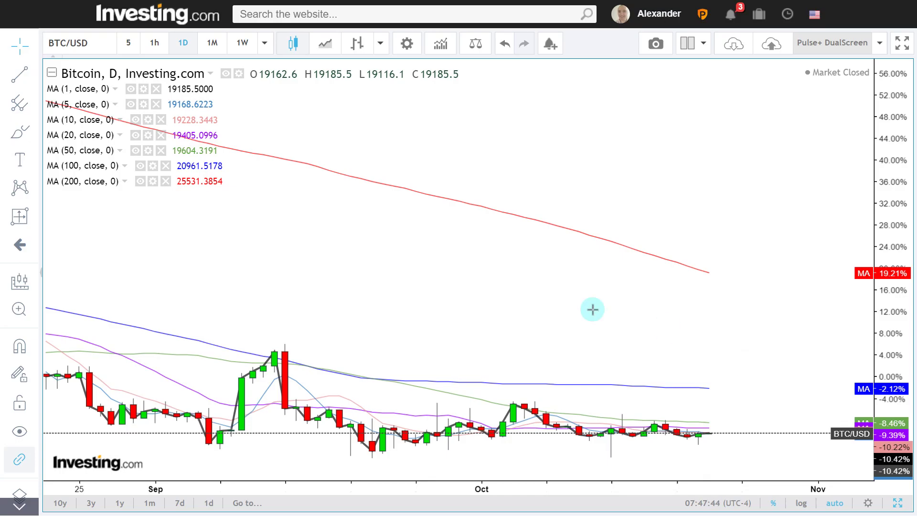
Switch back to the Excel watchlist and recheck the Bitcoin entry's title and technical note on the Laboratory sheet
key("alt+Tab")
left_click(342, 286)
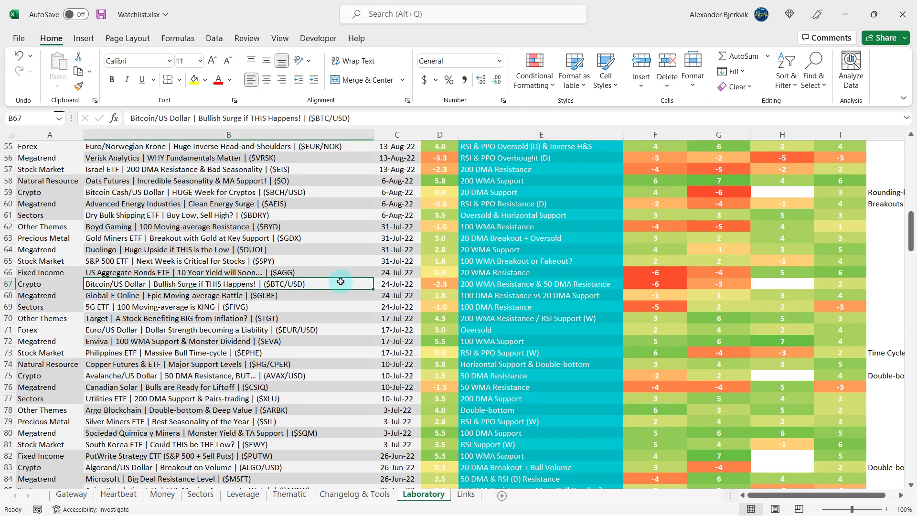
left_click(477, 281)
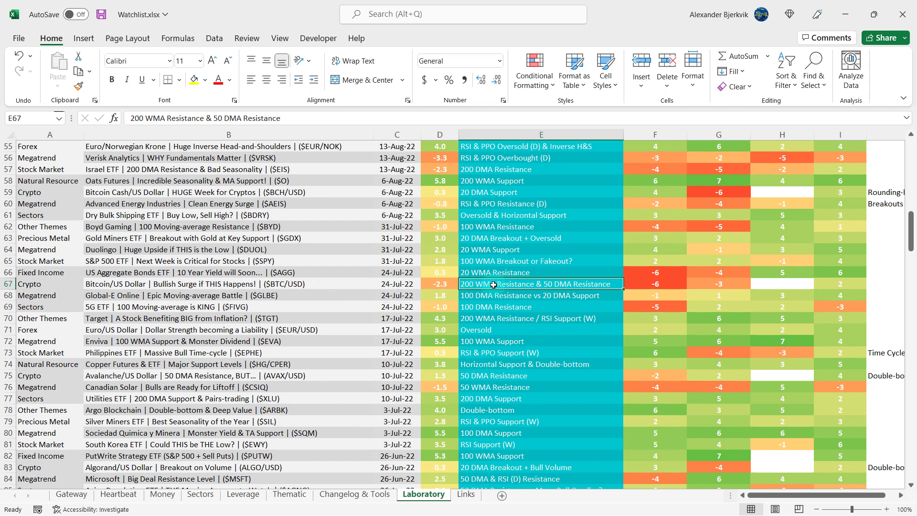
Clear BTC/USD's highlighting on the Money sheet by copying the ZAR/JPY cell's formatting onto it
left_click(170, 495)
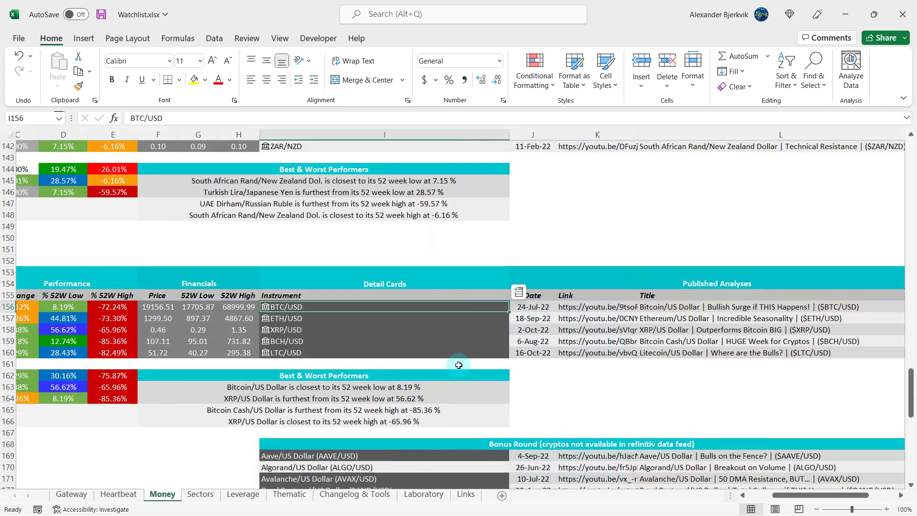
scroll(423, 398, "up", 2)
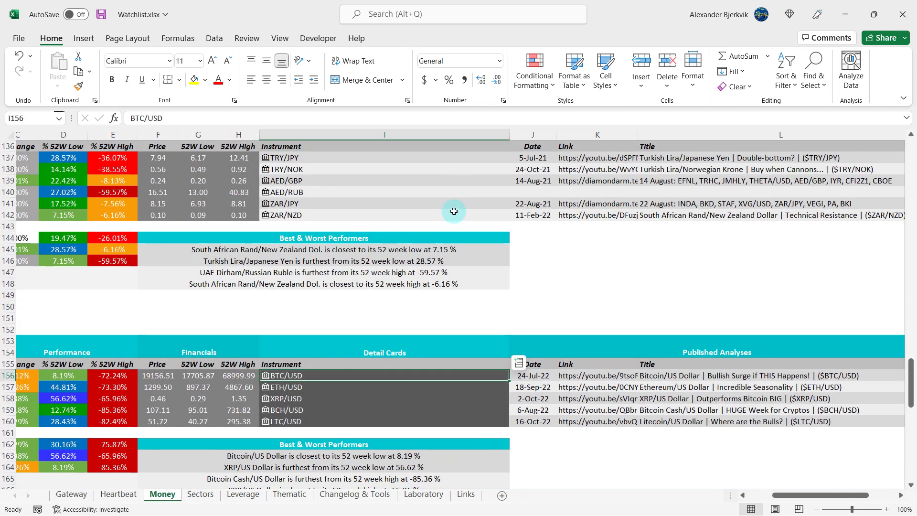
left_click(454, 205)
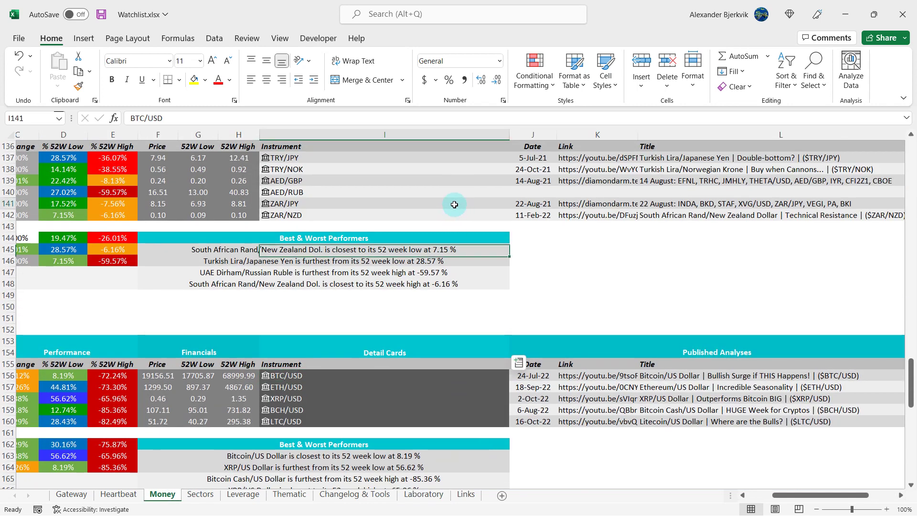
left_click(79, 86)
scroll(349, 328, "down", 1)
left_click(392, 341)
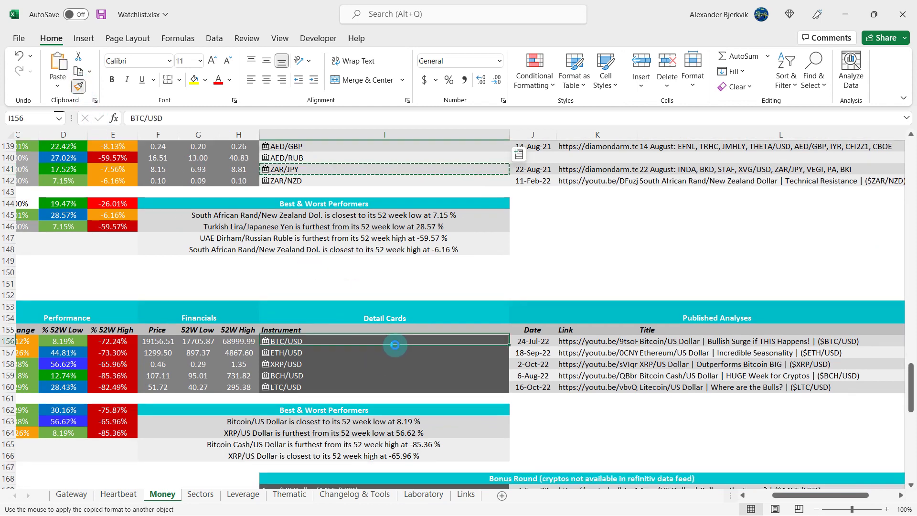
left_click(382, 283)
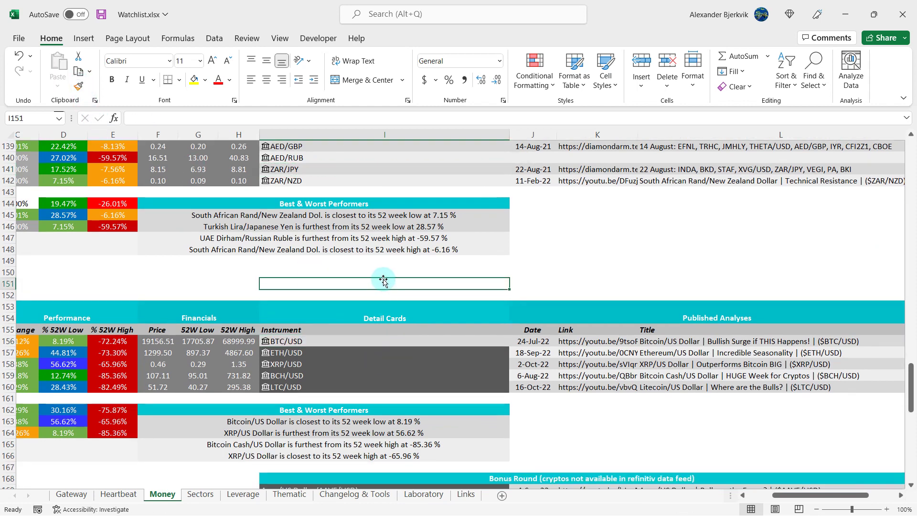
Look through the highlighted cryptos on the Money sheet and select Avalanche/US Dollar in the Bonus Round list
scroll(384, 281, "down", 3)
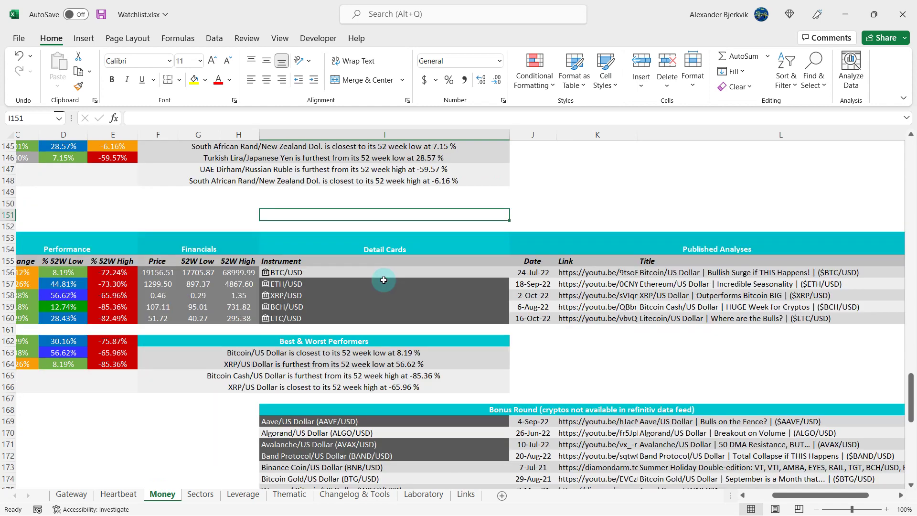
scroll(384, 280, "down", 2)
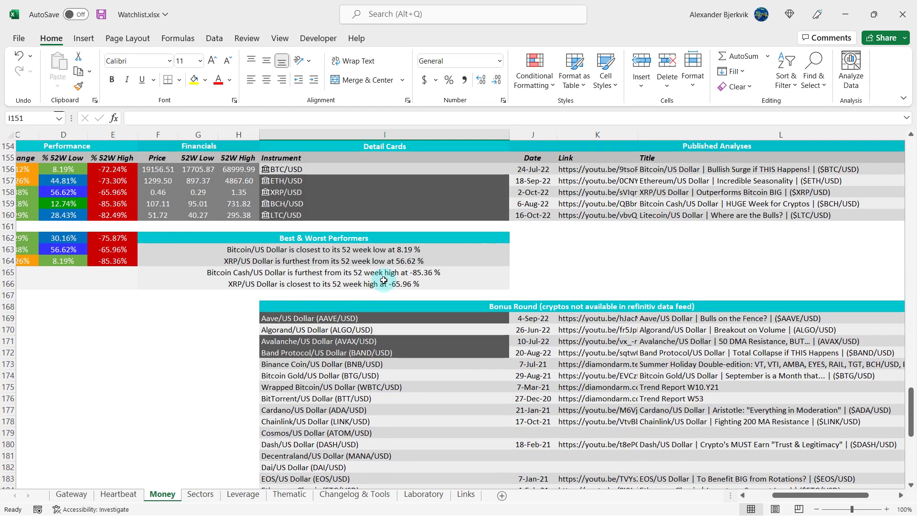
scroll(383, 280, "down", 1)
left_click(413, 315)
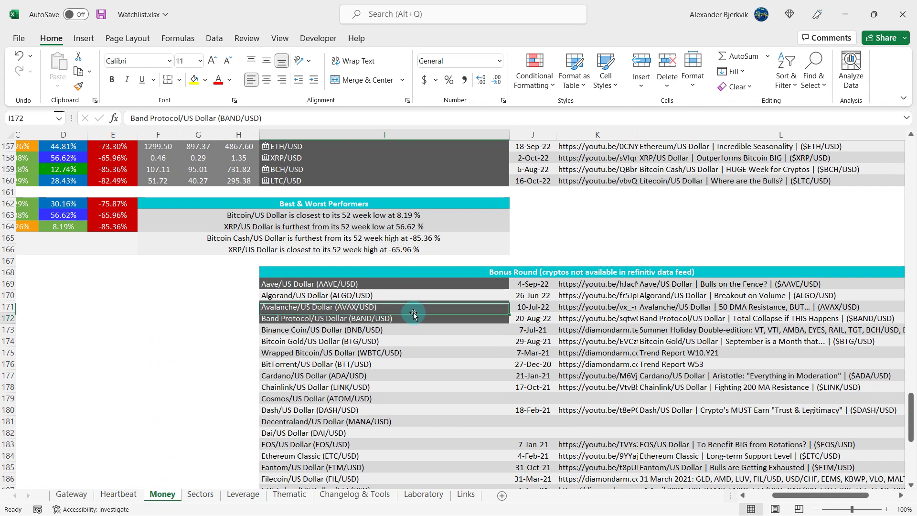
left_click(413, 310)
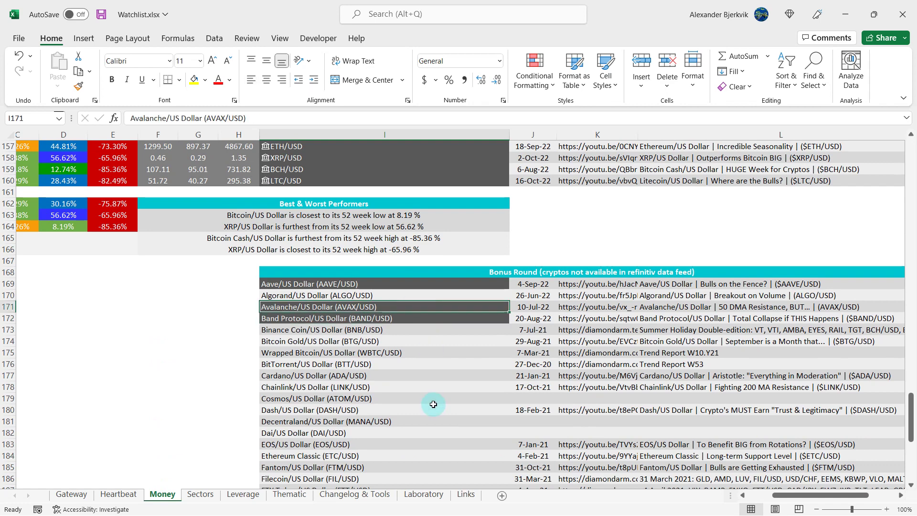
Review the Avalanche/US Dollar entry dated 10-Jul-22 on the Laboratory sheet, including its average score, technical note and last individual score
left_click(423, 494)
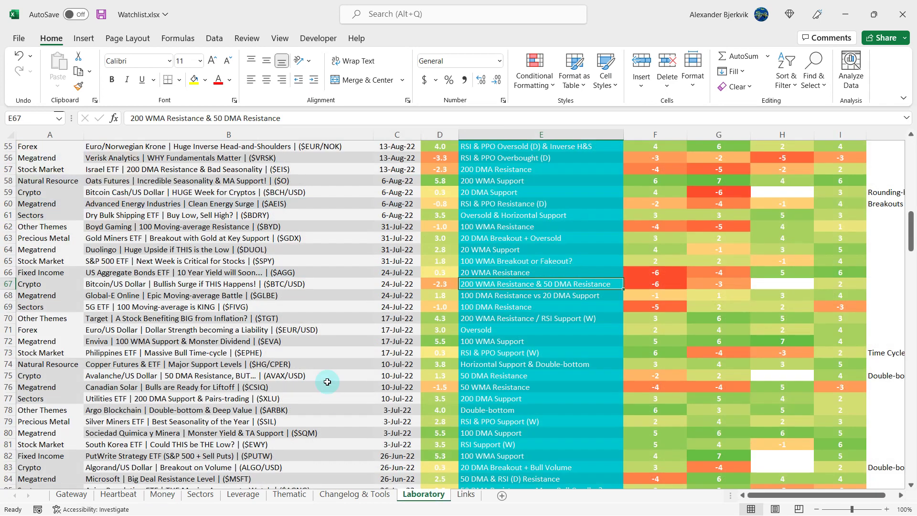
scroll(355, 358, "down", 1)
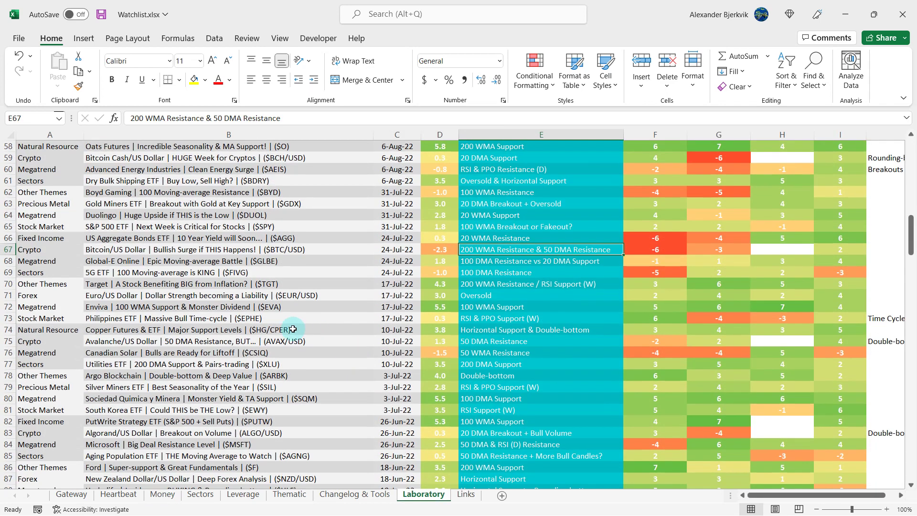
left_click(350, 342)
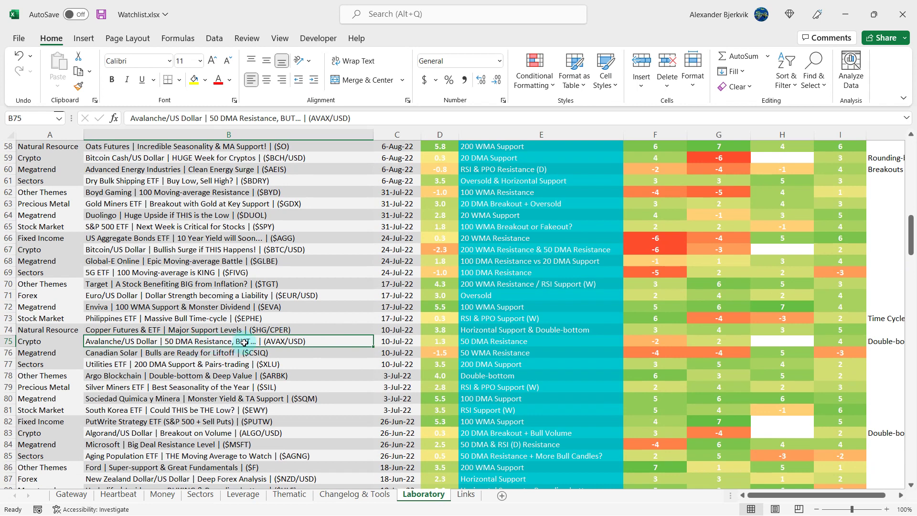
left_click(436, 341)
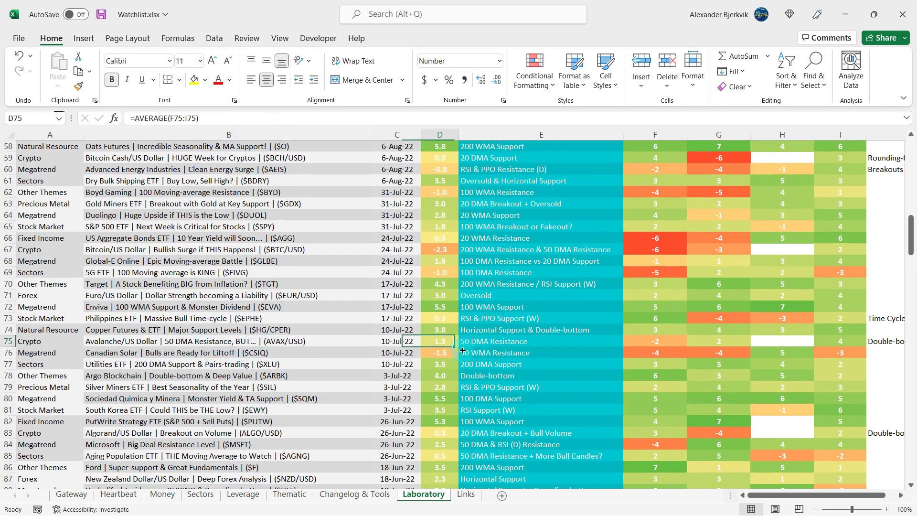
left_click(504, 343)
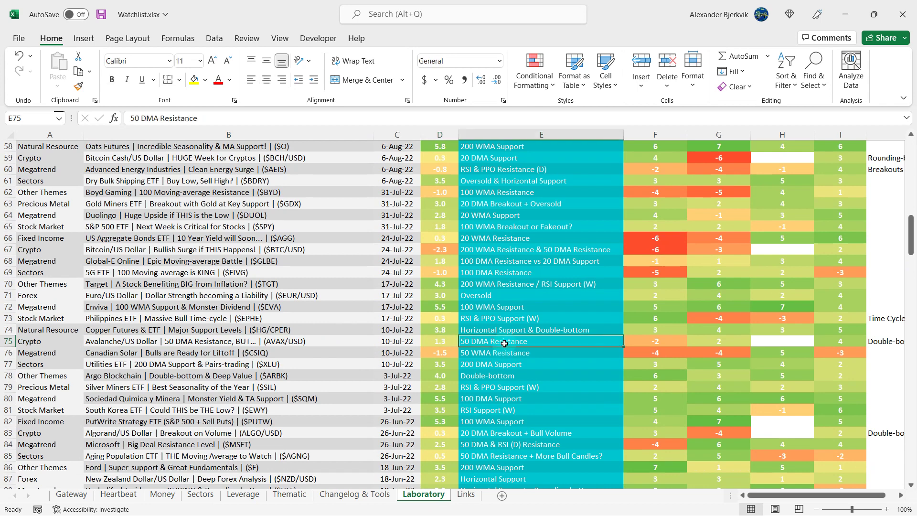
left_click(836, 346)
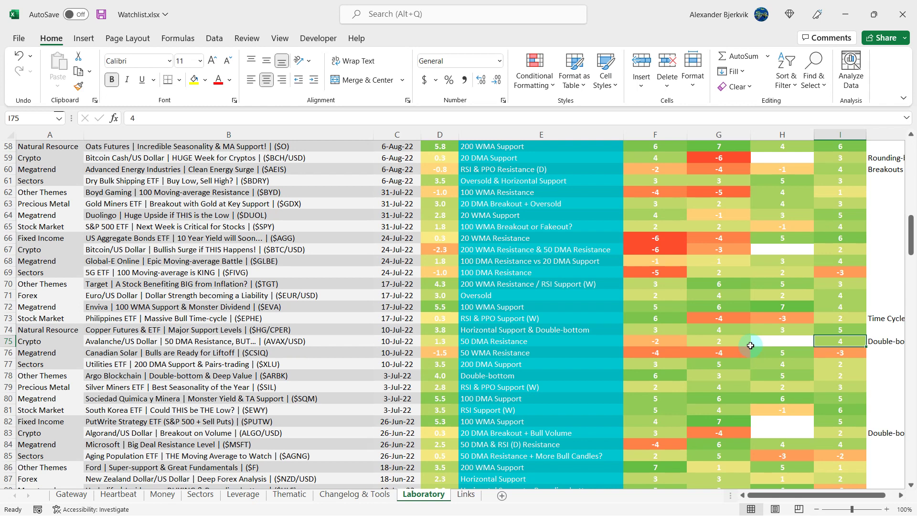
Read the extra comment on the Avalanche/US Dollar entry of the Laboratory sheet and return to its technical note
scroll(750, 345, "right", 2)
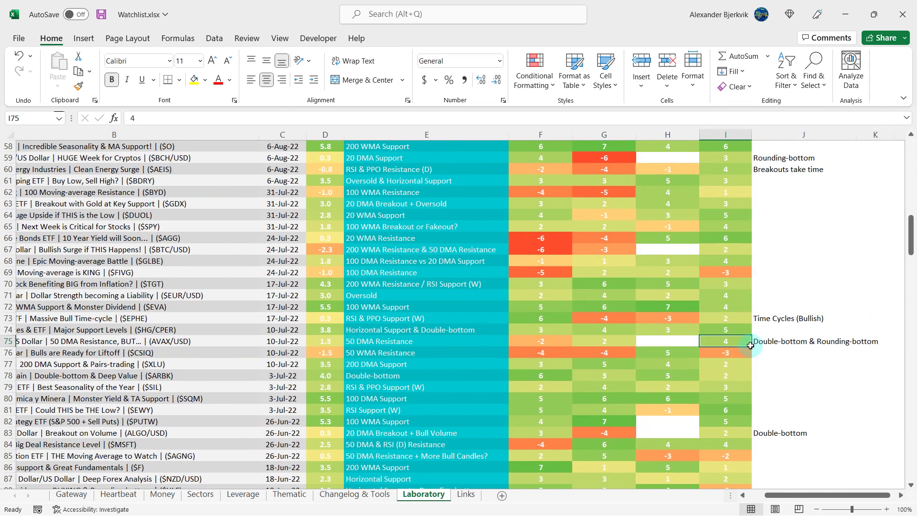
left_click(783, 342)
scroll(743, 343, "left", 2)
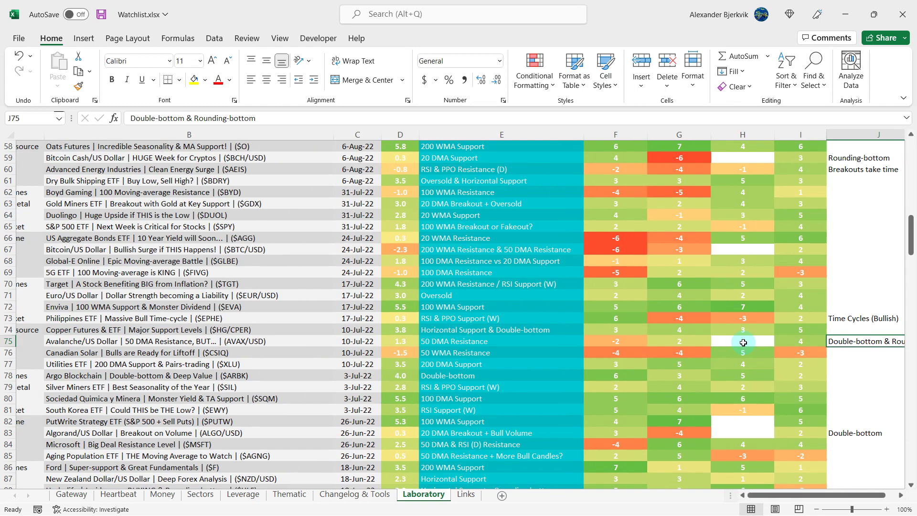
left_click(568, 351)
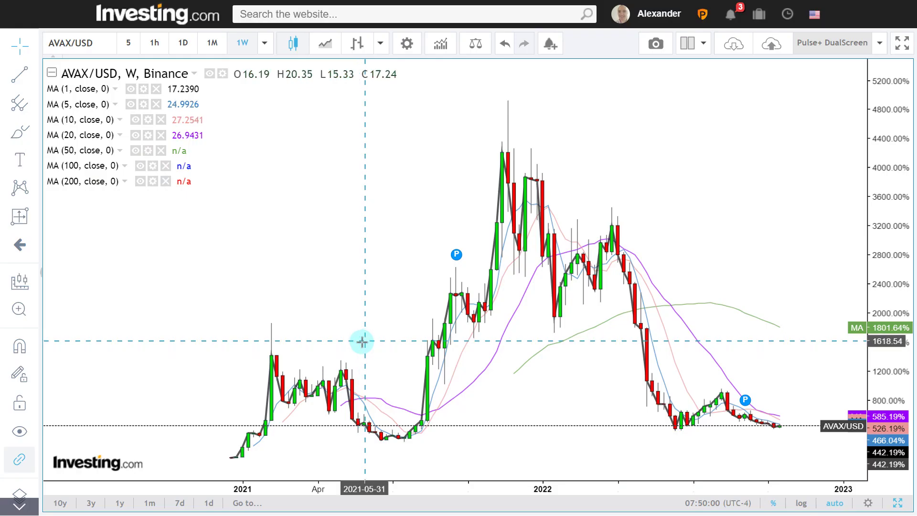
Switch to the AVAX/USD chart on Investing.com, set it to the daily interval and bring July 2022 into close view
scroll(364, 342, "up", 5)
scroll(364, 342, "up", 5)
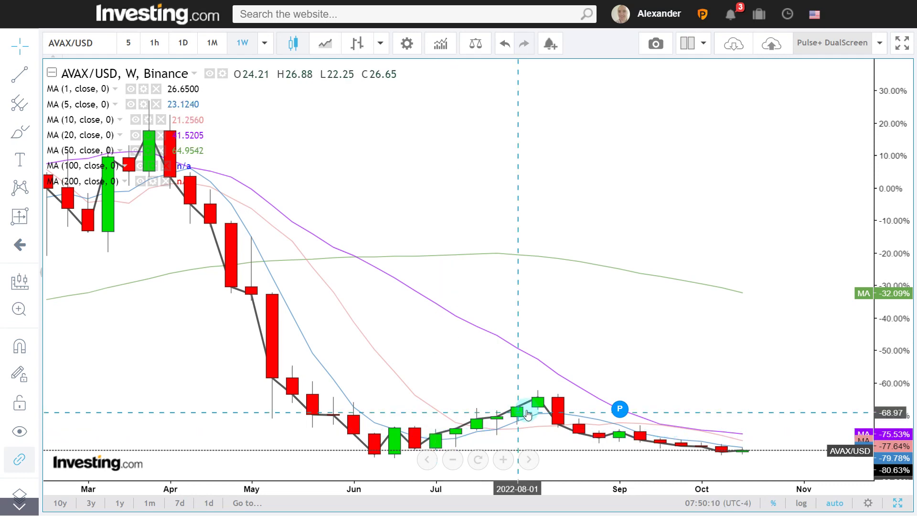
left_click(183, 43)
scroll(283, 291, "down", 8)
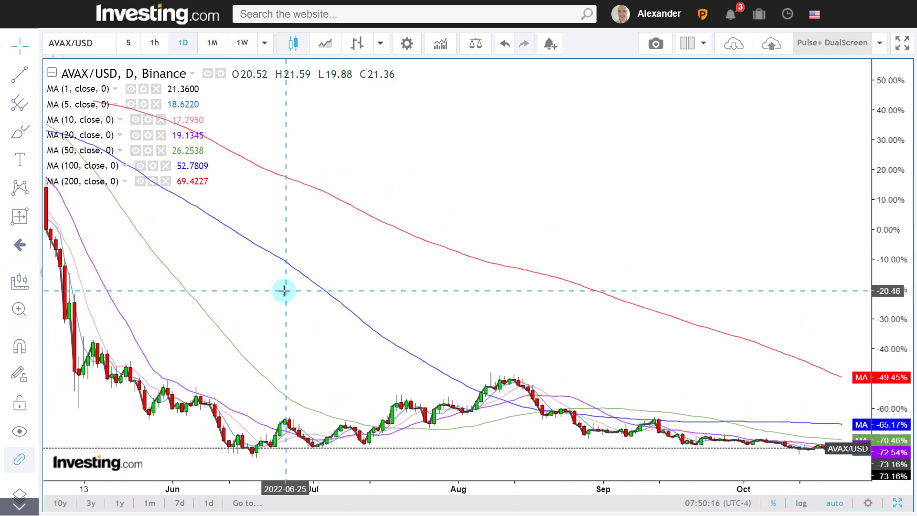
scroll(284, 291, "down", 2)
scroll(282, 290, "up", 3)
left_click_drag(282, 290, 387, 289)
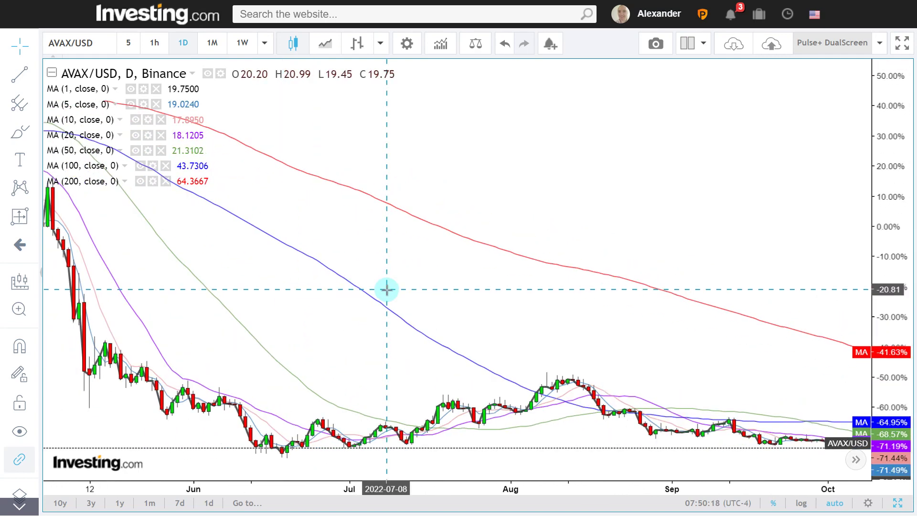
scroll(287, 280, "up", 2)
left_click_drag(286, 281, 460, 281)
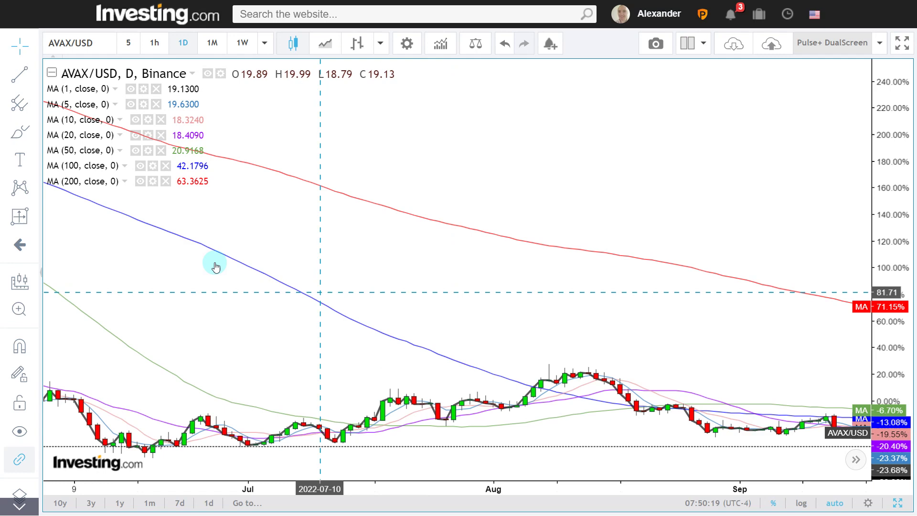
Measure AVAX/USD's move from 10 July 2022 to the mid-August peak and temporarily mark the two July 50-day-average tests with arrows
left_click(30, 210)
left_click(115, 356)
left_click(391, 415)
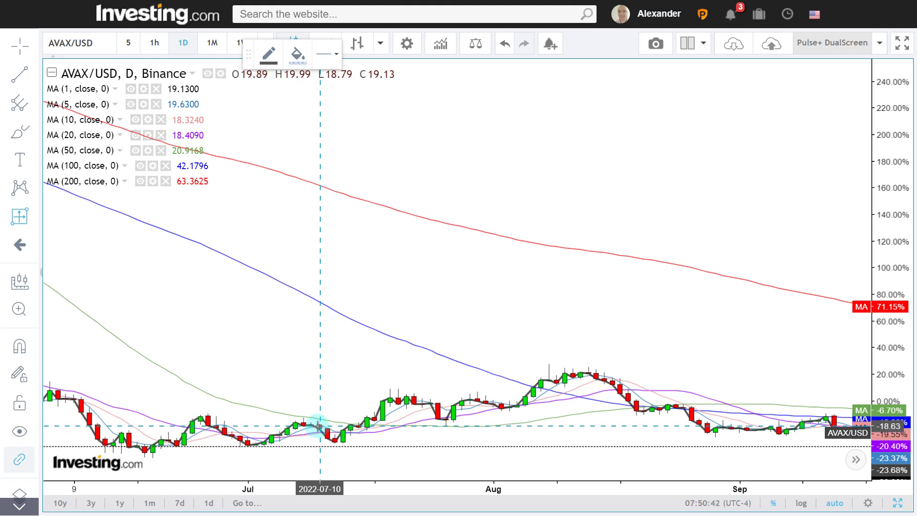
mouse_move(318, 426)
left_mouse_down()
mouse_move(332, 442)
mouse_move(281, 441)
mouse_move(327, 441)
mouse_move(542, 400)
mouse_move(594, 380)
mouse_move(592, 369)
left_mouse_up()
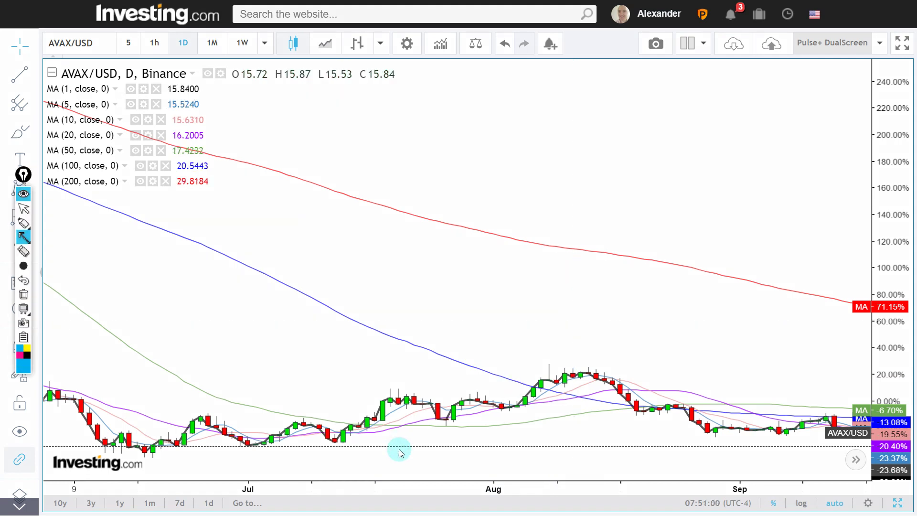
left_click(447, 426)
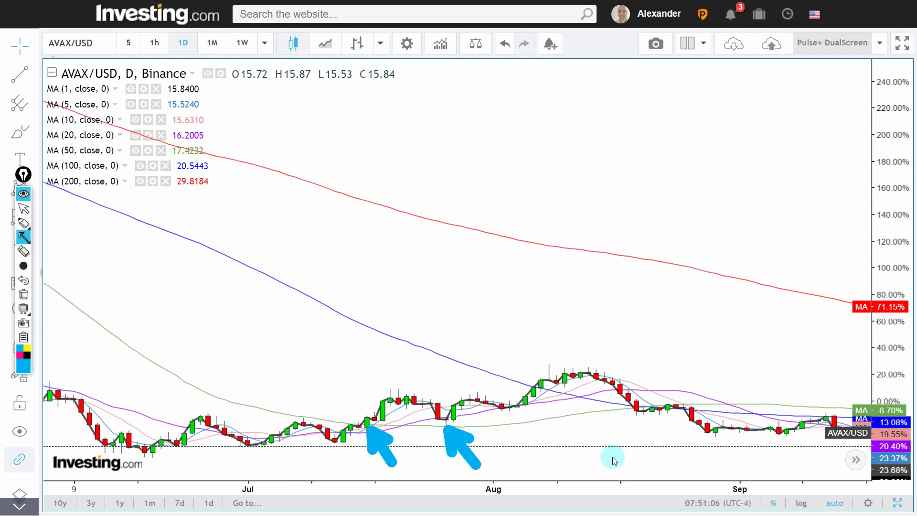
key("Escape")
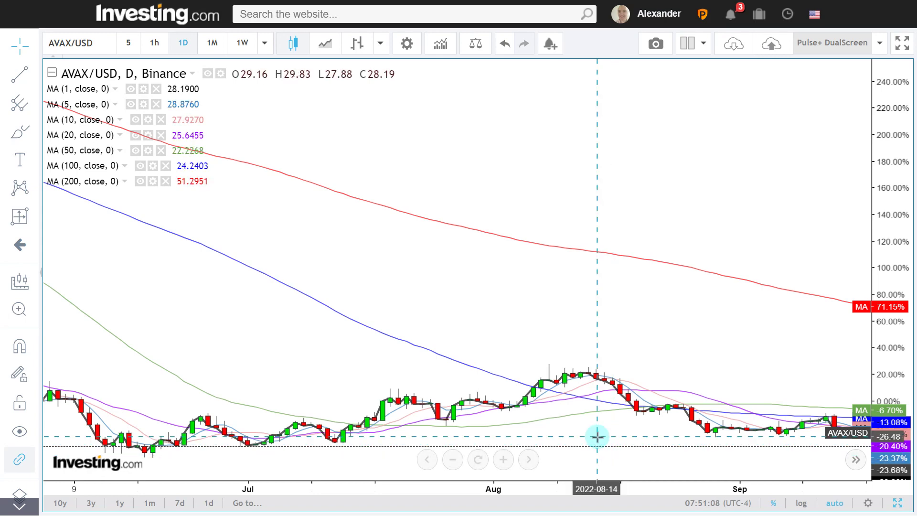
Examine AVAX/USD's daily price action from August to October 2022 against its moving averages, and set the chart back to weekly
scroll(597, 436, "up", 5)
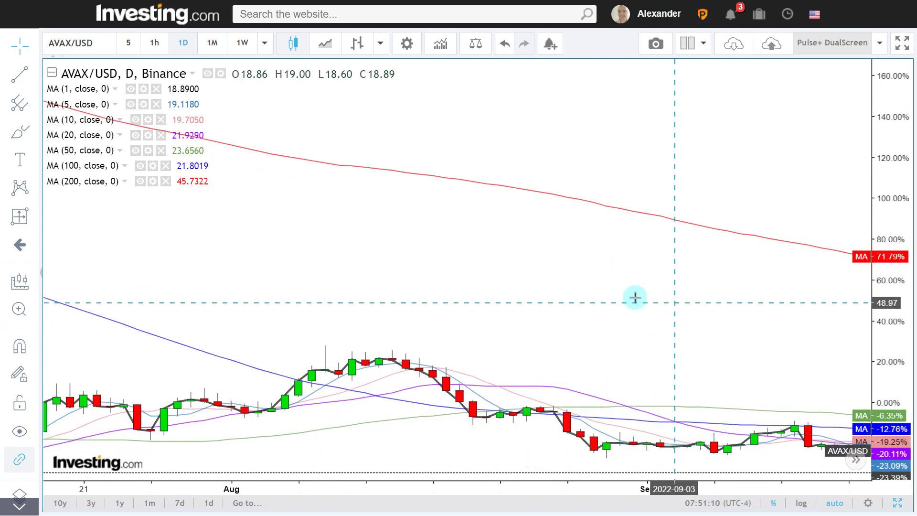
left_click_drag(635, 298, 357, 251)
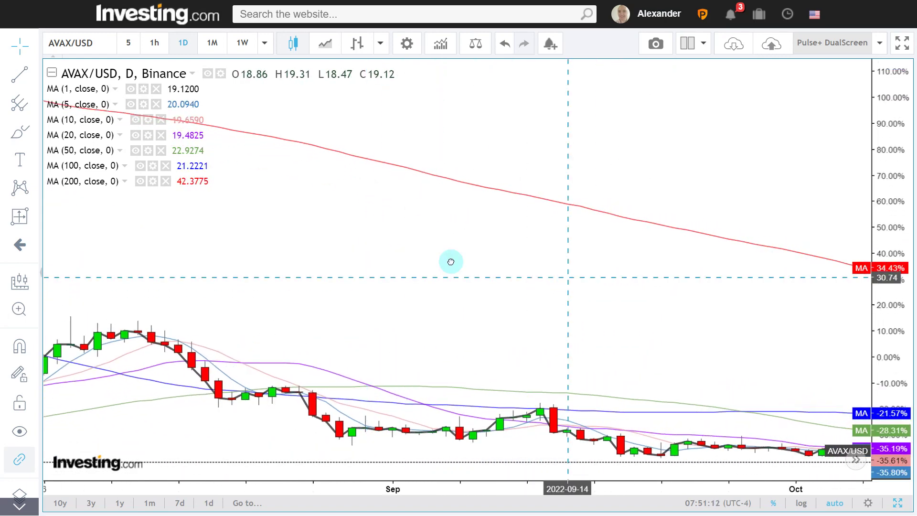
left_click_drag(451, 261, 423, 256)
scroll(452, 262, "down", 3)
left_click_drag(487, 264, 218, 346)
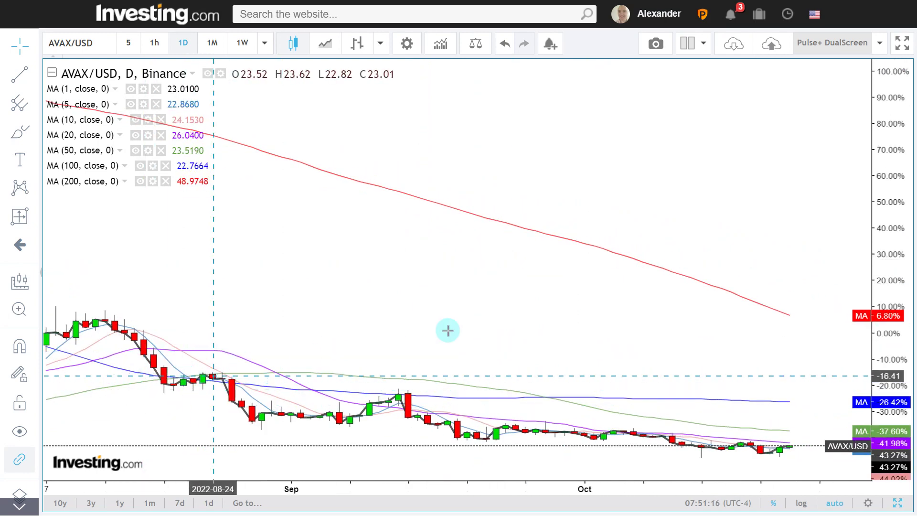
left_click_drag(448, 329, 502, 331)
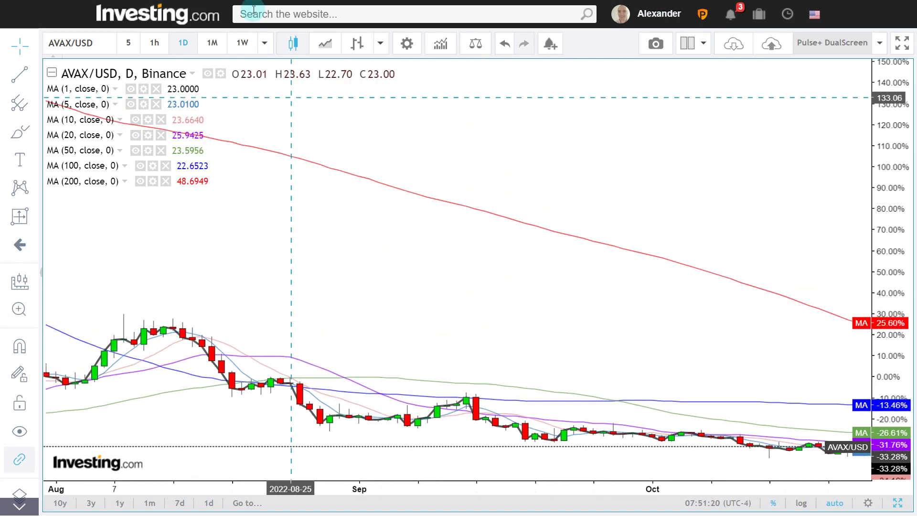
left_click(242, 43)
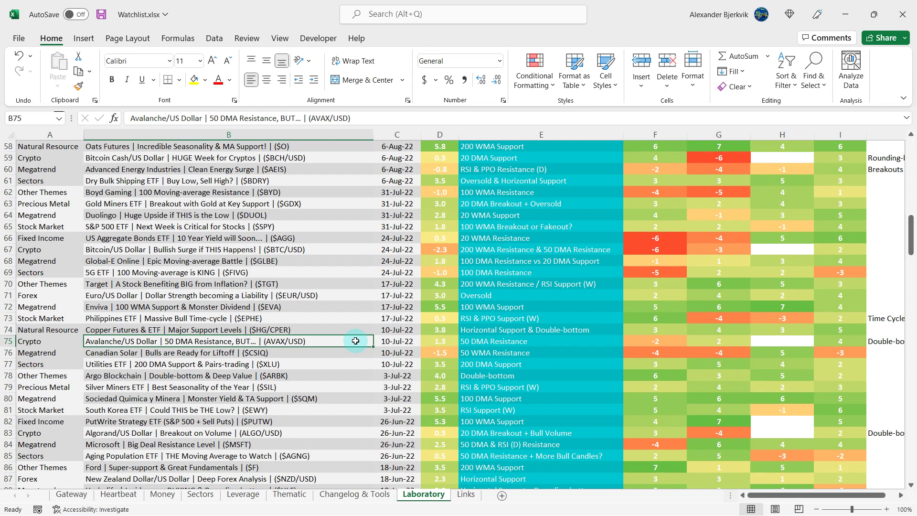
Switch back to the Excel watchlist and recheck the Avalanche entry's technical note and extra comment on the Laboratory sheet
left_click(520, 340)
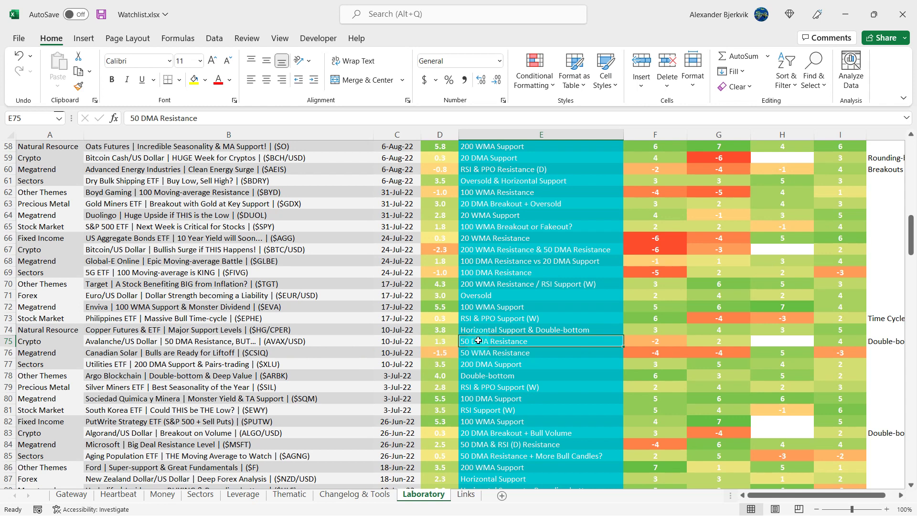
scroll(479, 341, "right", 3)
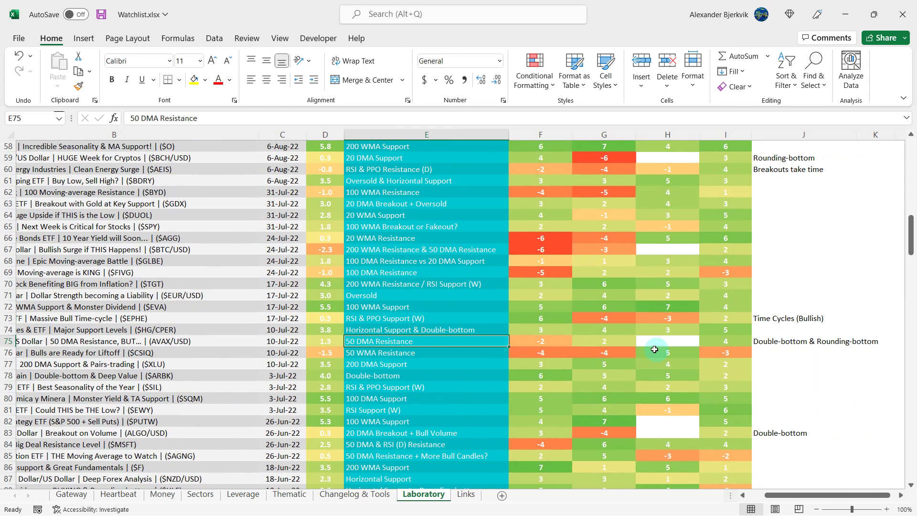
scroll(268, 330, "left", 3)
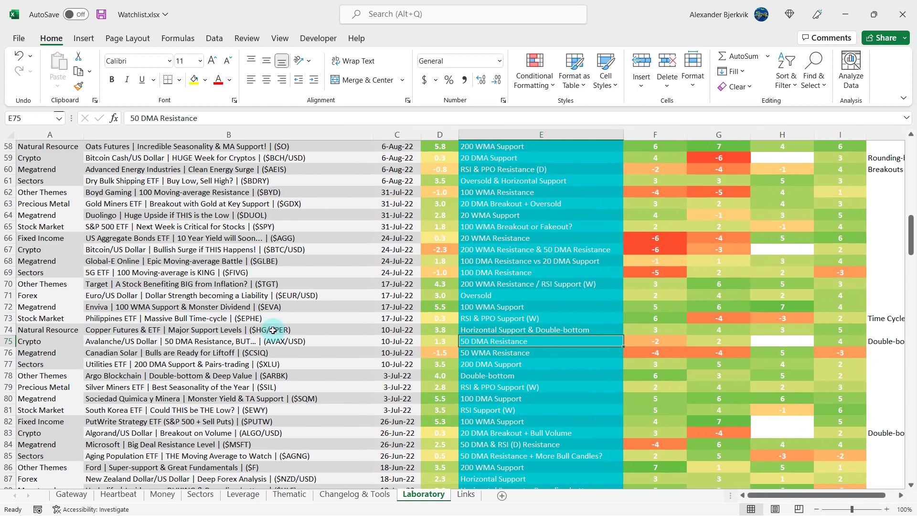
Clear Avalanche/US Dollar's highlighting on the Money sheet by copying the Wrapped Bitcoin/US Dollar cell's formatting onto it
left_click(160, 497)
left_click(472, 341)
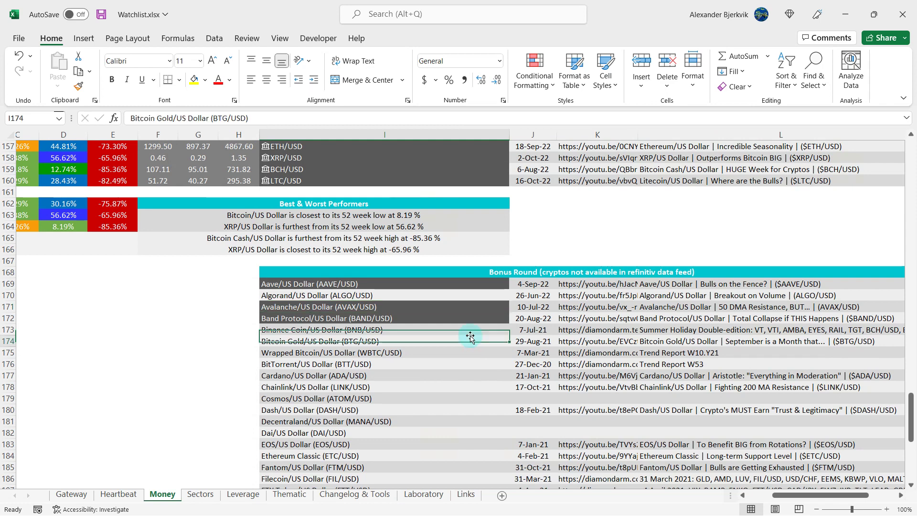
left_click(466, 352)
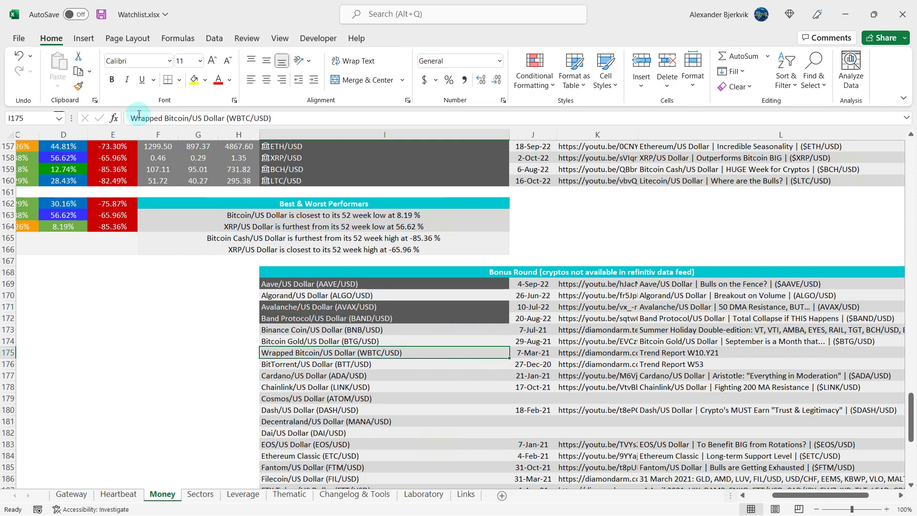
left_click(78, 87)
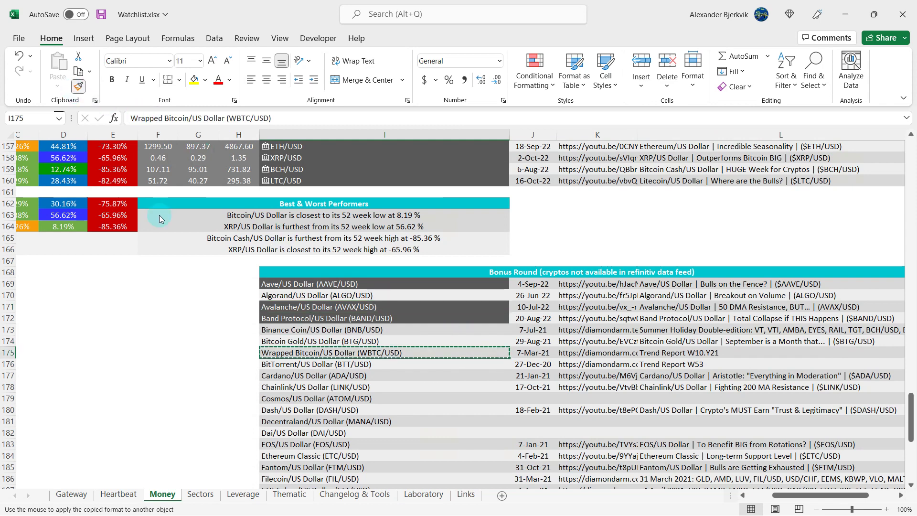
left_click(386, 308)
left_click(410, 339)
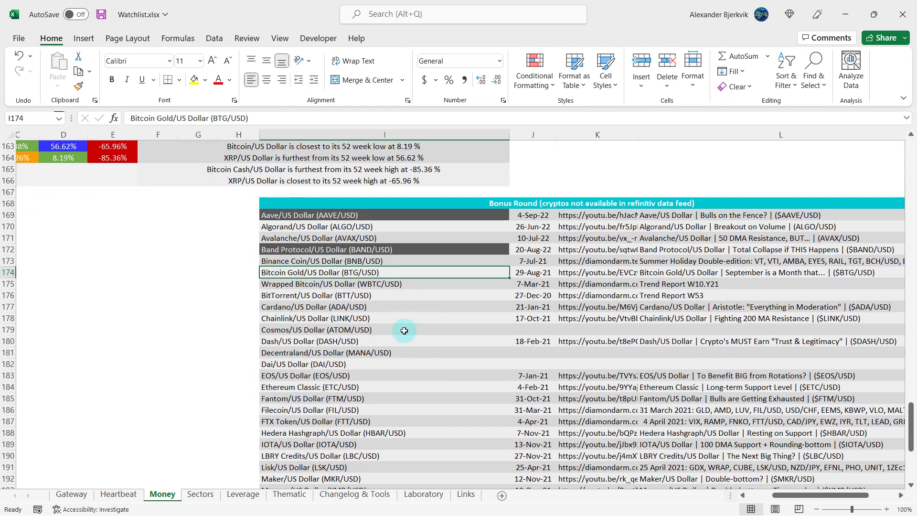
Check the rest of the Bonus Round list for highlighted cryptos and look through the Sectors sheet up to the materials and miners ETFs
scroll(411, 334, "down", 7)
scroll(404, 330, "down", 6)
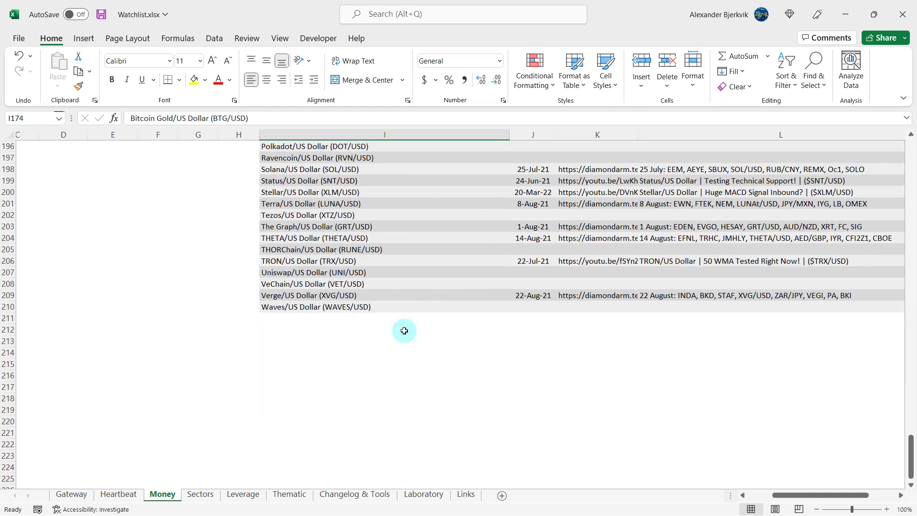
scroll(404, 331, "up", 16)
left_click(563, 317)
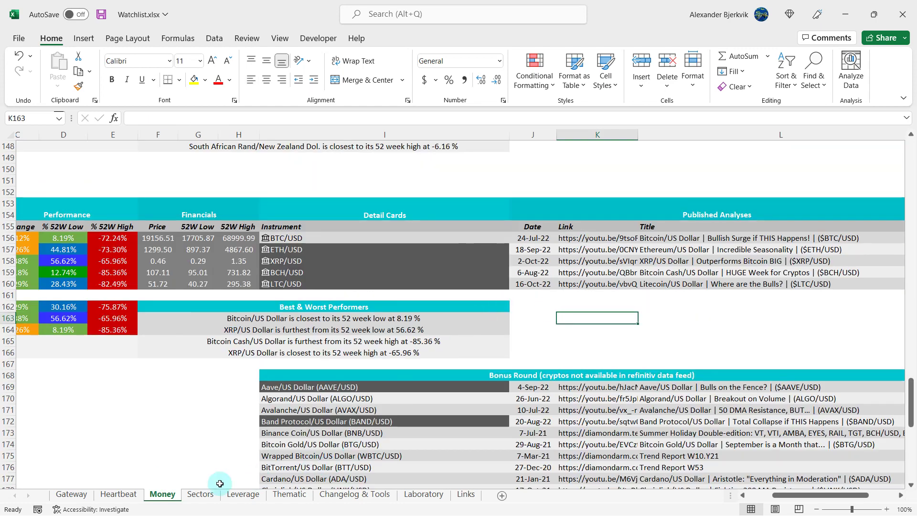
left_click(207, 499)
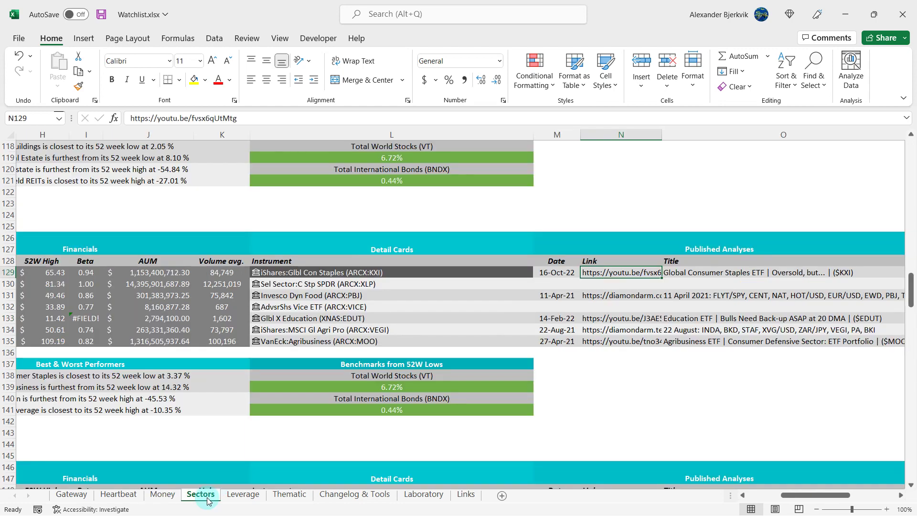
scroll(329, 413, "up", 16)
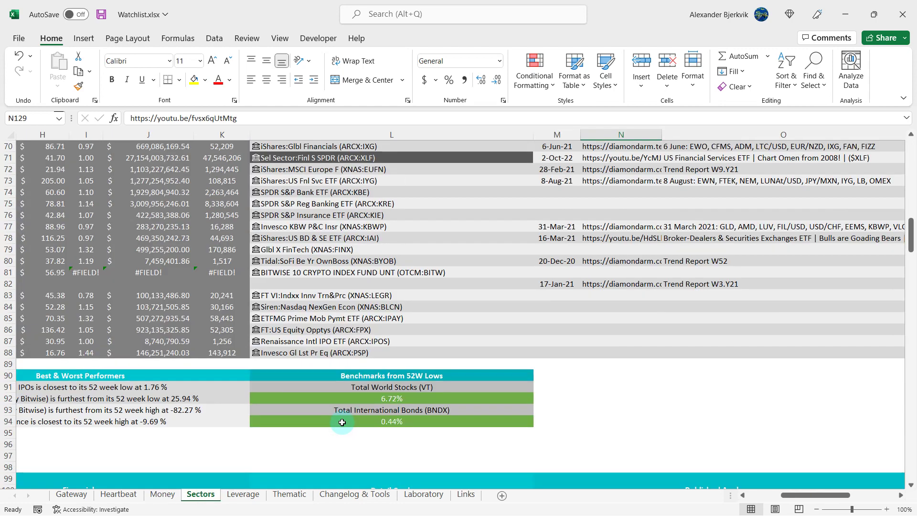
scroll(342, 422, "up", 20)
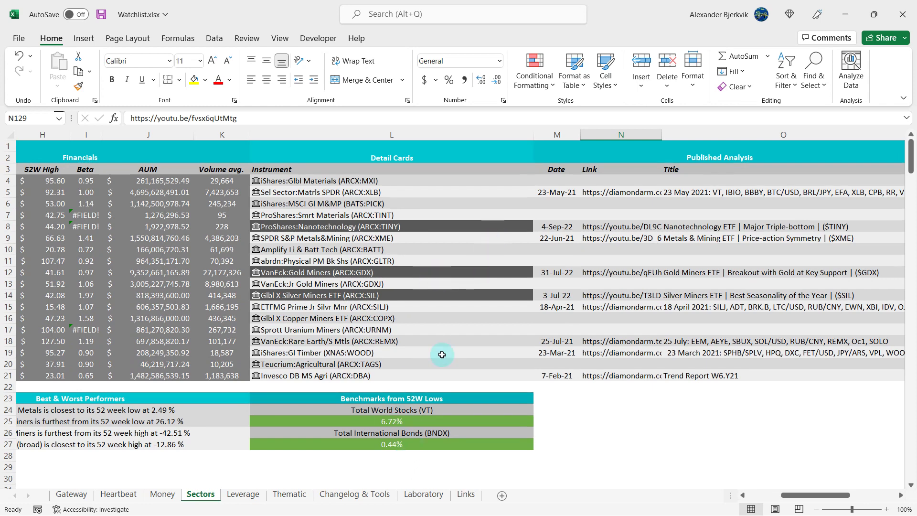
Review the Gold Miners ETF entry dated 31-Jul-22 on the Laboratory sheet and switch to the weekly GDX chart on Investing.com
left_click(434, 492)
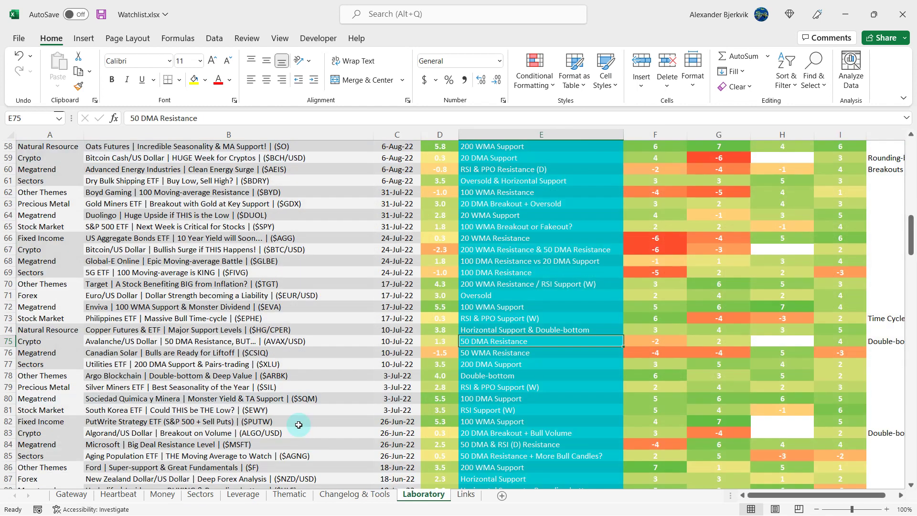
scroll(308, 384, "down", 1)
scroll(308, 384, "up", 2)
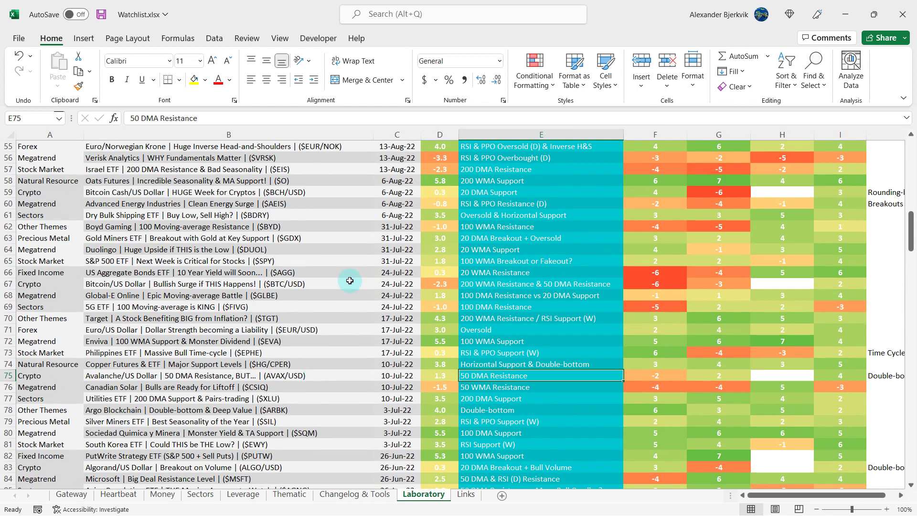
left_click(327, 234)
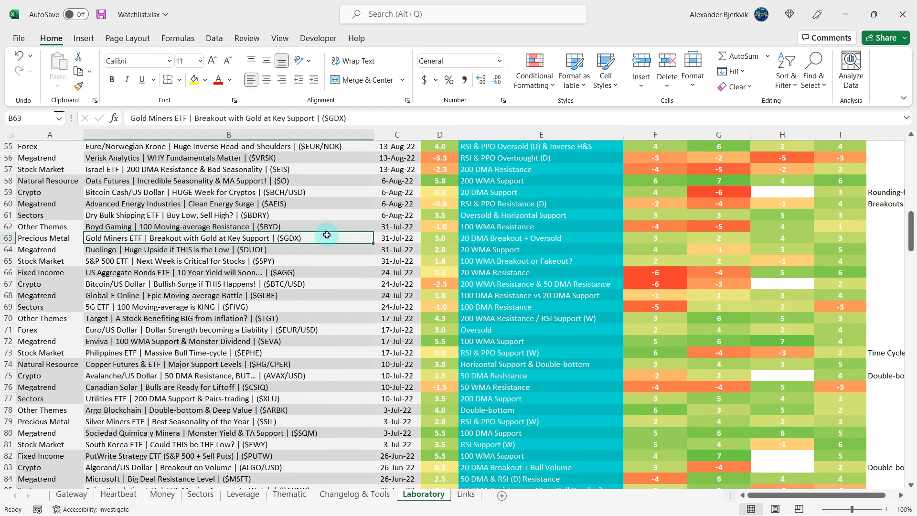
left_click(499, 242)
left_click(549, 244)
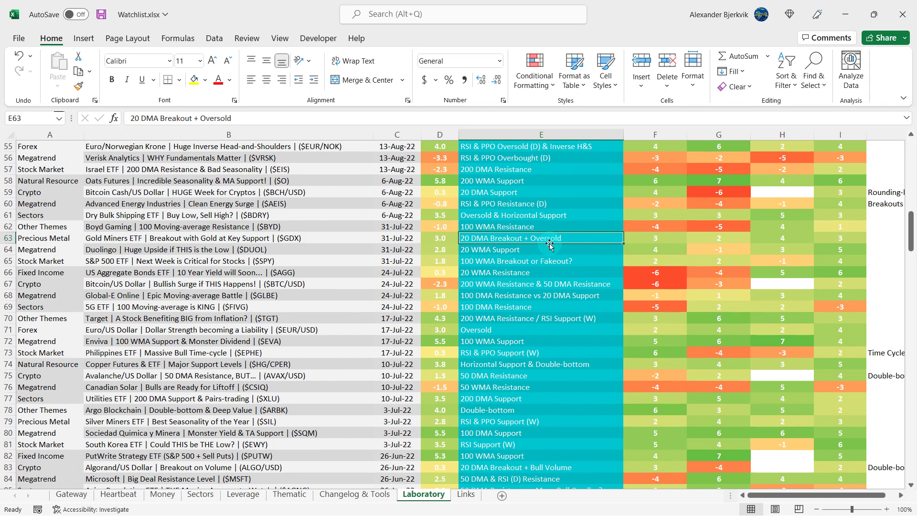
left_click(773, 237)
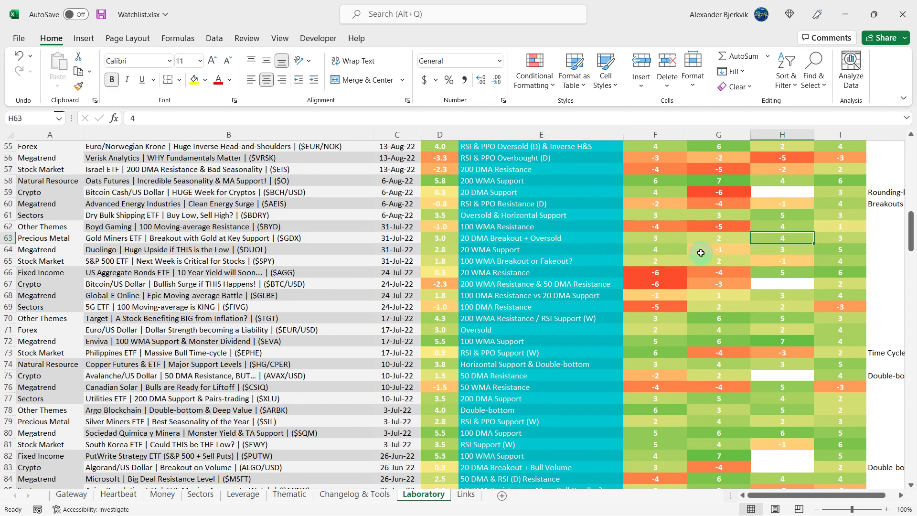
left_click(528, 236)
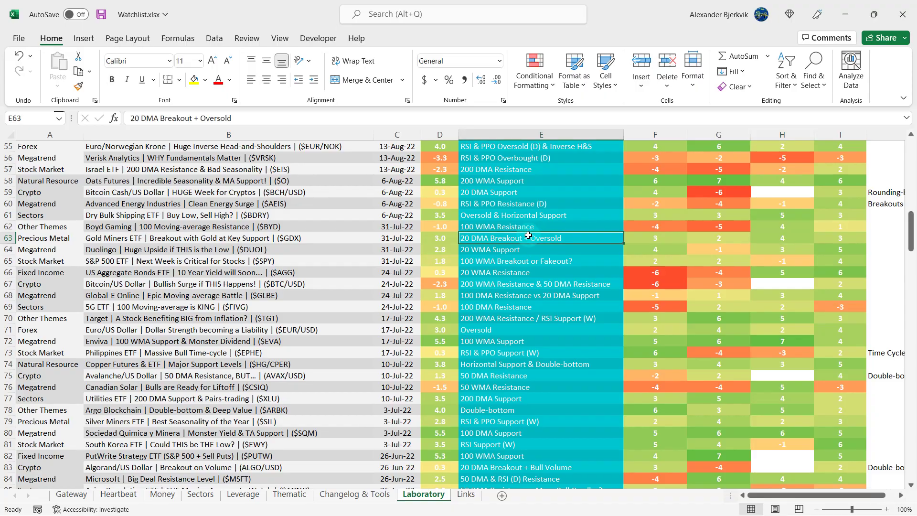
scroll(574, 292, "up", 3)
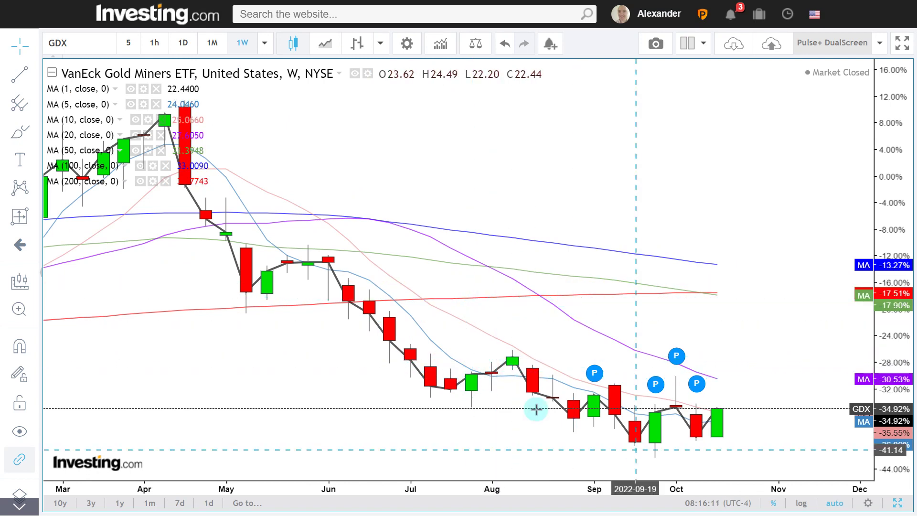
Show GDX on the daily timeframe and measure the price move from the 2022-07-29 candle up to the mid-August peak
left_click(183, 43)
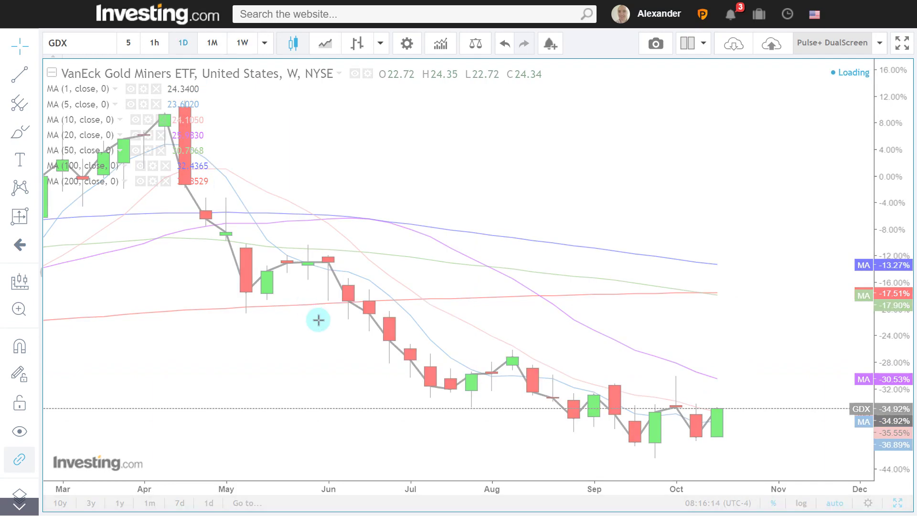
scroll(328, 323, "down", 2)
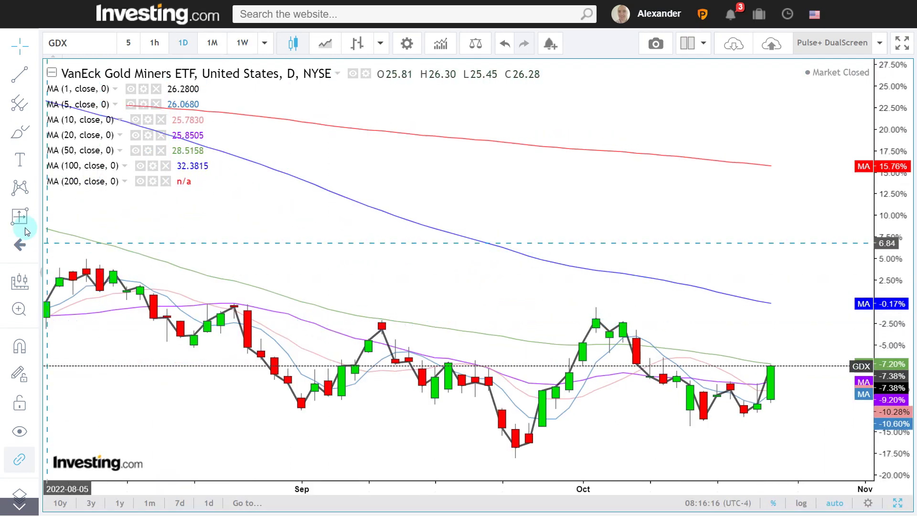
left_click(35, 218)
left_click(135, 357)
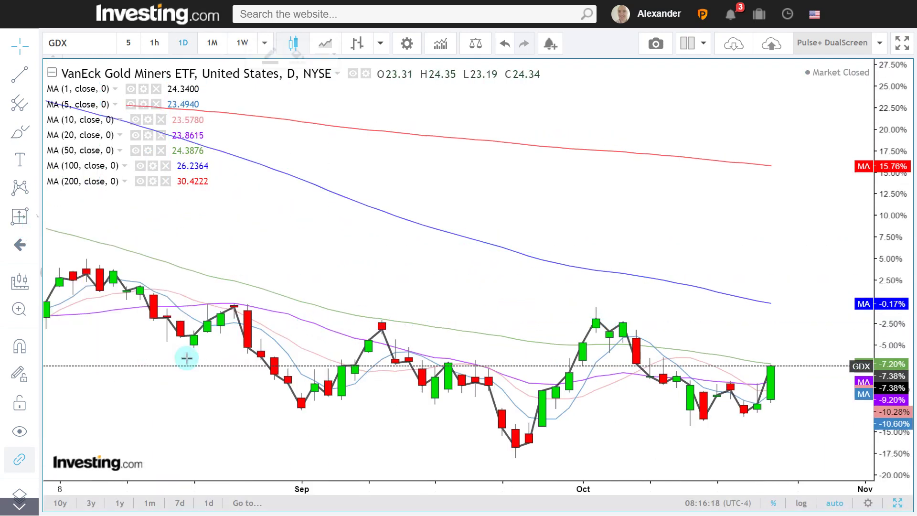
scroll(247, 361, "down", 2)
scroll(250, 361, "down", 2)
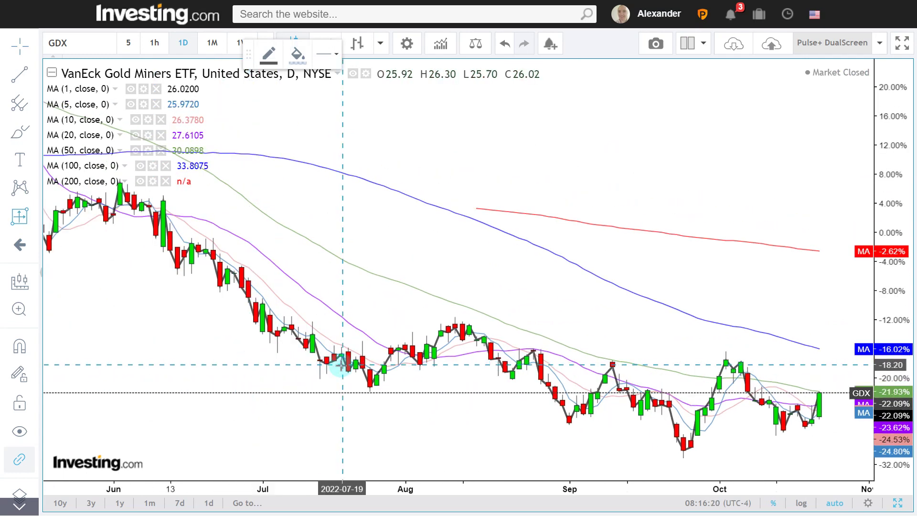
scroll(319, 362, "up", 1)
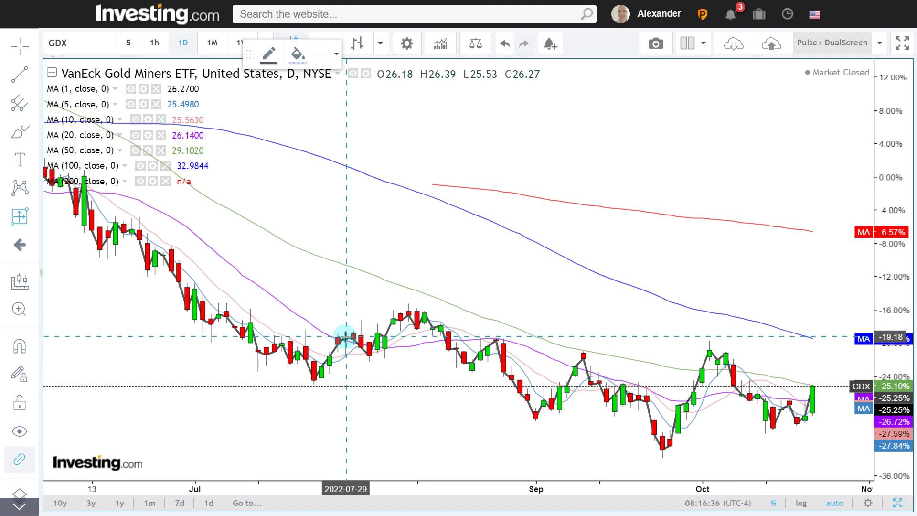
left_click(345, 337, "shift")
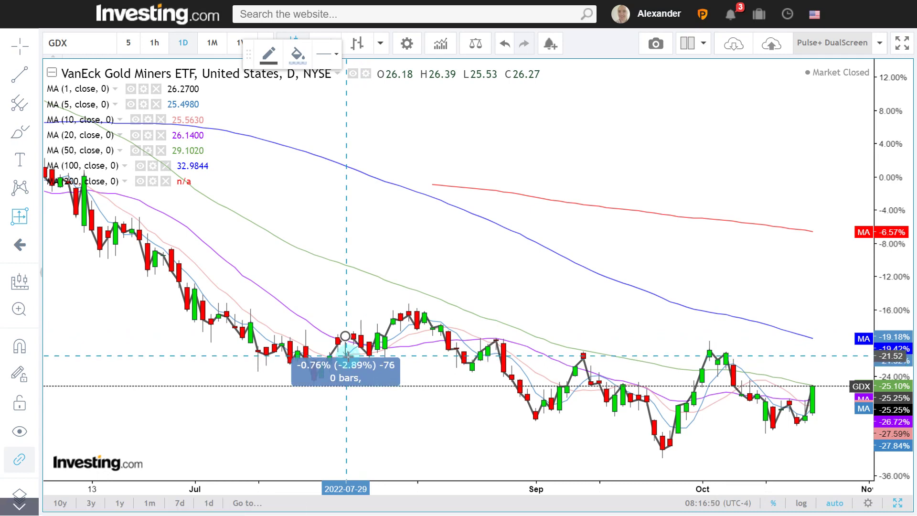
left_click(411, 304)
Point three pink arrows at the late-August GDX candles touching the 20-day moving average, and clear the annotations
scroll(400, 377, "left", 5)
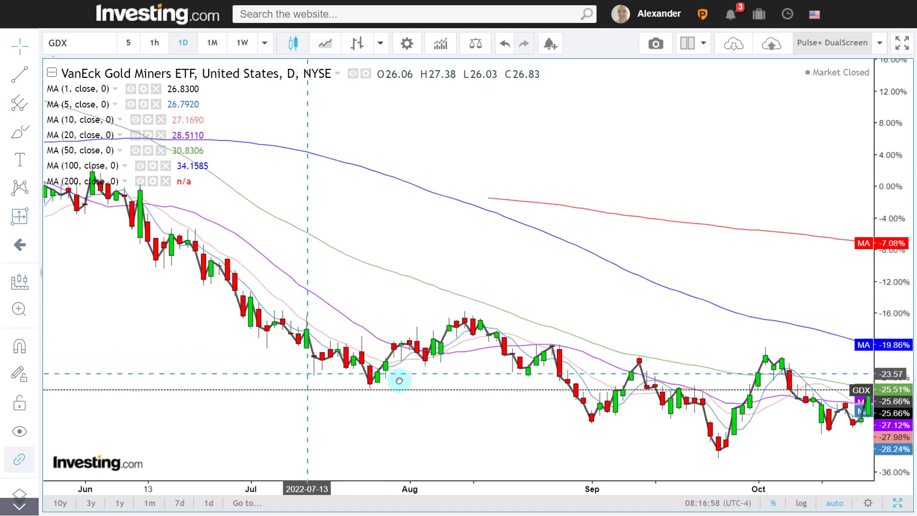
scroll(365, 316, "up", 3)
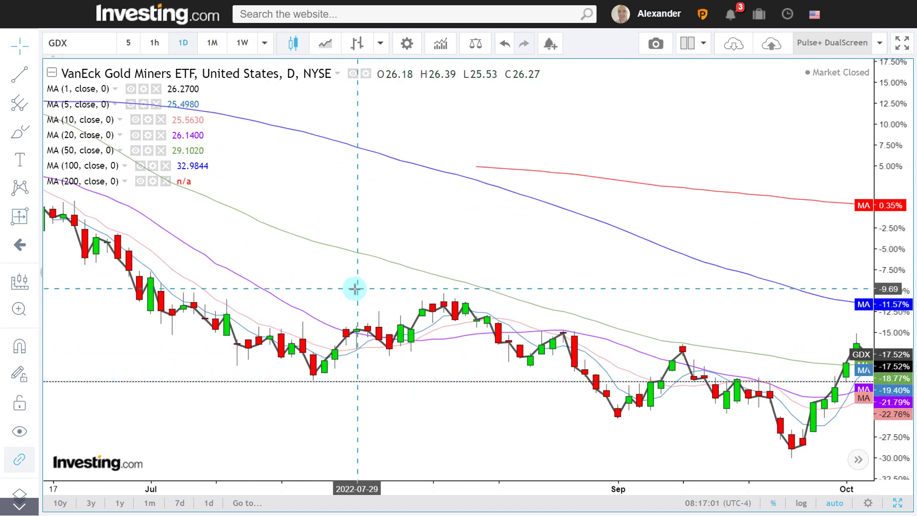
scroll(358, 288, "up", 2)
left_click_drag(304, 287, 451, 292)
scroll(451, 291, "up", 2)
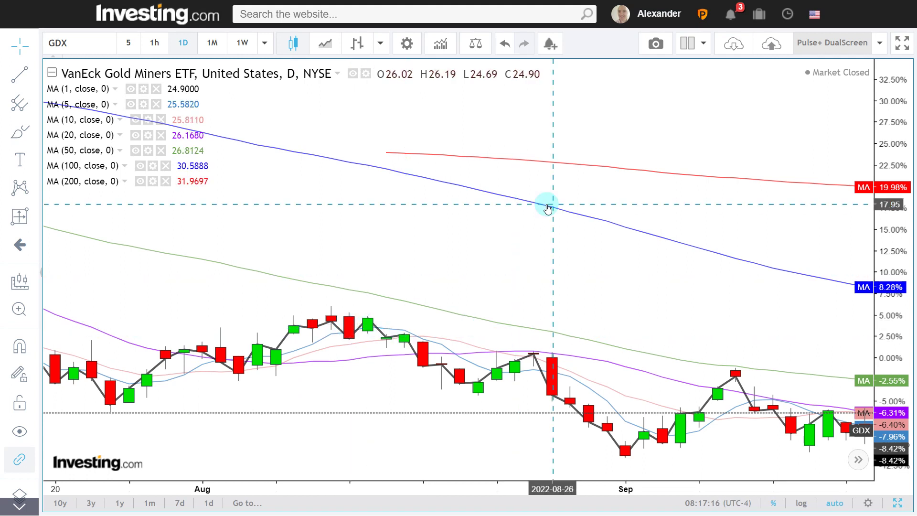
key("ctrl+shift+h")
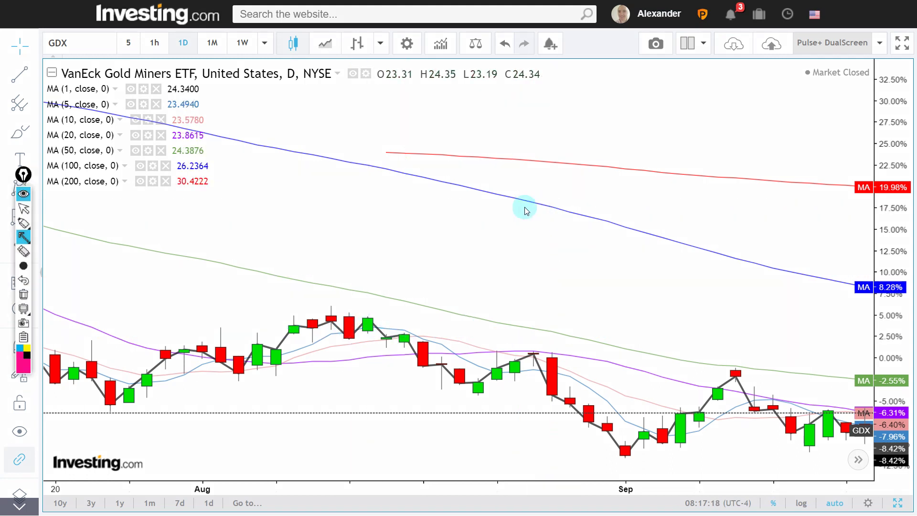
left_click_drag(523, 201, 500, 340)
mouse_move(568, 237)
left_mouse_down()
mouse_move(530, 327)
mouse_move(541, 347)
left_mouse_up()
mouse_move(702, 260)
left_mouse_down()
mouse_move(561, 350)
mouse_move(578, 315)
left_mouse_up()
left_click_drag(559, 351, 600, 347)
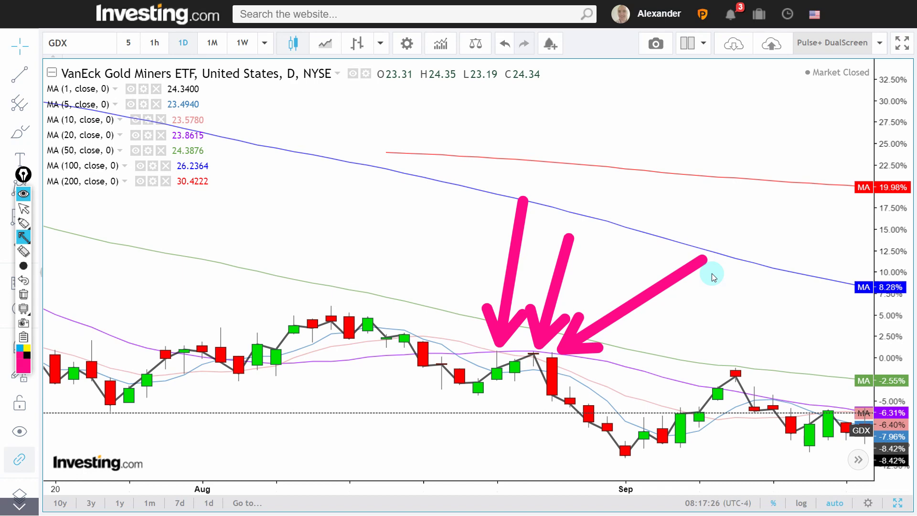
key("ctrl+shift+z")
Follow GDX through to 2022-10-21, point three arrows at that candle meeting the 50-day moving average, and clear them
left_click_drag(661, 282, 425, 286)
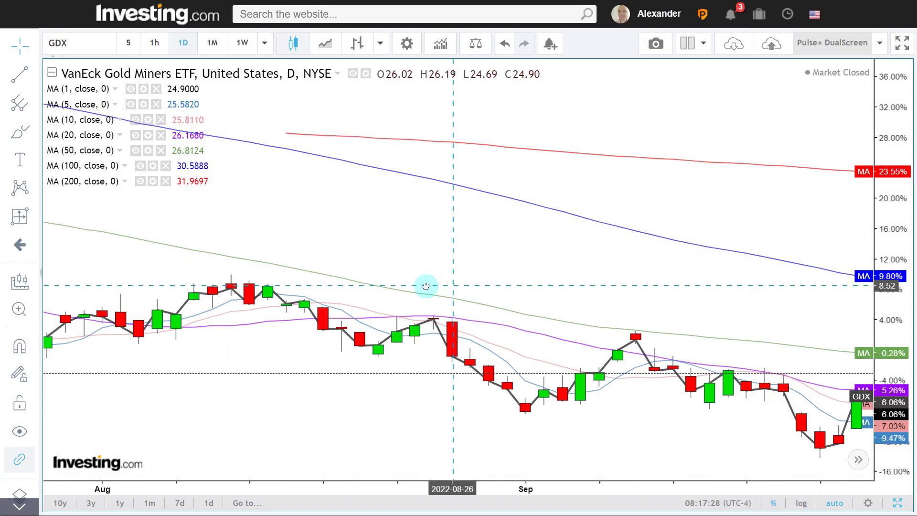
left_click_drag(620, 283, 396, 282)
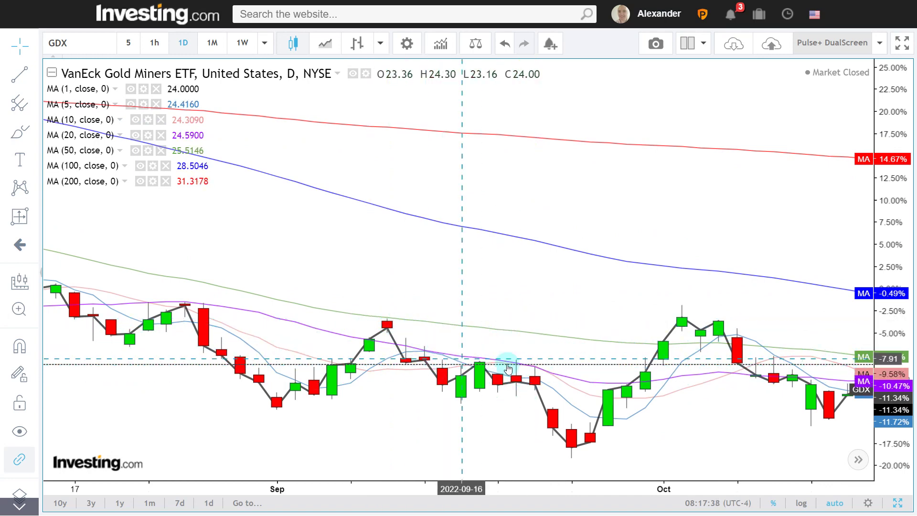
left_click_drag(708, 358, 434, 409)
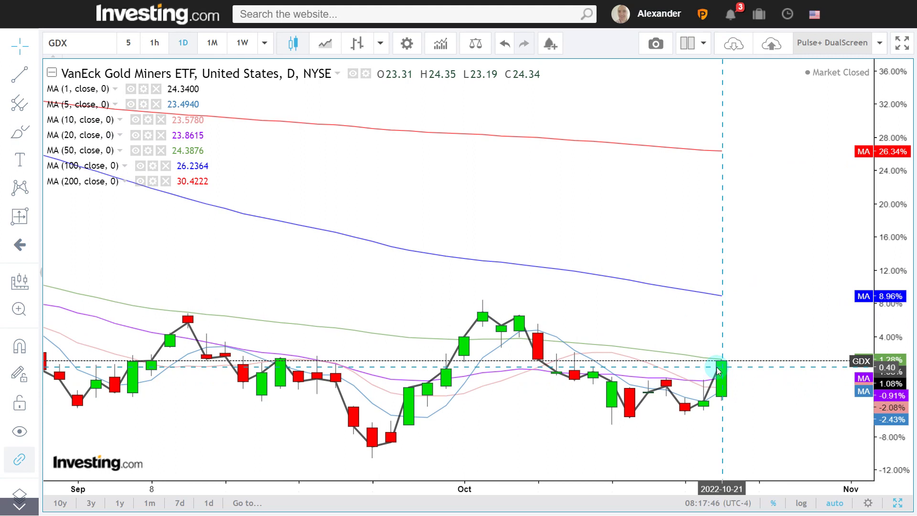
key("ctrl+shift+h")
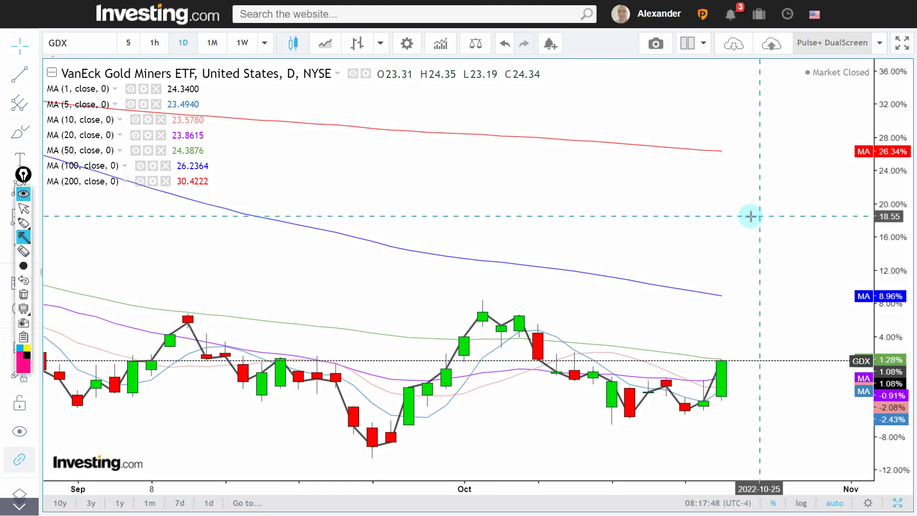
left_click_drag(751, 198, 727, 352)
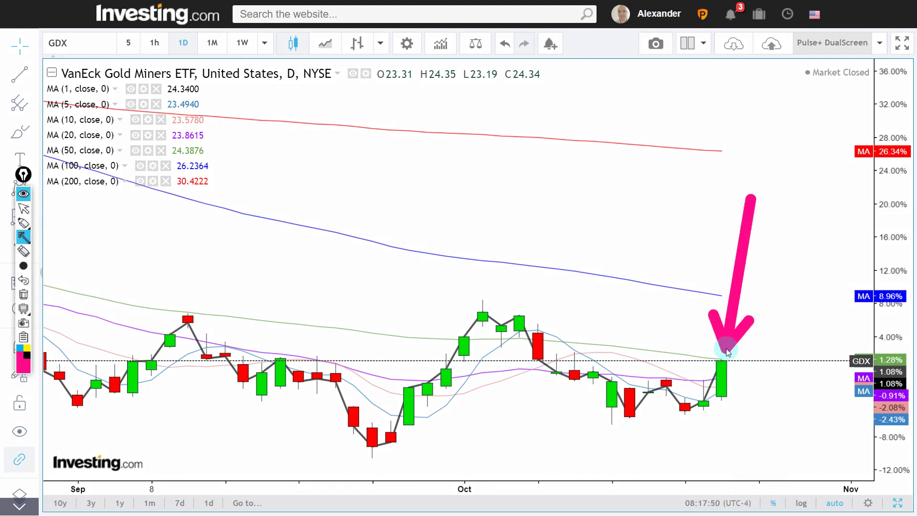
mouse_move(850, 239)
left_mouse_down()
mouse_move(825, 364)
mouse_move(757, 363)
left_mouse_up()
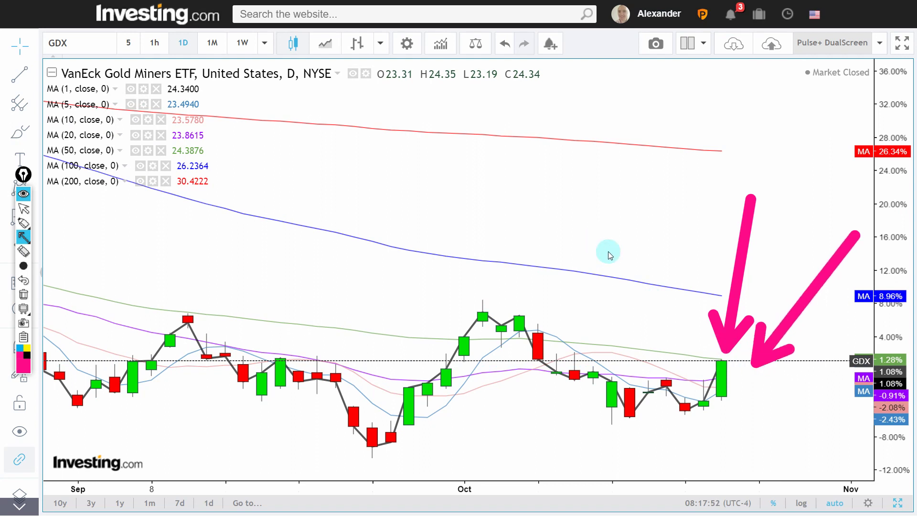
left_click_drag(597, 242, 701, 348)
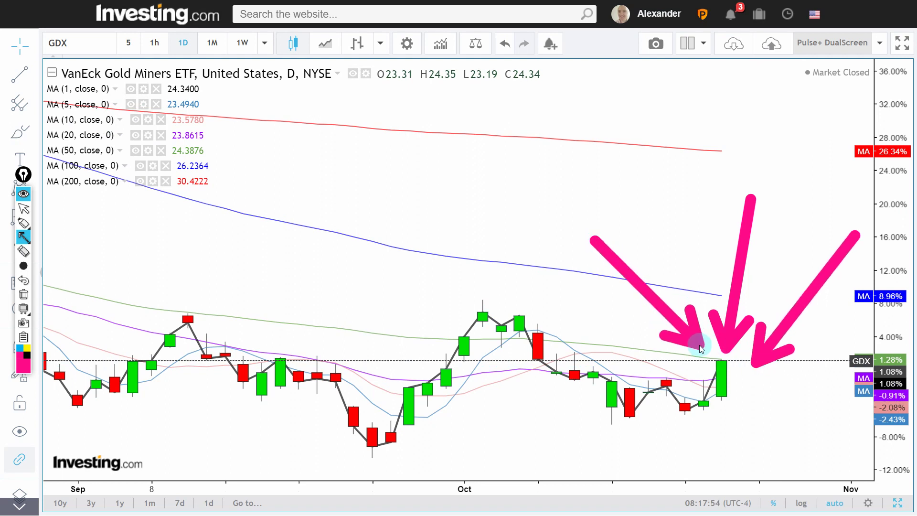
key("Escape")
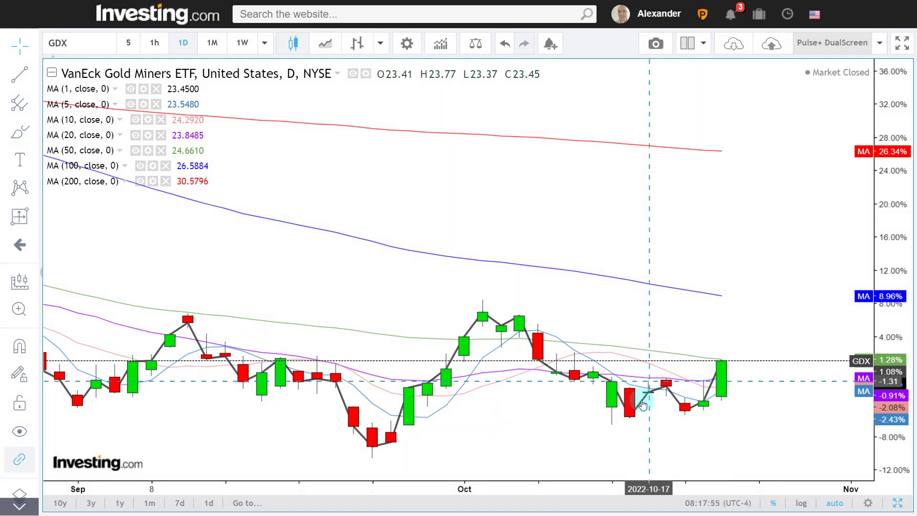
Examine GDX's daily price action from June to October, and recheck the Gold Miners ETF technical note on the Excel watchlist's Laboratory sheet
scroll(642, 404, "up", 1)
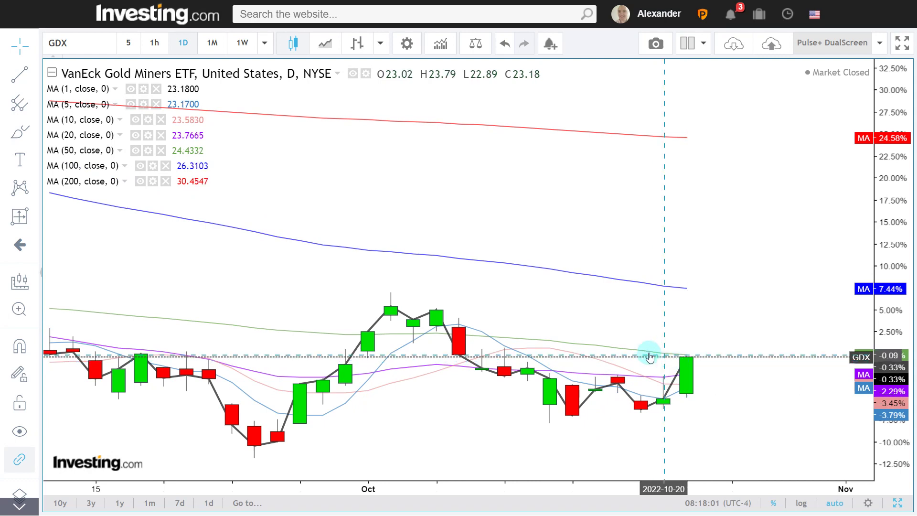
scroll(656, 356, "down", 3)
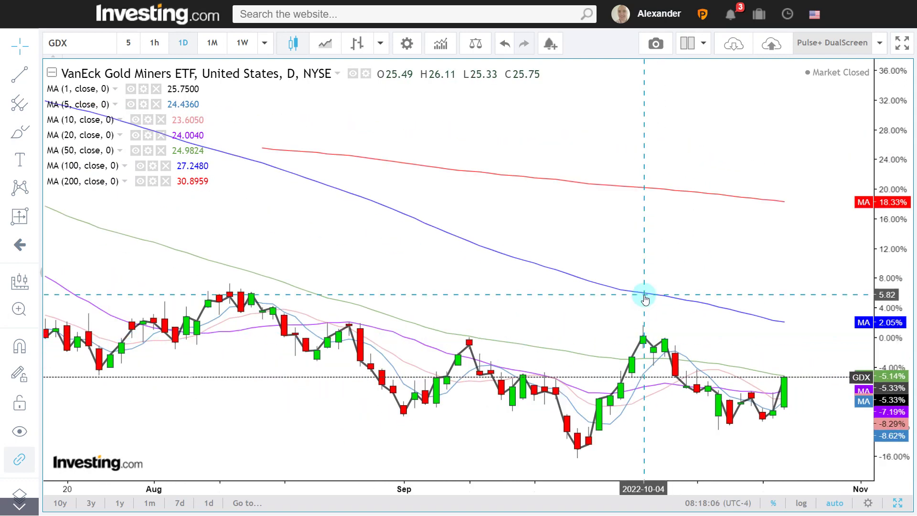
scroll(644, 298, "down", 2)
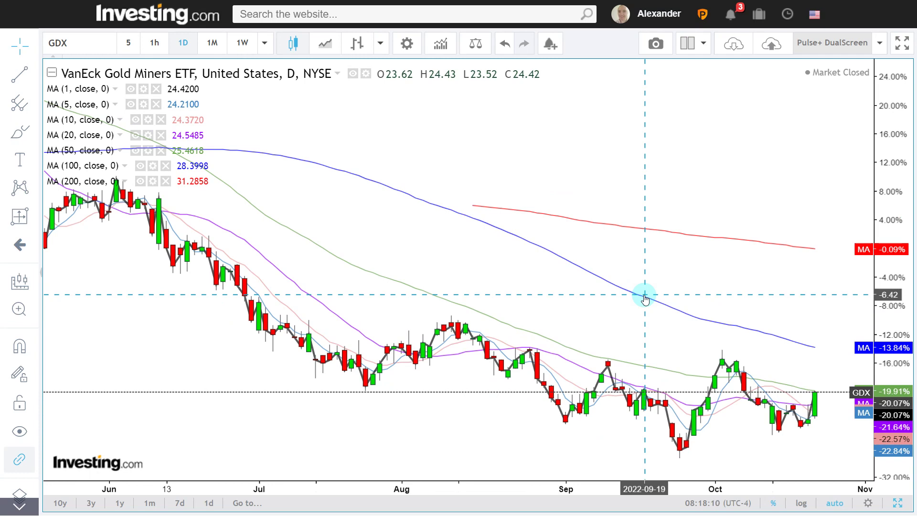
scroll(644, 298, "up", 3)
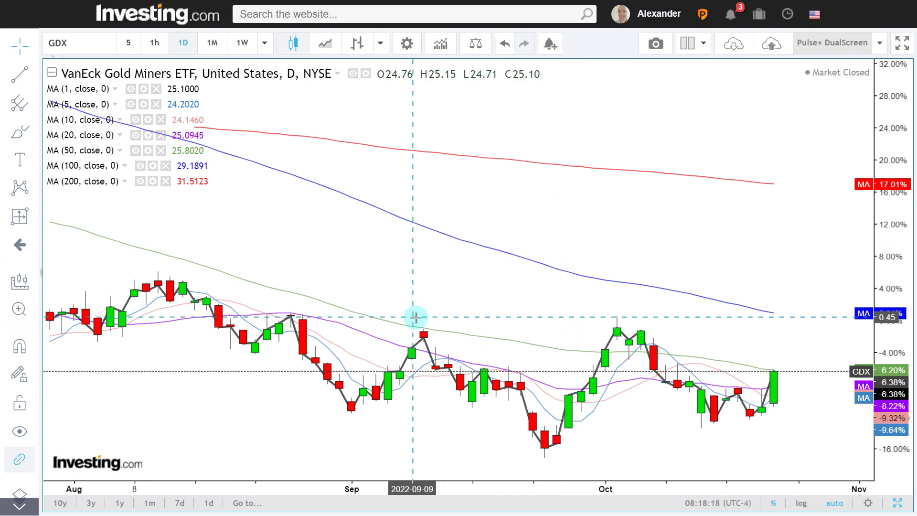
scroll(415, 317, "down", 2)
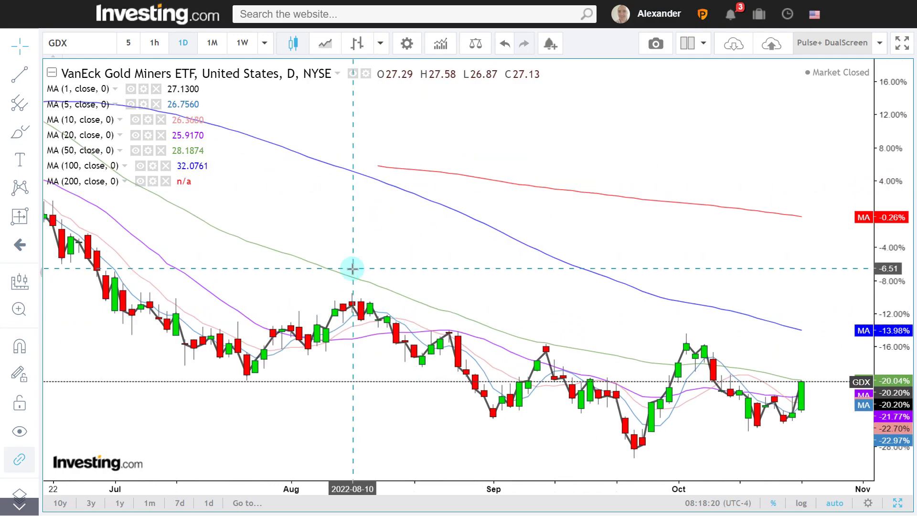
key("alt+Tab")
left_click(344, 240)
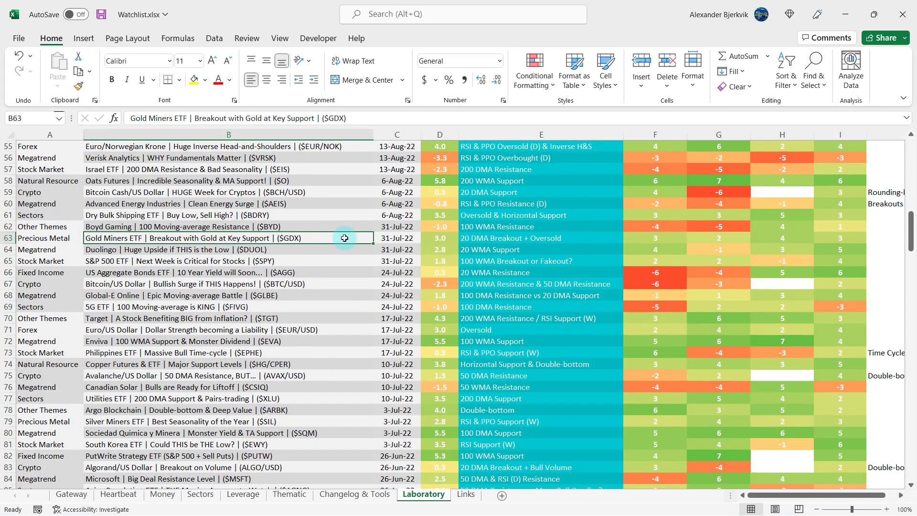
left_click(498, 237)
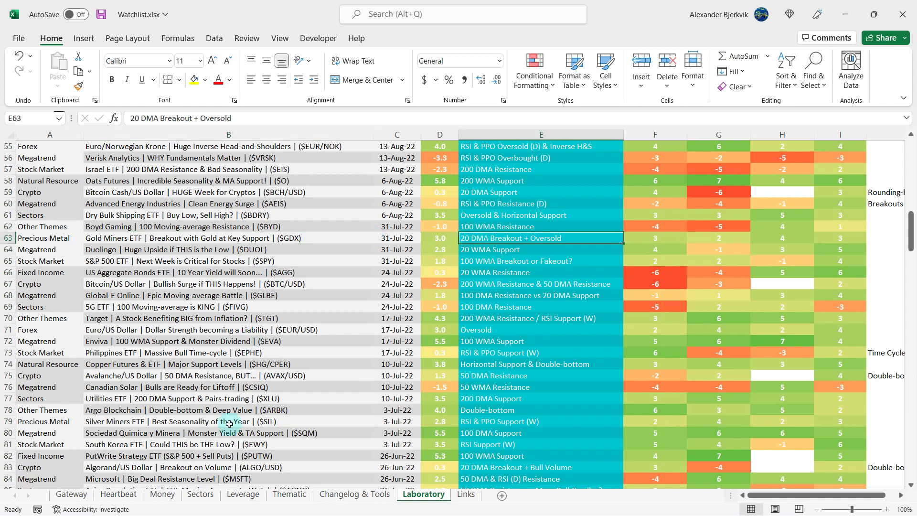
Clear VanEck Gold Miners' highlighting on the Sectors sheet by copying the Amplify Li & Batt Tech cell's formatting onto it
left_click(200, 494)
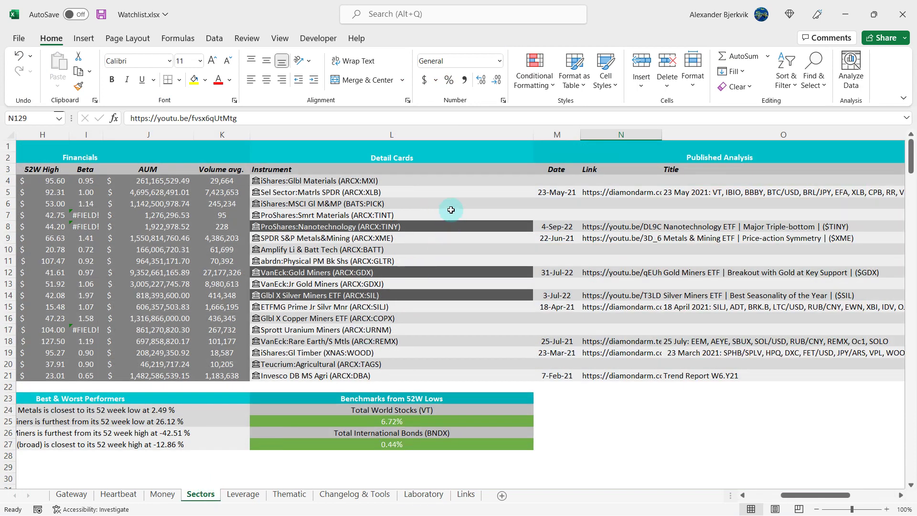
left_click(485, 250)
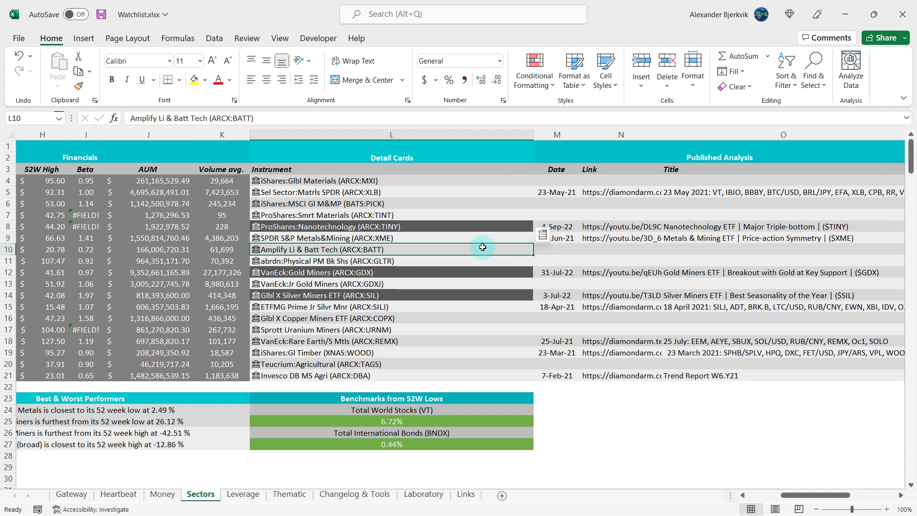
left_click(81, 87)
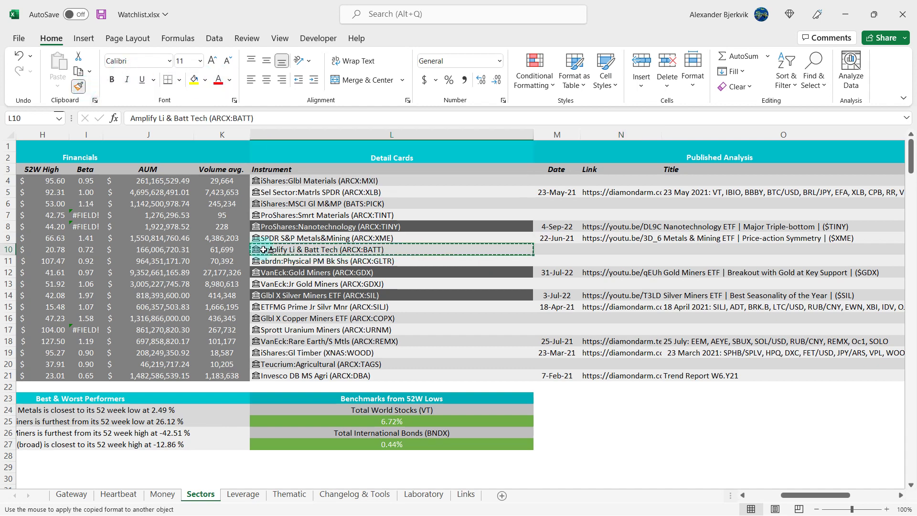
left_click(450, 272)
left_click(459, 258)
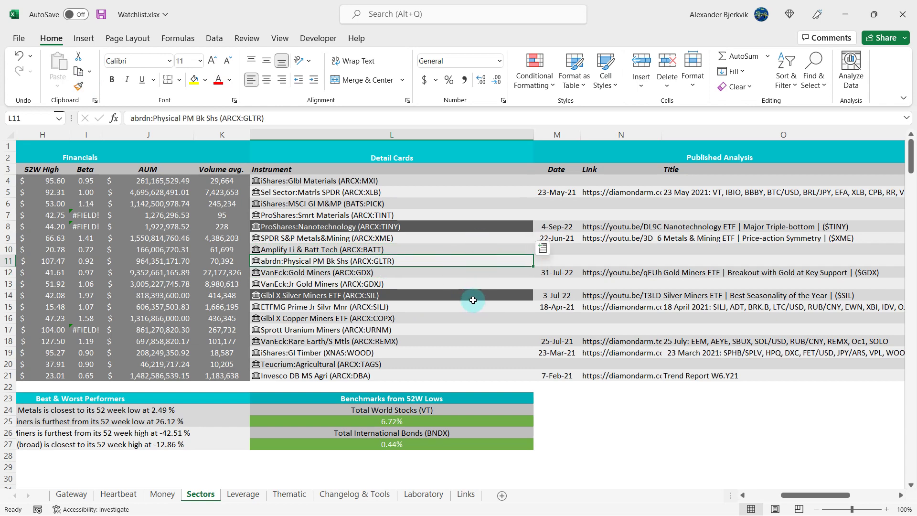
Locate the highlighted Silver Miners ETF (SIL) on the Sectors sheet and review its 3-Jul-22 score and technical note on the Laboratory sheet
left_click(475, 295)
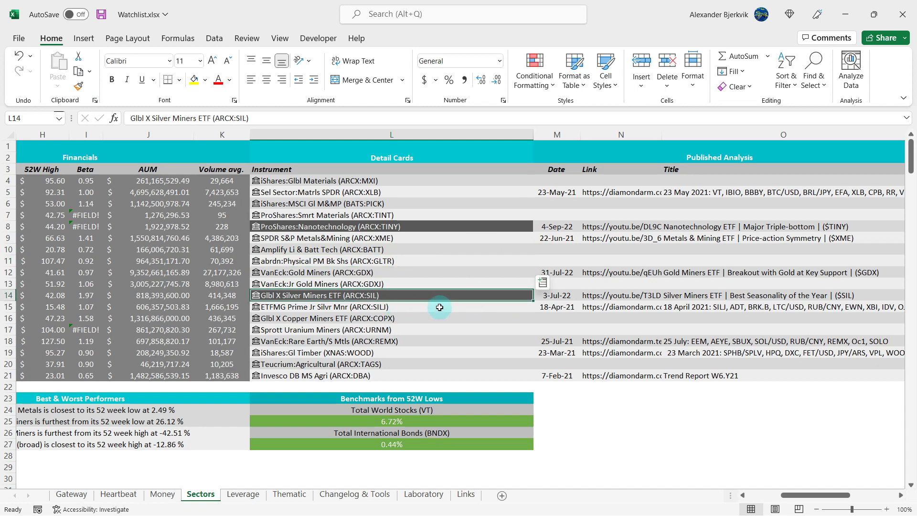
left_click(413, 315)
left_click(419, 297)
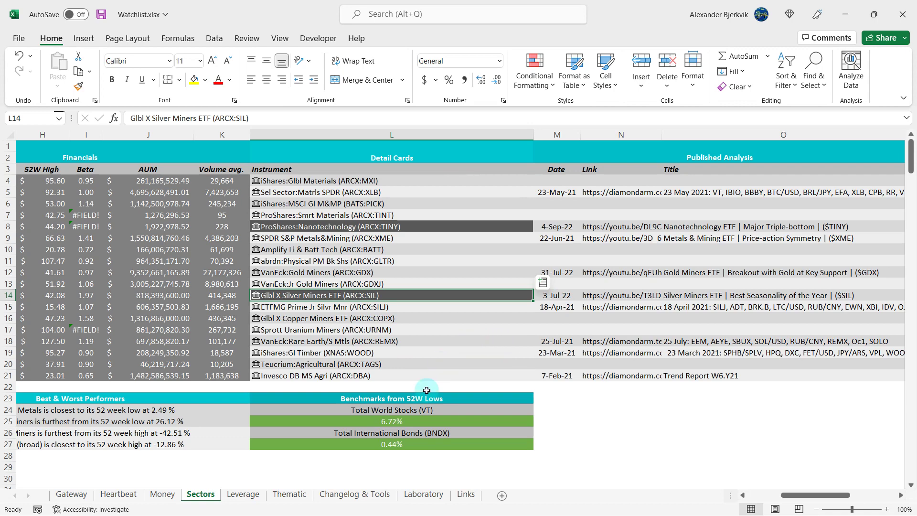
left_click(433, 494)
scroll(375, 342, "down", 3)
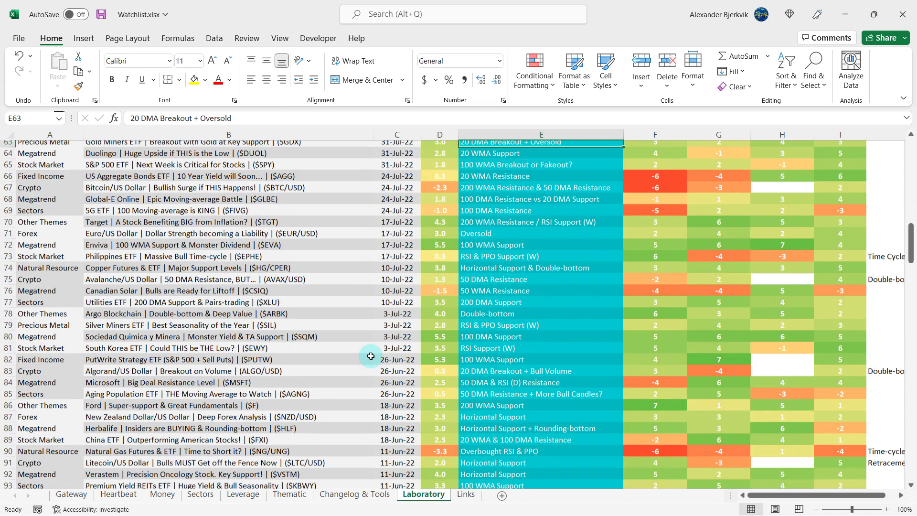
left_click(326, 319)
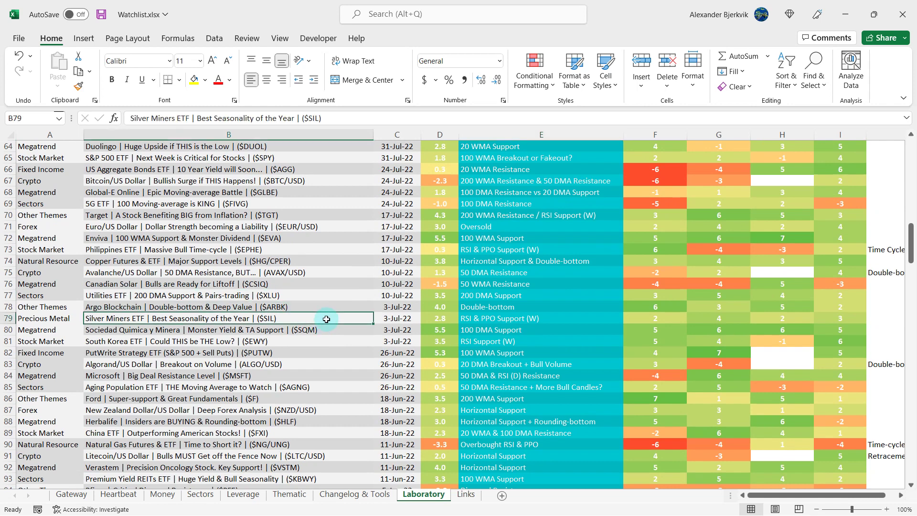
left_click(445, 317)
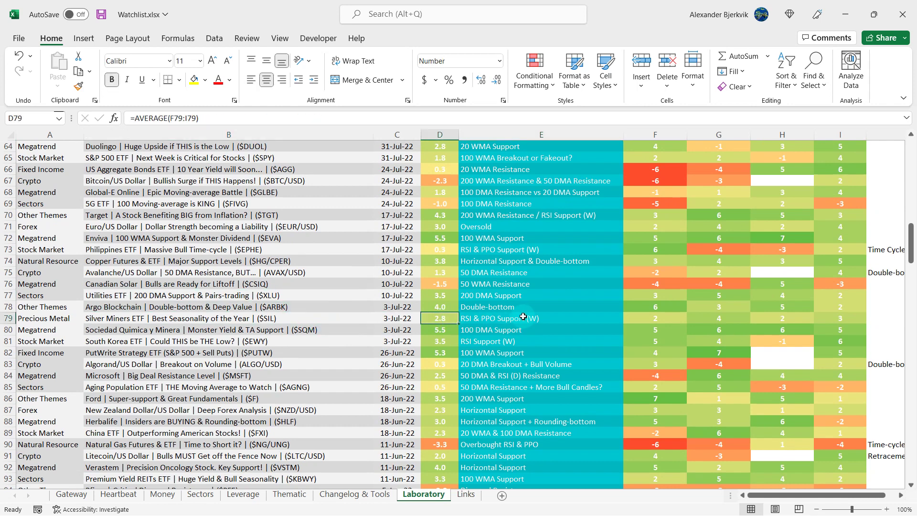
left_click(522, 317)
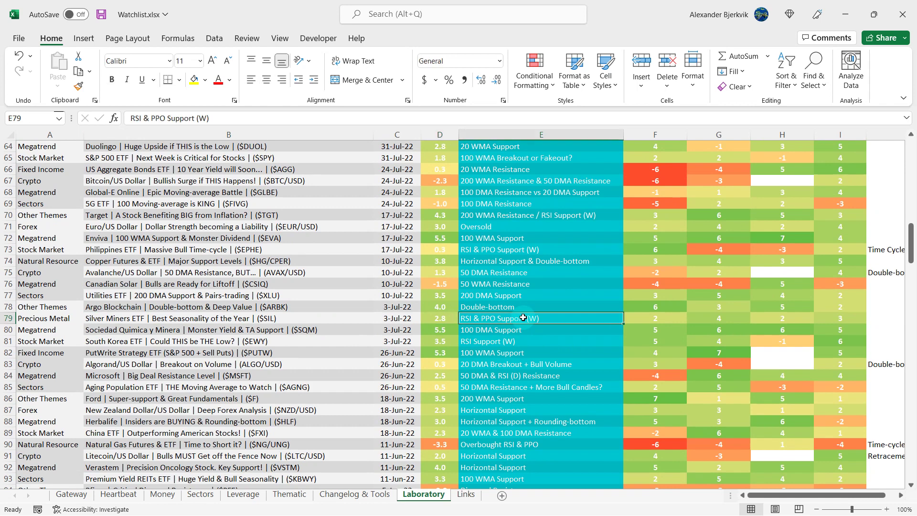
Review the setup and score cells in the Silver Miners ETF row of the Laboratory sheet
left_click(701, 318)
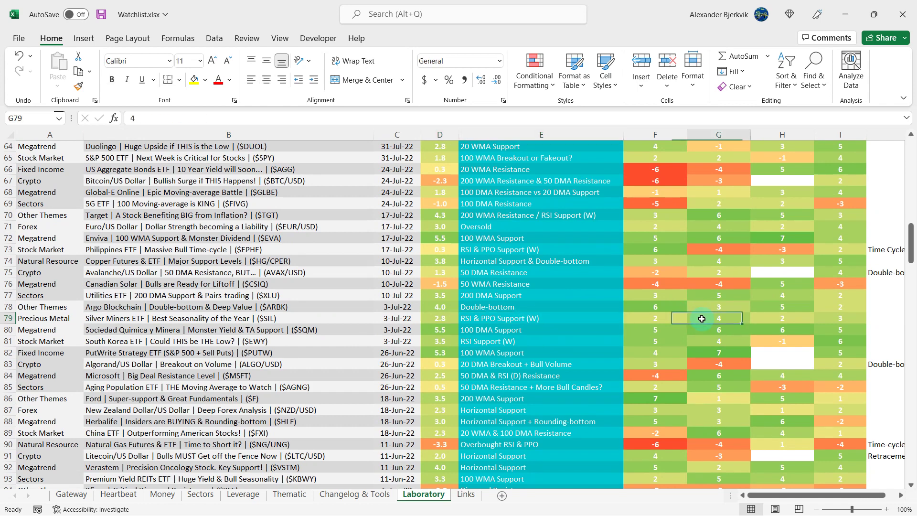
left_click(589, 318)
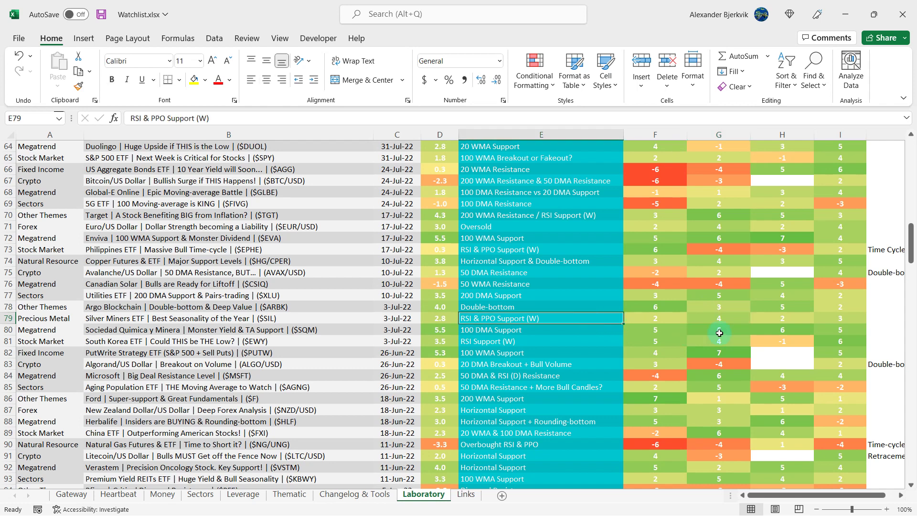
left_click(720, 318)
left_click(590, 317)
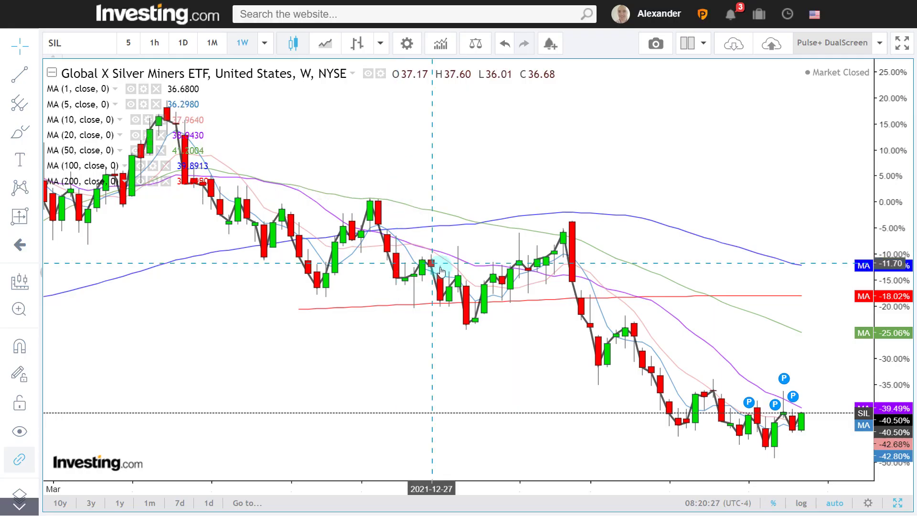
Examine the weekly SIL price chart on Investing.com and restore the split layout with the indicator chart
scroll(440, 266, "up", 5)
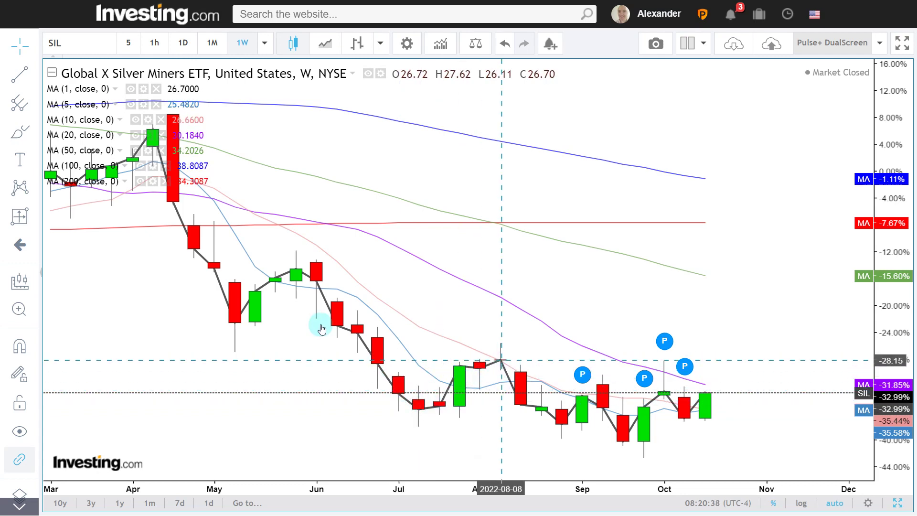
scroll(351, 374, "down", 5)
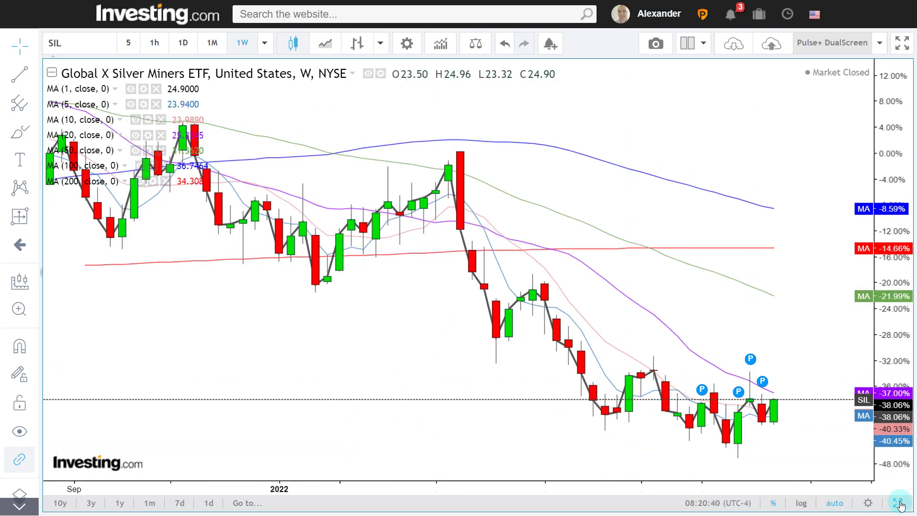
left_click(897, 502)
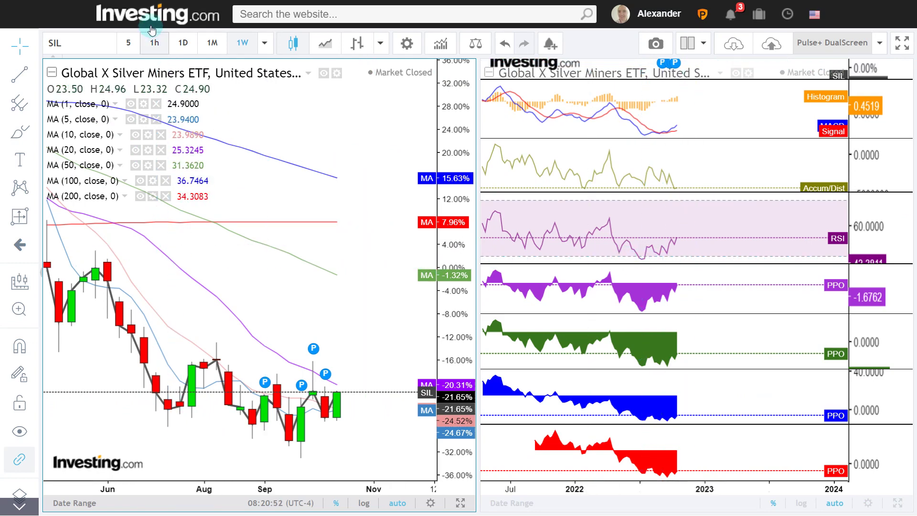
Switch the SIL charts to the daily timeframe and compare recent price action with the RSI and PPO indicators
left_click(182, 43)
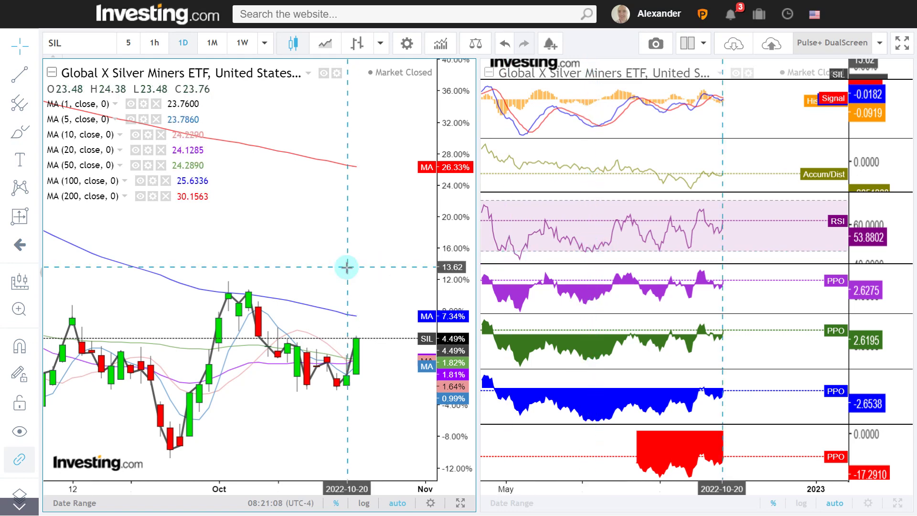
scroll(348, 266, "down", 2)
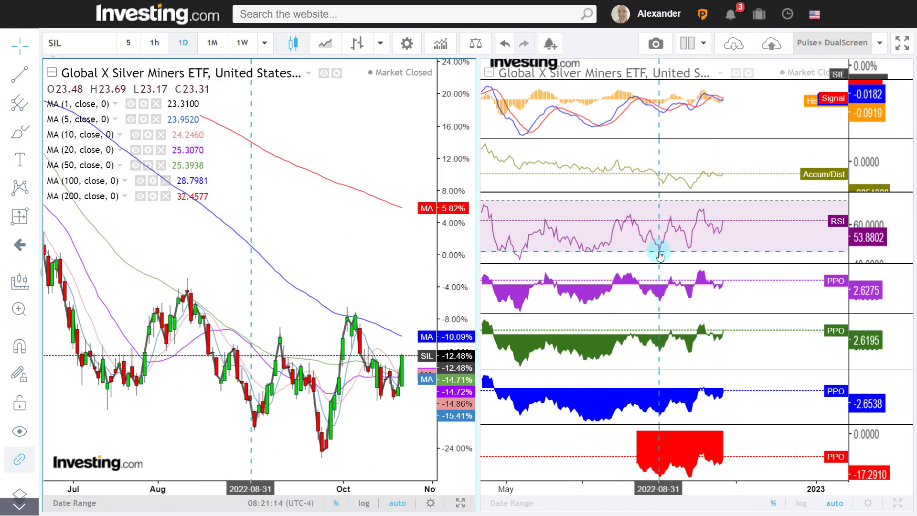
scroll(635, 252, "up", 2)
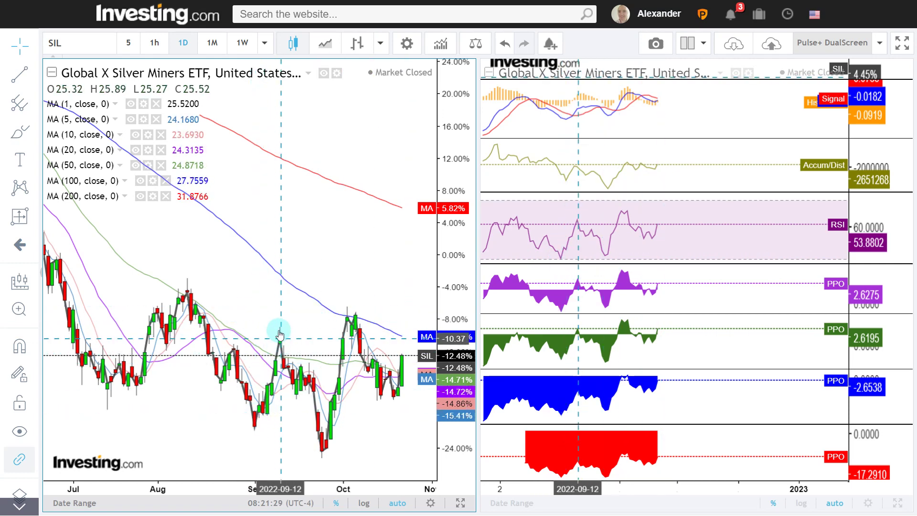
Measure the rise from the late-August low to the 12 September high using Date and Price Range, then discard the measurement
left_click(33, 218)
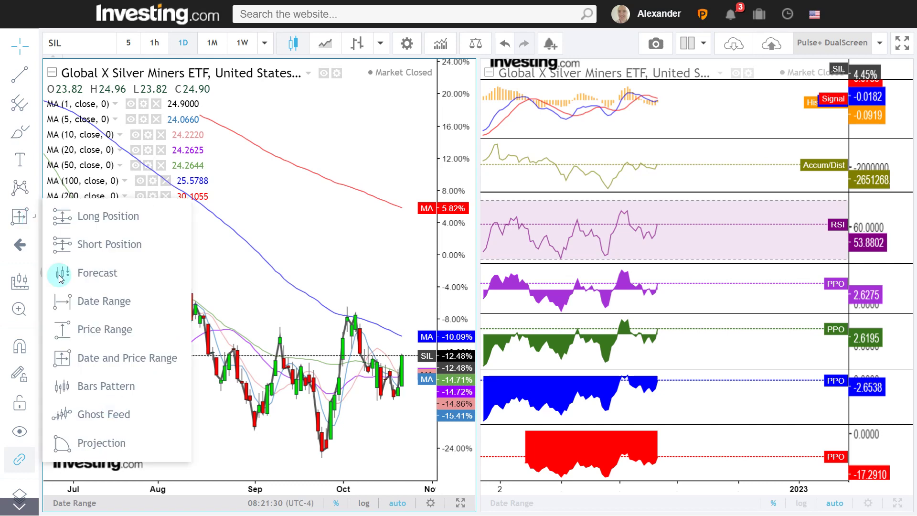
left_click(151, 364)
left_click(254, 427)
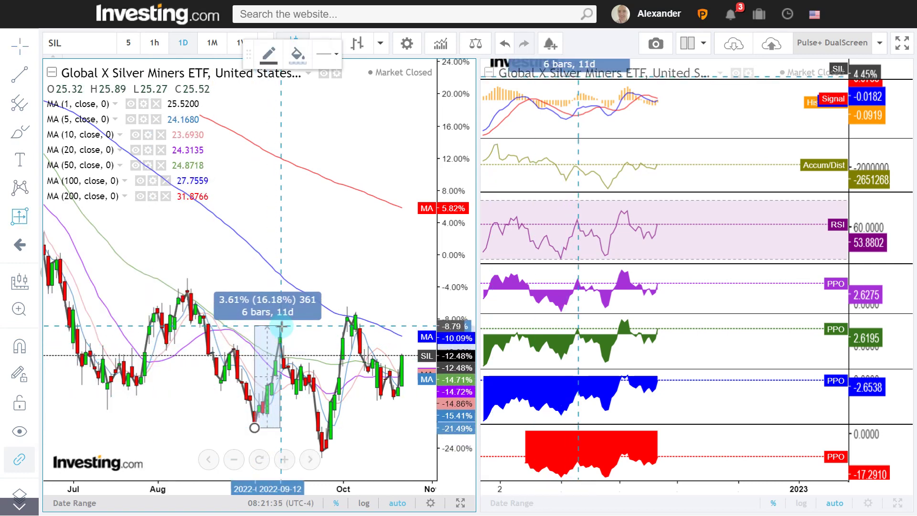
key("Escape")
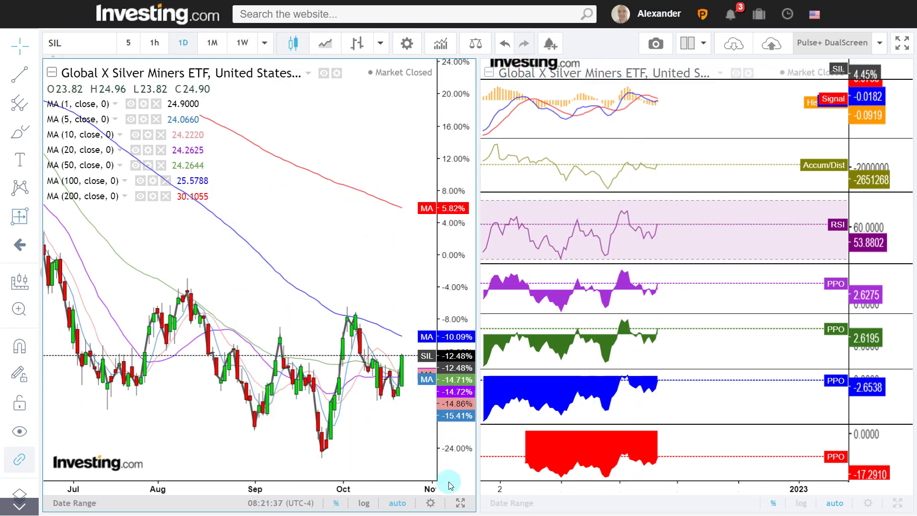
Maximize the daily SIL price chart and frame the candles from mid-July to October 2022
left_click(459, 502)
scroll(382, 186, "down", 2)
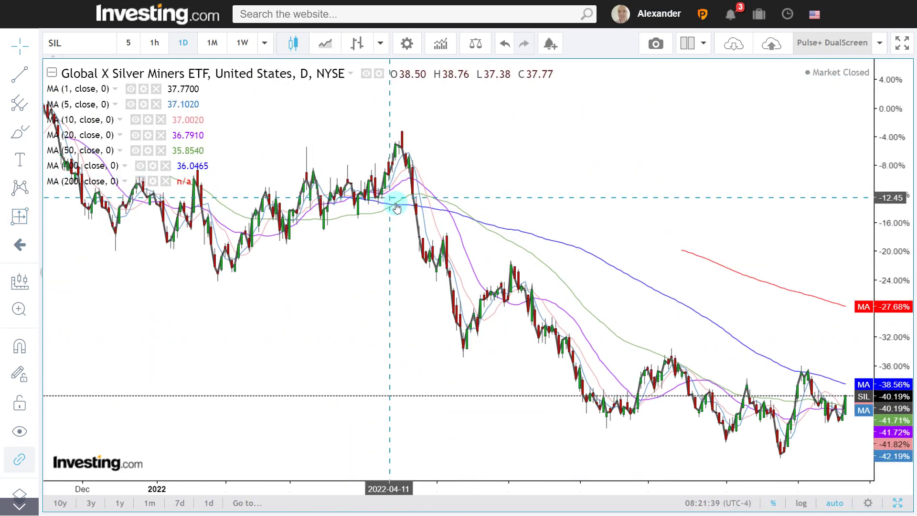
scroll(395, 200, "up", 5)
scroll(553, 197, "up", 1)
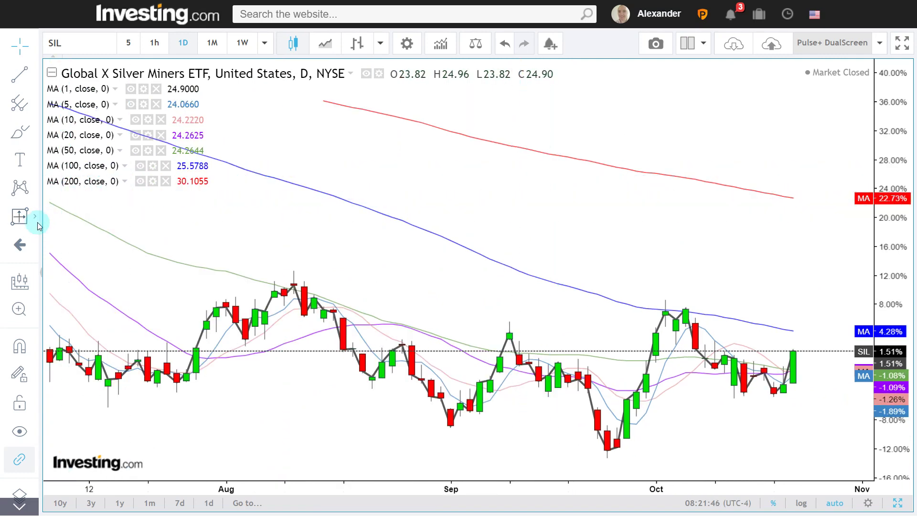
Measure the SIL price decline from 2022-07-01 to 2022-07-25 with the Date and Price Range tool
left_click(19, 216)
left_click(145, 368)
scroll(201, 364, "down", 2)
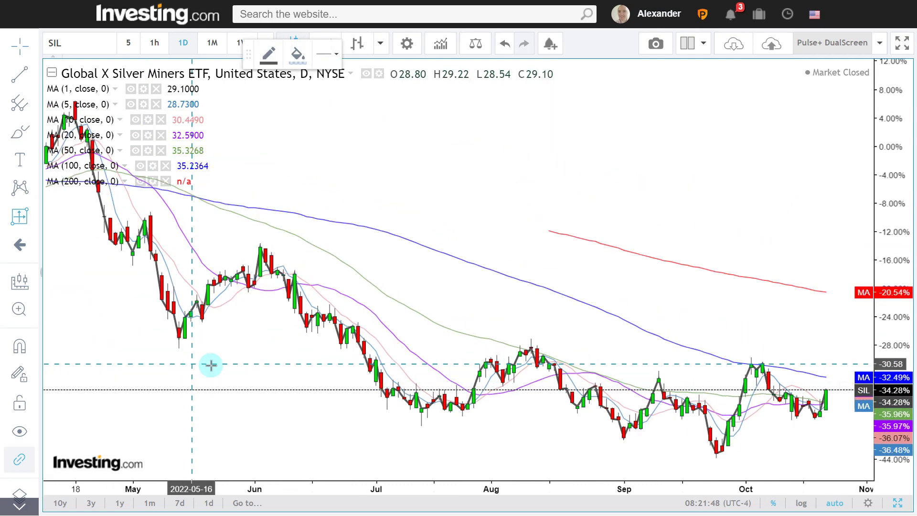
scroll(276, 362, "up", 1)
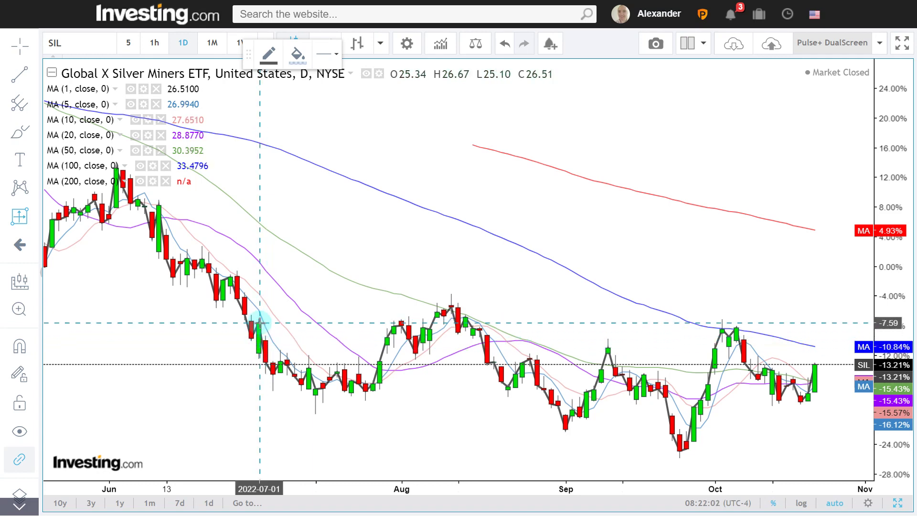
left_click_drag(259, 322, 366, 395)
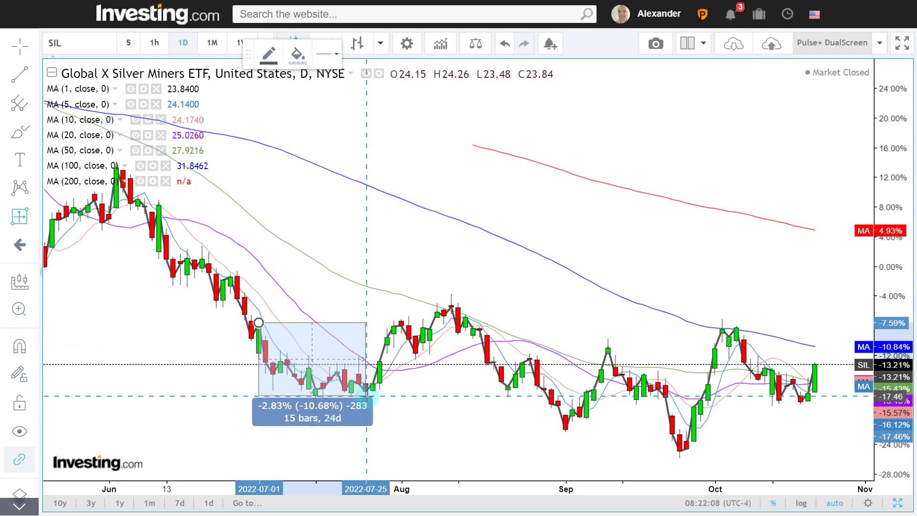
left_click(367, 395)
Switch to the Excel watchlist and review the Silver Miners ETF entry and its RSI & PPO Support (W) setup
key("alt+Tab")
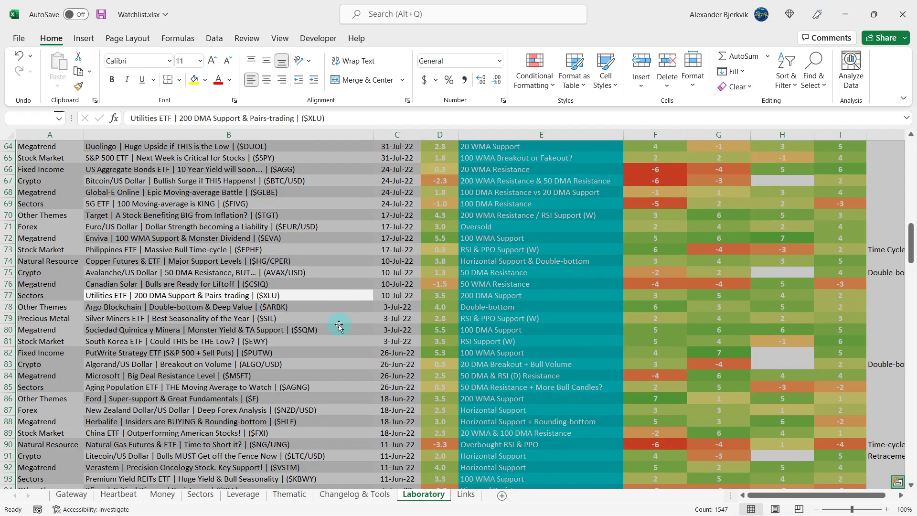
left_click(339, 325)
left_click(340, 317)
left_click(496, 316)
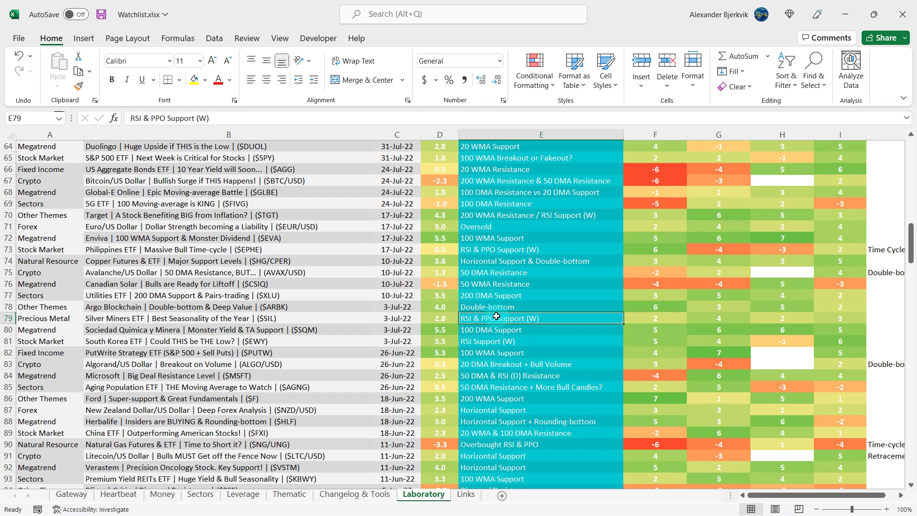
left_click(361, 314)
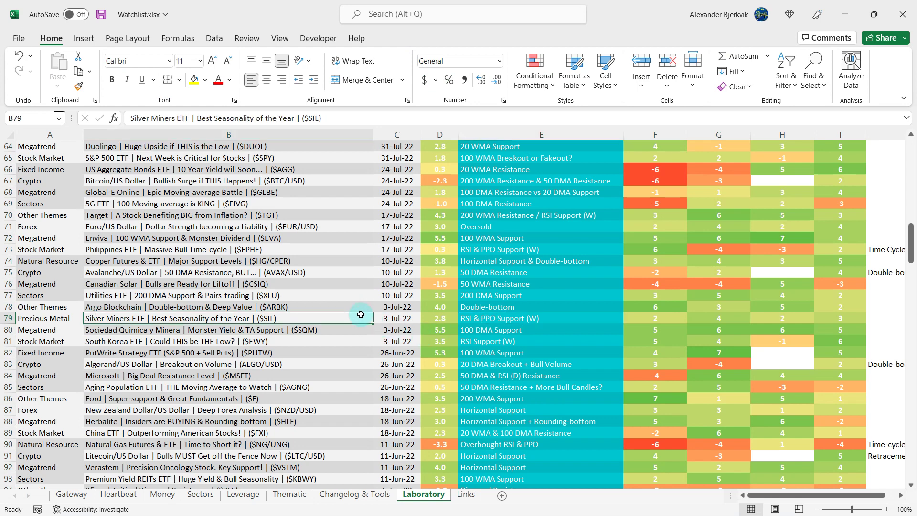
key("ctrl+a")
key("ctrl+q")
left_click(360, 316)
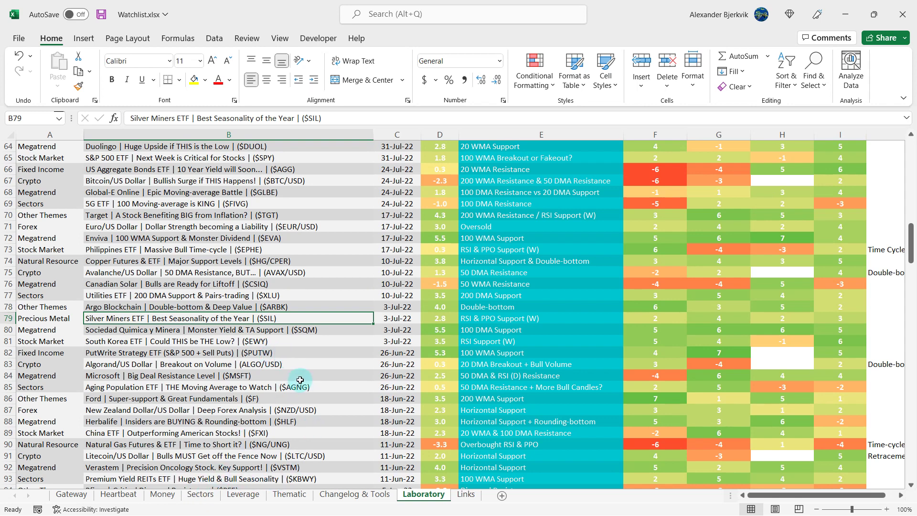
On the Sectors sheet, copy the cell formatting of VanEck Gold Miners (GDX) onto the Glbl X Silver Miners ETF (SIL) cell
left_click(198, 504)
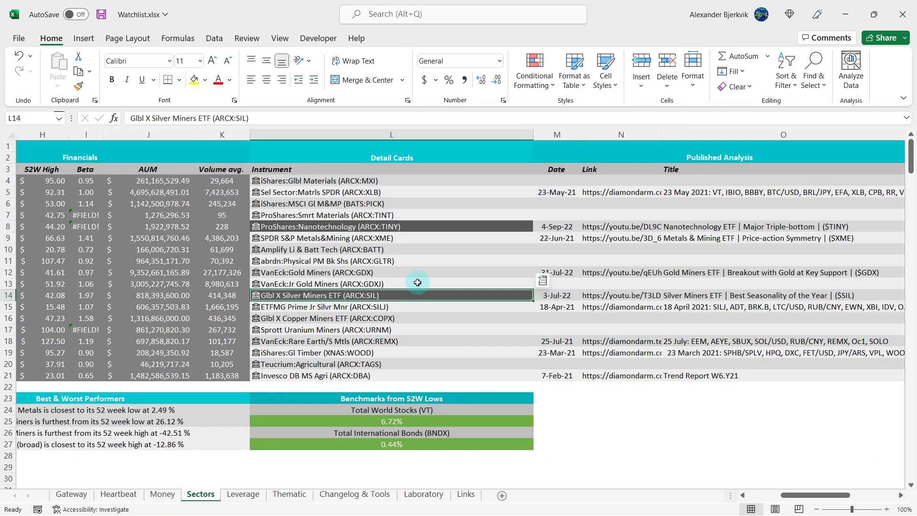
left_click(429, 270)
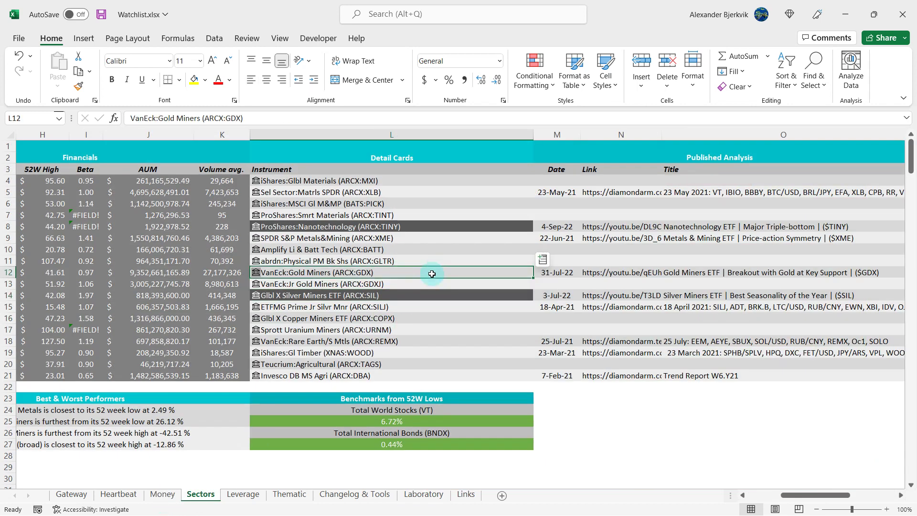
left_click(86, 82)
left_click(362, 295)
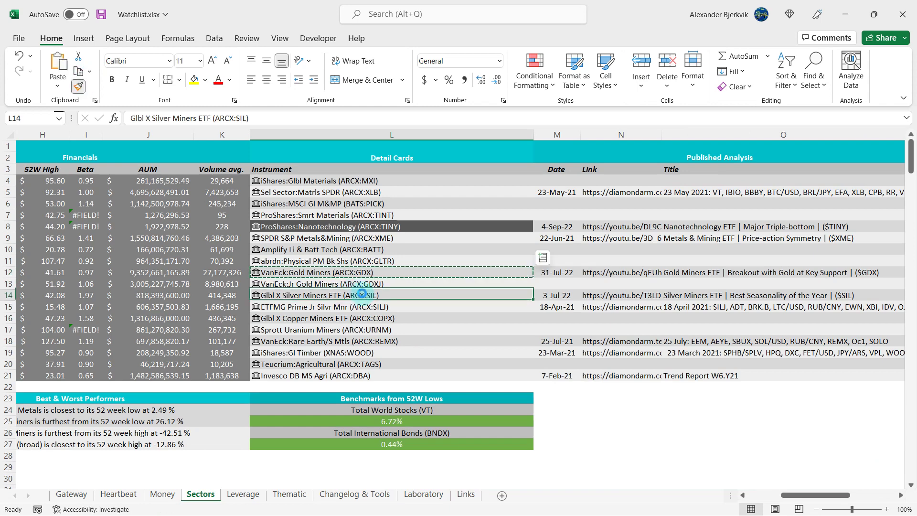
left_click(448, 261)
Find the utilities group on the Sectors sheet and select the Sel Sector:Util SPDR (XLU) instrument
scroll(448, 258, "down", 6)
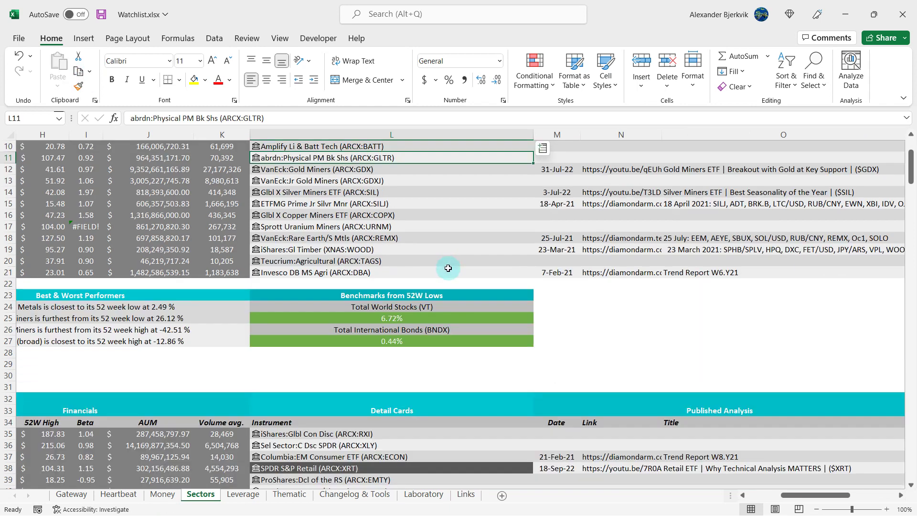
scroll(434, 290, "down", 7)
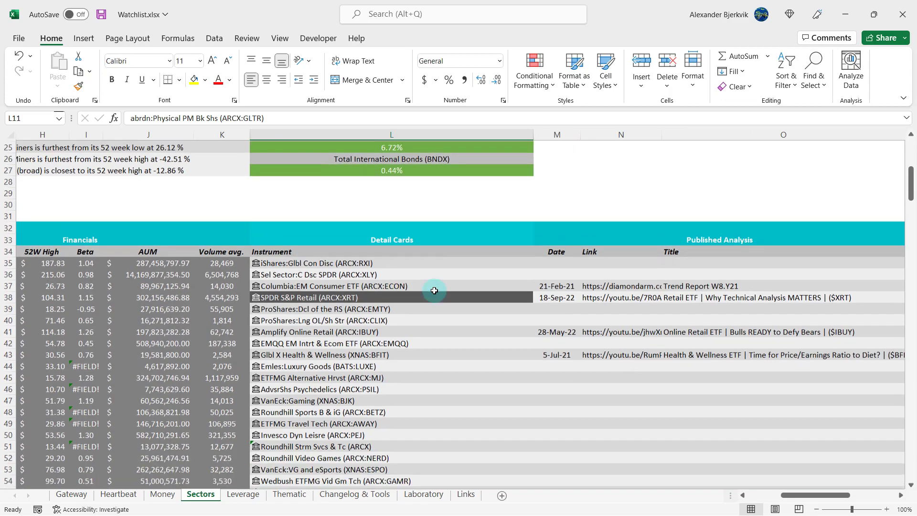
scroll(434, 290, "down", 8)
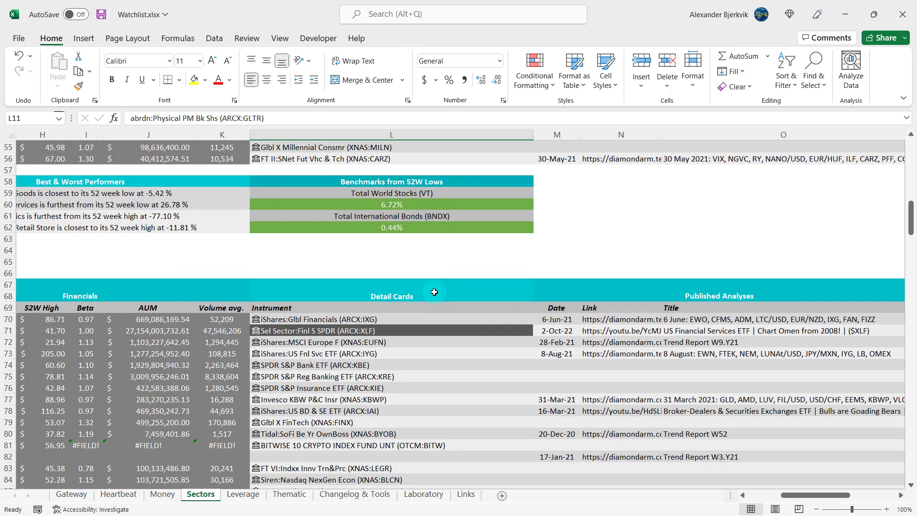
scroll(434, 291, "down", 11)
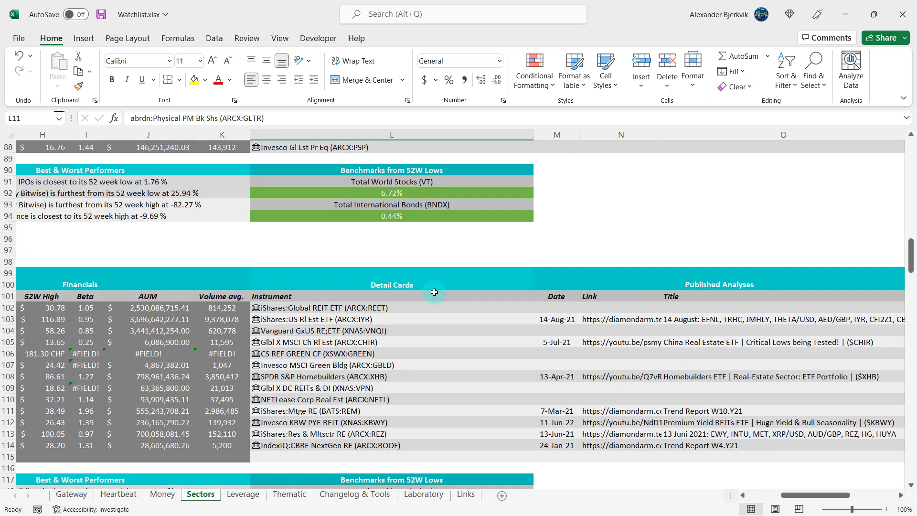
scroll(434, 292, "down", 6)
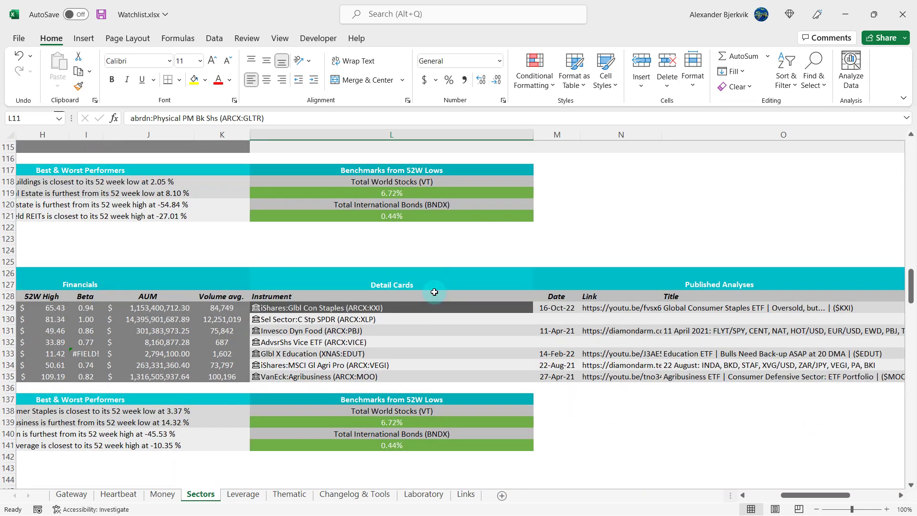
scroll(434, 292, "down", 13)
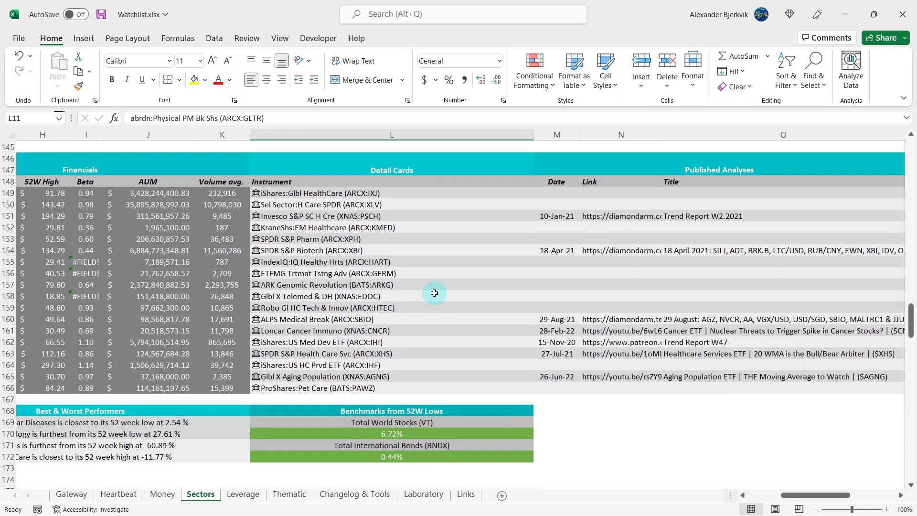
scroll(434, 293, "down", 4)
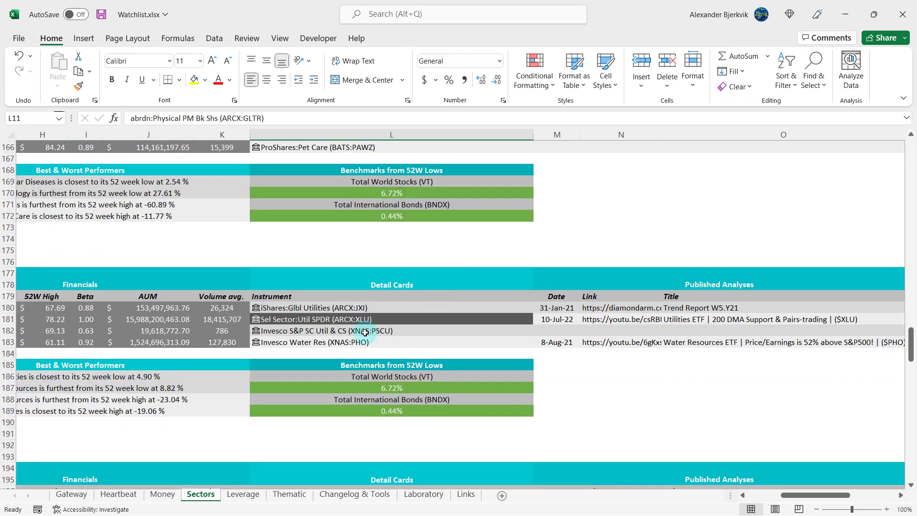
left_click(423, 346)
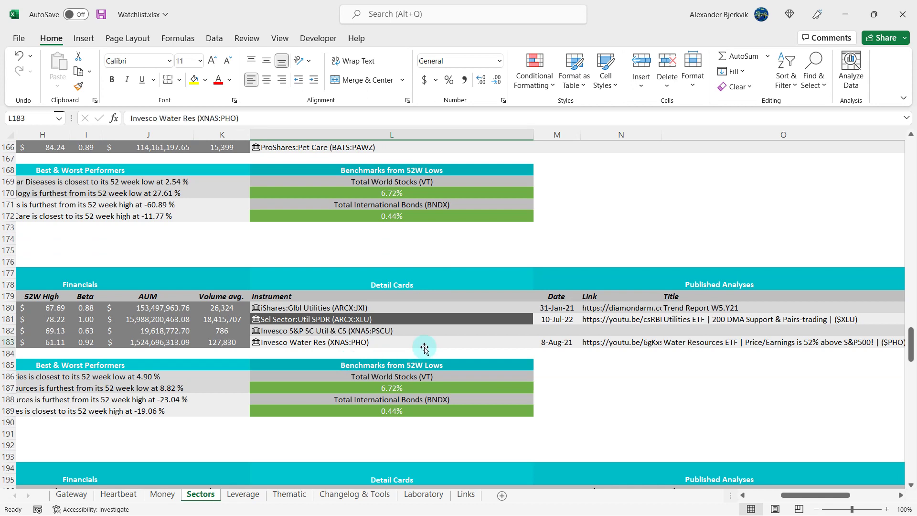
left_click(445, 319)
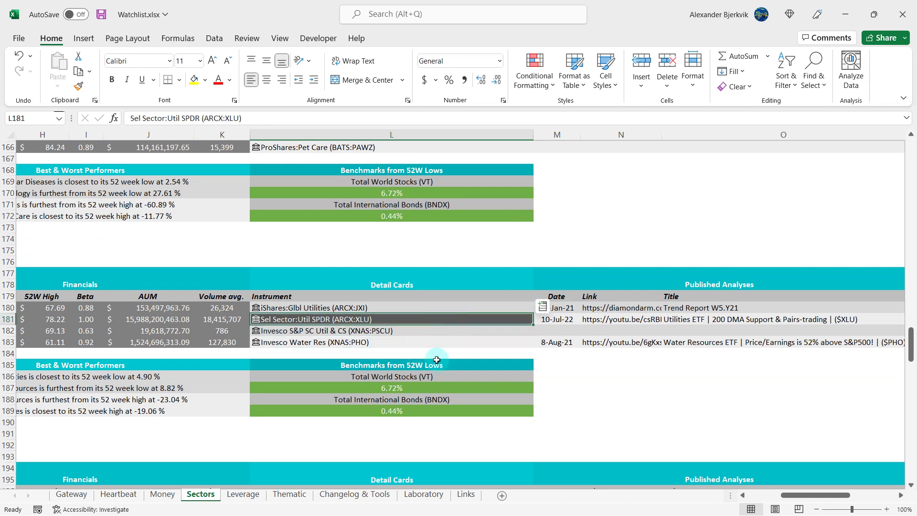
Return to the Laboratory sheet and select the Canadian Solar (CSIQ) analysis title in row 76
left_click(420, 495)
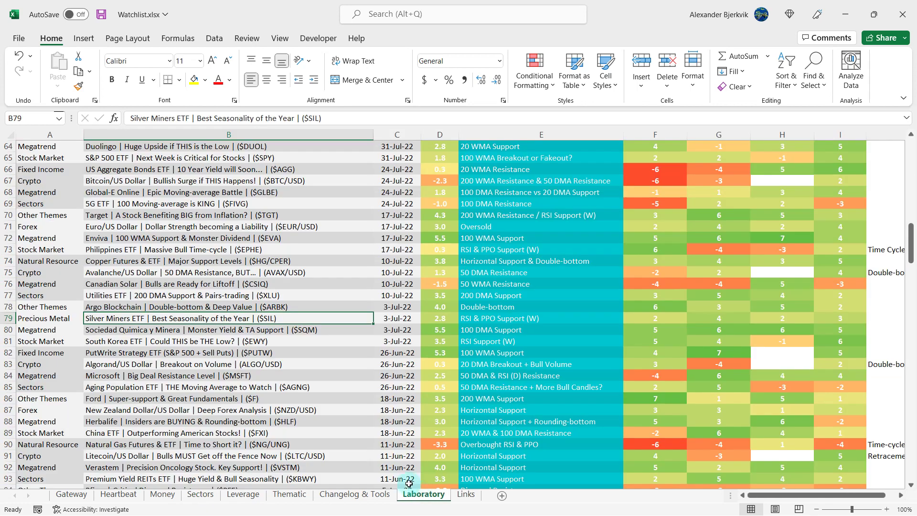
left_click(352, 306)
left_click(351, 286)
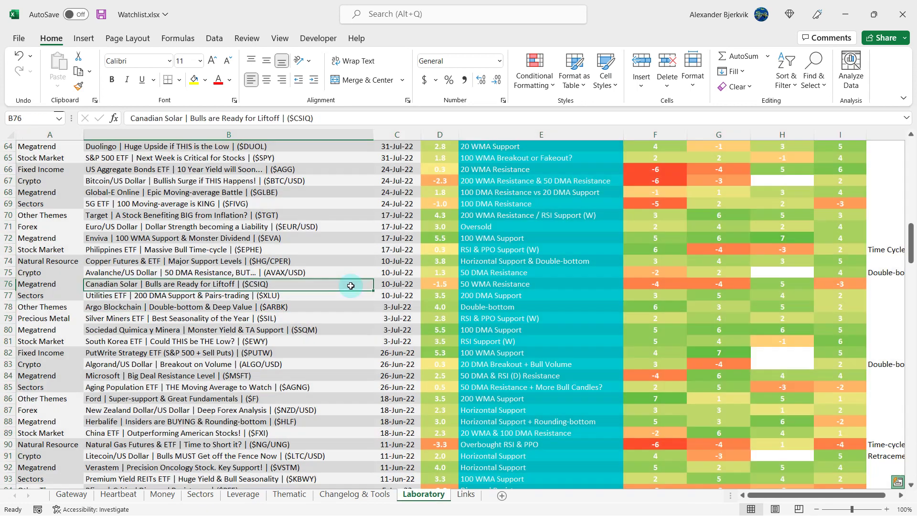
Review the Utilities ETF ($XLU) entry in row 77, including its average score, 200 DMA Support setup and individual scores
left_click(348, 292)
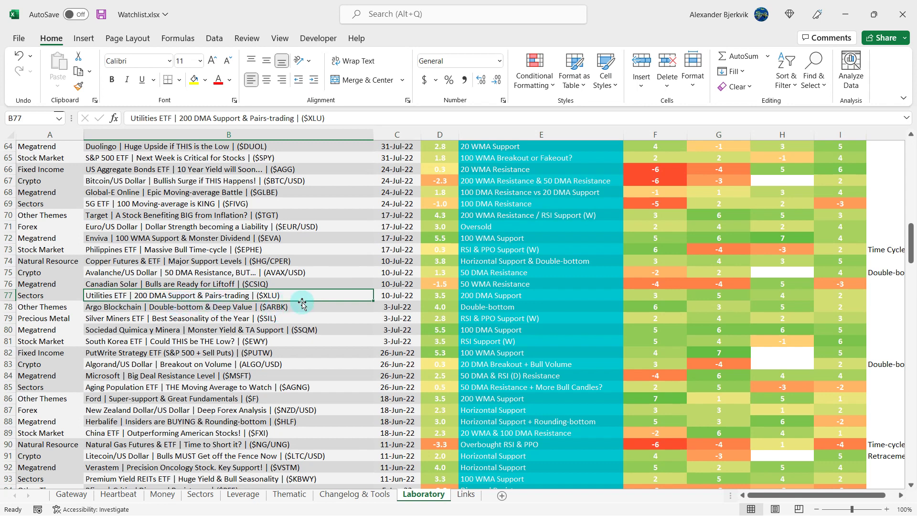
left_click(445, 297)
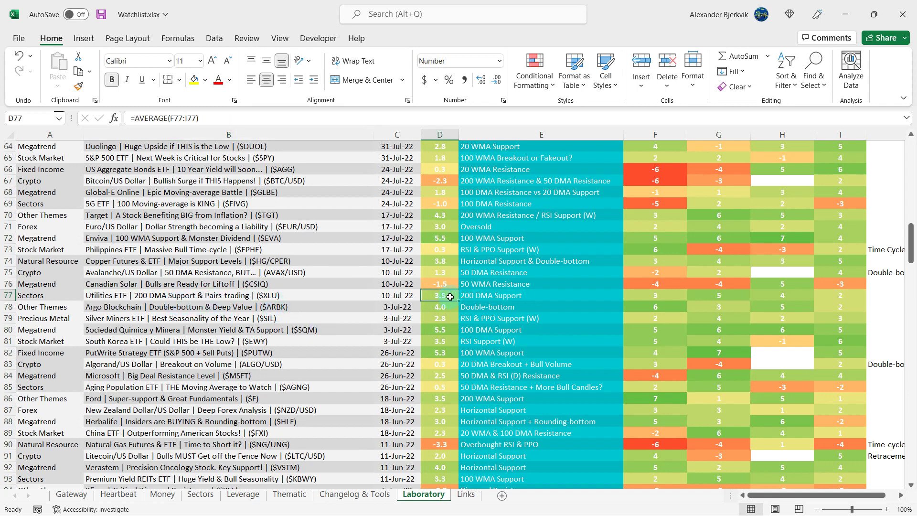
left_click(491, 293)
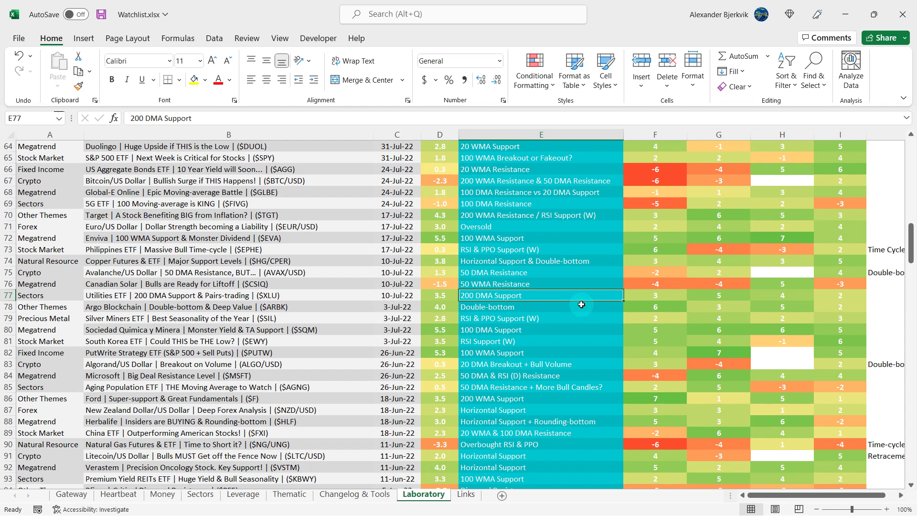
left_click(728, 293)
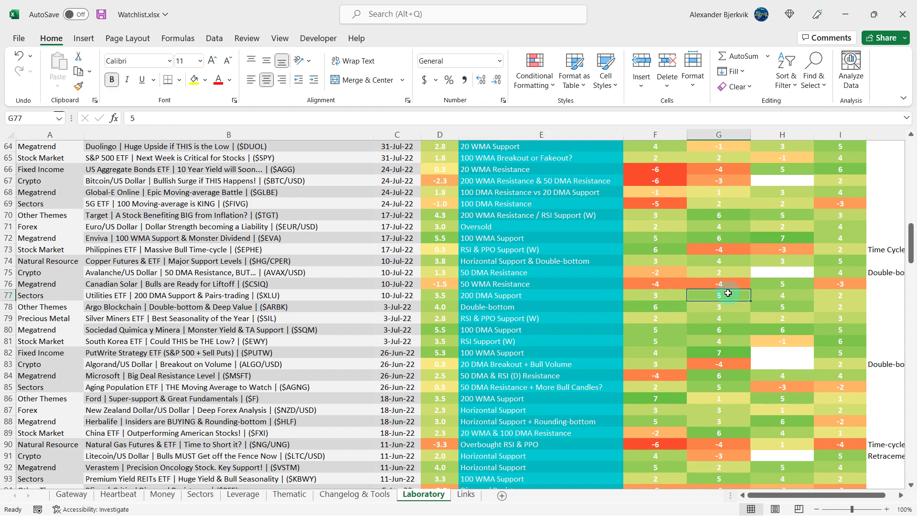
left_click(595, 297)
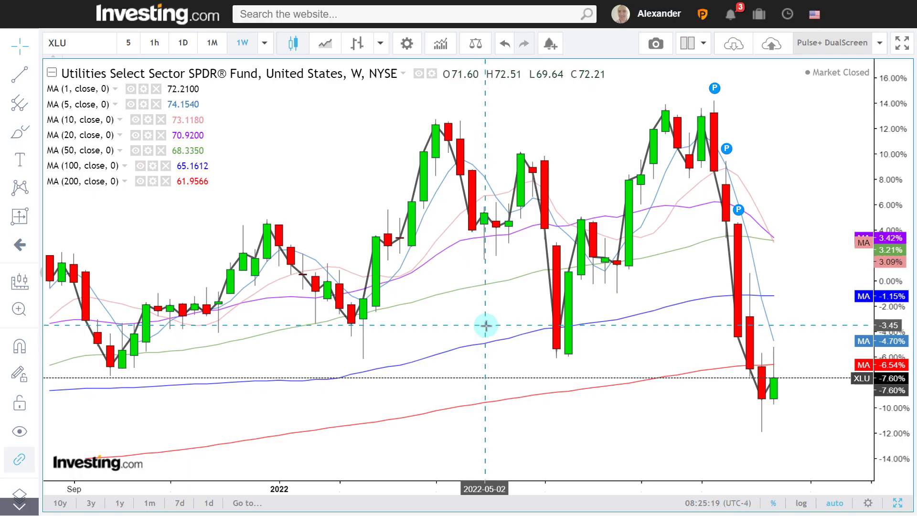
Switch to Investing.com and examine the weekly XLU price chart around July 2022 against its moving averages
scroll(485, 323, "up", 3)
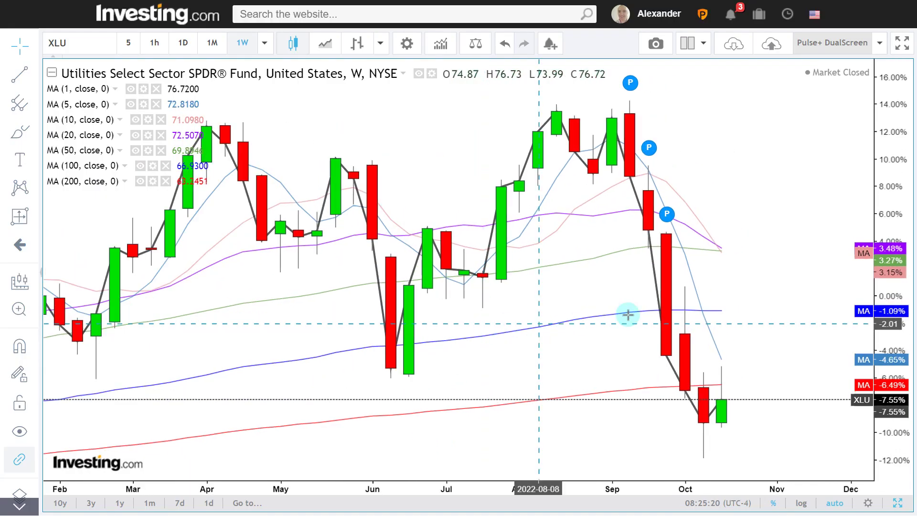
scroll(497, 301, "down", 3)
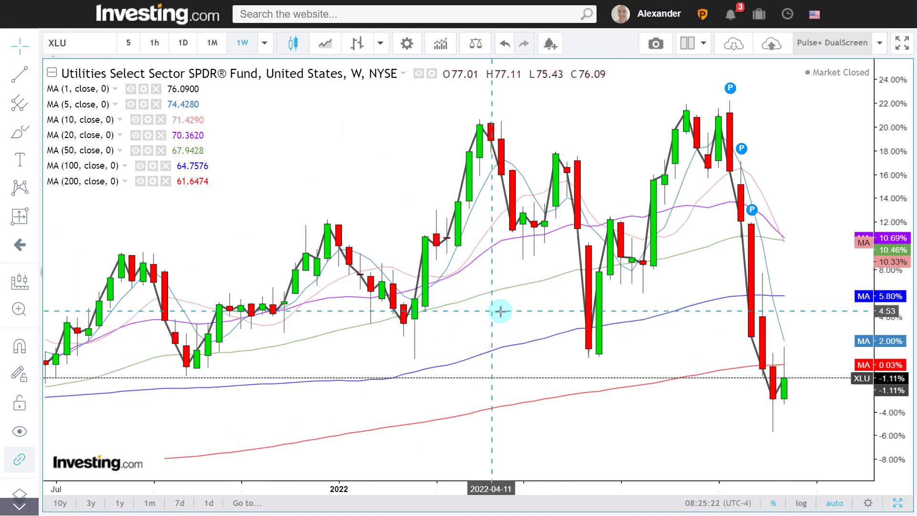
scroll(497, 311, "up", 2)
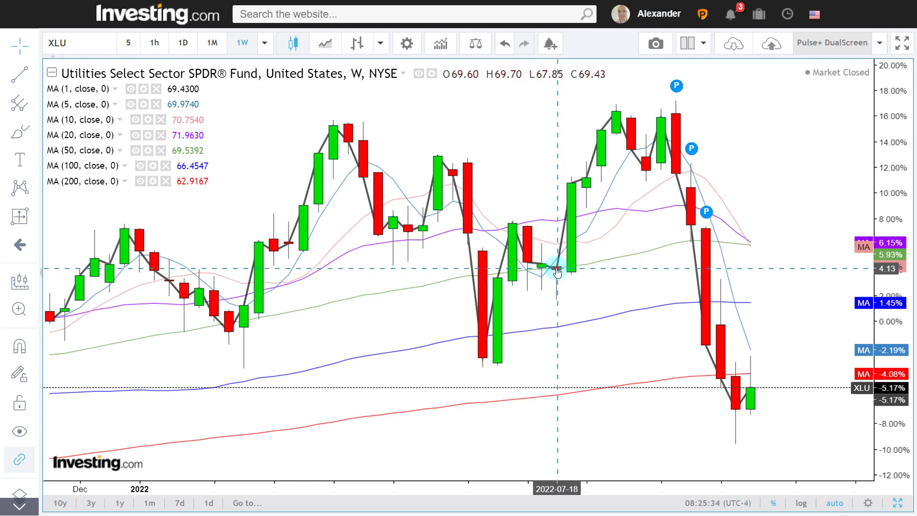
Set the XLU chart to the daily interval and examine the price from June to October against the 200-day moving average
left_click(183, 43)
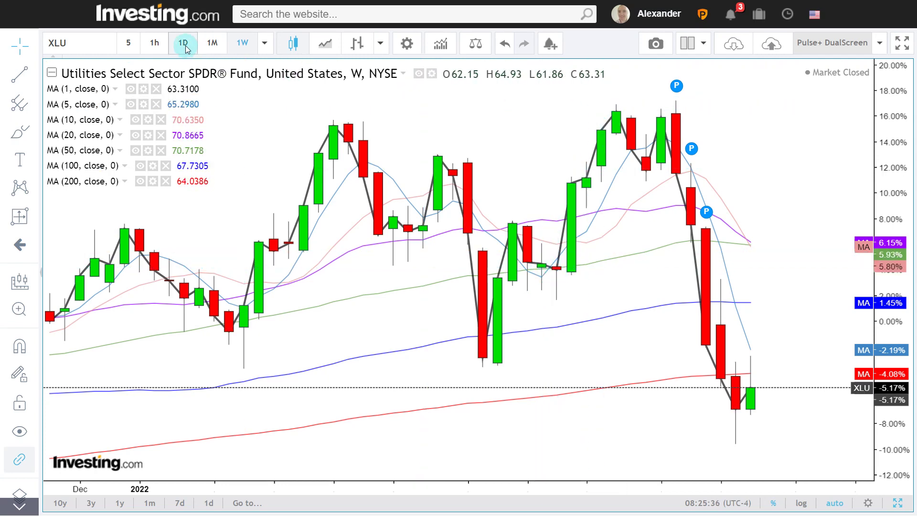
scroll(341, 306, "down", 5)
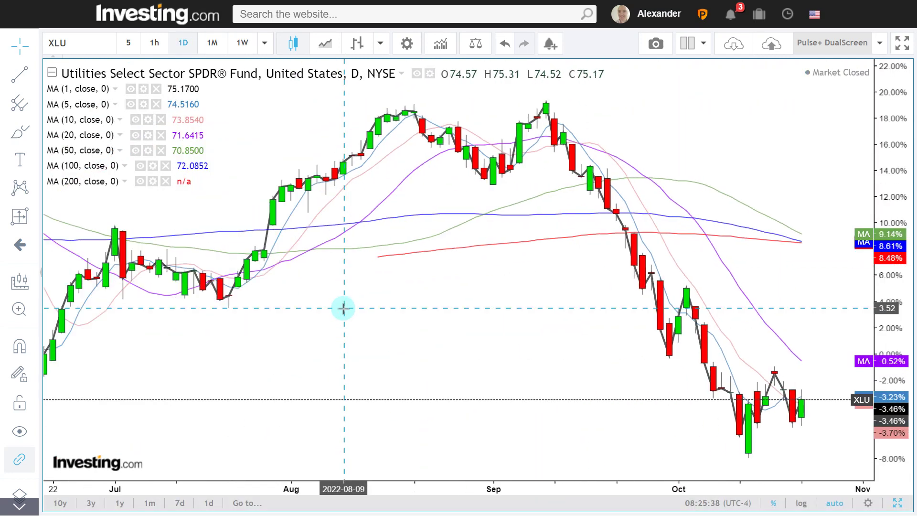
scroll(343, 308, "down", 4)
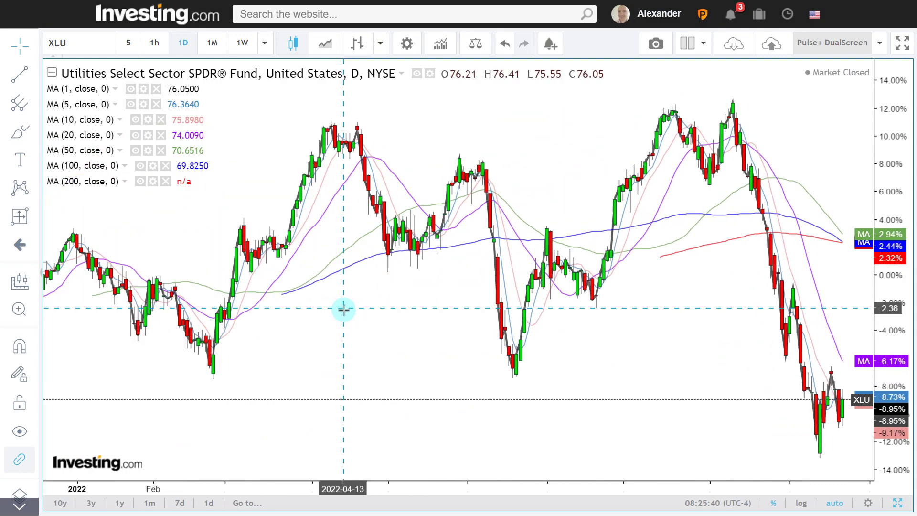
scroll(343, 311, "up", 6)
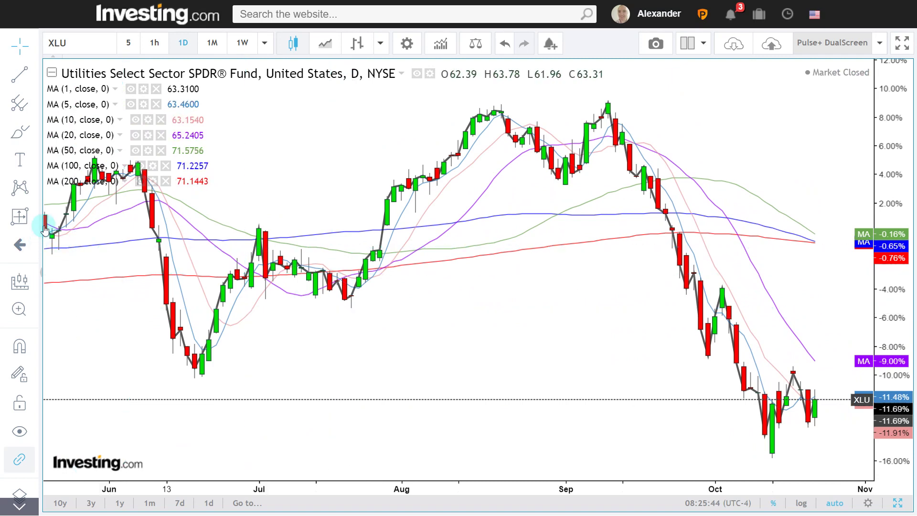
left_click(33, 217)
left_click(150, 358)
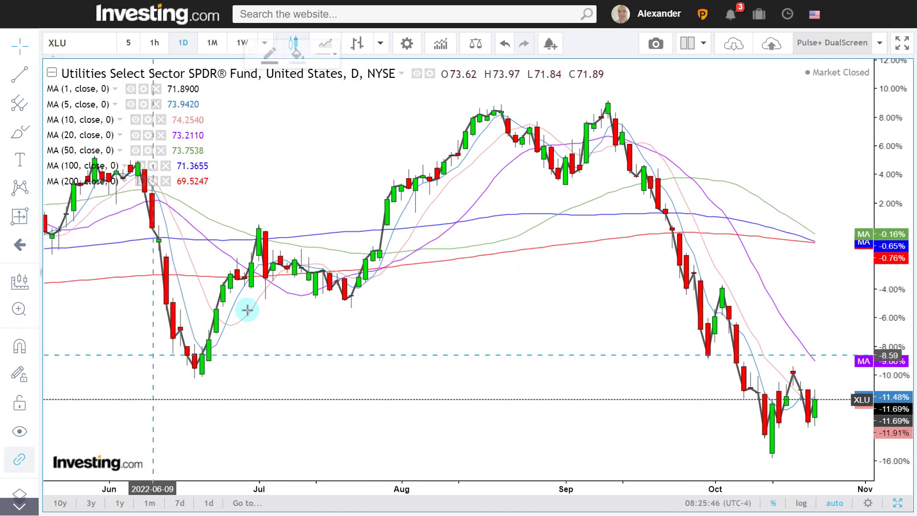
left_click(271, 281)
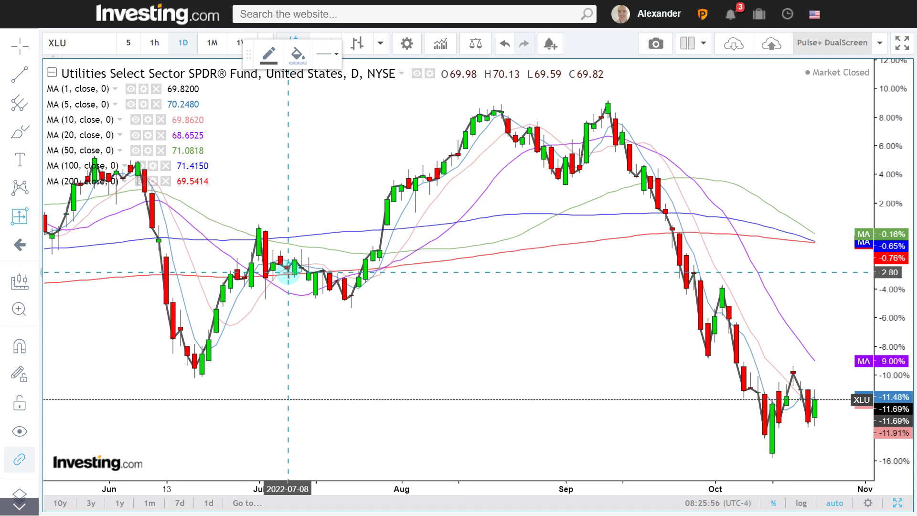
left_click_drag(287, 271, 313, 293)
Mark the mid-July drop below the 200-day average with a pink arrow and the late-July recovery with a blue arrow, then clear both
left_click_drag(305, 346, 481, 351)
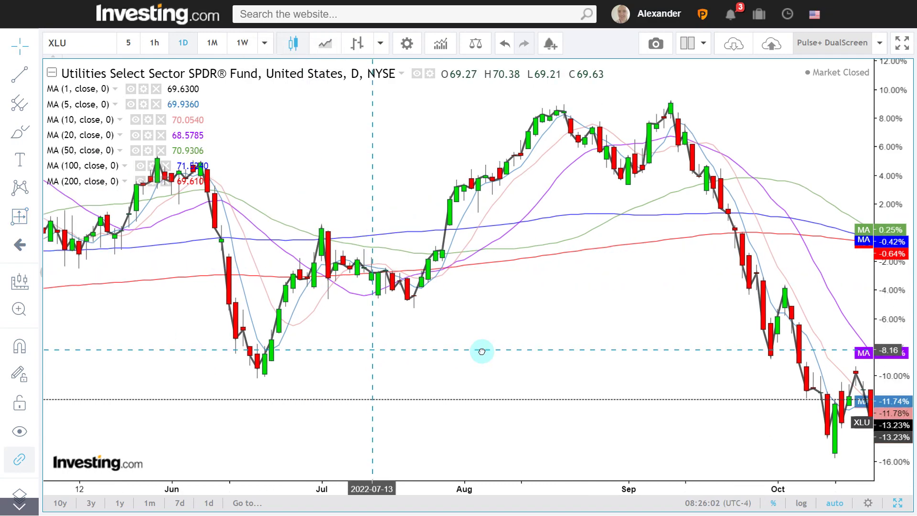
scroll(474, 348, "left", 3)
scroll(474, 348, "right", 4)
scroll(410, 375, "up", 3)
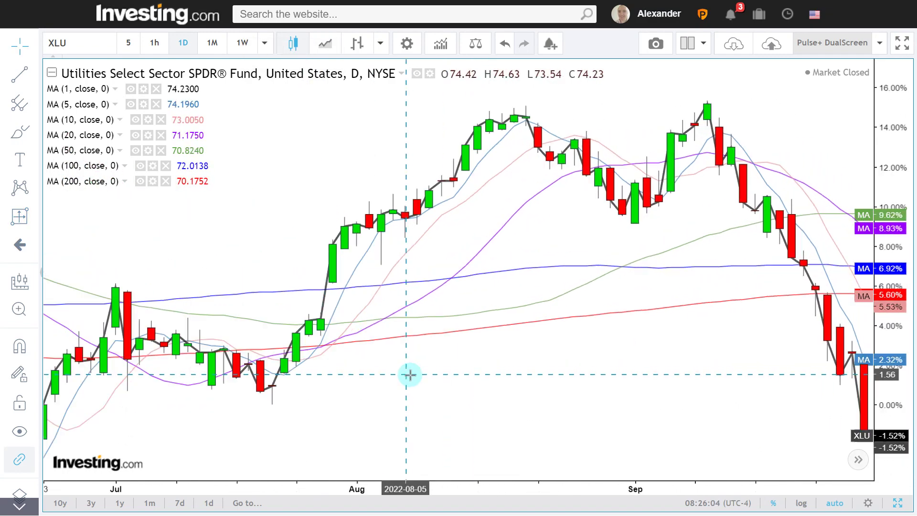
left_click_drag(409, 374, 528, 387)
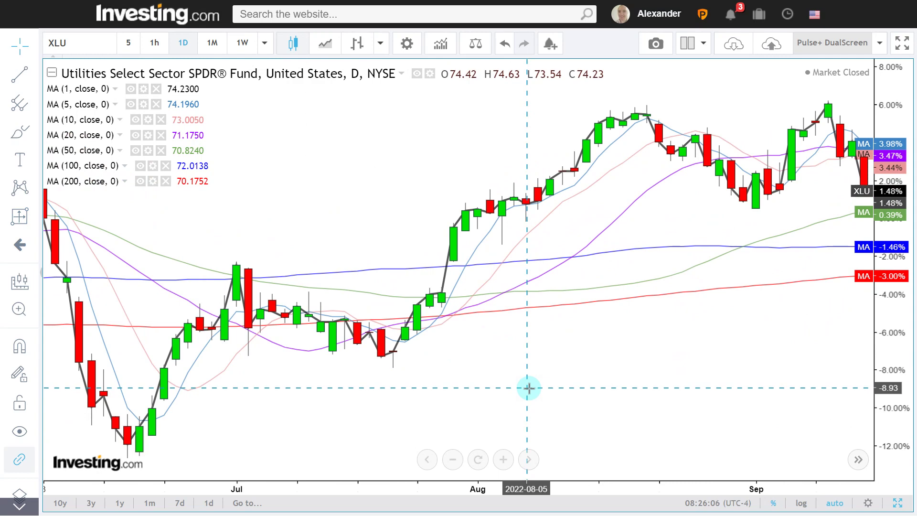
key("ctrl+shift+p")
left_click_drag(369, 221, 362, 318)
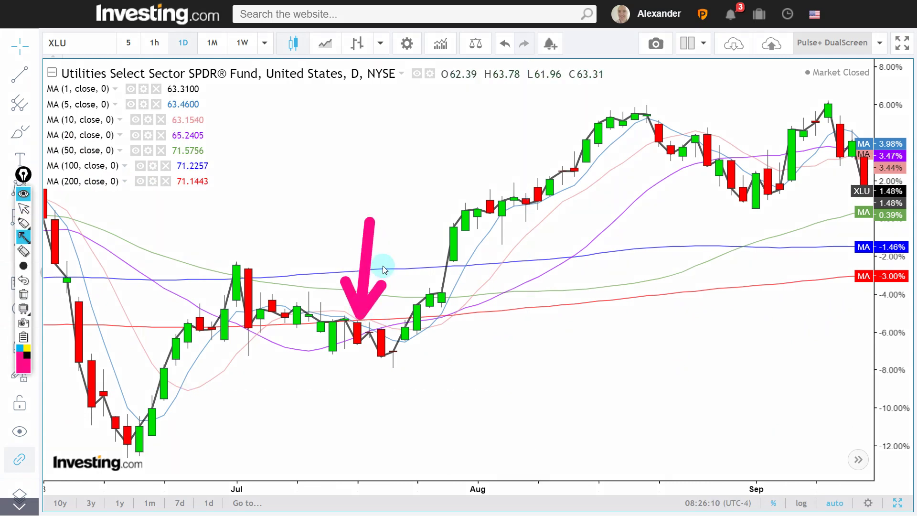
mouse_move(505, 402)
left_mouse_down()
mouse_move(425, 330)
mouse_move(428, 322)
left_mouse_up()
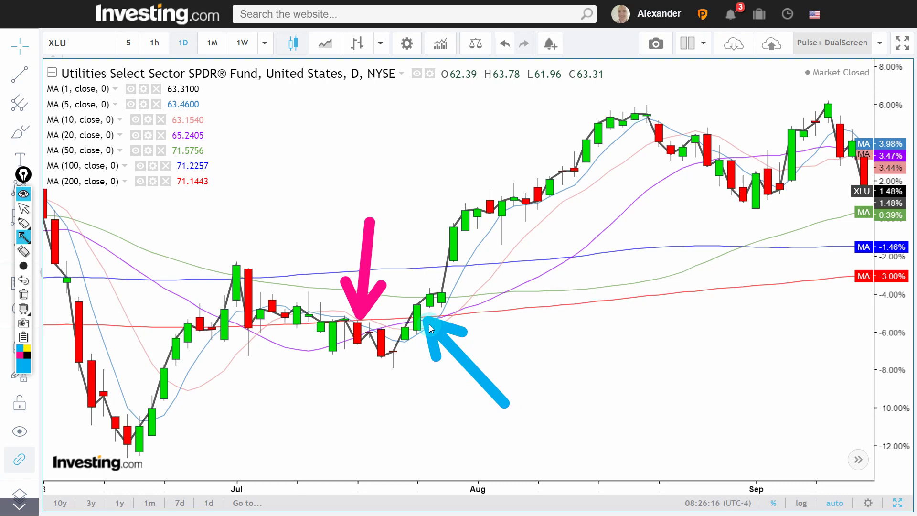
key("Escape")
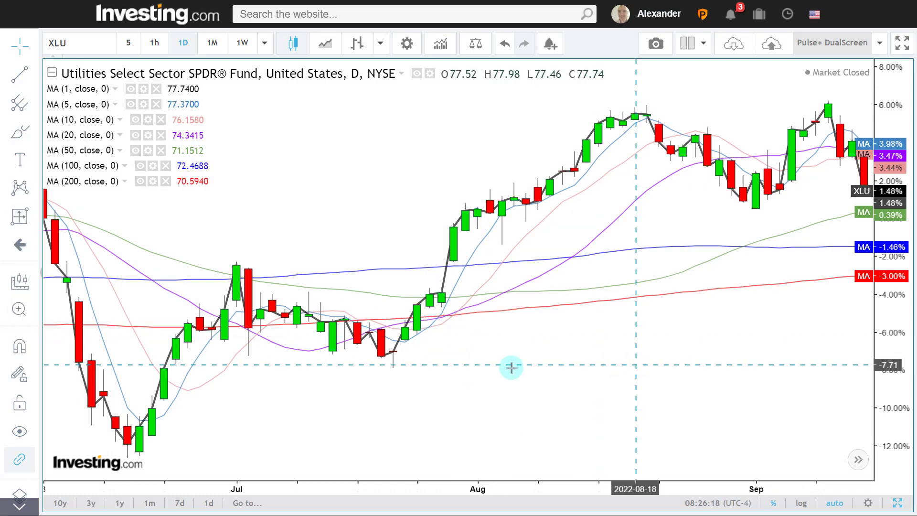
Mark the late-September break below XLU's 200-day moving average with a pink arrow, then clear the annotation
left_click_drag(509, 366, 544, 199)
left_click_drag(636, 374, 414, 352)
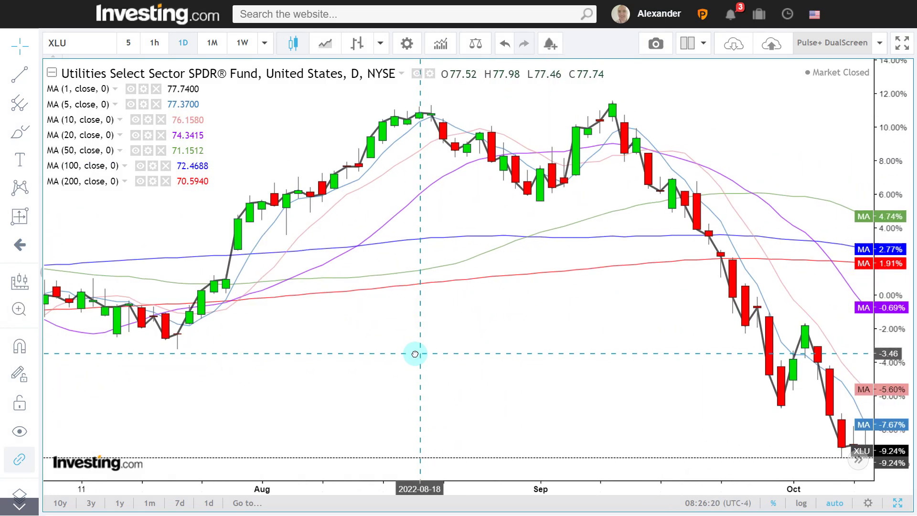
left_click_drag(658, 303, 542, 282)
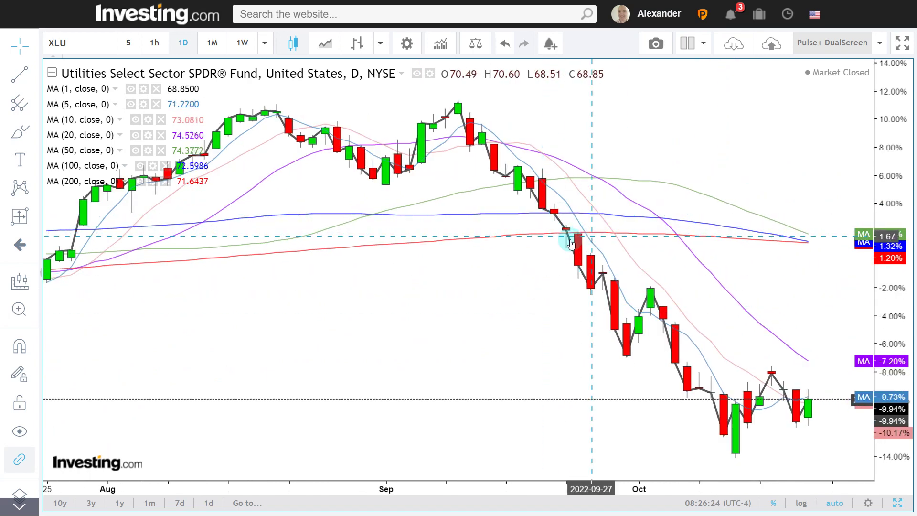
key("ctrl+shift+1")
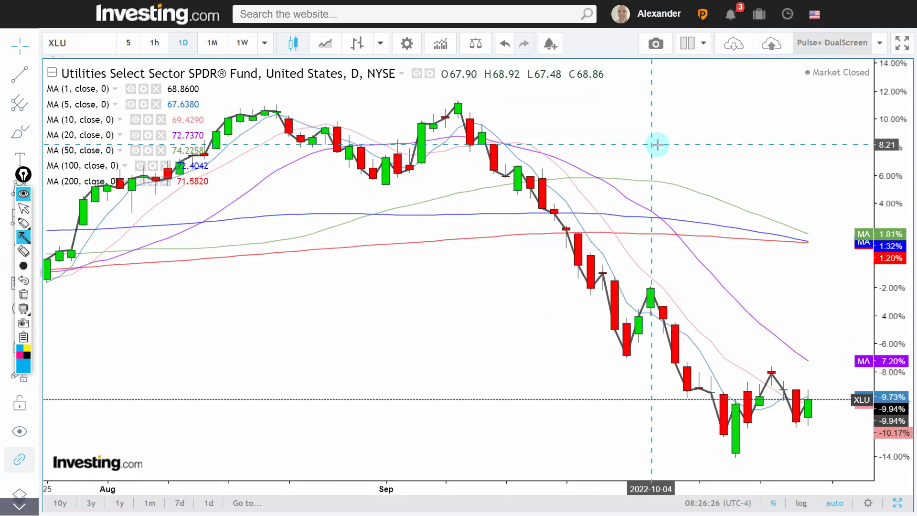
left_click_drag(625, 127, 577, 224)
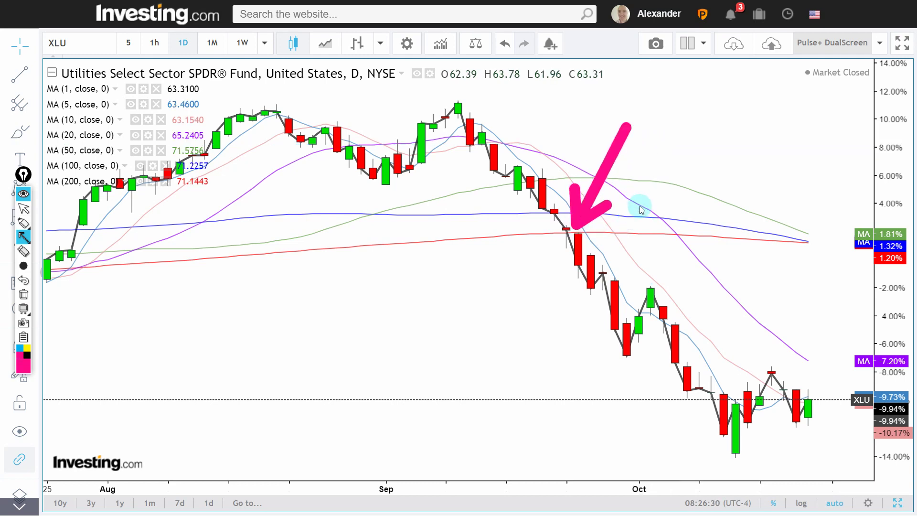
key("ctrl+shift+1")
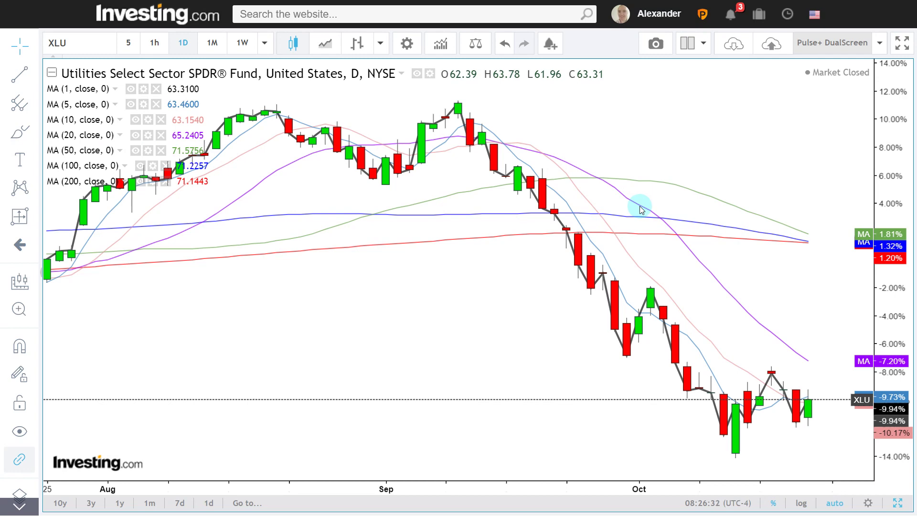
Examine XLU's daily price action from early July onward around the 200-day moving average
scroll(541, 262, "down", 2)
scroll(462, 309, "down", 3)
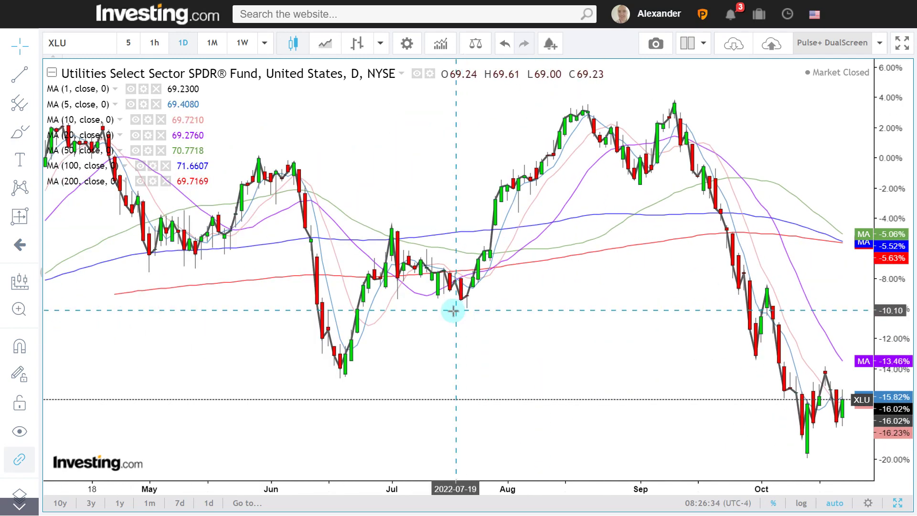
scroll(452, 311, "up", 1)
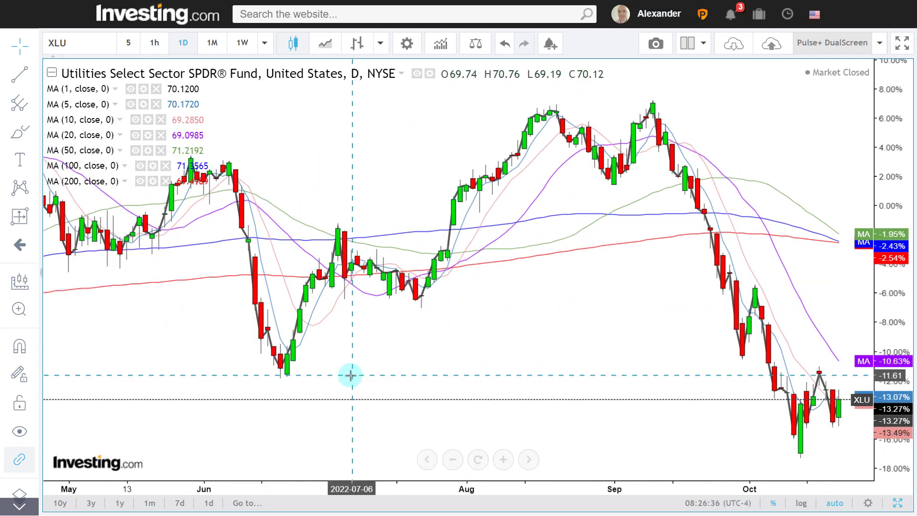
left_click_drag(352, 375, 443, 375)
scroll(443, 375, "up", 3)
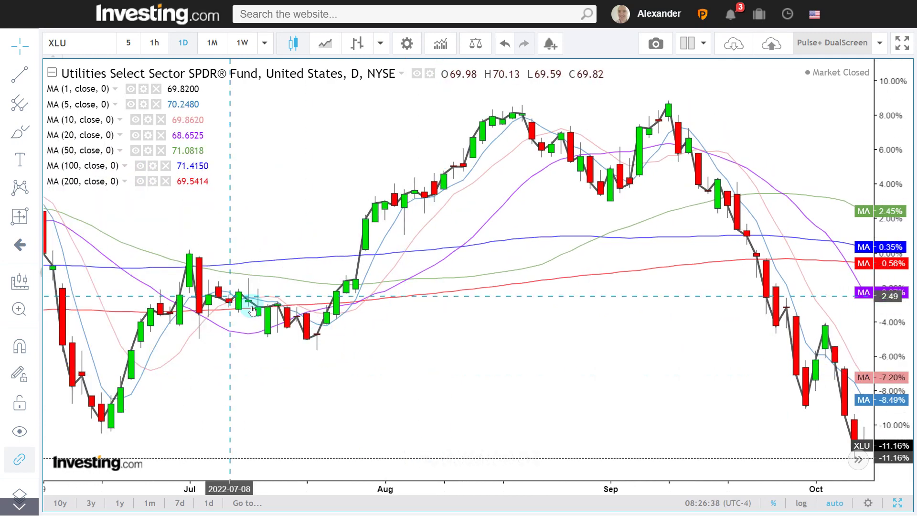
Switch back to Excel and, on the Sectors sheet, copy the cell formatting of Invesco Water Res (PHO) onto Sel Sector:Util SPDR (XLU)
left_click(292, 310)
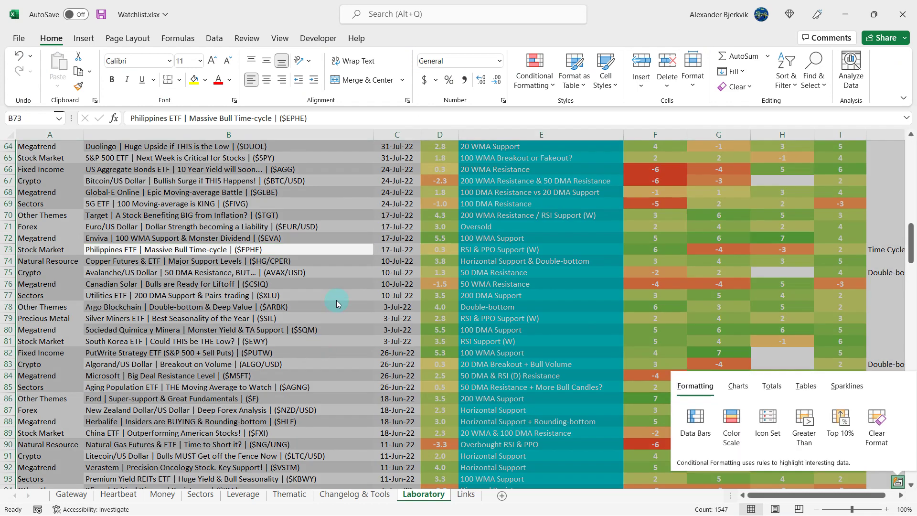
left_click(336, 293)
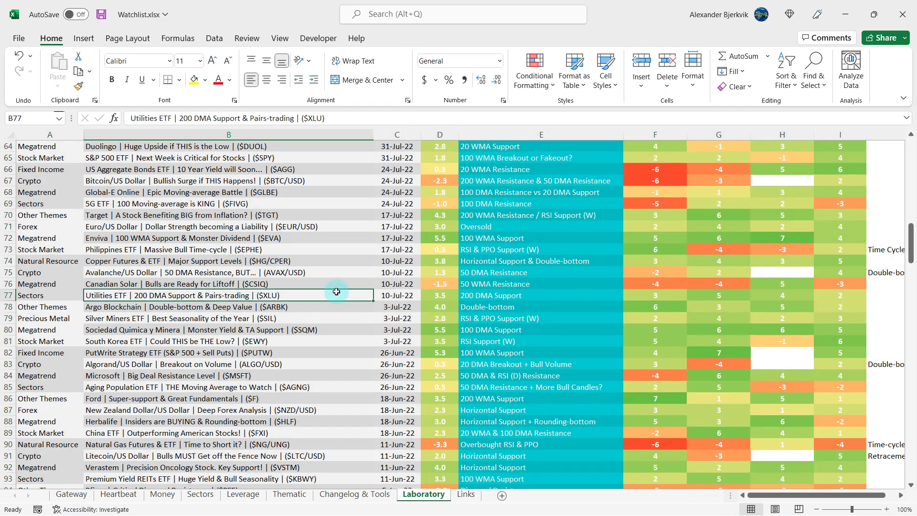
left_click(191, 497)
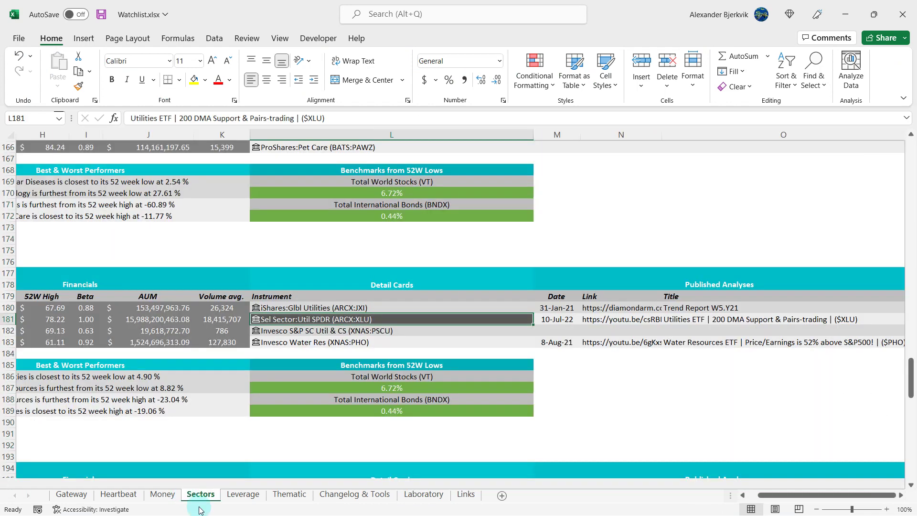
left_click(493, 344)
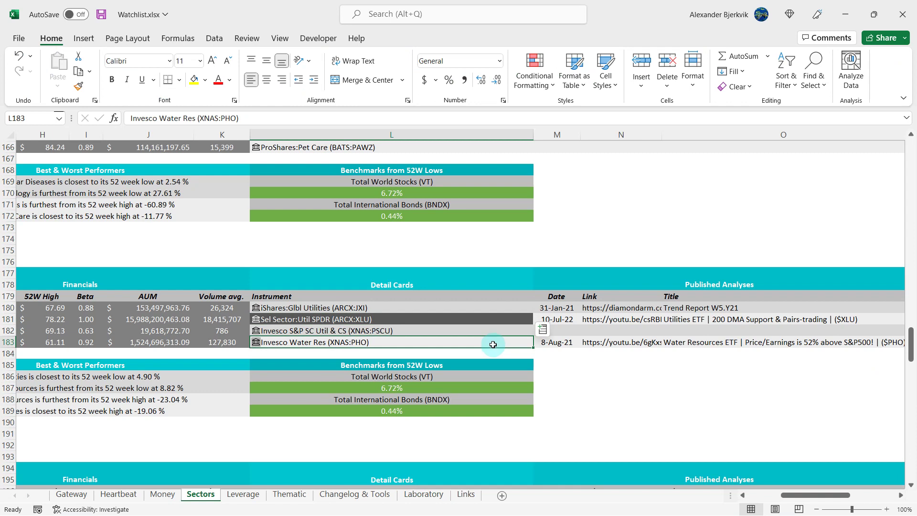
left_click(79, 86)
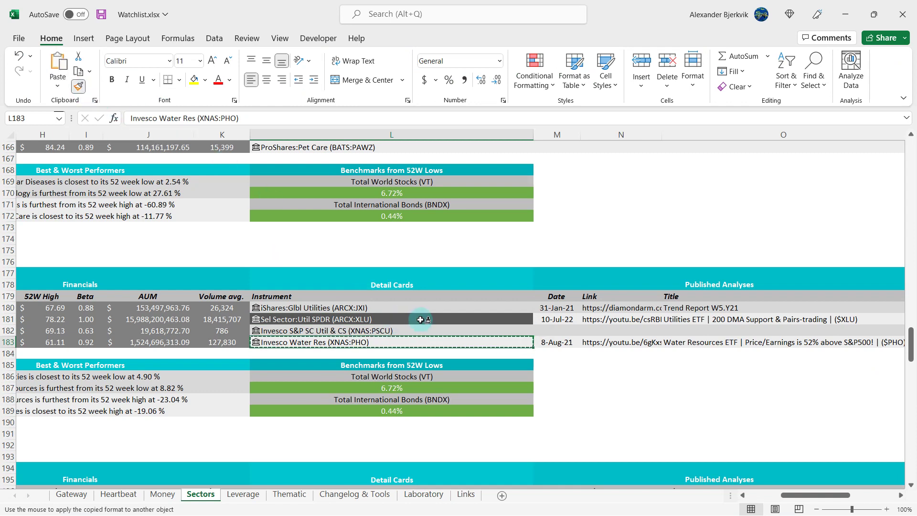
left_click(434, 319)
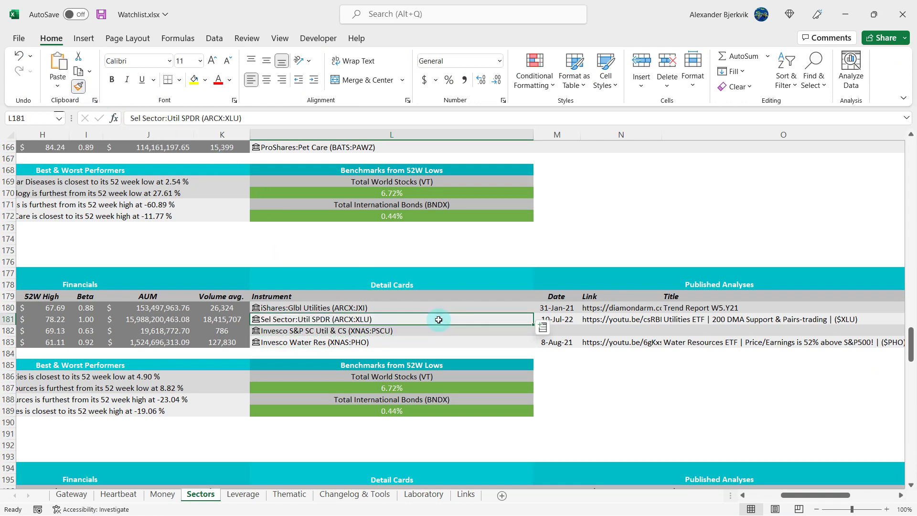
left_click(451, 251)
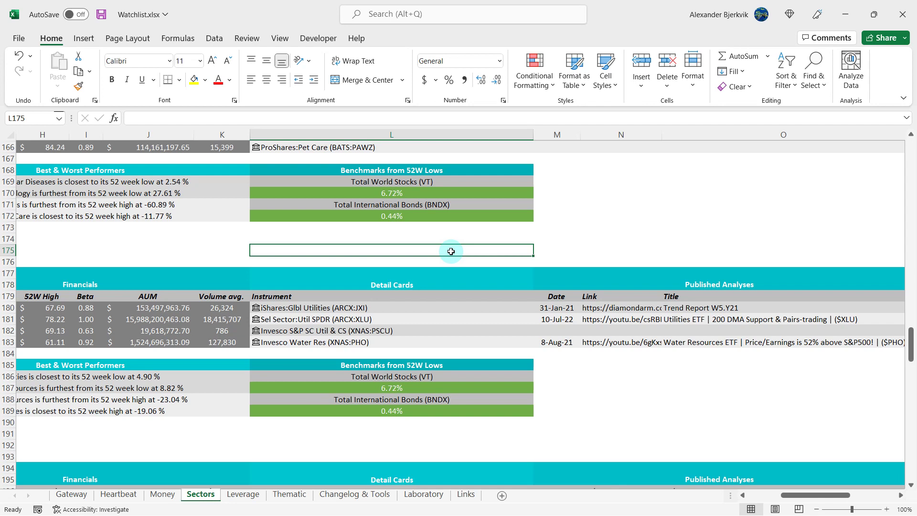
On the Sectors sheet, find Defiance Next Gen Conn (FIVG) in the communication services instruments table and select its cell
scroll(444, 251, "down", 3)
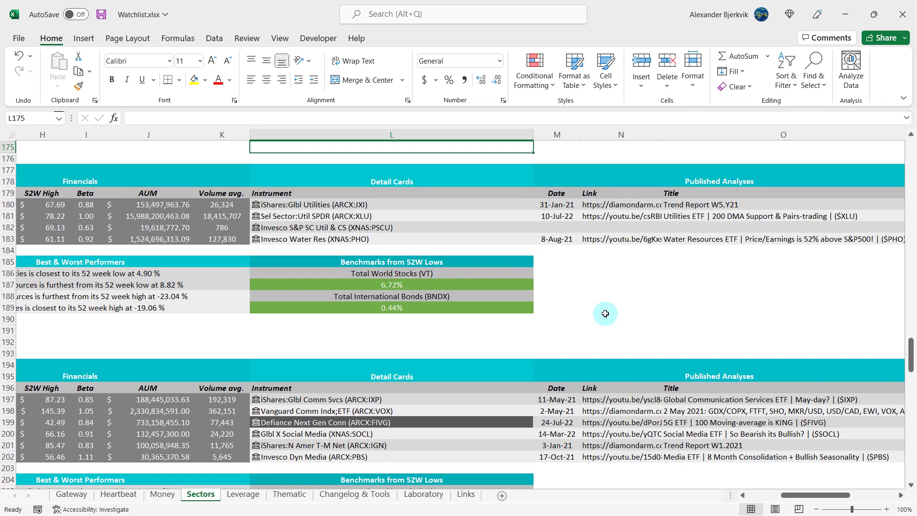
scroll(518, 350, "down", 3)
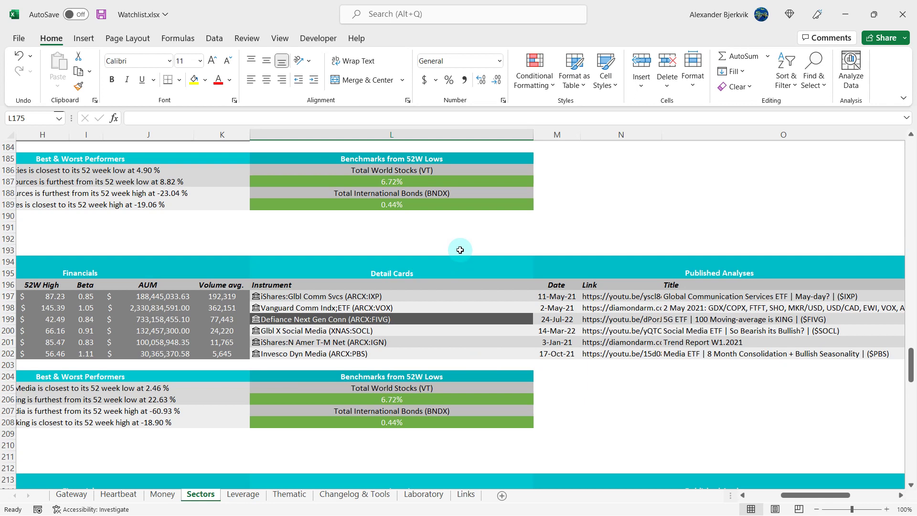
left_click(460, 308)
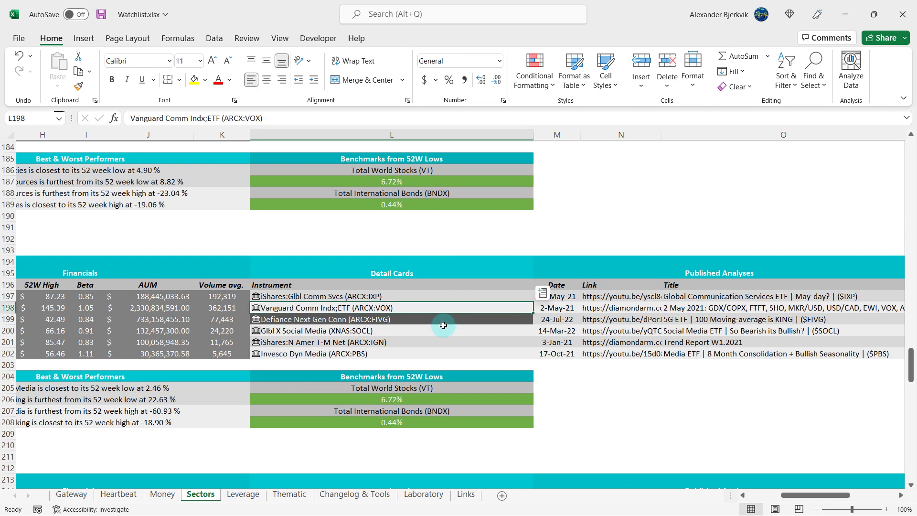
left_click(443, 317)
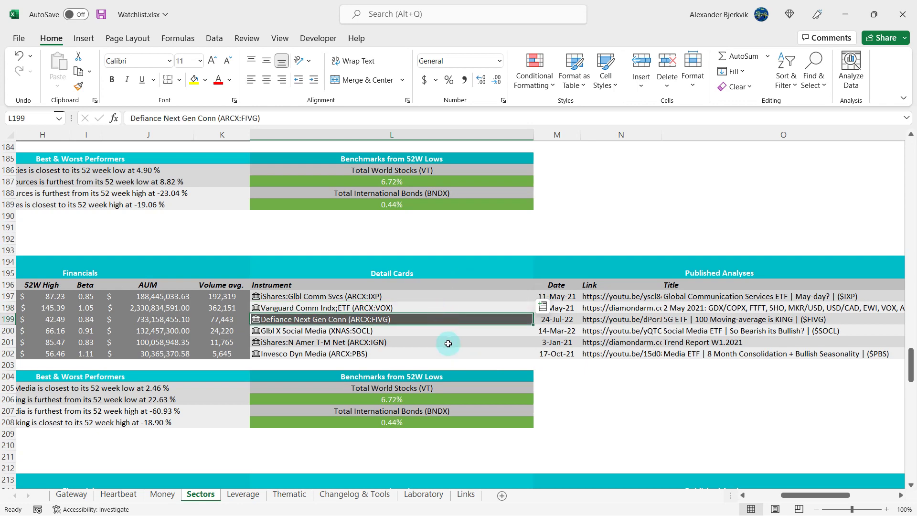
On the Laboratory sheet, examine the 5G ETF (FIVG) analysis row dated 24-Jul-22, including its average score, technical signal and first rating
left_click(422, 494)
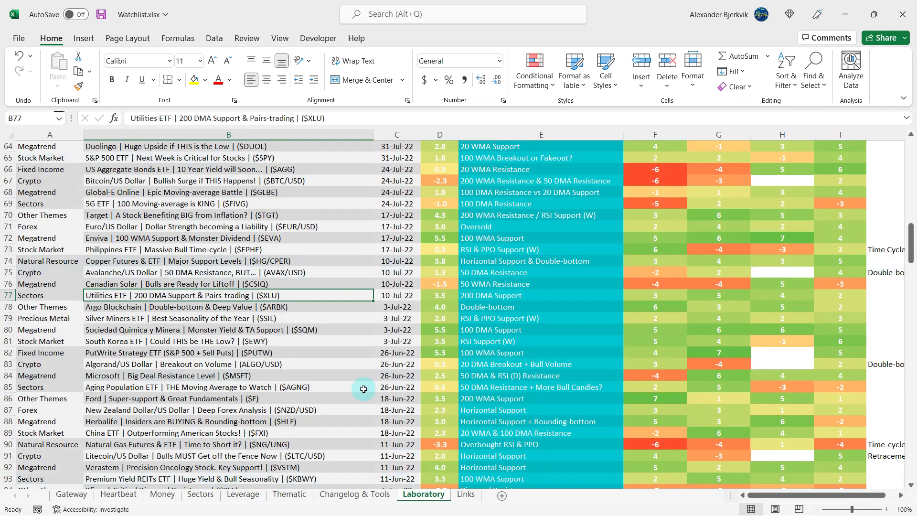
scroll(351, 373, "up", 1)
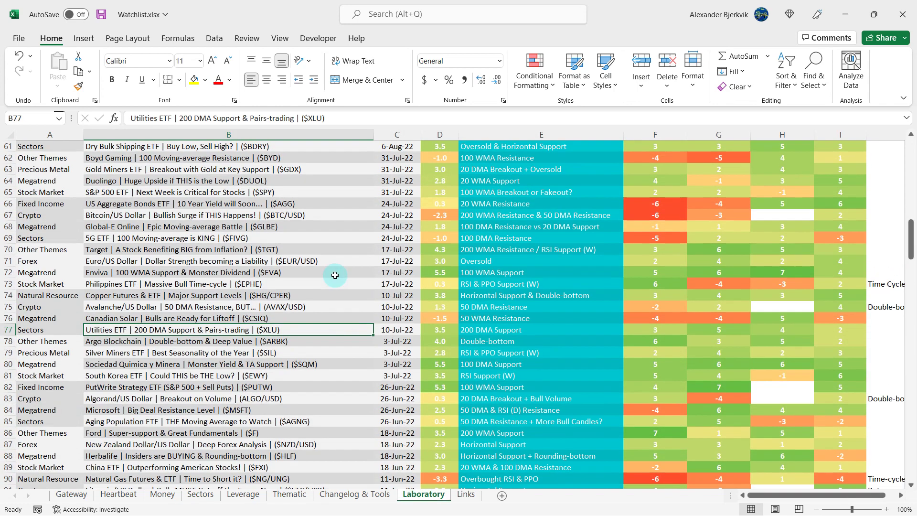
left_click(323, 211)
left_click(329, 238)
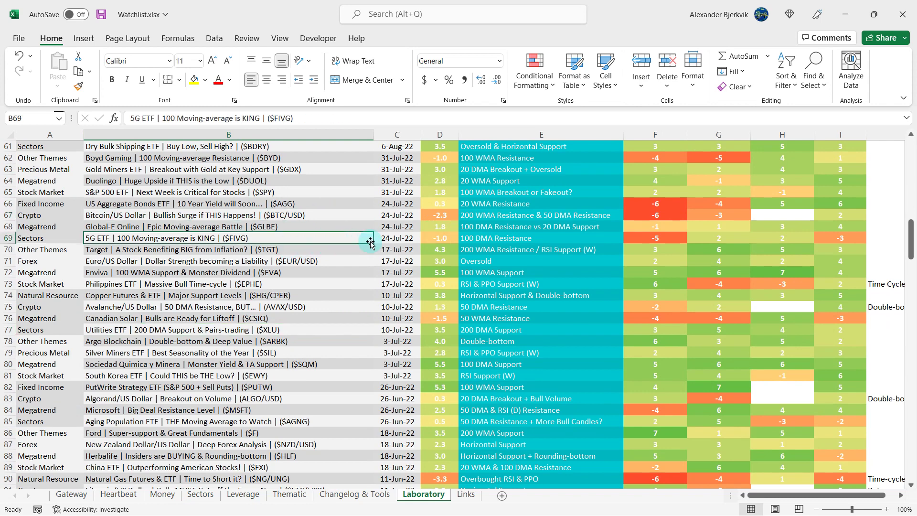
left_click(437, 236)
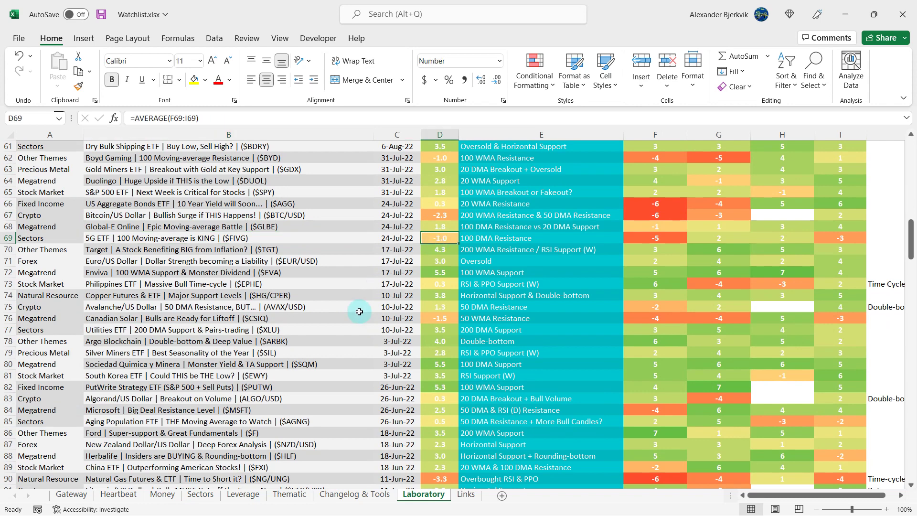
scroll(359, 311, "up", 1)
left_click(511, 272)
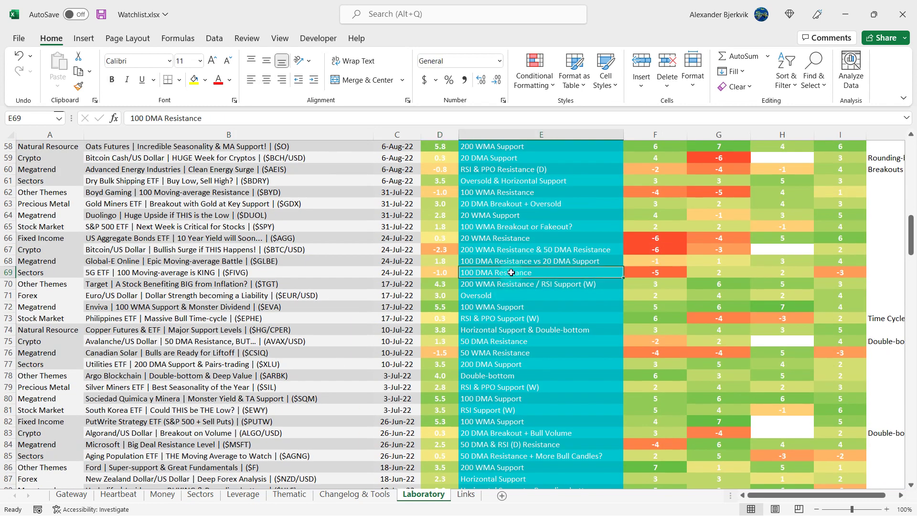
left_click(649, 273)
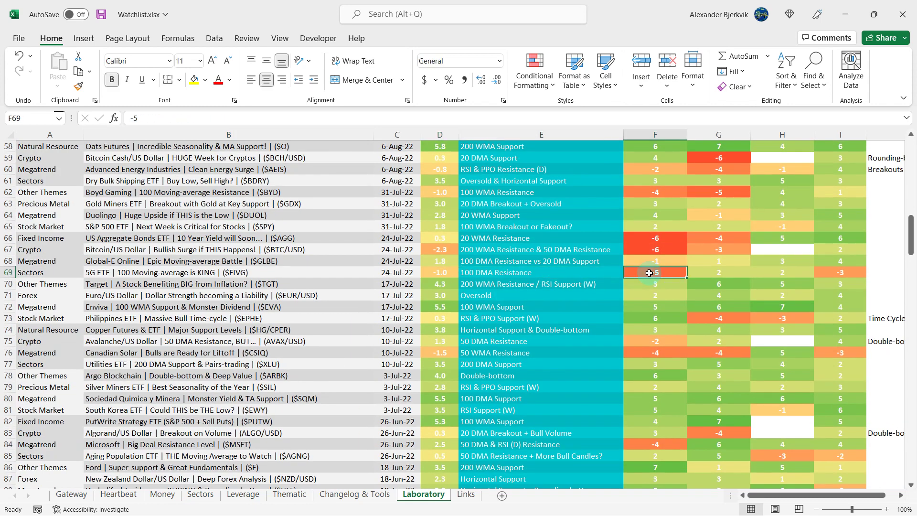
left_click(567, 276)
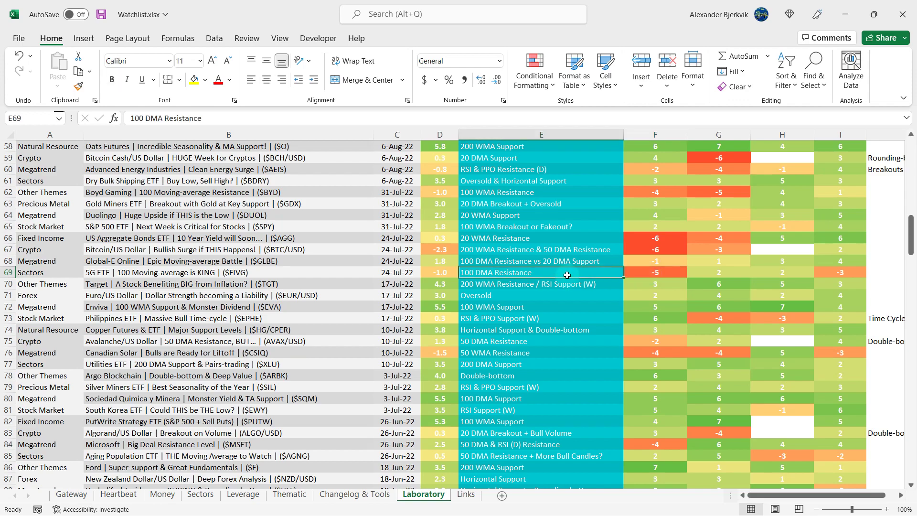
Switch to the Investing.com chart and examine FIVG's weekly candles around the 100-week moving average in August 2022
scroll(452, 327, "up", 5)
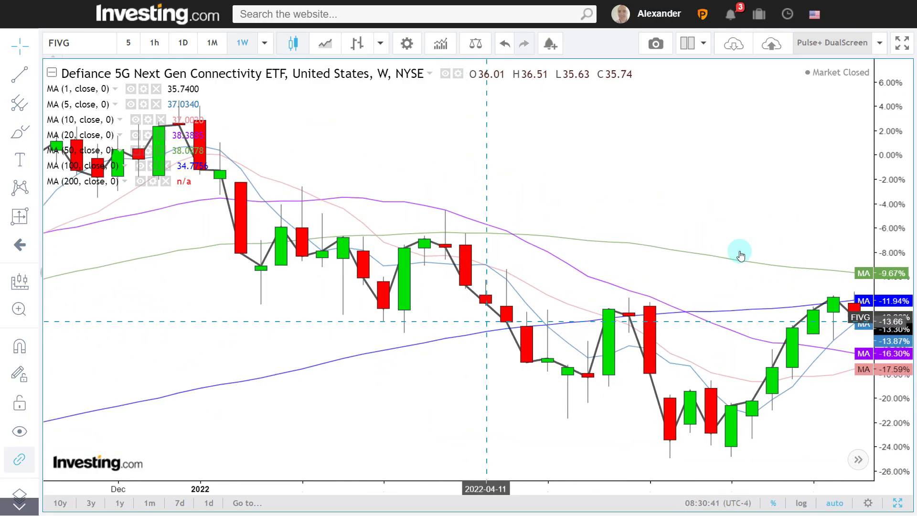
left_click_drag(628, 228, 501, 272)
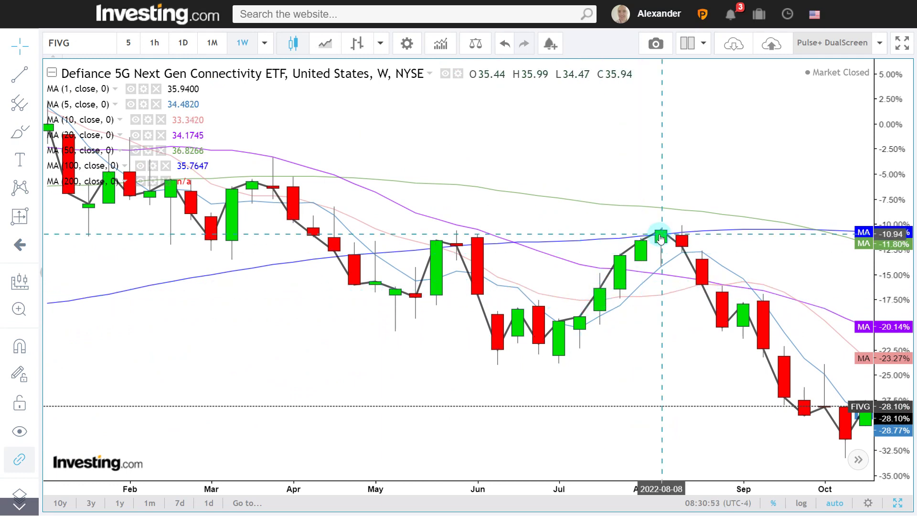
left_click_drag(660, 238, 574, 223)
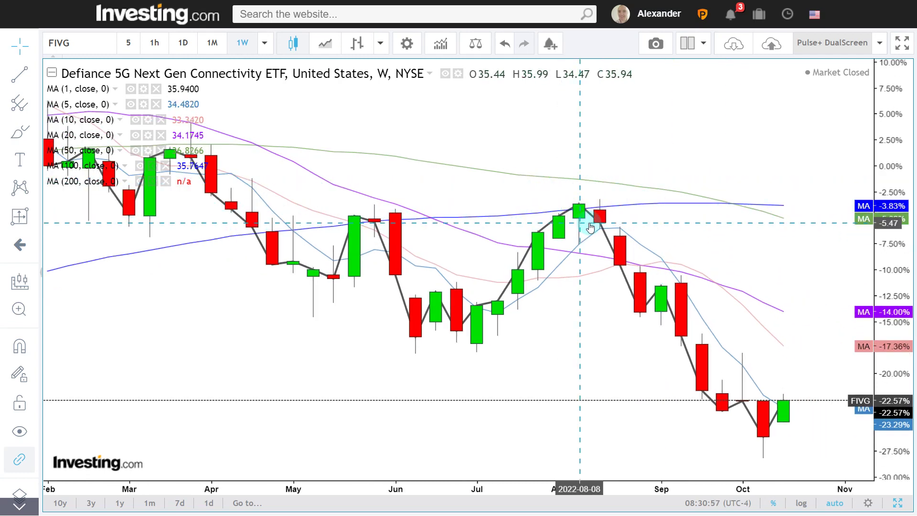
Set the FIVG chart to the daily interval and measure the price move from 22 July 2022 to the mid-August peak
left_click(183, 42)
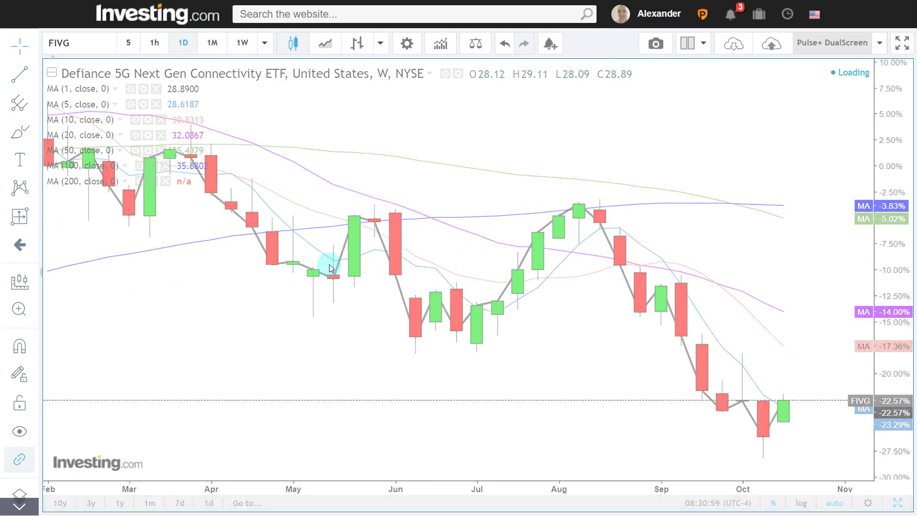
scroll(337, 291, "down", 10)
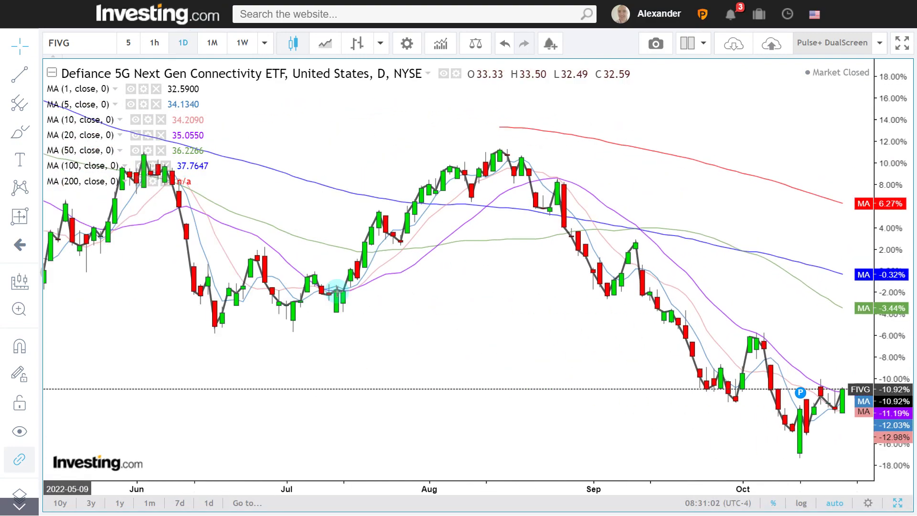
scroll(337, 291, "up", 2)
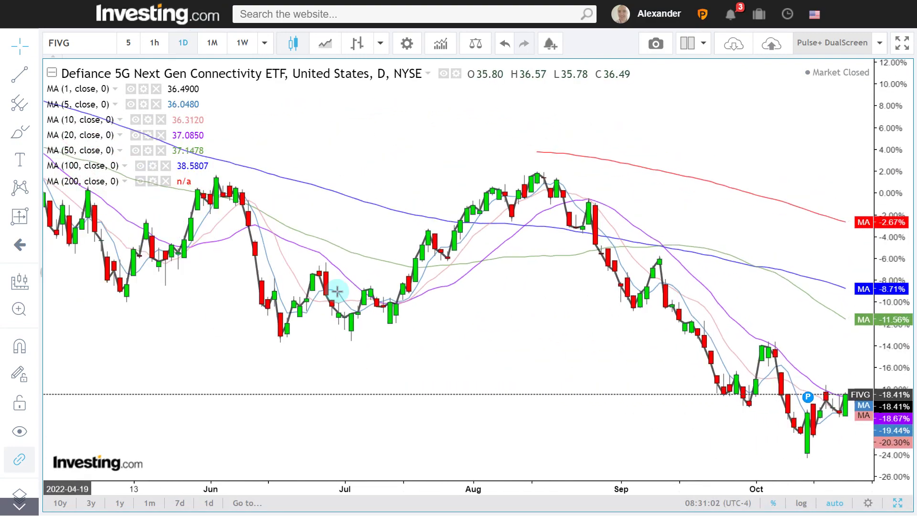
left_click(34, 217)
left_click(143, 365)
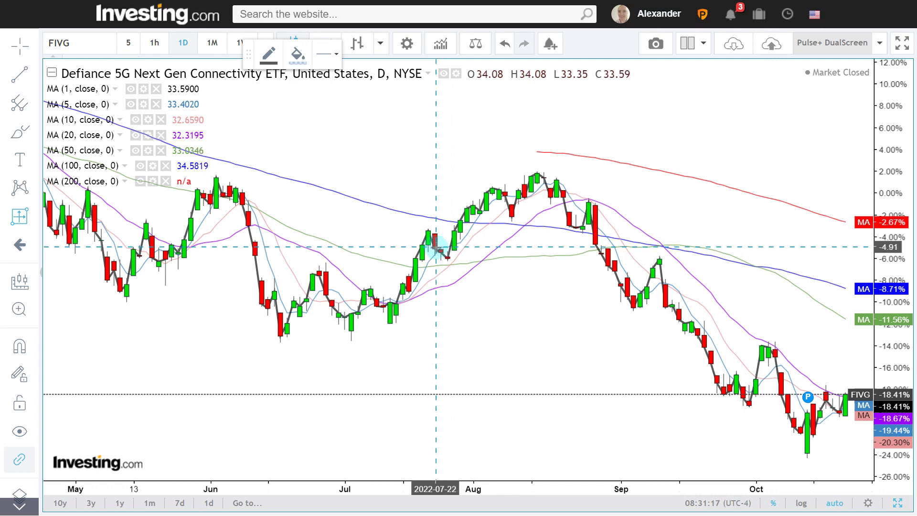
left_click_drag(435, 246, 544, 173)
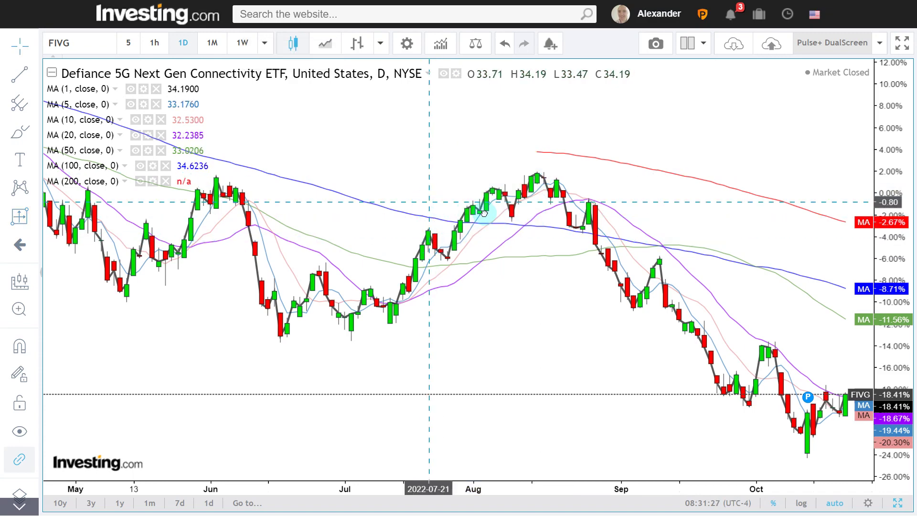
Examine FIVG's daily price action from July to October 2022 around the 100-day moving average
scroll(483, 212, "up", 5)
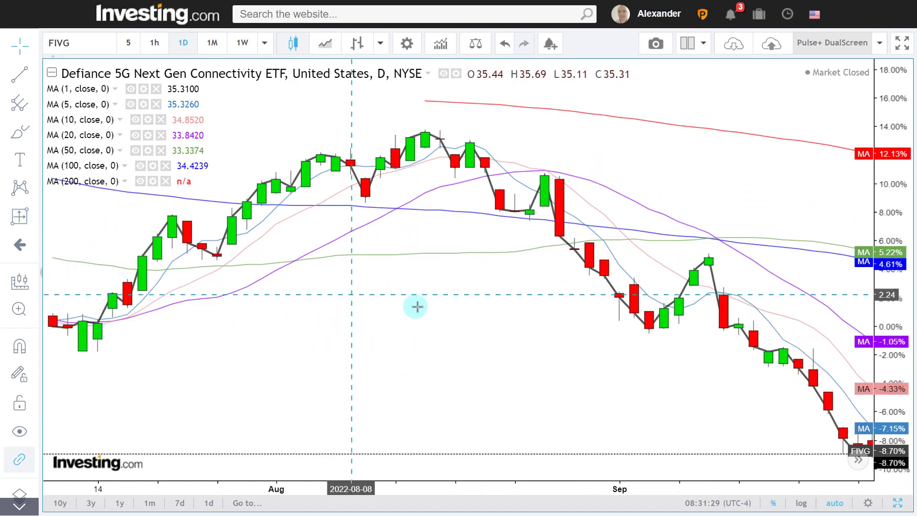
scroll(415, 306, "left", 5)
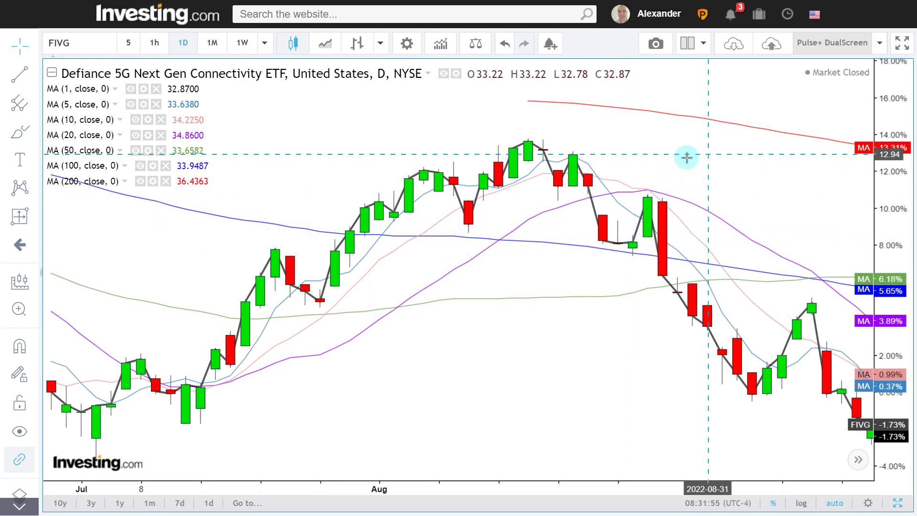
left_click_drag(688, 150, 601, 166)
scroll(637, 180, "up", 3)
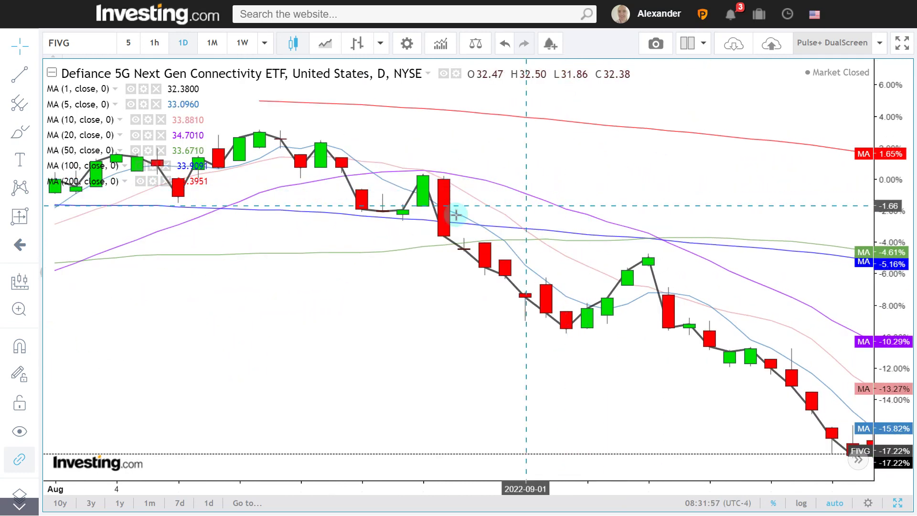
scroll(434, 243, "down", 4)
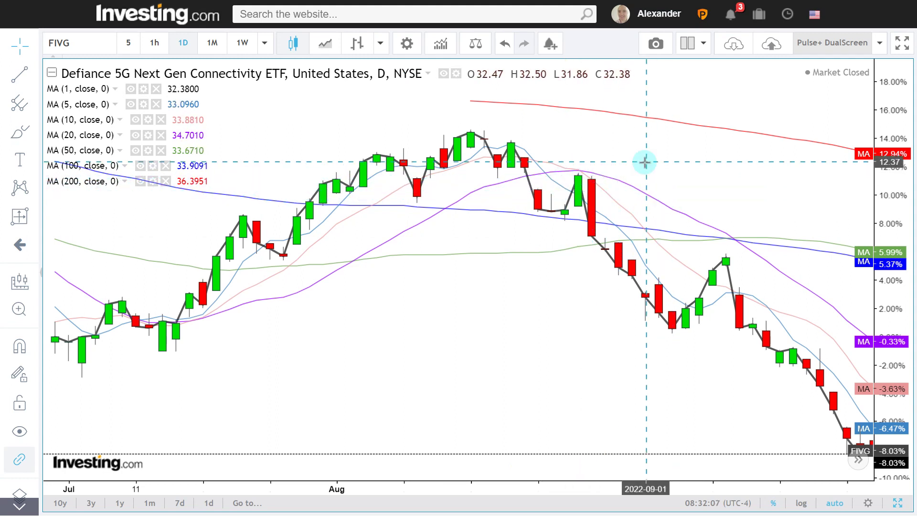
left_click_drag(672, 165, 559, 160)
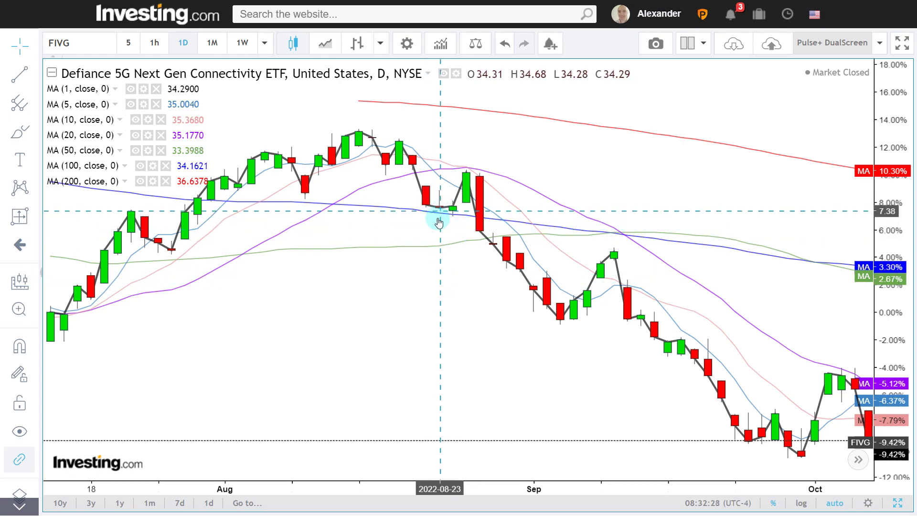
scroll(635, 196, "down", 5)
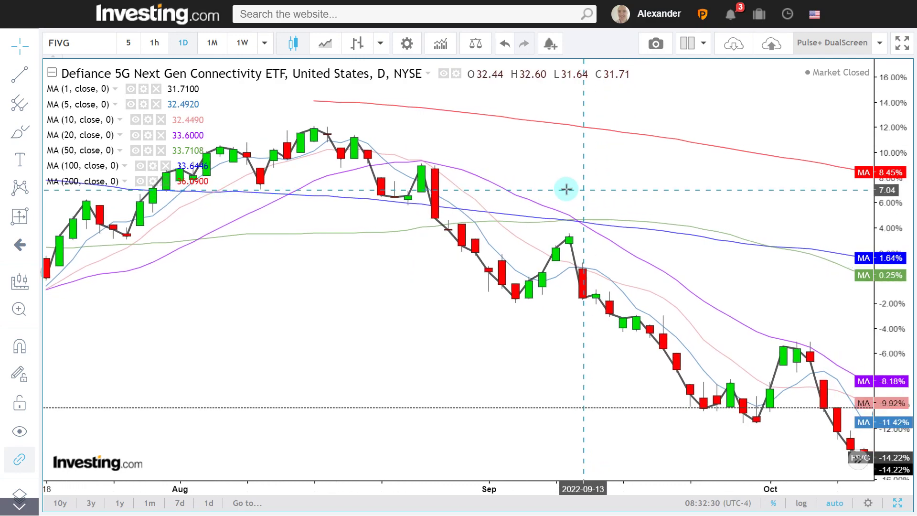
left_click_drag(664, 189, 364, 180)
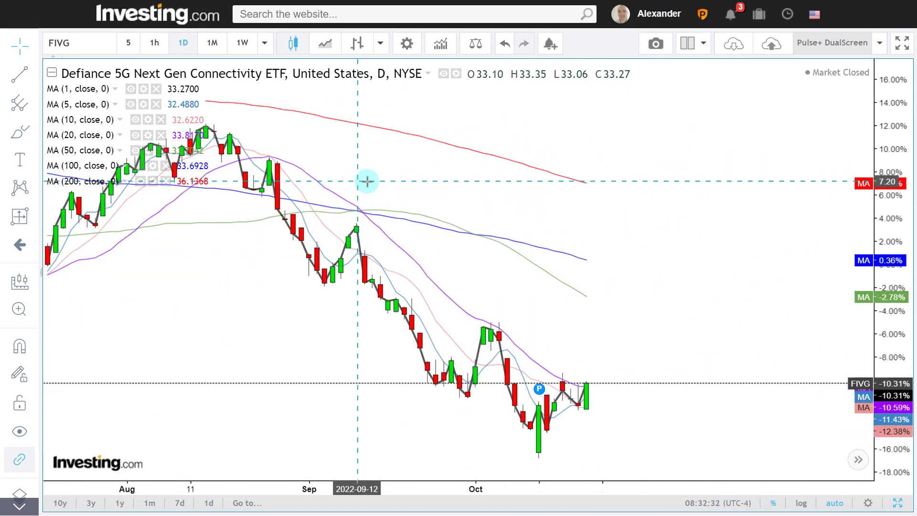
left_click_drag(426, 187, 604, 198)
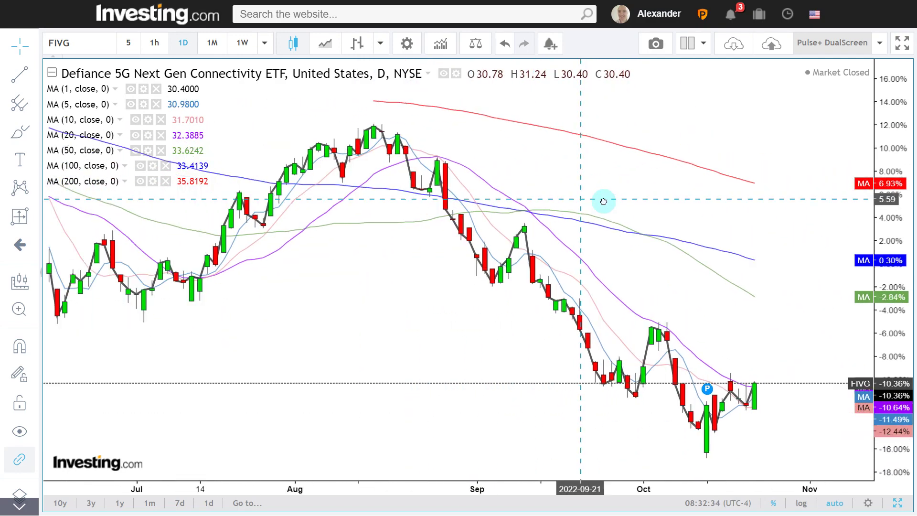
left_click_drag(397, 238, 477, 272)
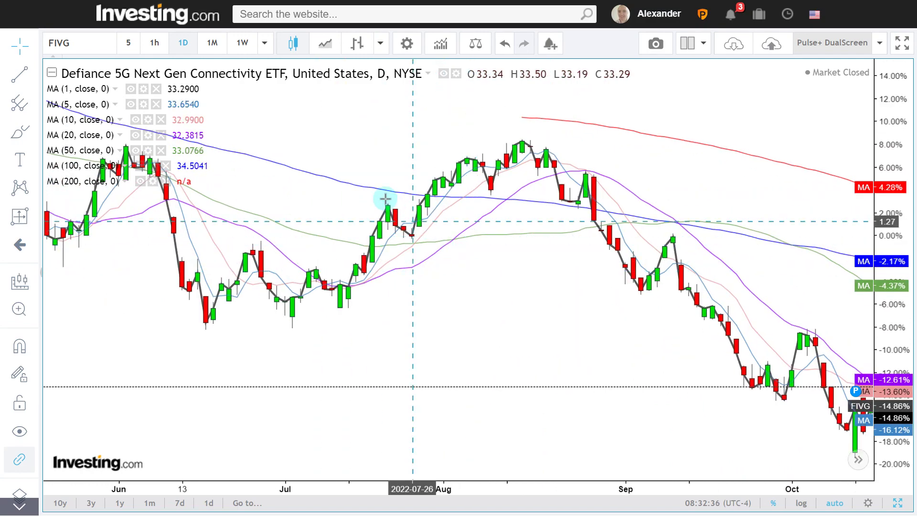
Switch back to Excel and, on the Sectors sheet, copy the cell formatting of iShares:N Amer T-M Net (IGN) onto Defiance Next Gen Conn (FIVG)
key("alt+Tab")
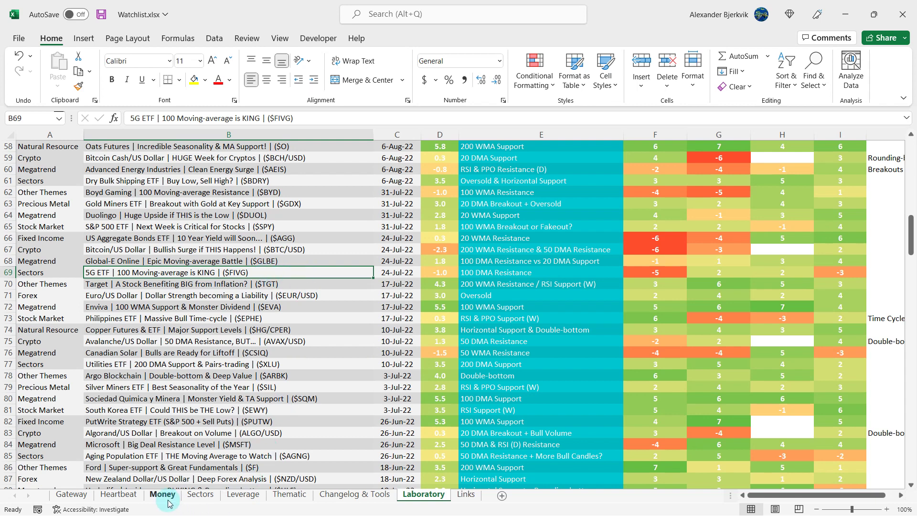
left_click(200, 494)
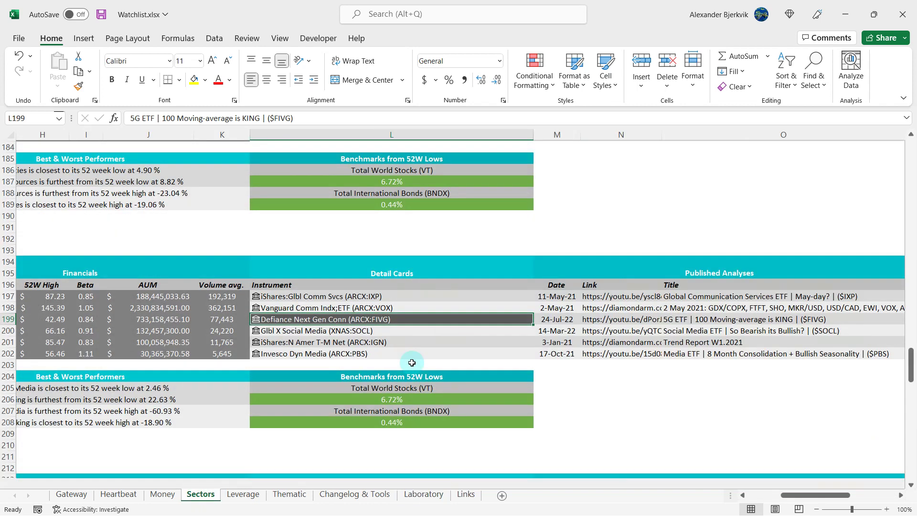
left_click(466, 342)
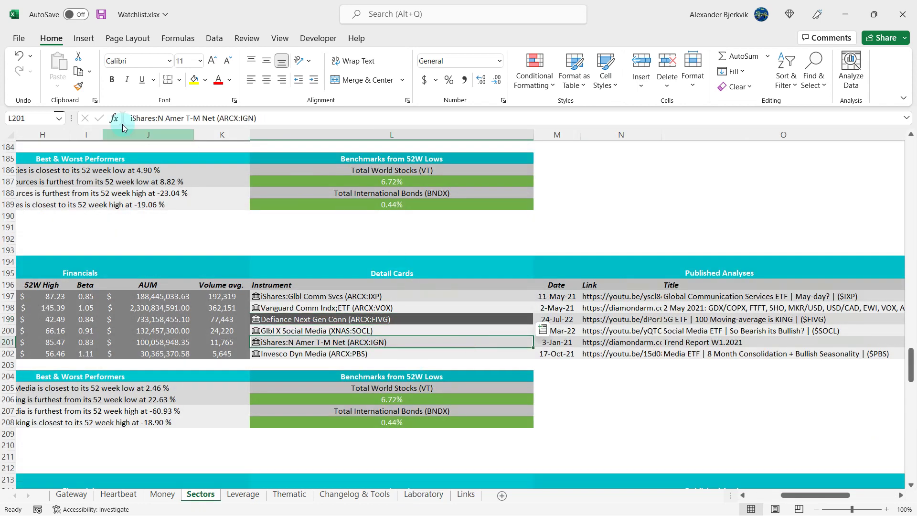
left_click(78, 86)
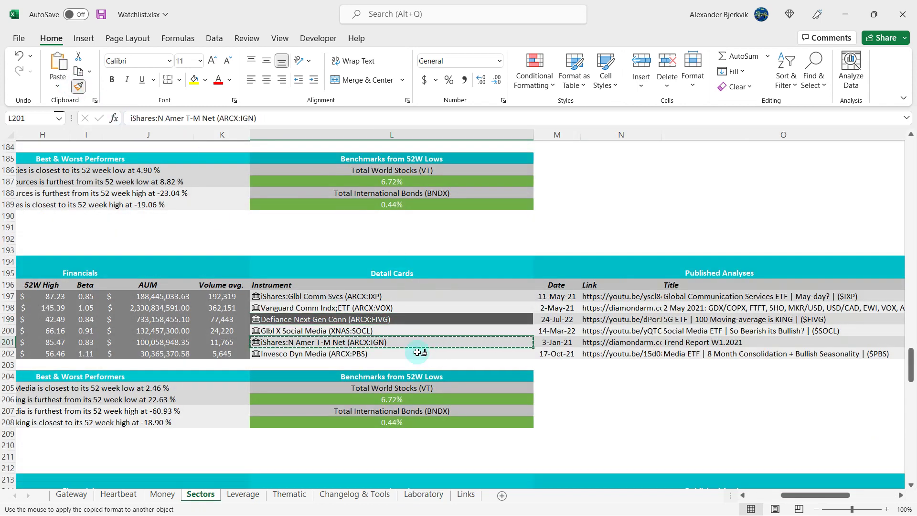
left_click(420, 319)
left_click(586, 392)
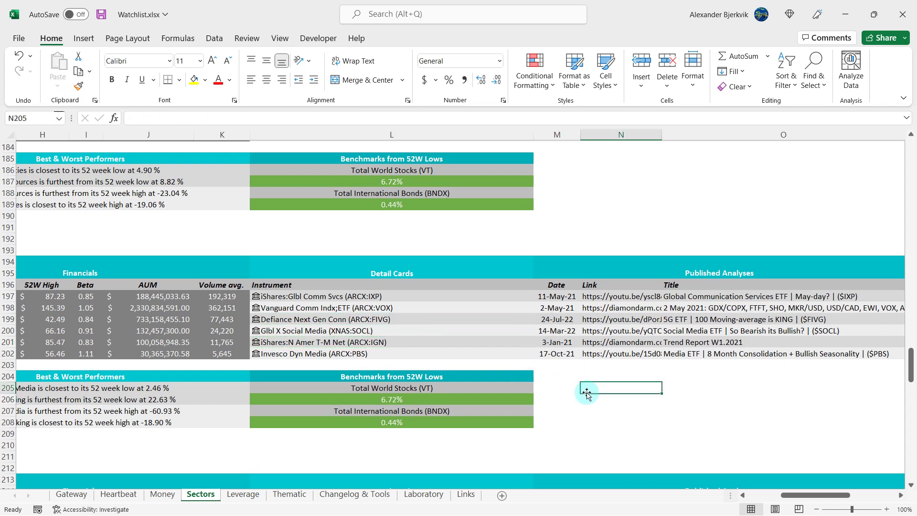
Look through the remaining instrument tables on the Sectors sheet, checking highlighted instruments and their published analyses
left_click(405, 238)
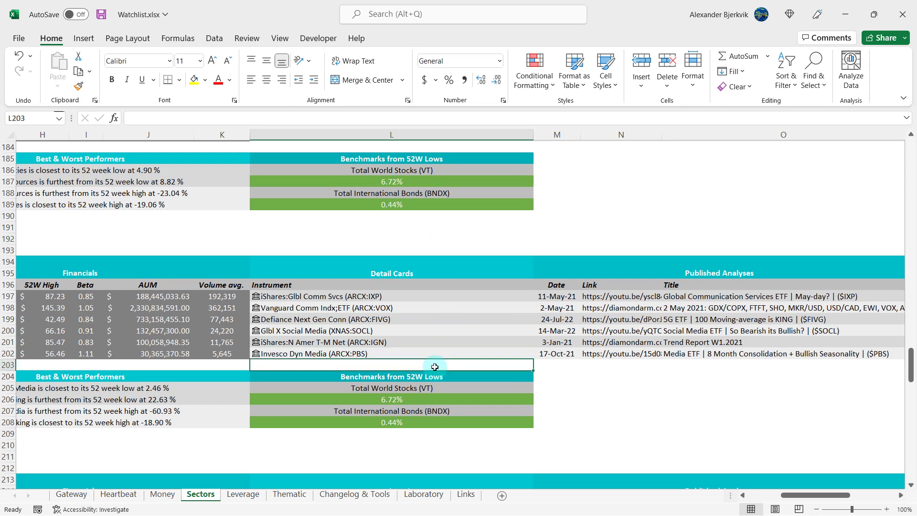
scroll(434, 366, "down", 6)
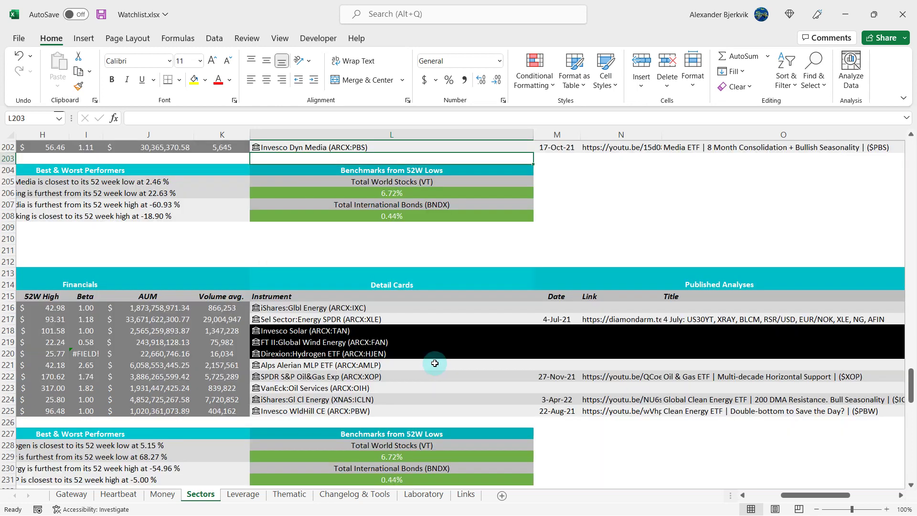
scroll(434, 362, "down", 11)
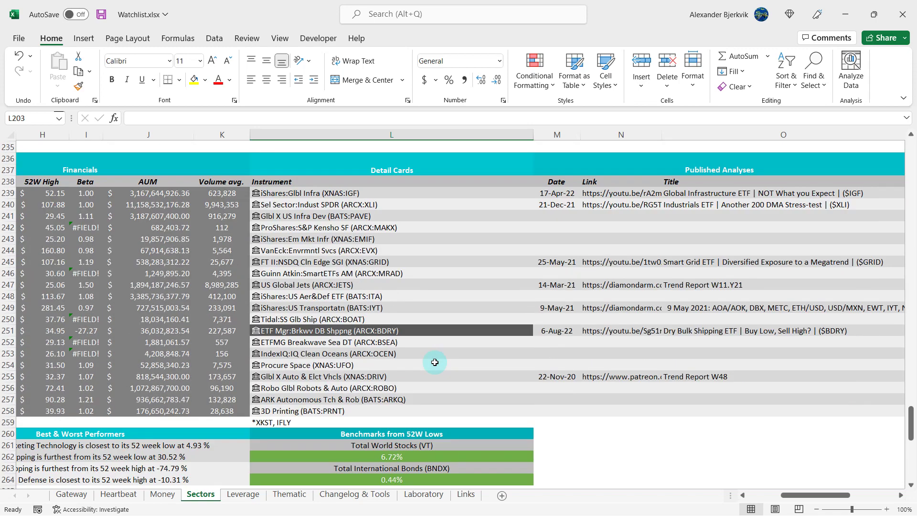
scroll(434, 362, "down", 7)
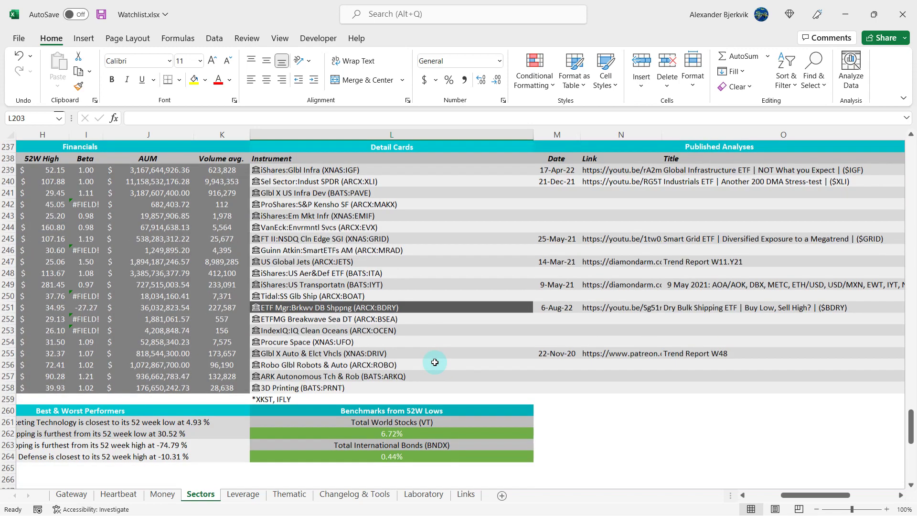
scroll(434, 362, "down", 9)
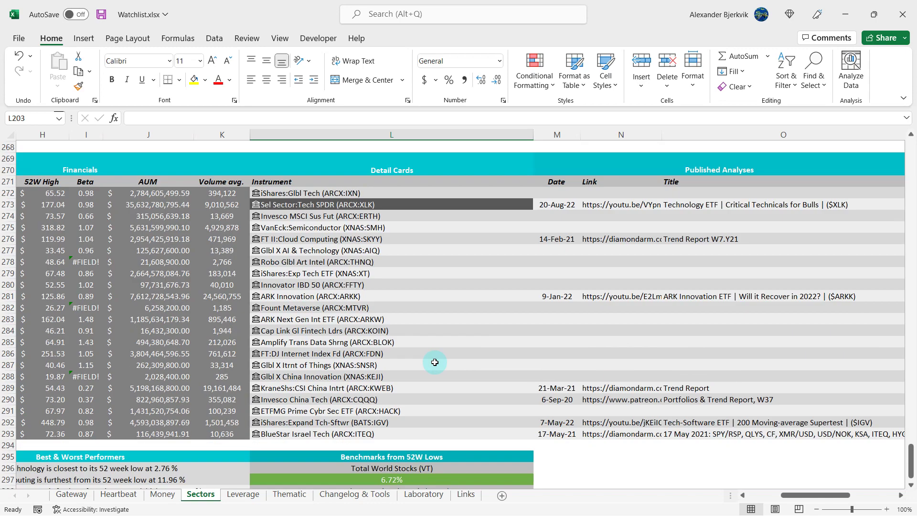
scroll(434, 362, "up", 9)
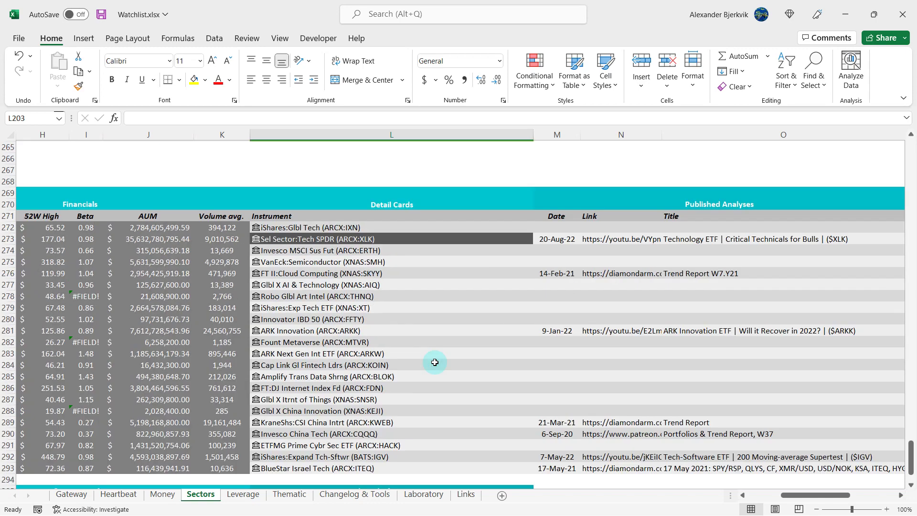
Open the Thematic sheet and find the Sociedad Quimica y Minera (SQM) published analysis in the Cordless Electricity table
left_click(290, 494)
scroll(550, 419, "up", 7)
scroll(550, 419, "up", 20)
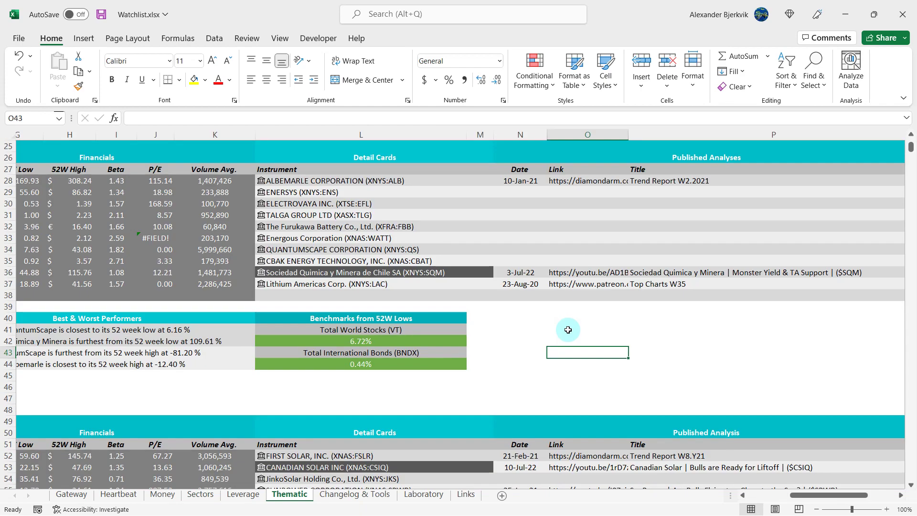
scroll(568, 329, "up", 1)
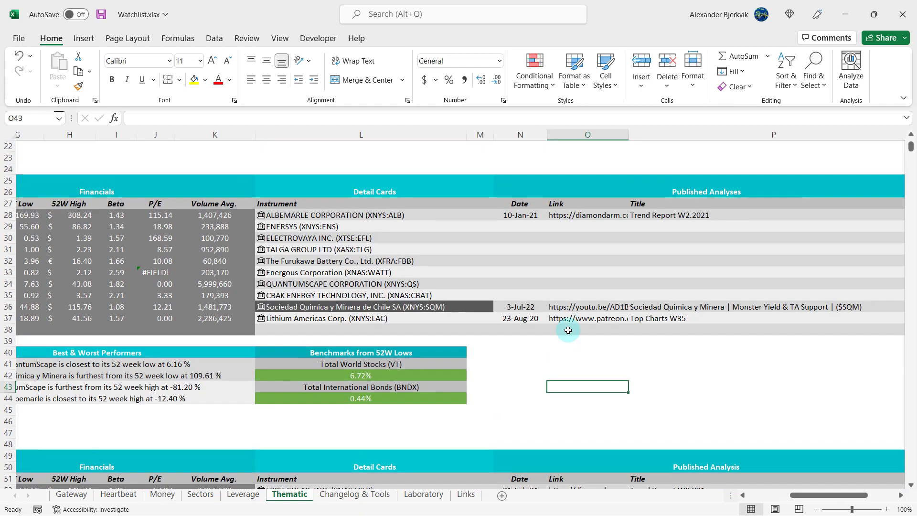
scroll(569, 331, "left", 6)
scroll(568, 332, "left", 1)
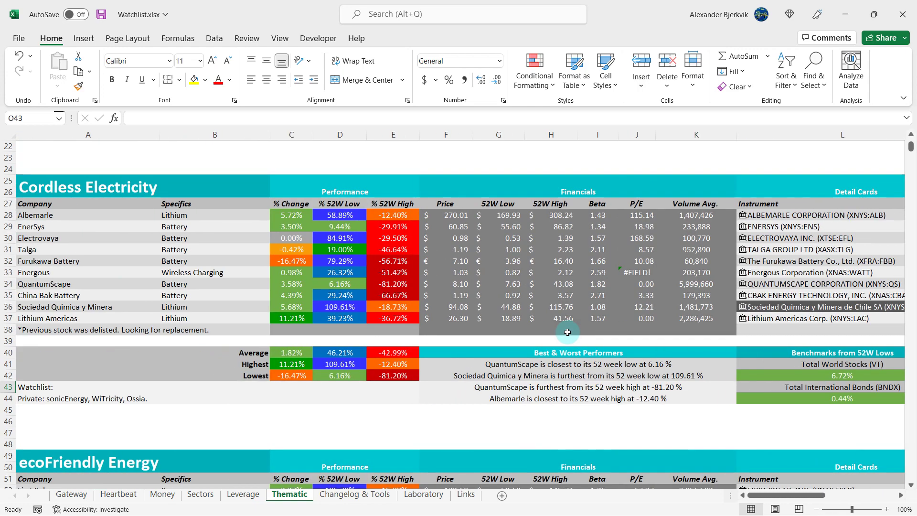
scroll(567, 332, "right", 6)
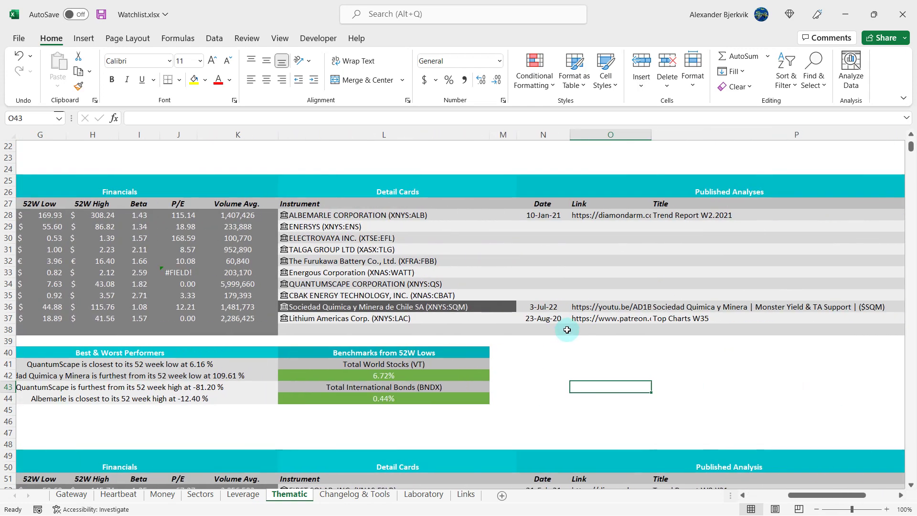
scroll(567, 329, "right", 2)
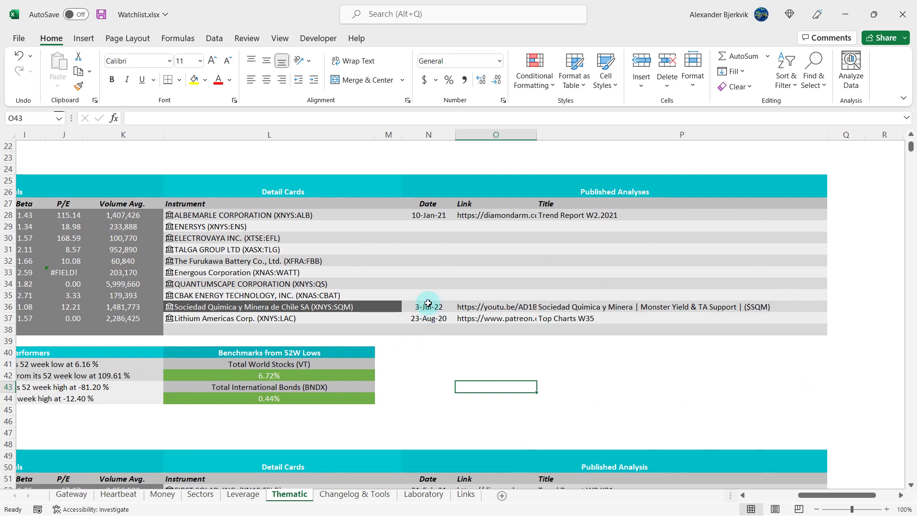
Open the Laboratory sheet and review the average score, technical setup and individual ratings of the Sociedad Quimica y Minera (SQM) analysis
left_click(423, 494)
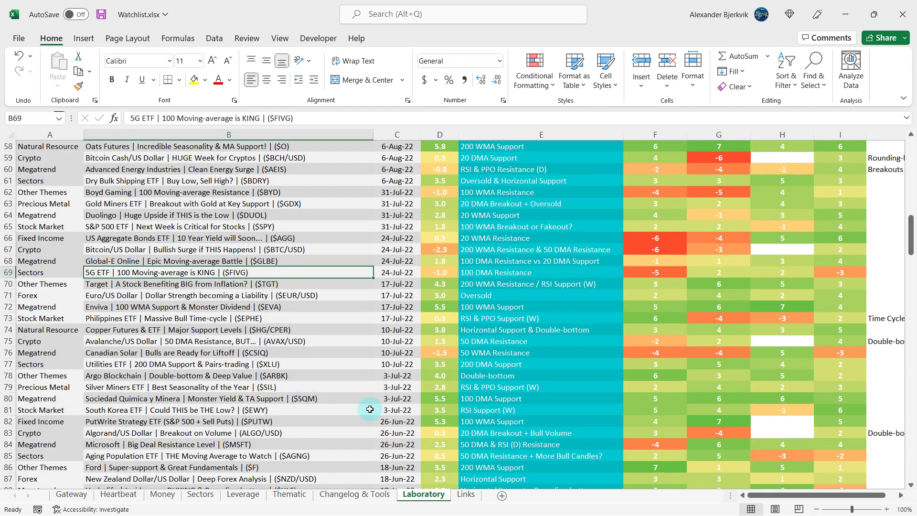
scroll(369, 409, "down", 1)
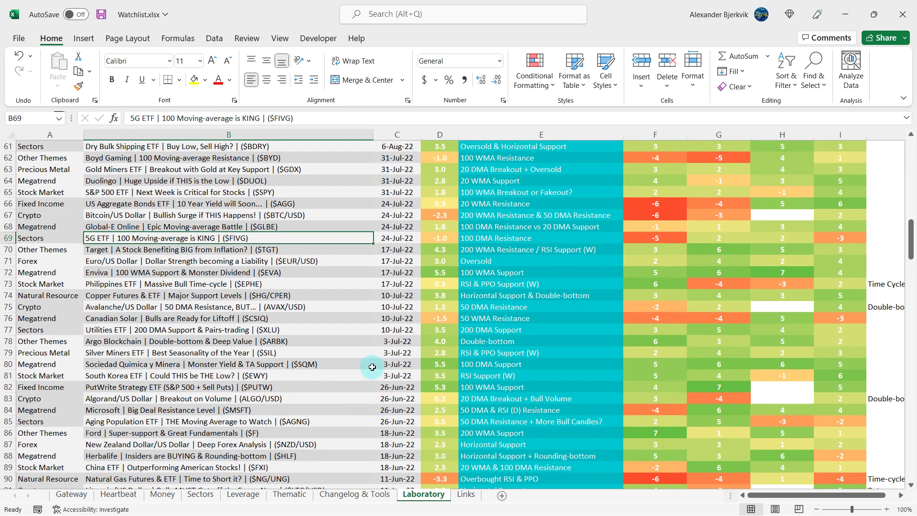
left_click(336, 364)
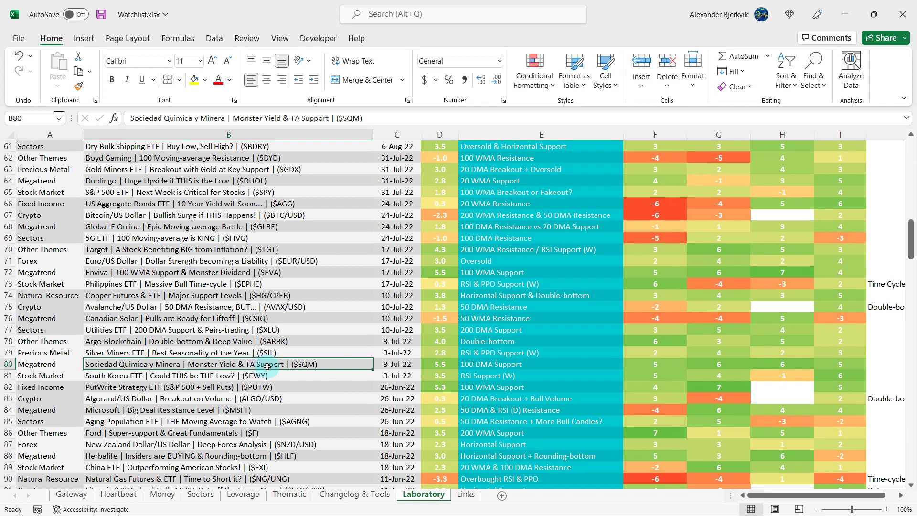
left_click(448, 365)
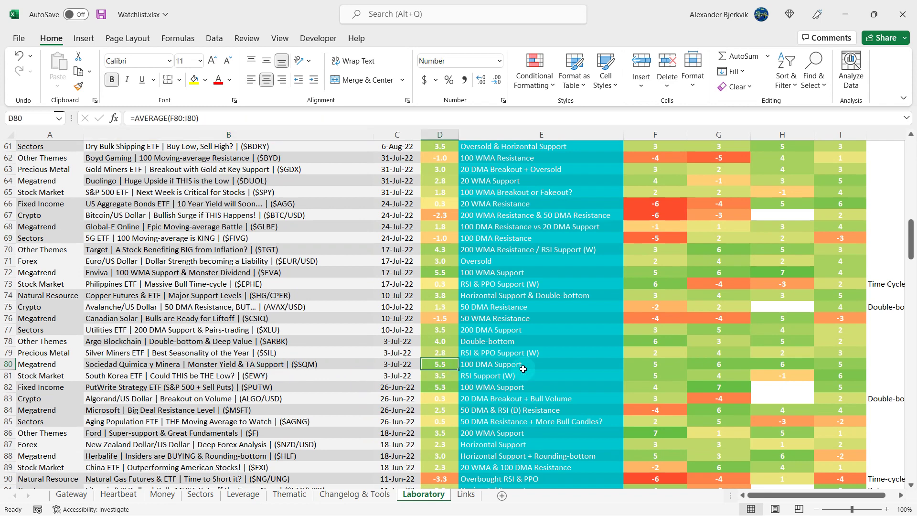
left_click(538, 365)
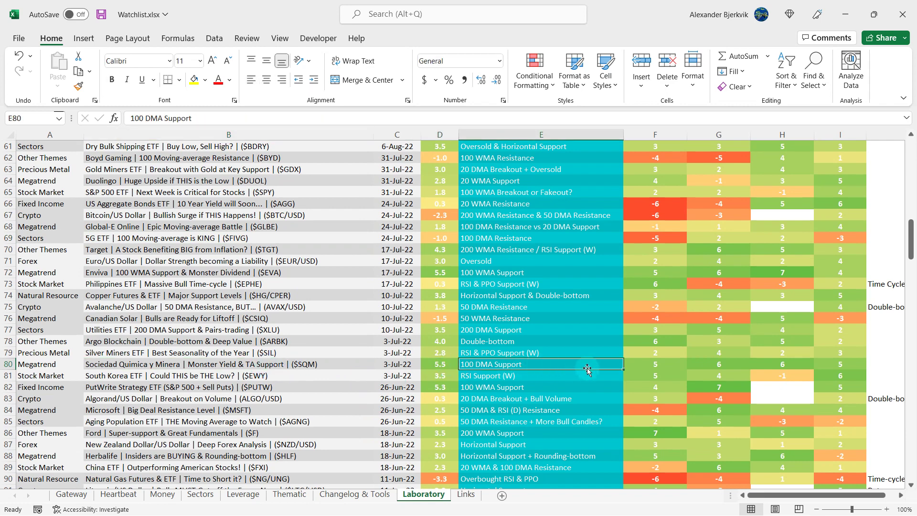
left_click(711, 364)
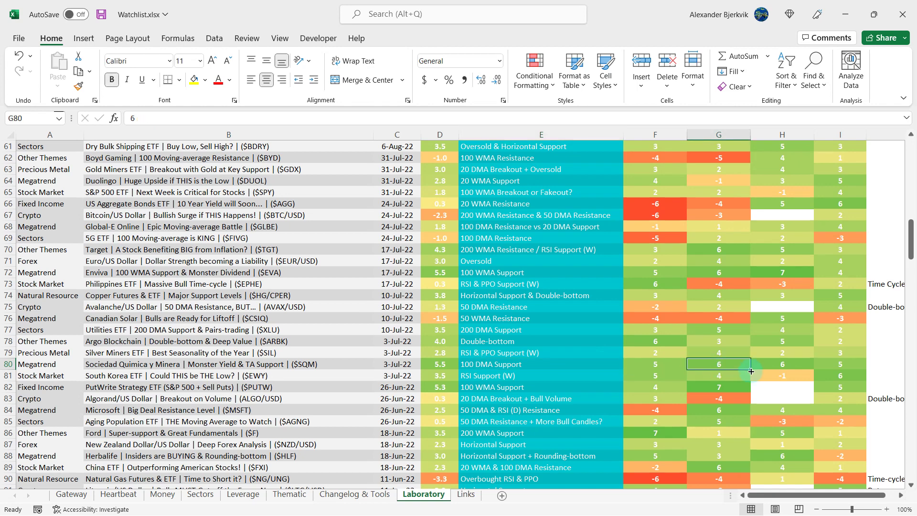
left_click(779, 365)
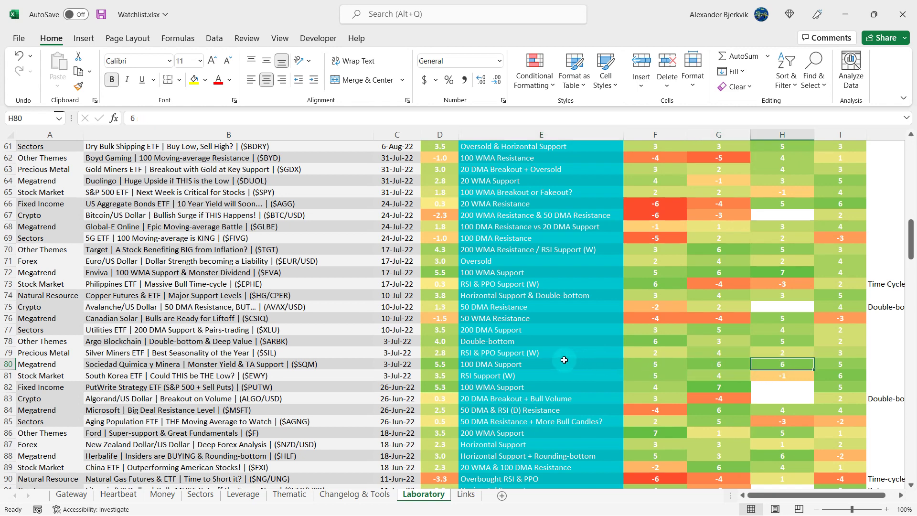
left_click(562, 365)
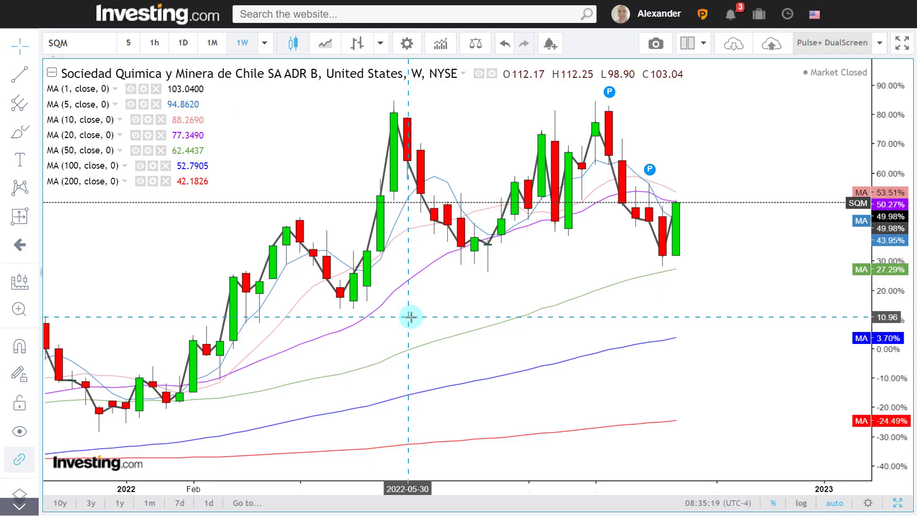
Switch to the Investing.com SQM chart, set it to the daily interval and examine early July 2022 around the 100-day moving average
scroll(411, 317, "up", 2)
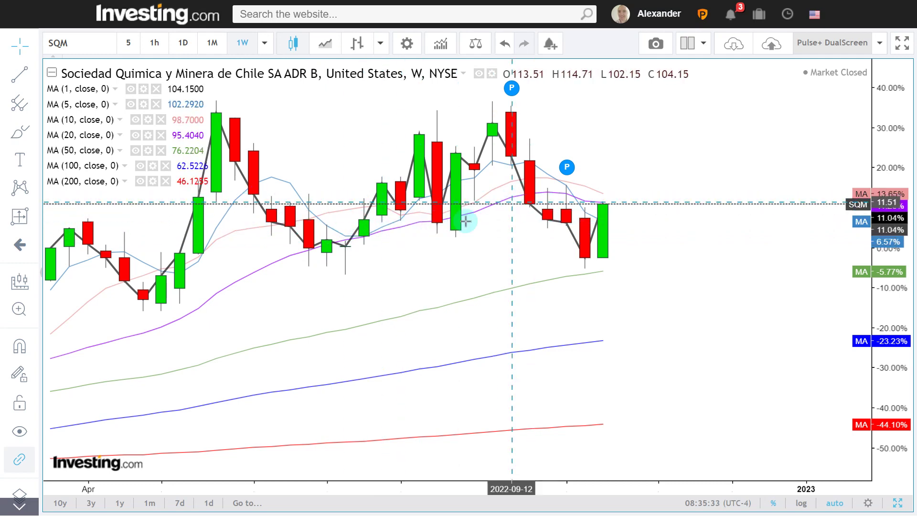
left_click(183, 43)
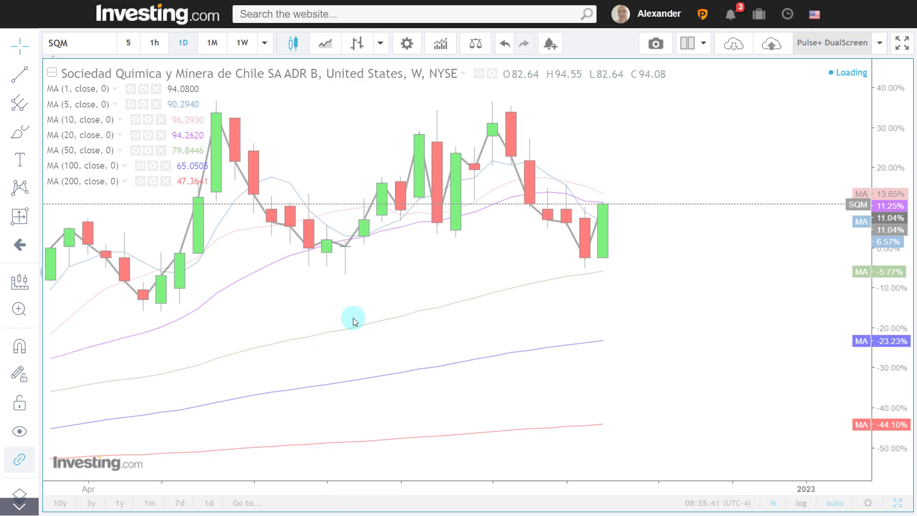
scroll(286, 239, "down", 6)
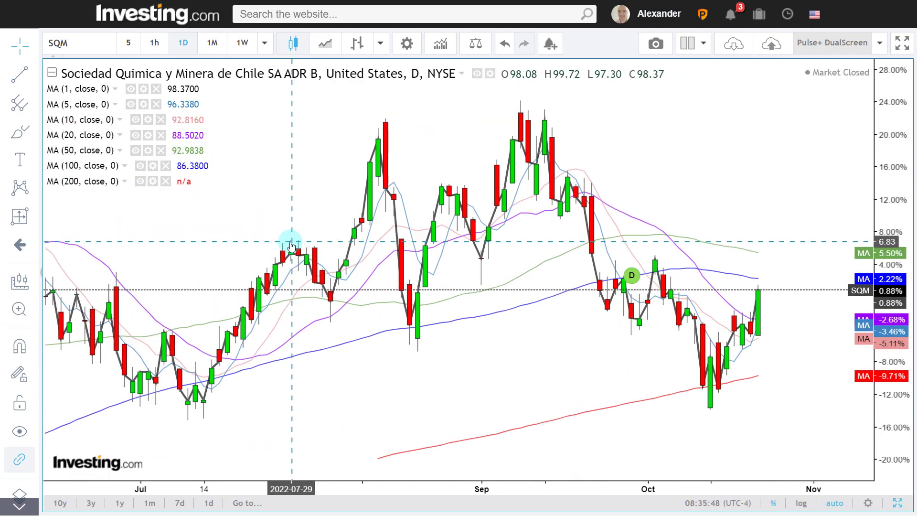
scroll(291, 245, "down", 5)
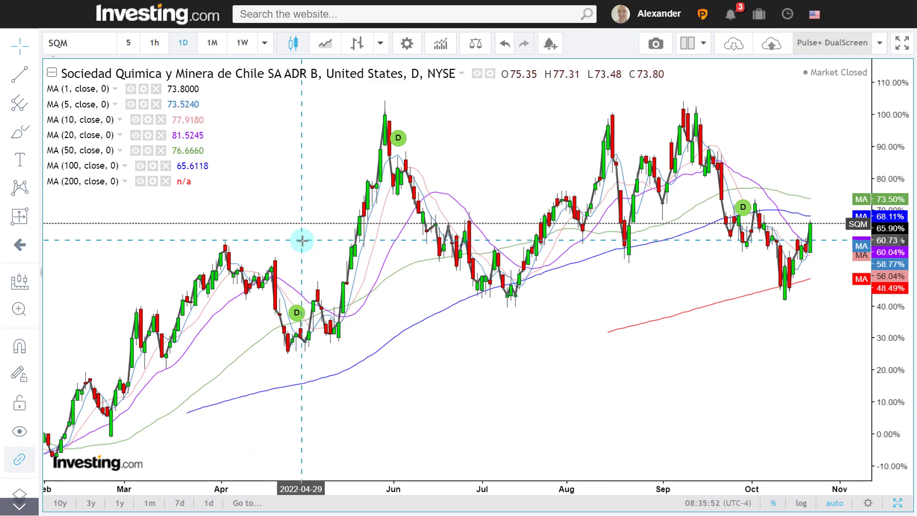
scroll(302, 240, "up", 3)
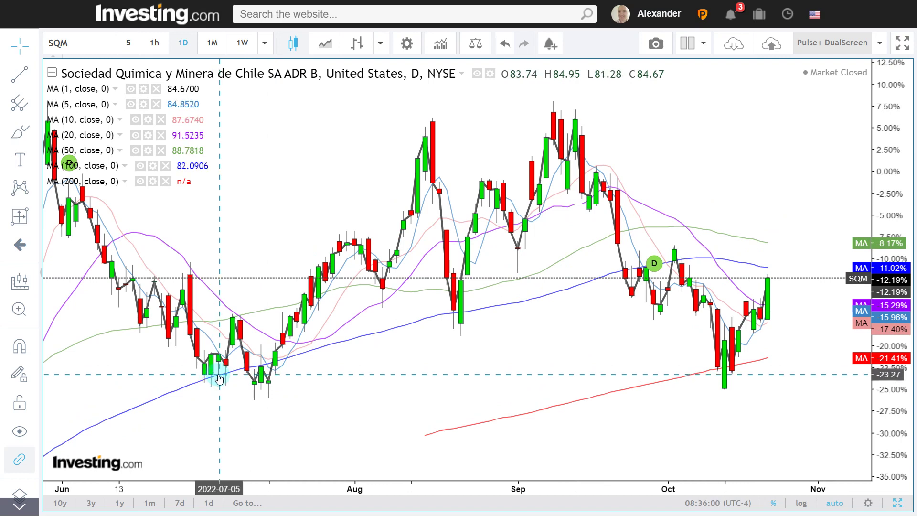
left_click(20, 216)
left_click(121, 368)
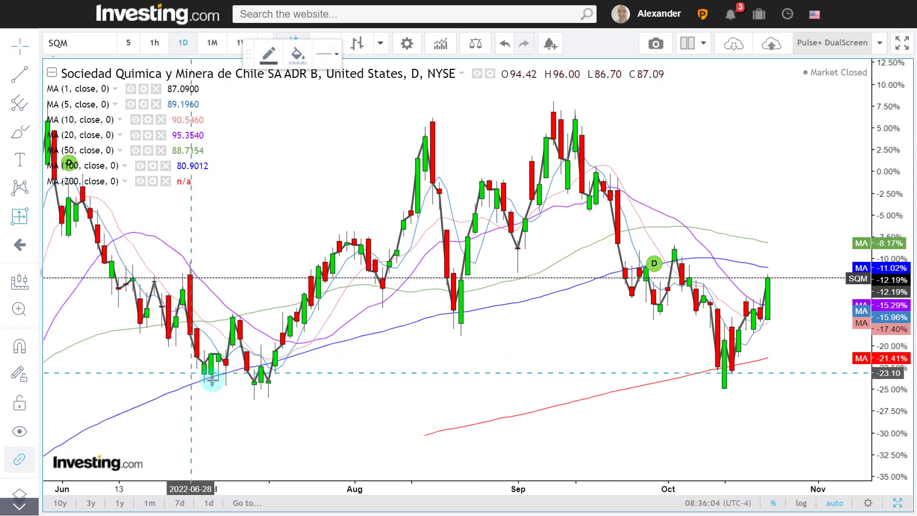
left_click(212, 373)
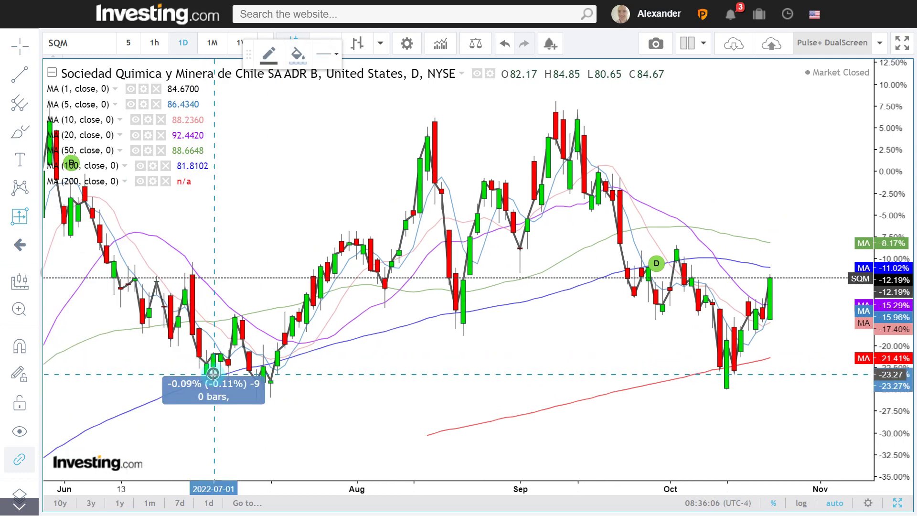
key("Escape")
Measure SQM's price move from 1 July 2022 to the mid-August peak
left_click(19, 216)
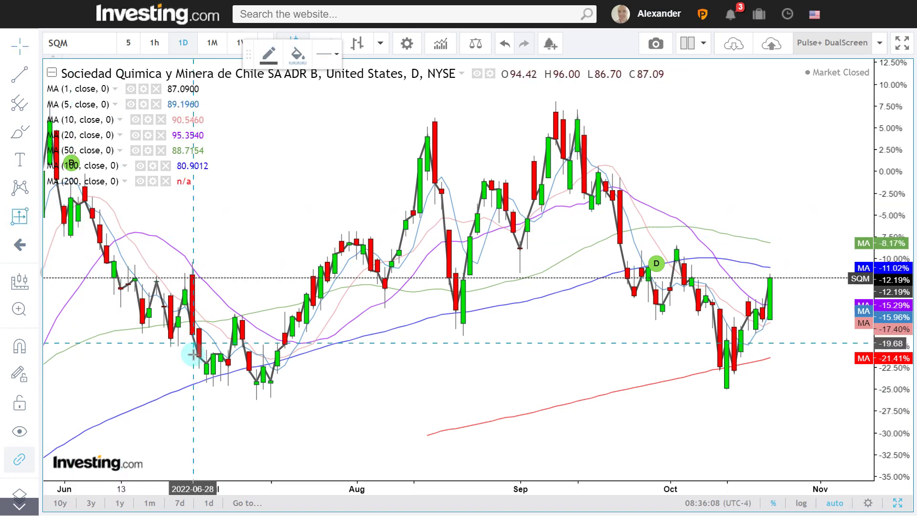
left_click(212, 353)
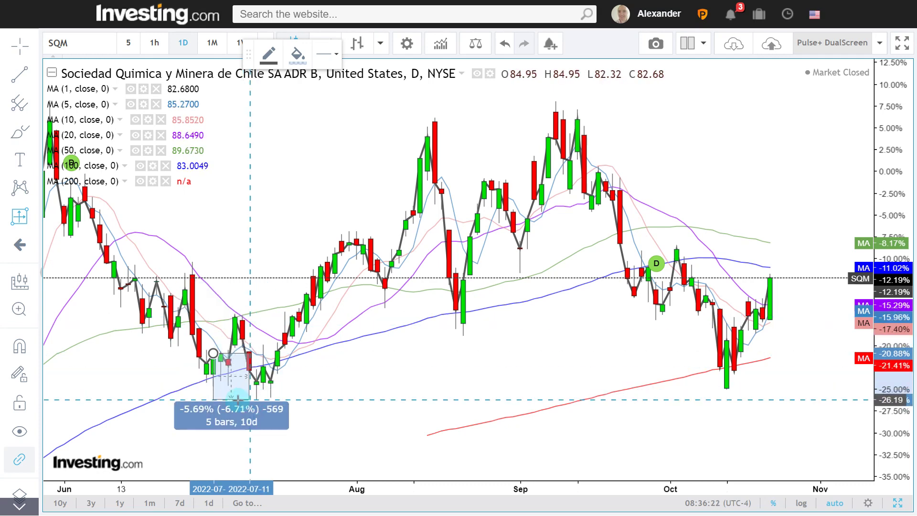
left_click(279, 359)
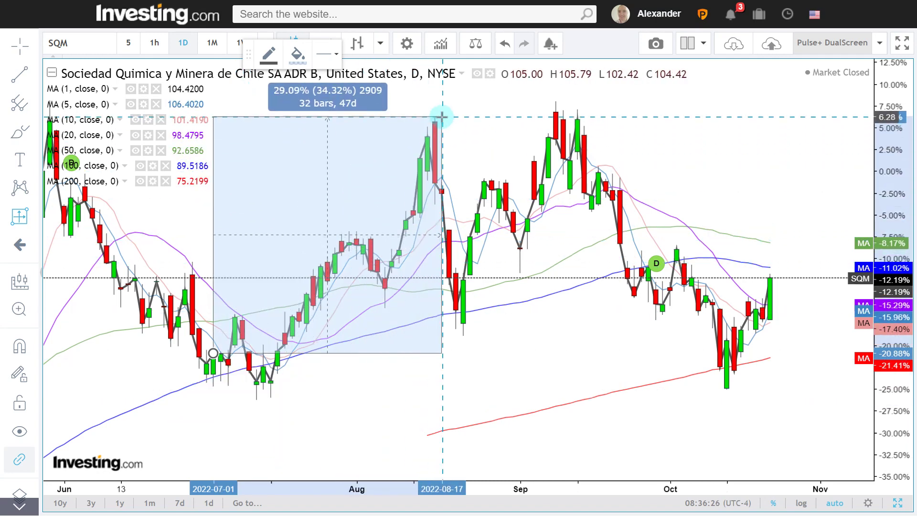
key("Escape")
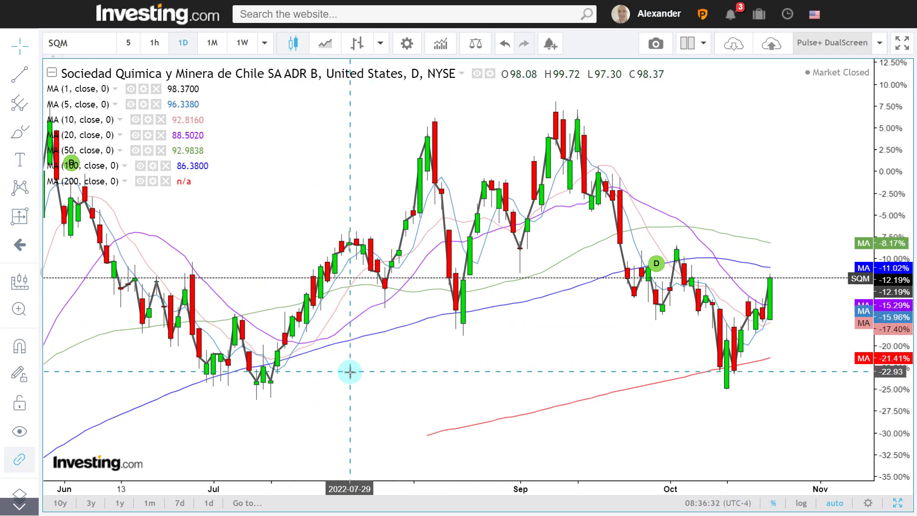
Mark SQM's mid-July 2022 lows near the 100-day moving average with a pink arrow, and clear the annotation
key("ctrl+alt+g")
mouse_move(250, 220)
left_mouse_down()
mouse_move(250, 329)
mouse_move(275, 405)
left_mouse_up()
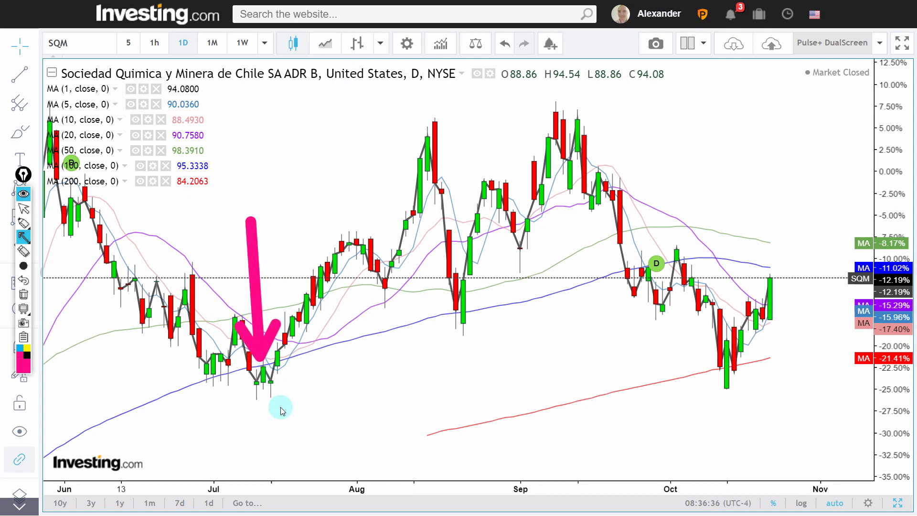
key("ctrl+alt+g")
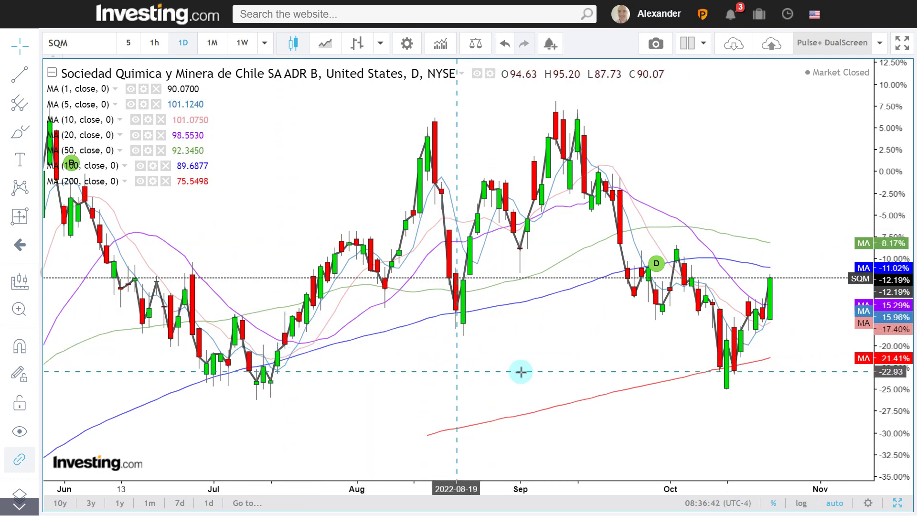
Mark SQM's late-September and early-October 2022 candles at the 100-day moving average with three pink arrows on the daily chart
left_click_drag(542, 370, 262, 326)
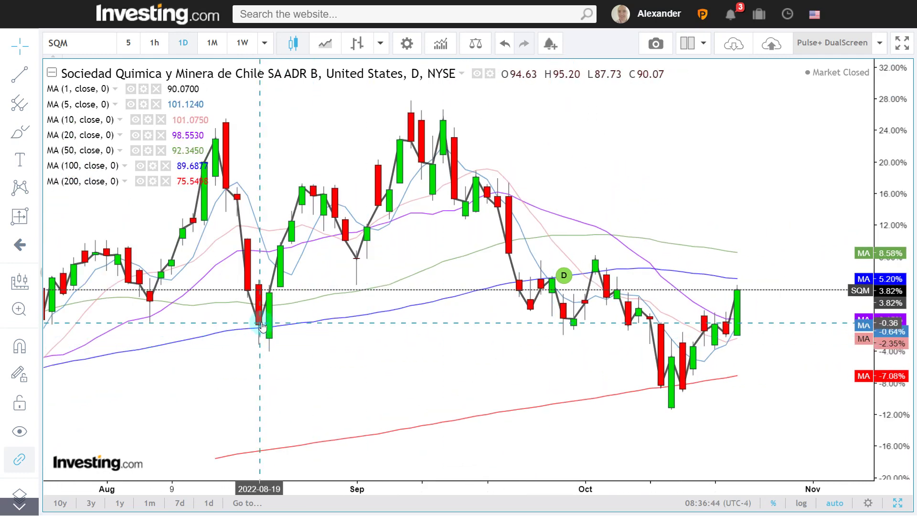
scroll(459, 321, "up", 3)
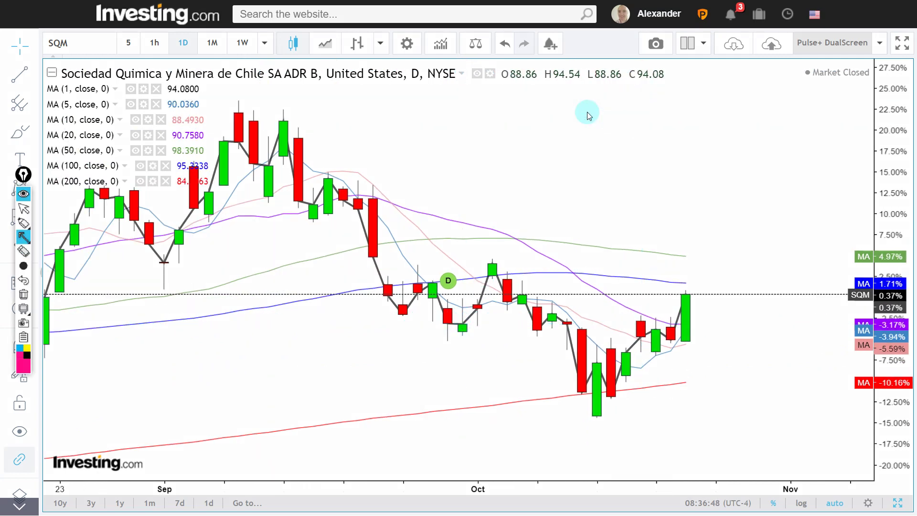
left_click_drag(438, 140, 391, 283)
mouse_move(468, 158)
left_mouse_down()
mouse_move(419, 266)
mouse_move(432, 277)
left_mouse_up()
left_click_drag(576, 170, 514, 268)
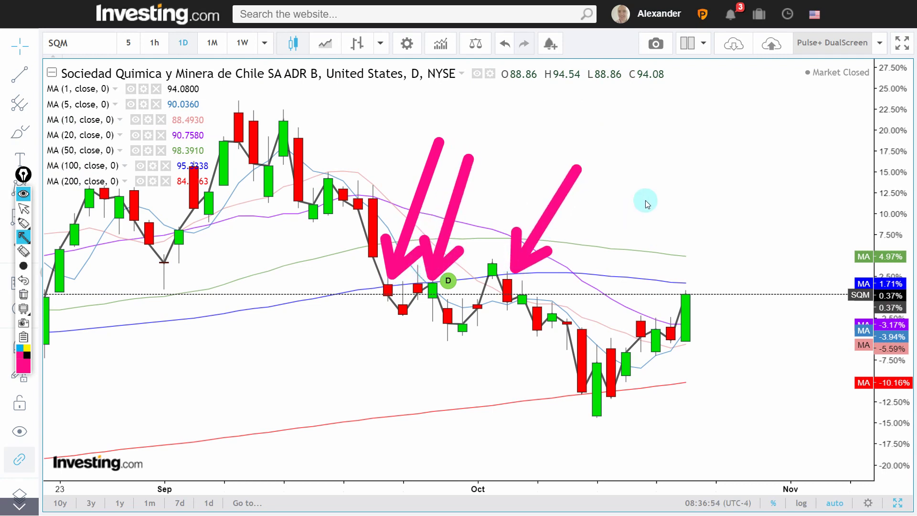
Clear the arrow annotations and examine SQM's daily chart back to spring 2022
key("Escape")
scroll(597, 236, "down", 2)
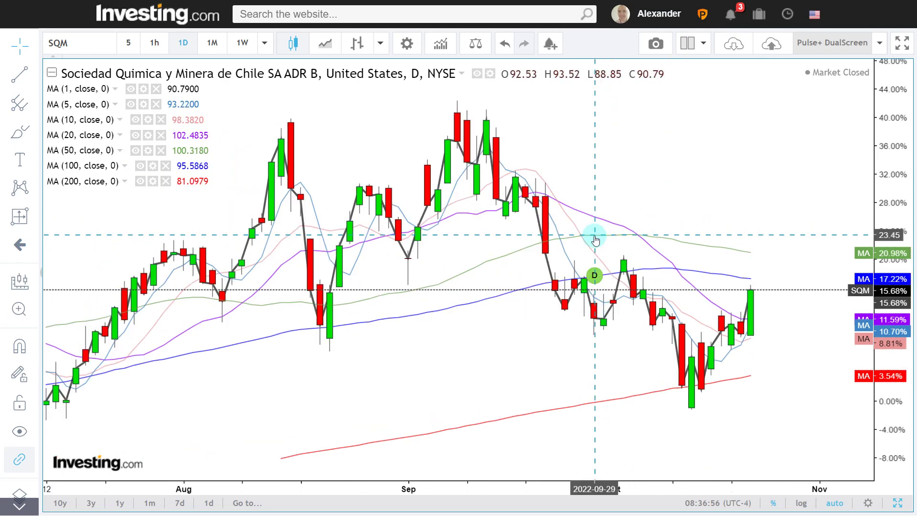
scroll(594, 239, "down", 3)
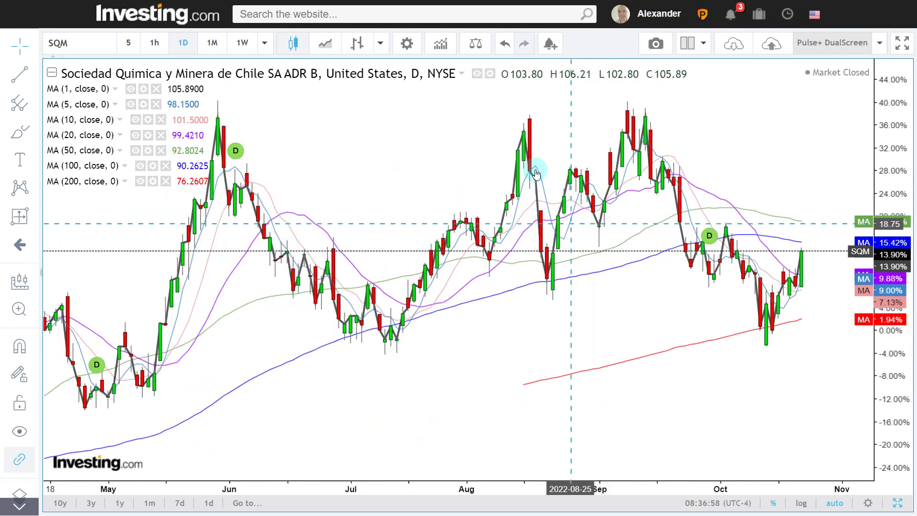
Switch to the Excel watchlist and, on the Thematic sheet, copy the QuantumScape instrument cell formatting onto Sociedad Quimica y Minera to remove its dark highlight
key("alt+Tab")
left_click(347, 361)
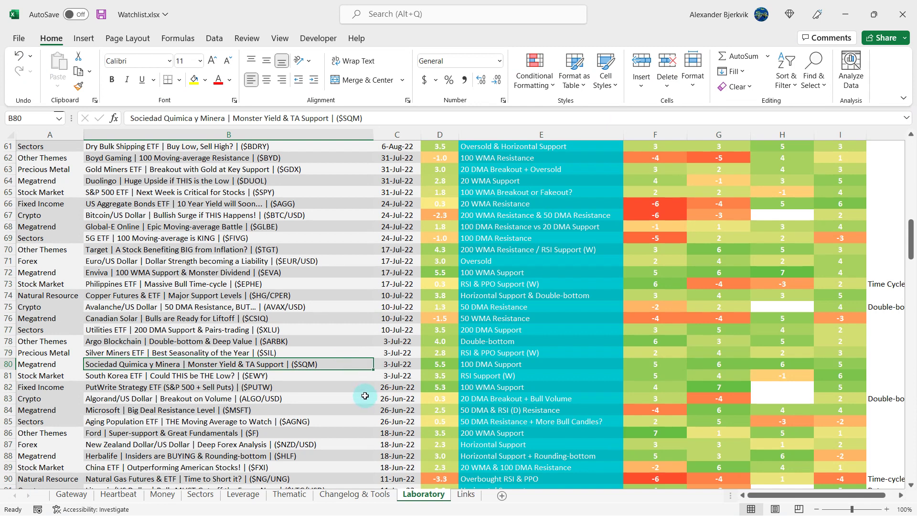
left_click(289, 494)
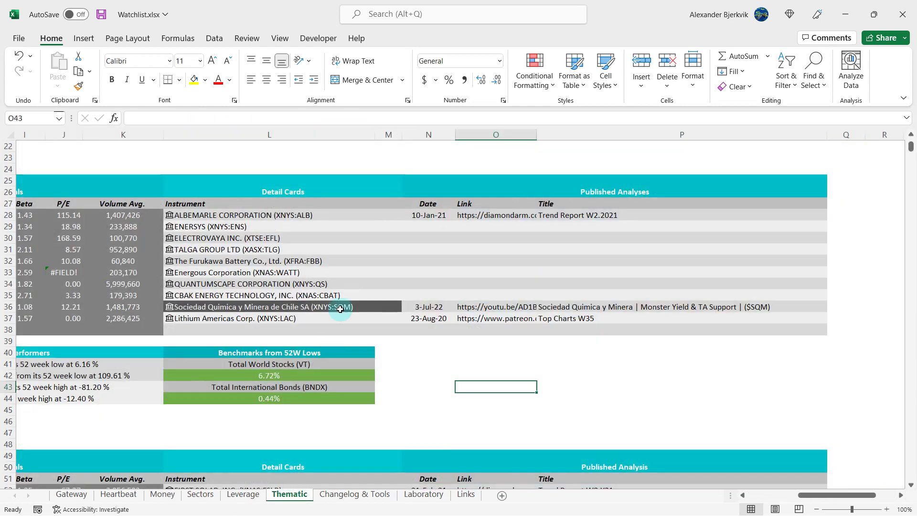
left_click(349, 285)
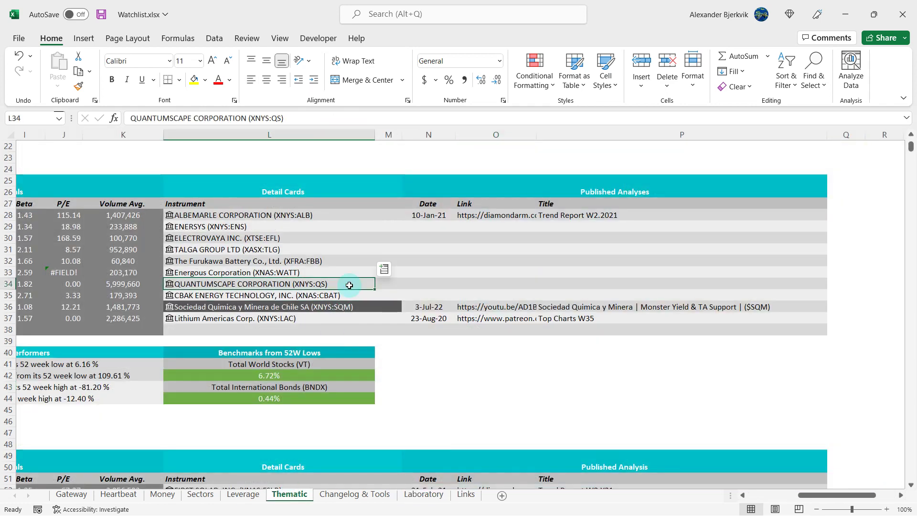
left_click_drag(349, 285, 389, 285)
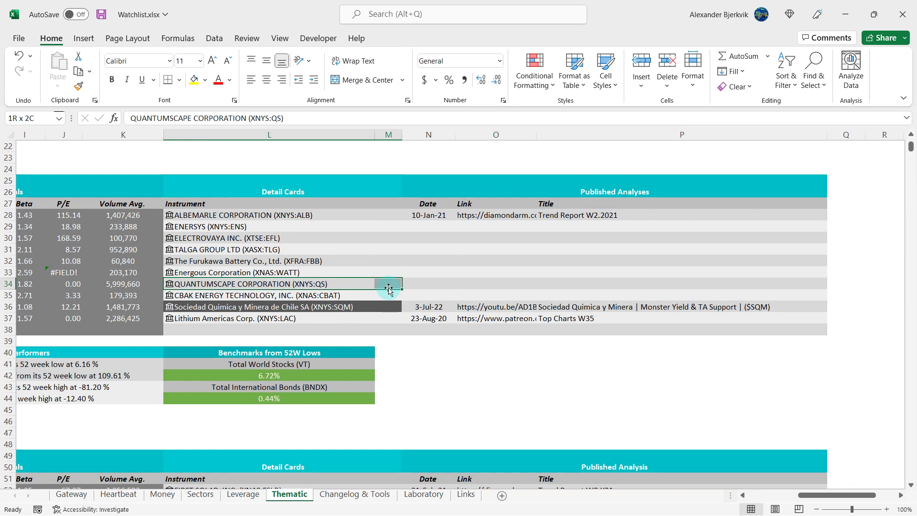
left_click(80, 89)
left_click(340, 306)
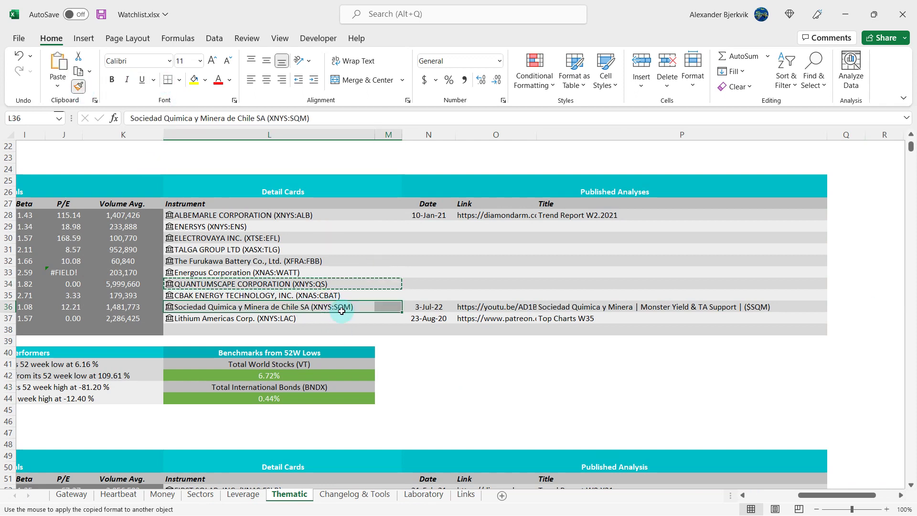
left_click(429, 365)
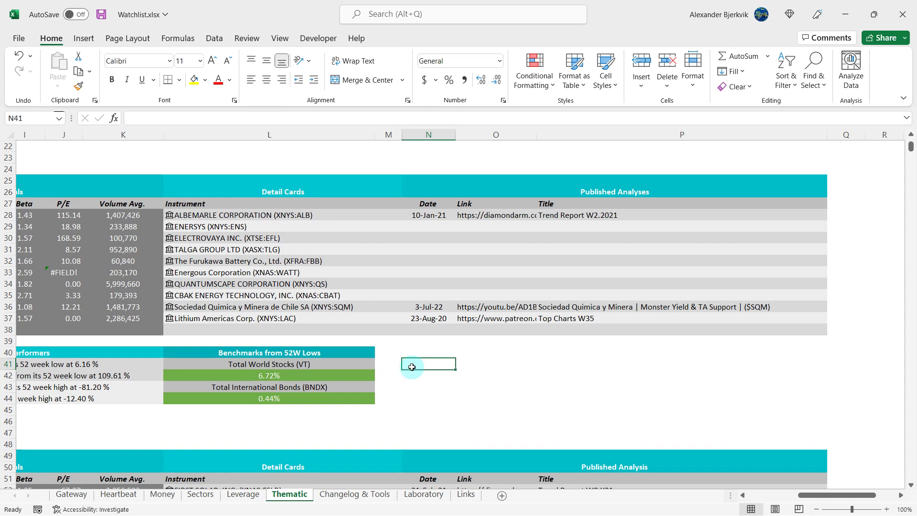
Locate the highlighted Canadian Solar entry among the solar instruments on the Thematic sheet
scroll(411, 366, "down", 5)
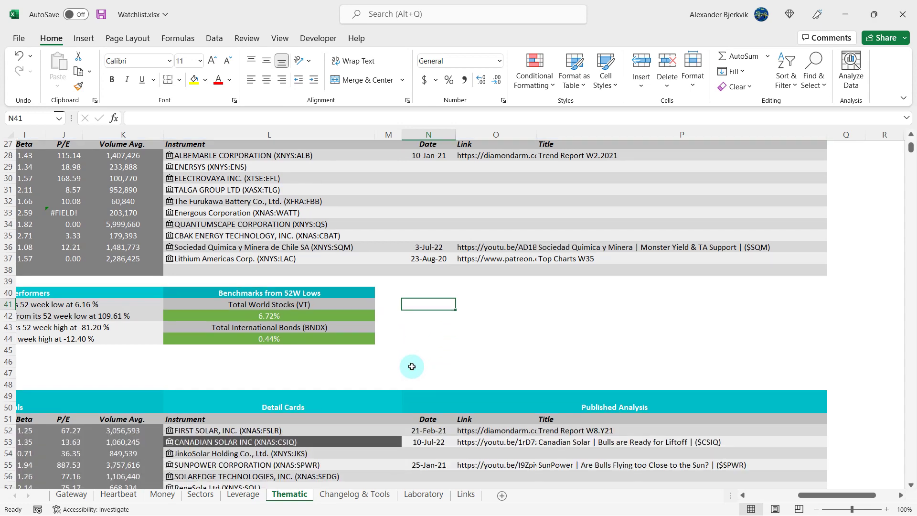
left_click(353, 352)
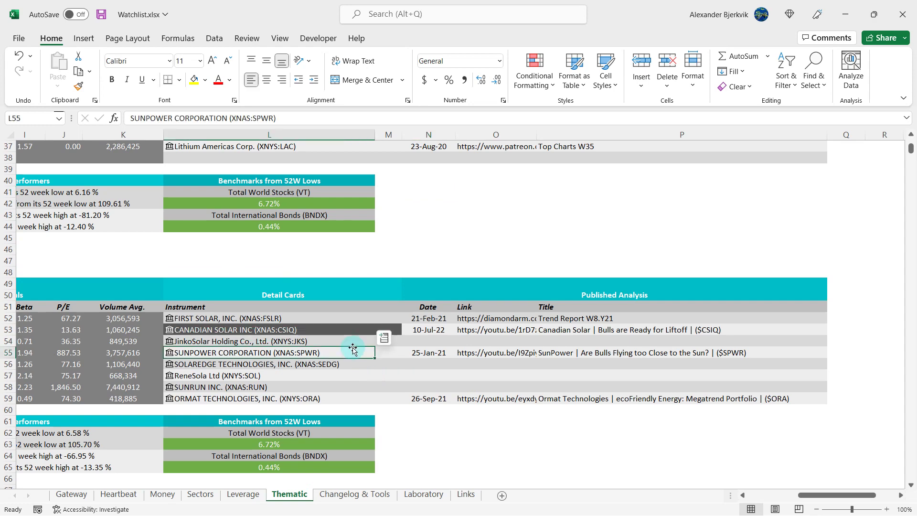
left_click(343, 342)
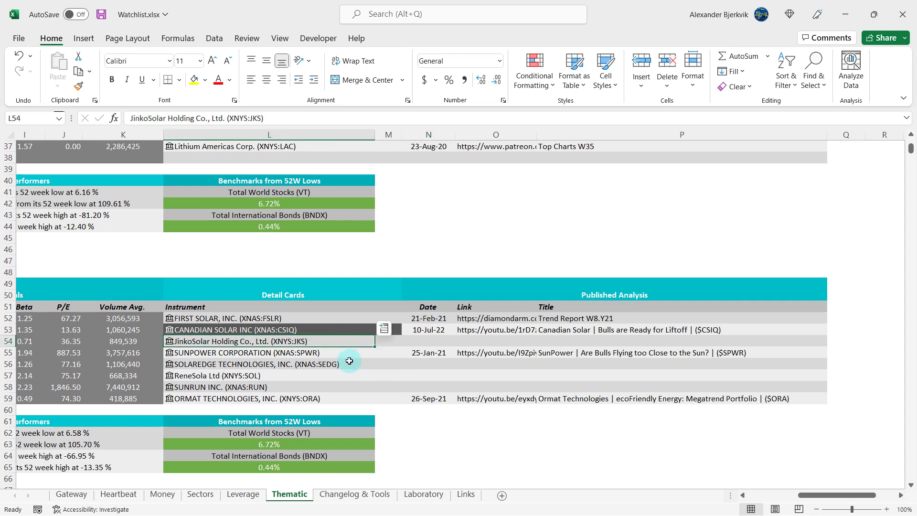
Review the Canadian Solar analysis of 10 July 2022 on the Laboratory sheet, checking its average score, main signal and individual ratings
left_click(424, 494)
left_click(339, 320)
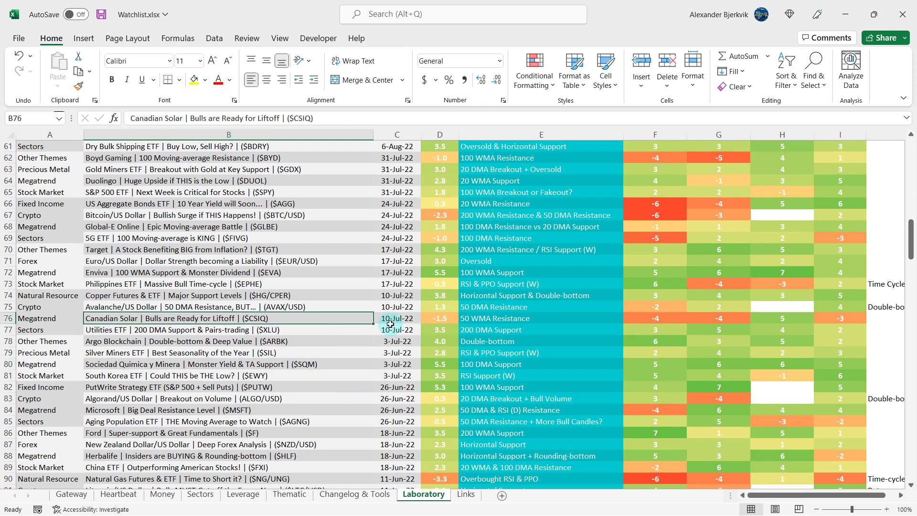
left_click(452, 318)
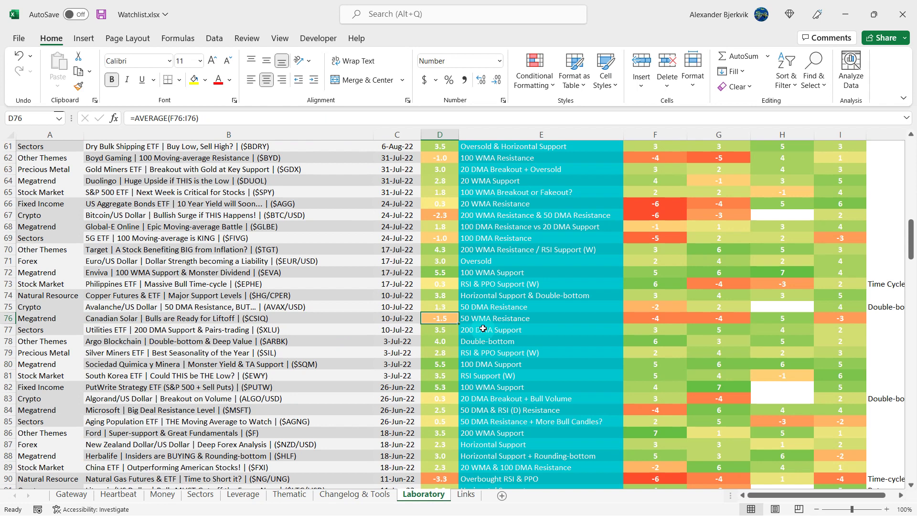
left_click(491, 319)
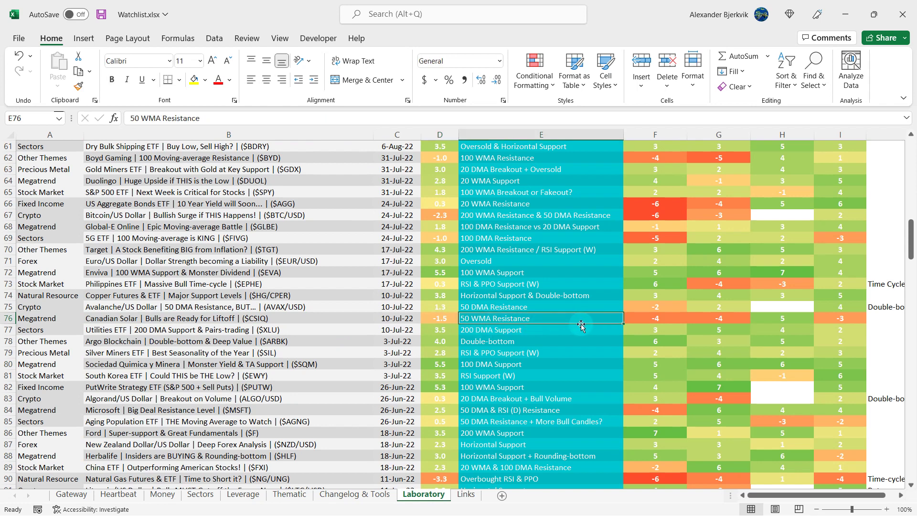
left_click(662, 320)
left_click(701, 319)
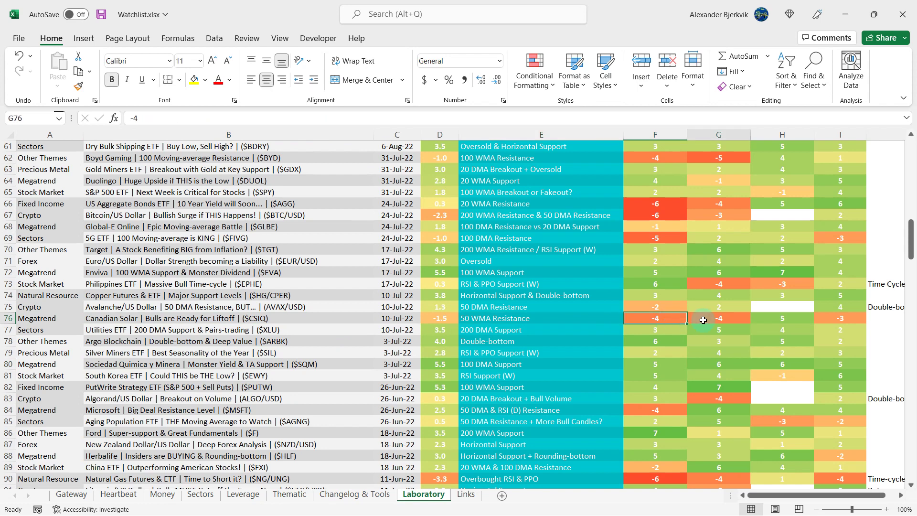
left_click(670, 318)
left_click(714, 319)
left_click(589, 318)
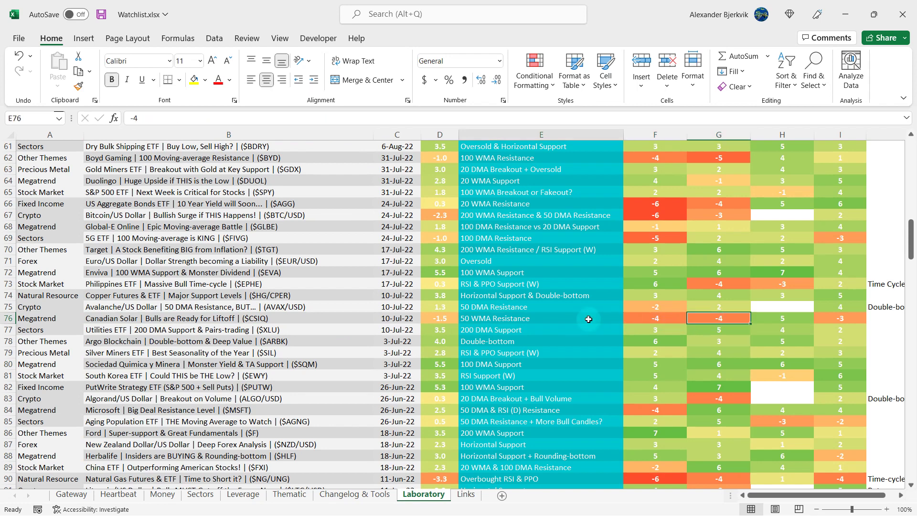
left_click(781, 317)
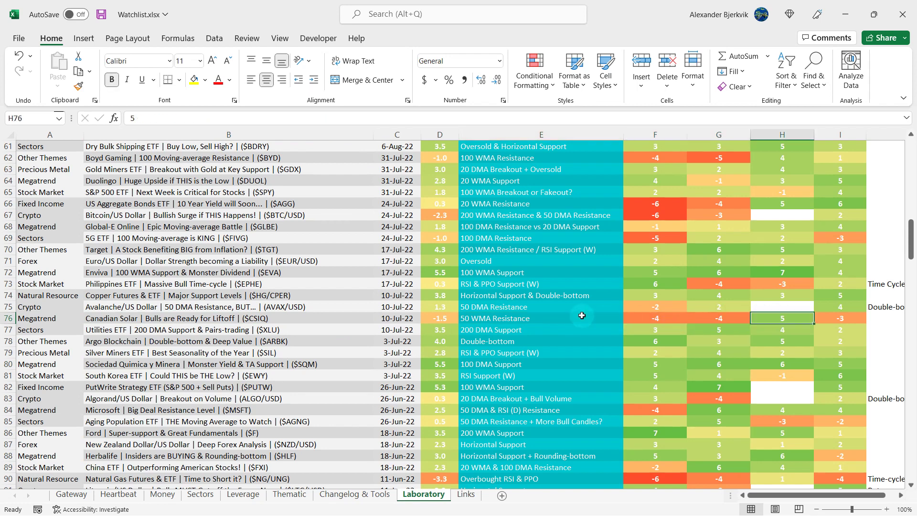
left_click(566, 315)
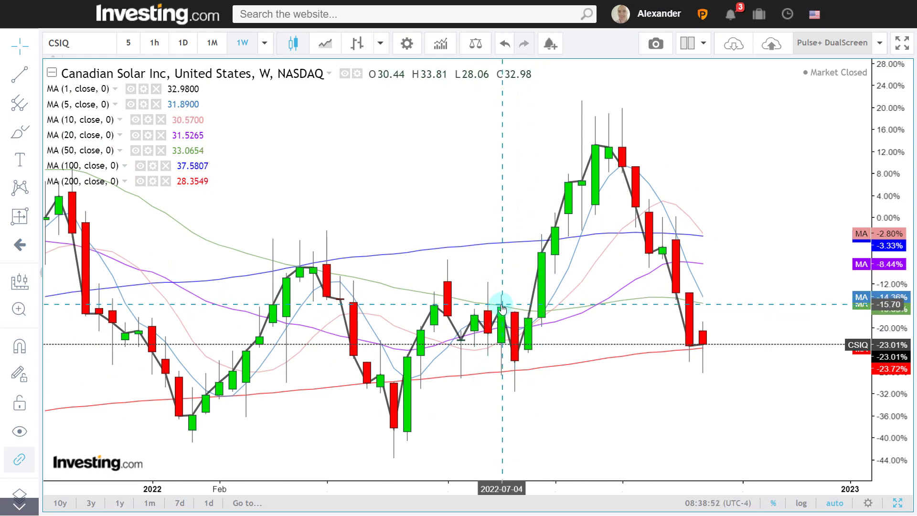
On the Investing.com weekly CSIQ chart, measure the price move from the week of 11 July 2022 across the late-summer peak, and discard the measurement
left_click_drag(501, 308, 422, 308)
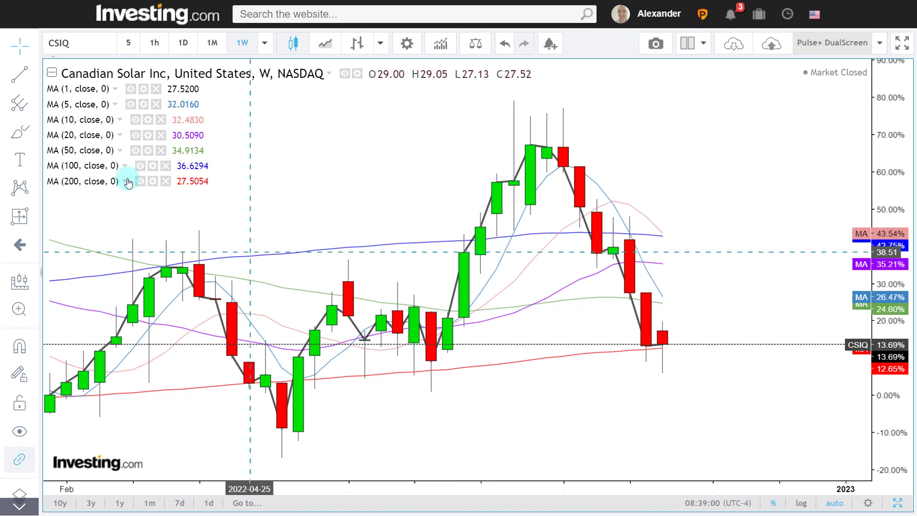
left_click(36, 216)
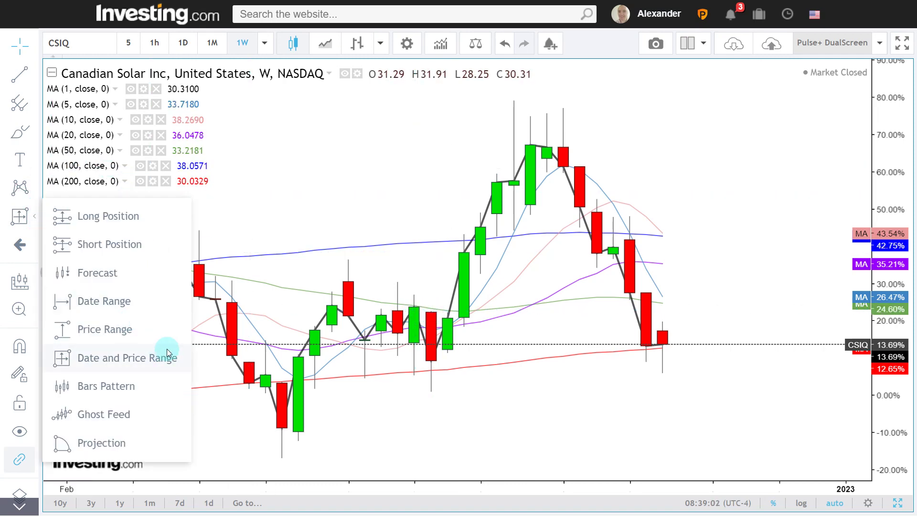
right_click(322, 210)
left_click(611, 288)
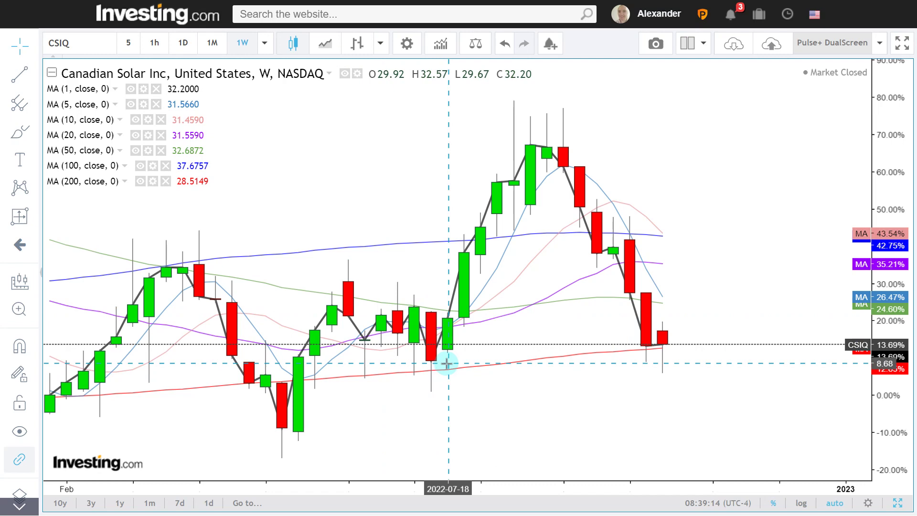
left_click(34, 216)
left_click(123, 358)
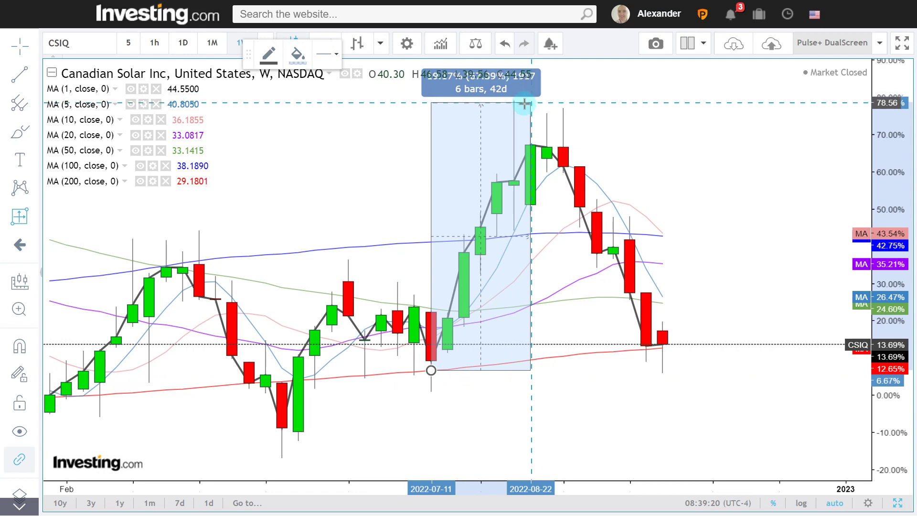
left_click(562, 105)
left_click_drag(562, 105, 623, 105)
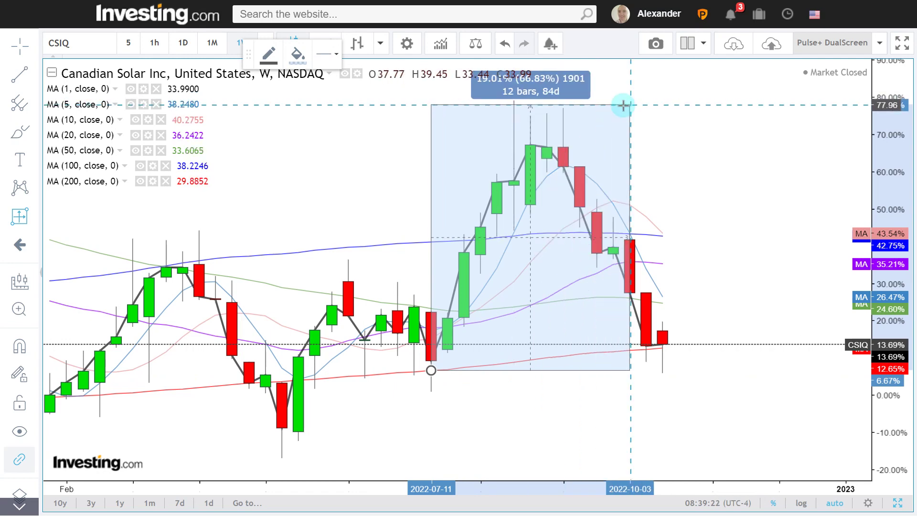
key("Escape")
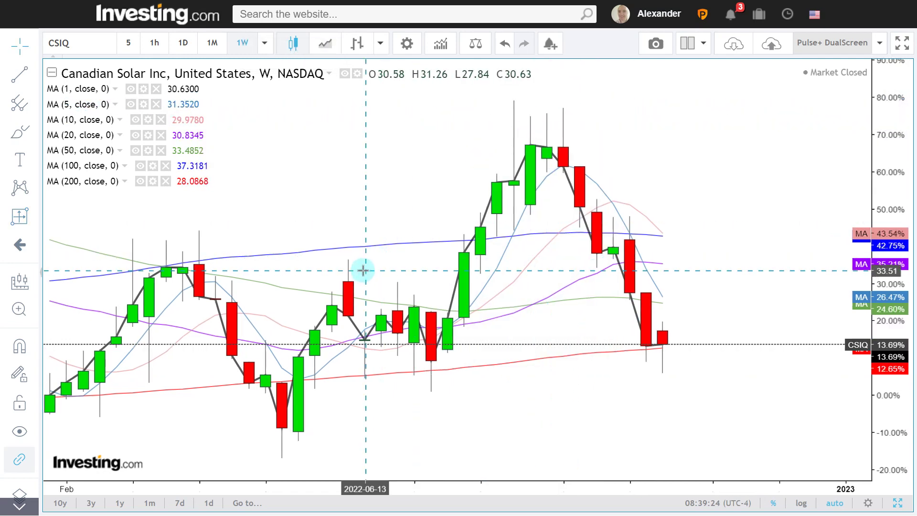
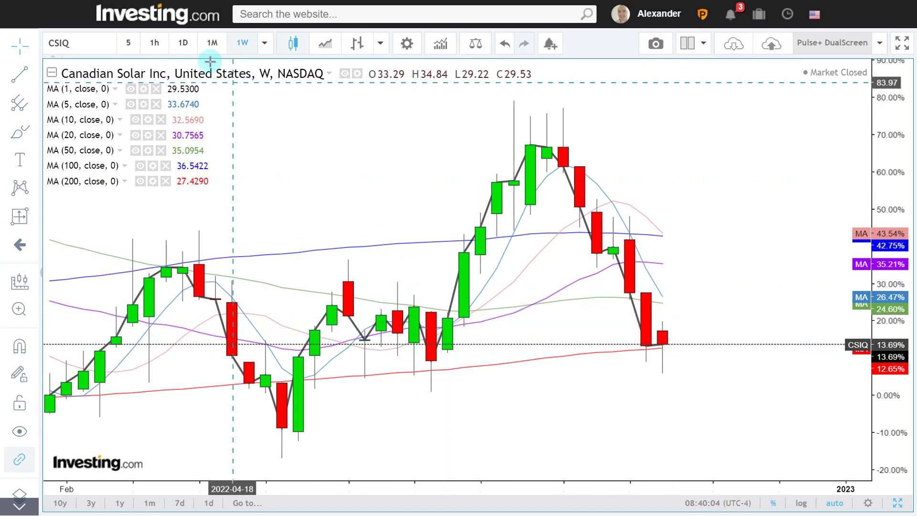
Set the CSIQ chart to the daily interval and measure the drop from 8 July 2022 to the mid-July low
left_click(182, 43)
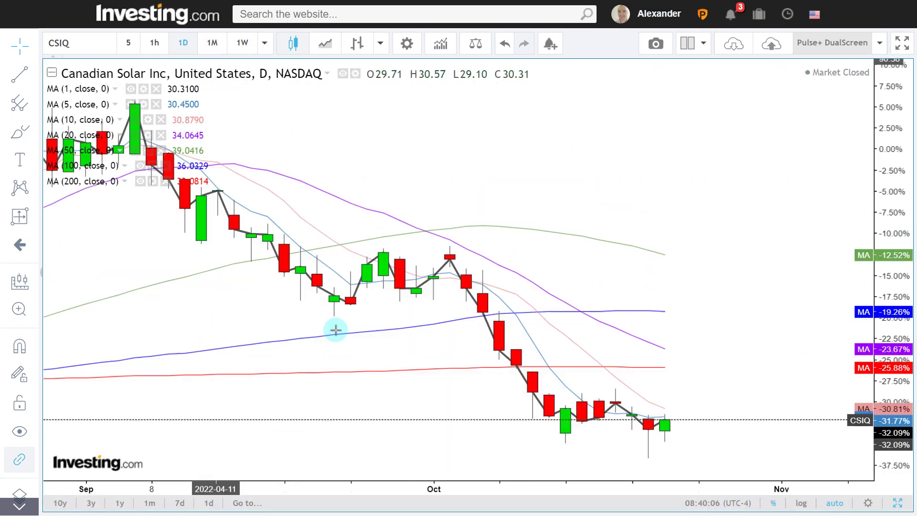
scroll(336, 329, "down", 5)
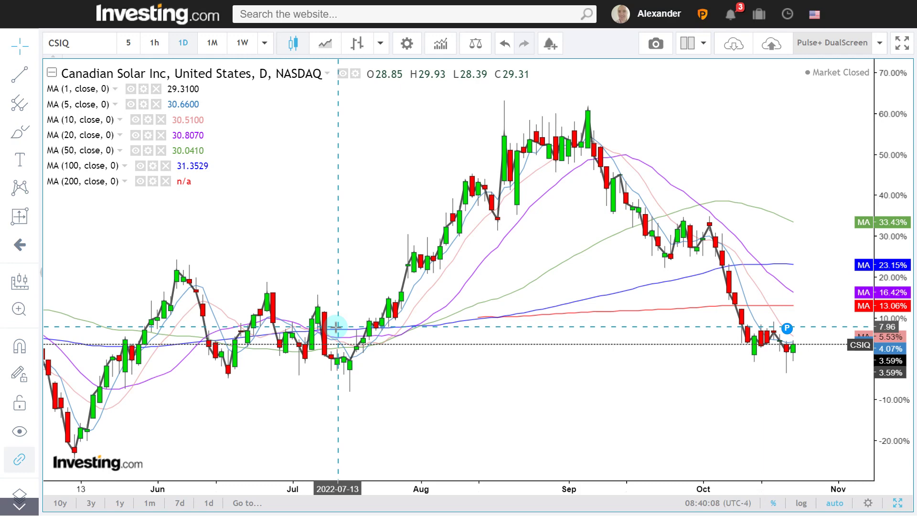
scroll(473, 218, "up", 3)
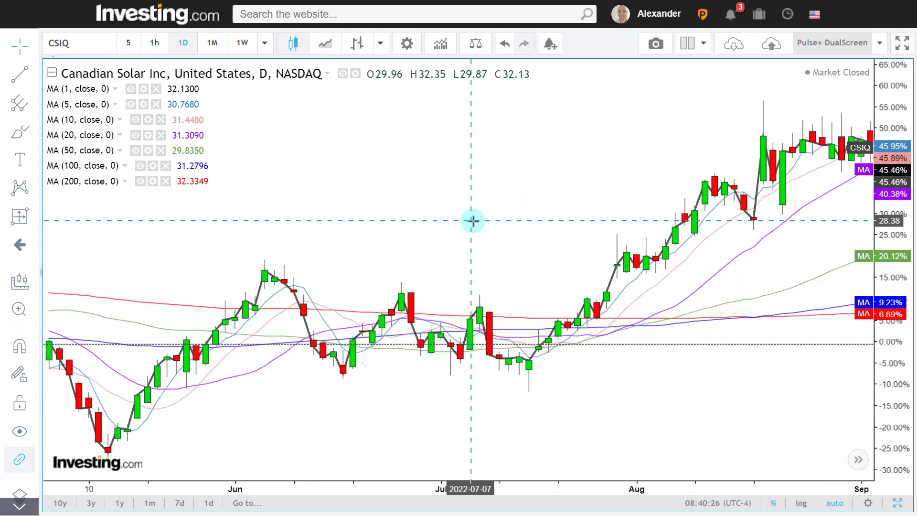
left_click(37, 219)
left_click(139, 356)
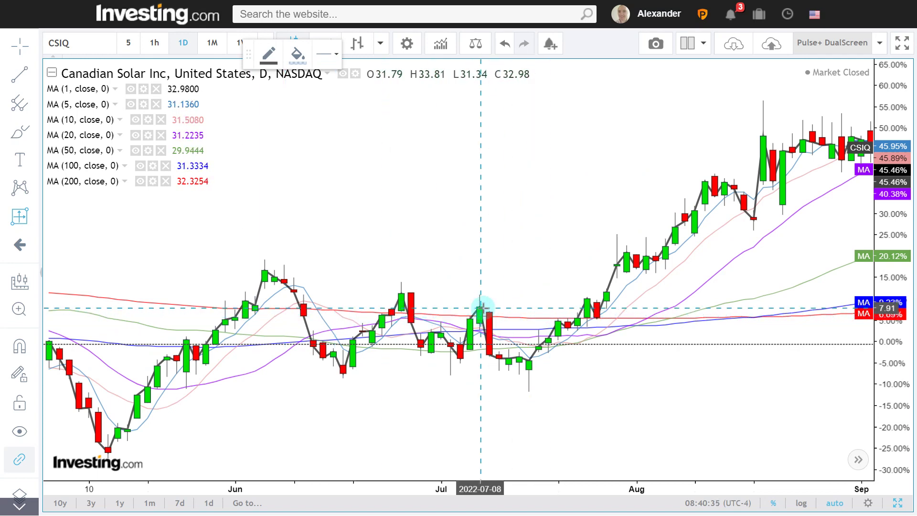
left_click_drag(480, 306, 516, 391)
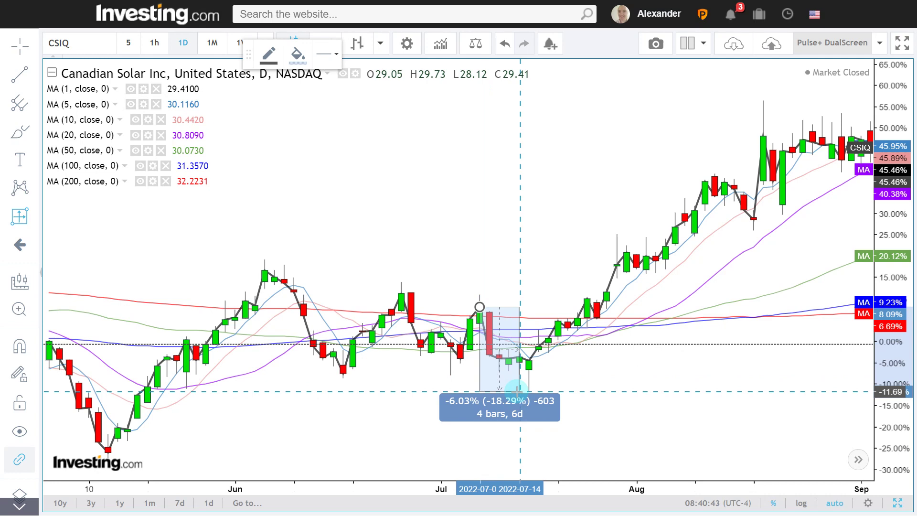
left_click_drag(519, 385, 528, 368)
left_click(528, 389)
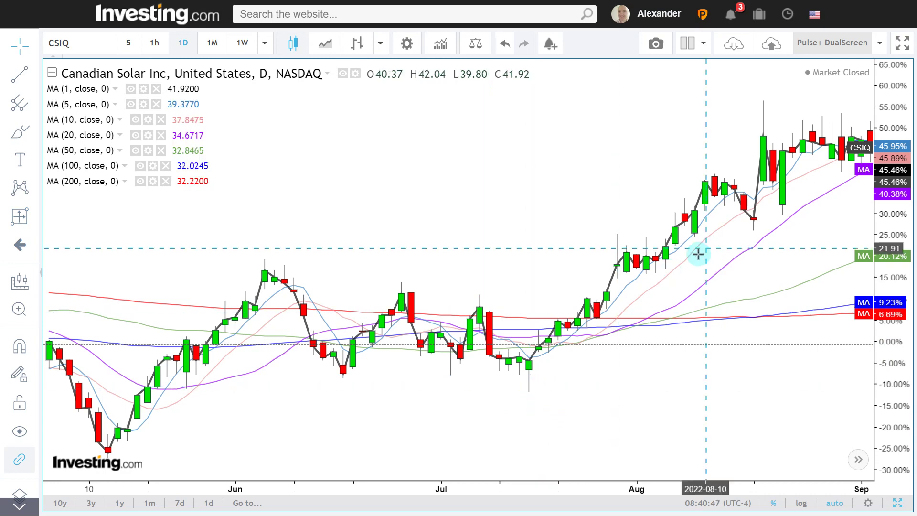
Examine CSIQ's daily candles from August to October 2022, and return to Canadian Solar's 50 WMA Resistance entry on the workbook's Laboratory sheet
left_click_drag(700, 249, 467, 258)
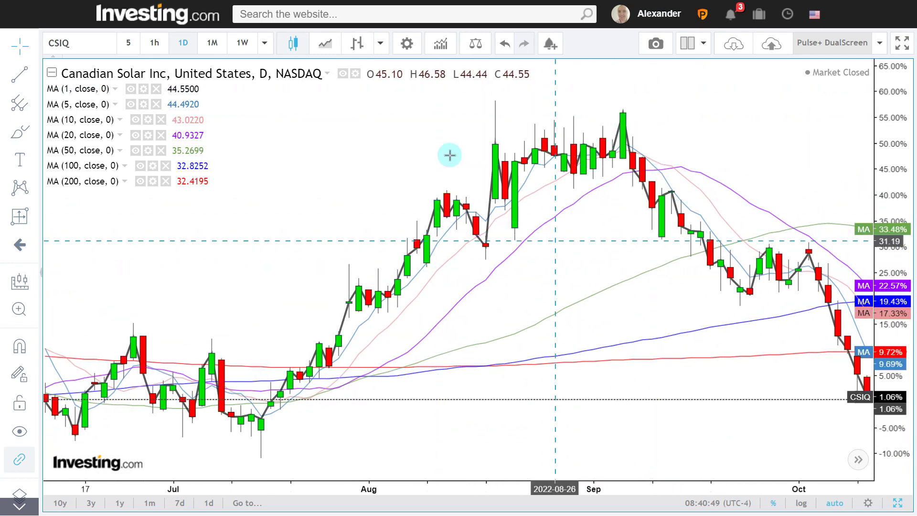
key("F11")
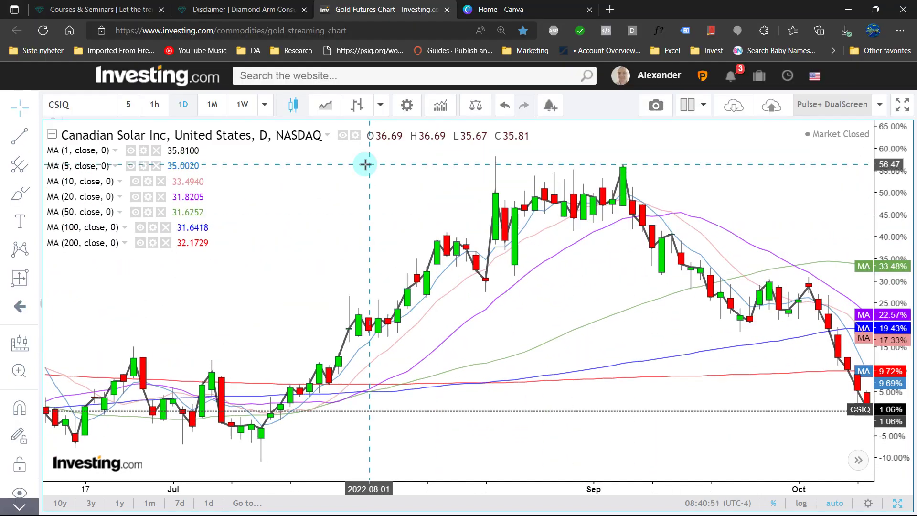
key("alt+Tab")
left_click(347, 319)
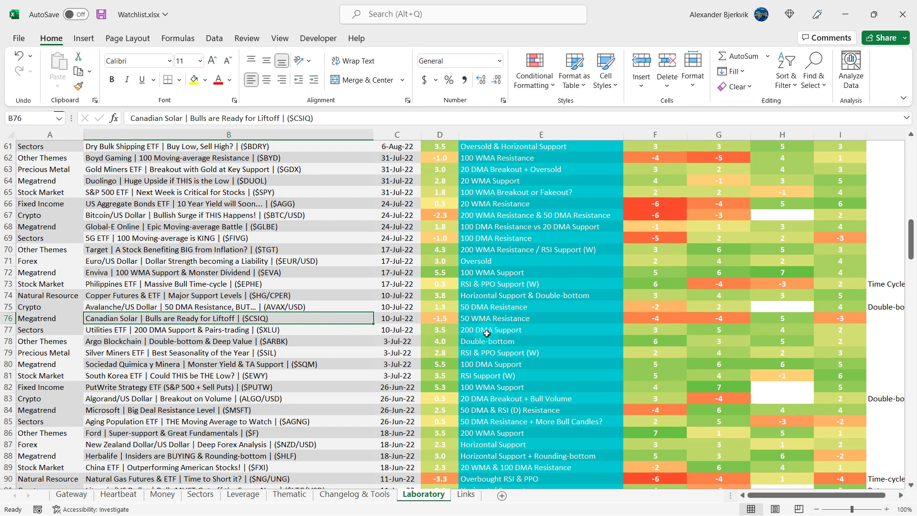
left_click(501, 320)
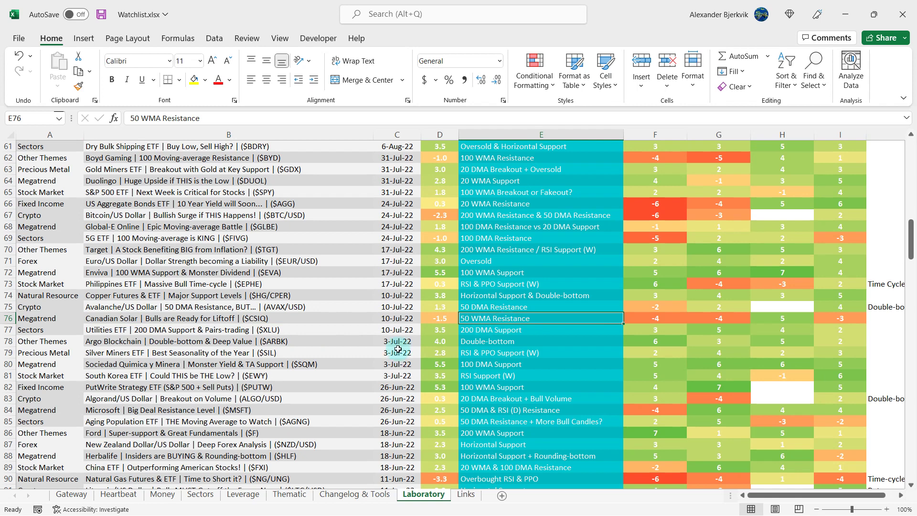
On the Thematic sheet, copy the plain formatting of SunPower's instrument cells onto Canadian Solar's to remove its dark highlight
left_click(133, 494)
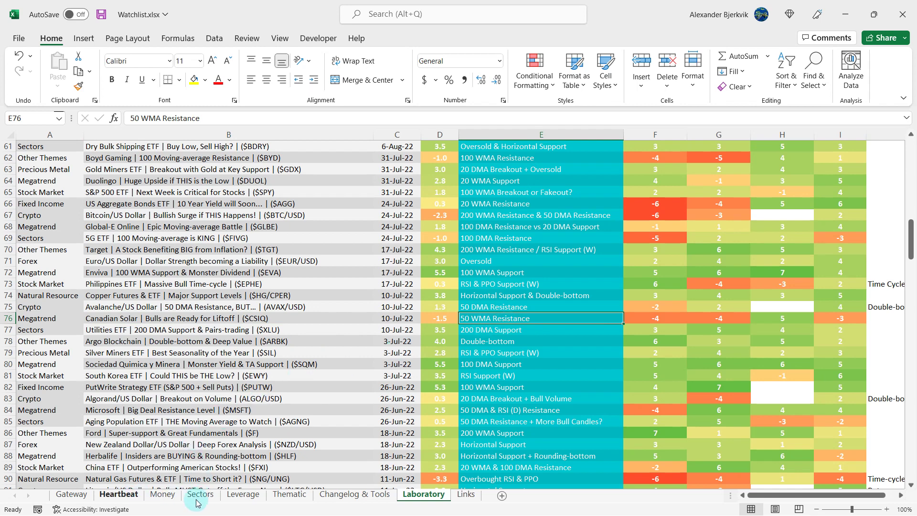
left_click(289, 494)
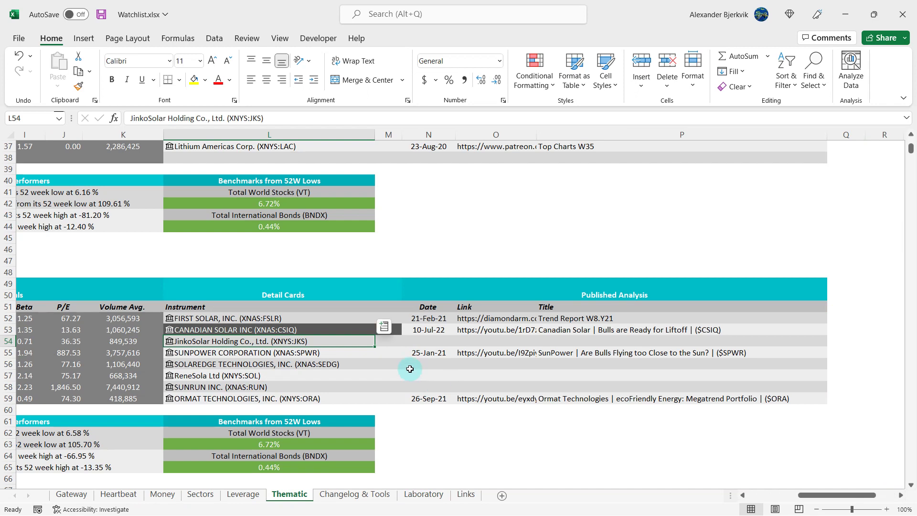
left_click(371, 355)
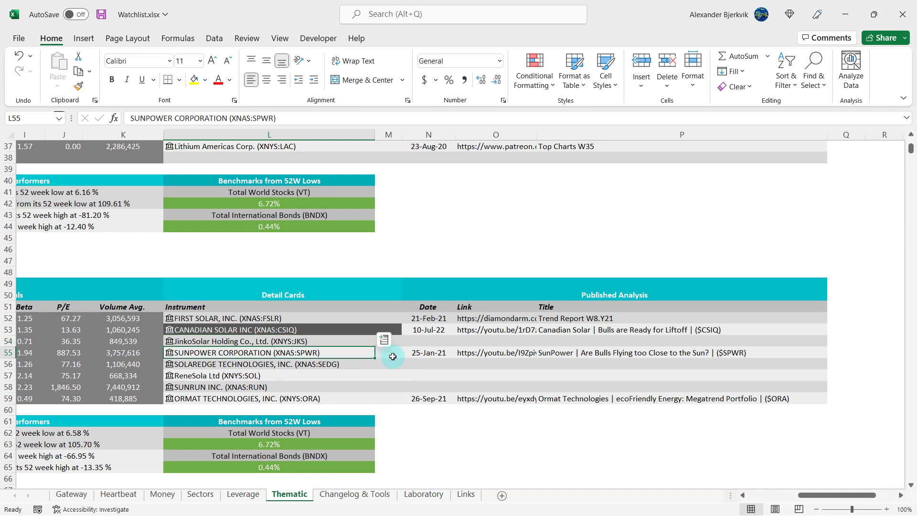
left_click_drag(392, 356, 393, 356)
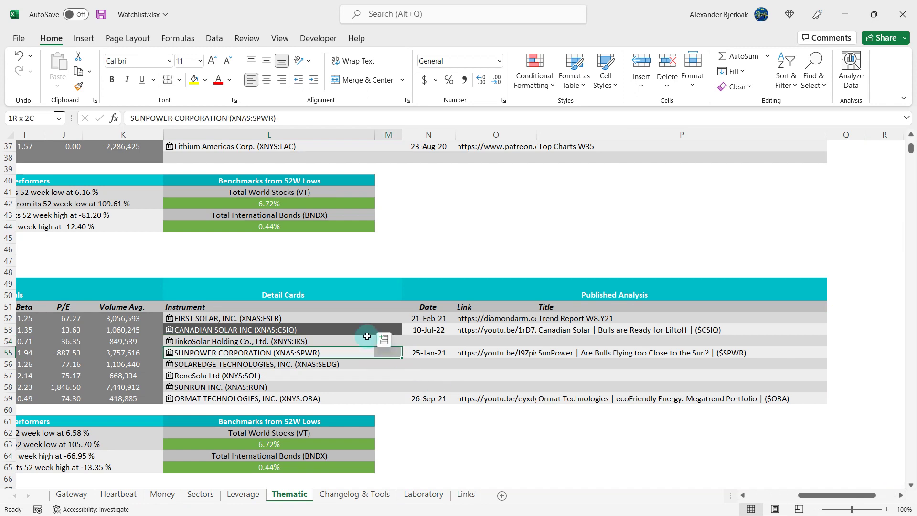
left_click(86, 87)
left_click(251, 329)
left_click(409, 254)
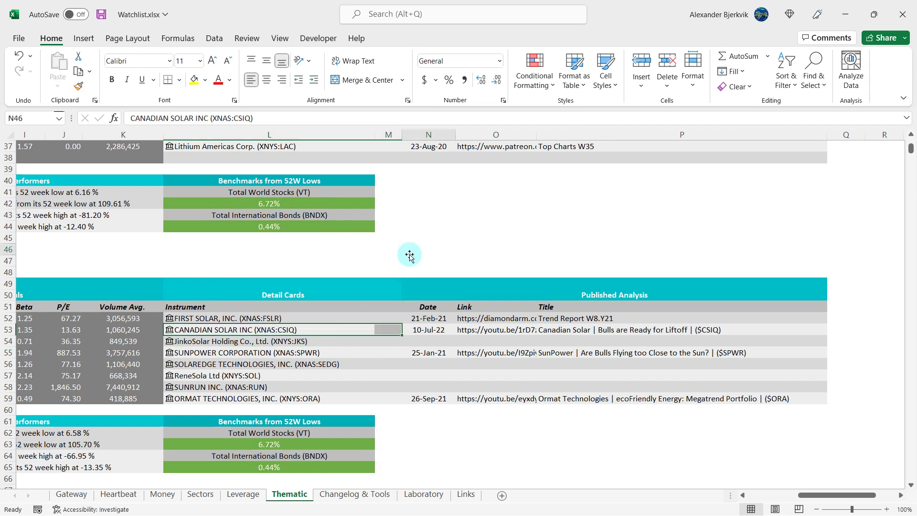
Examine the energy table below the solar instruments on the Thematic sheet, locating Enviva's highlighted entry and its published analysis
key("Right")
key("Right")
scroll(507, 247, "down", 3)
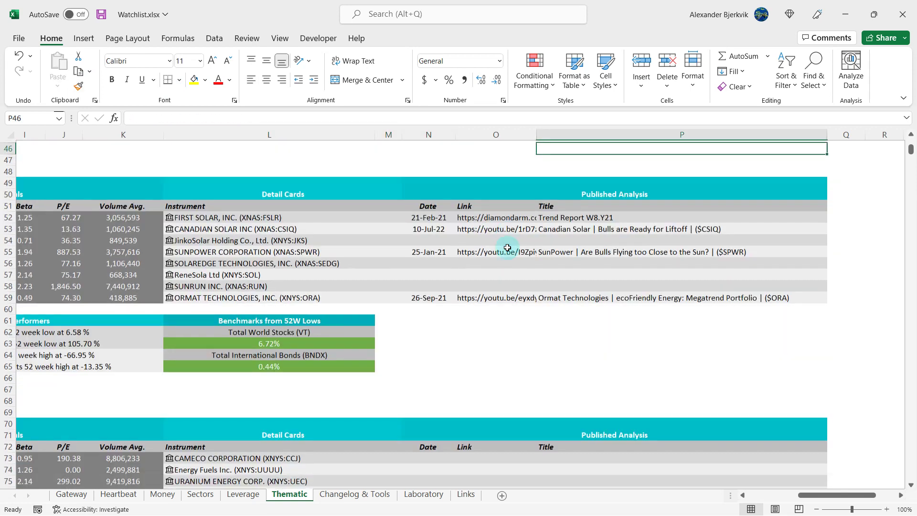
scroll(507, 247, "down", 3)
scroll(507, 247, "down", 2)
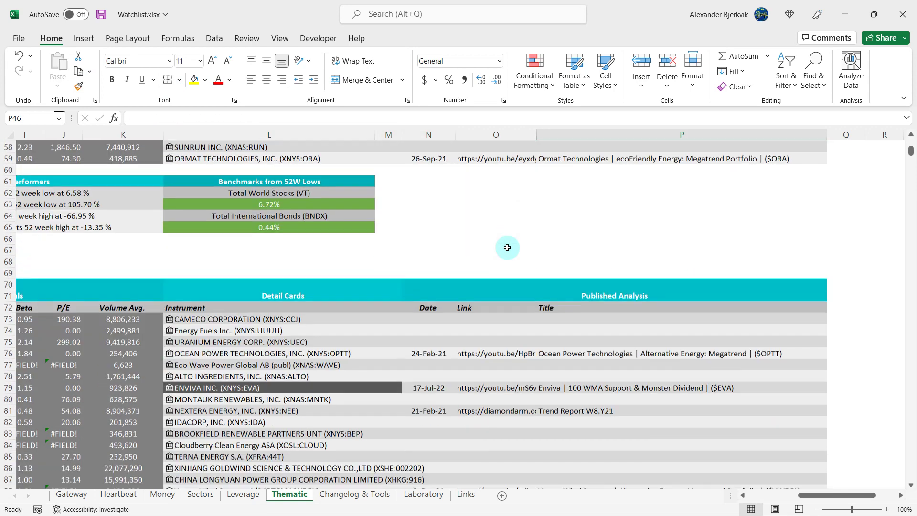
scroll(364, 372, "left", 10)
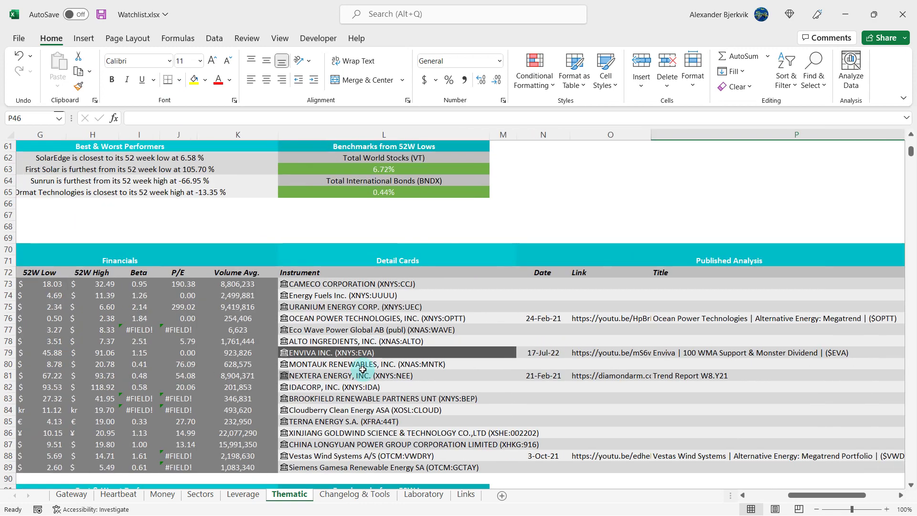
scroll(362, 368, "right", 8)
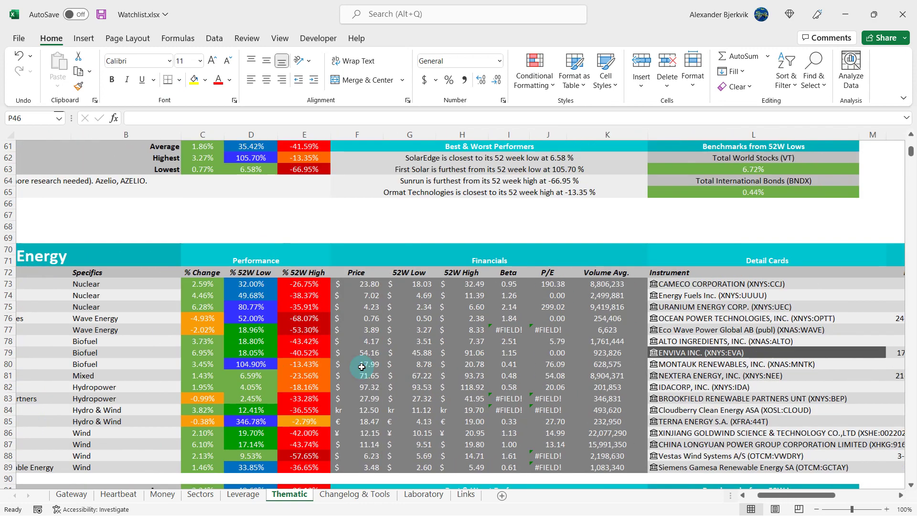
scroll(362, 362, "right", 3)
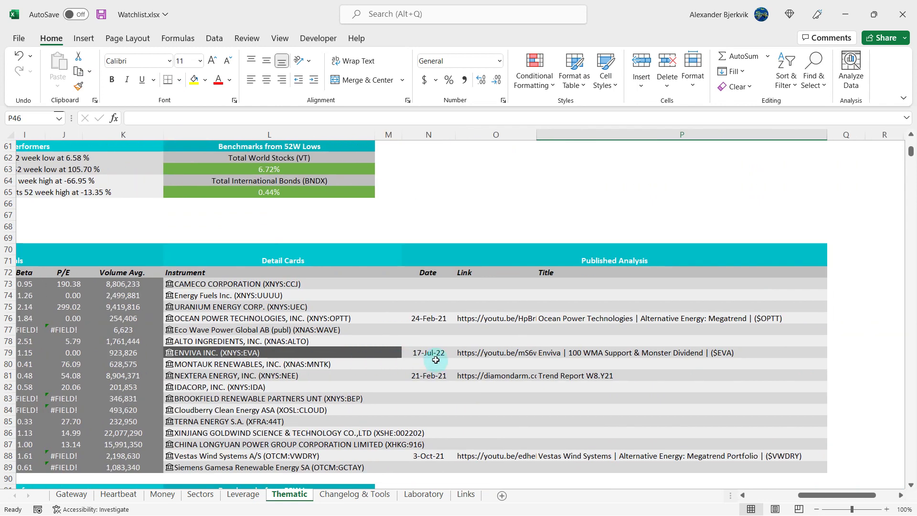
Review the Enviva analysis of 17 July 2022 on the Laboratory sheet, checking its average score, main signal and individual ratings
left_click(422, 494)
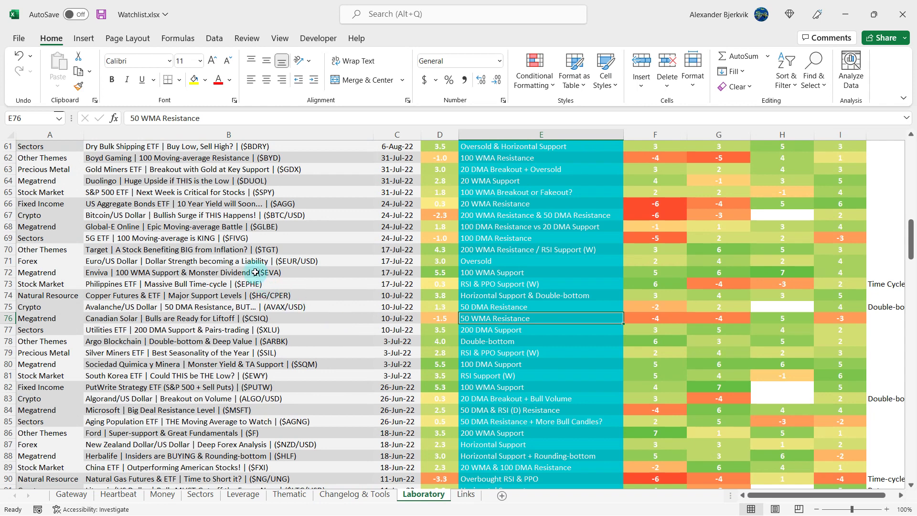
left_click(233, 249)
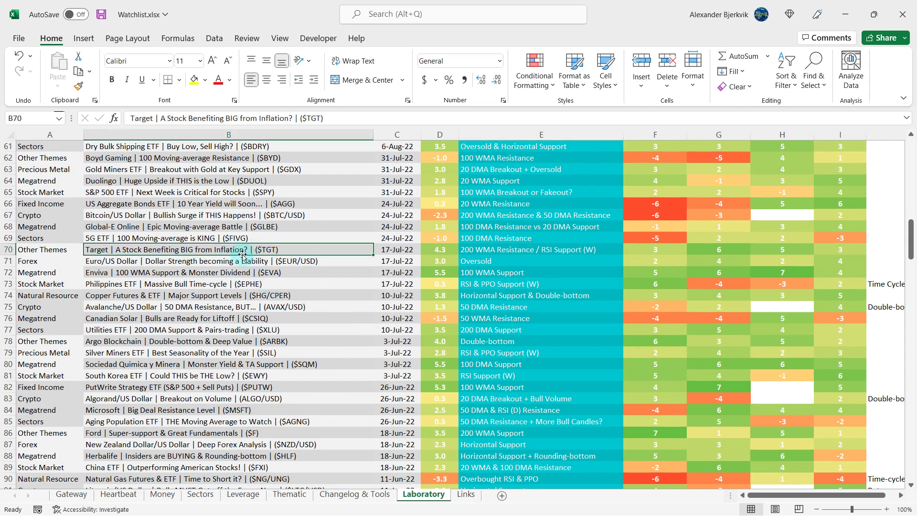
left_click(181, 277)
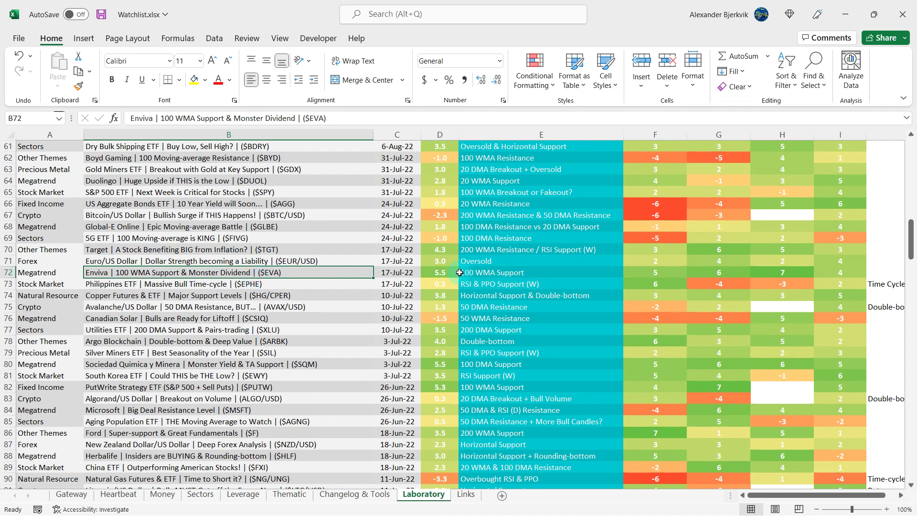
left_click(460, 273)
left_click(451, 272)
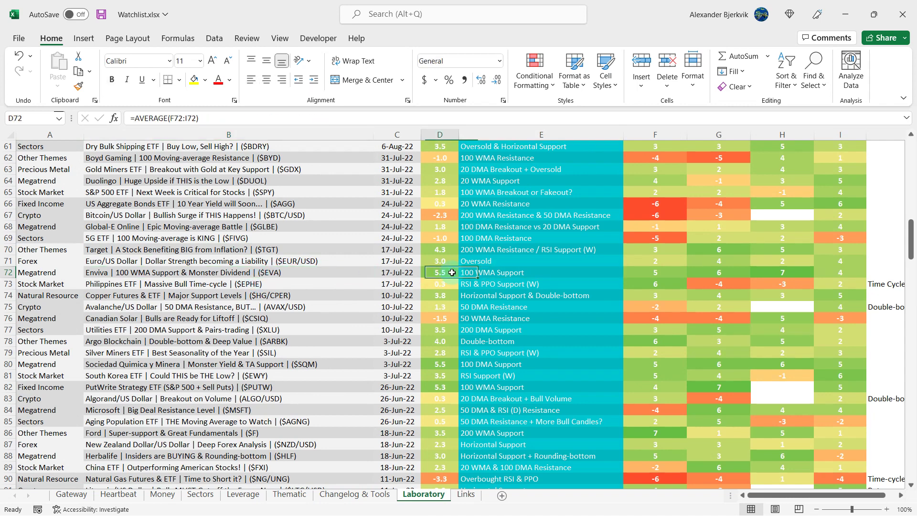
left_click(569, 277)
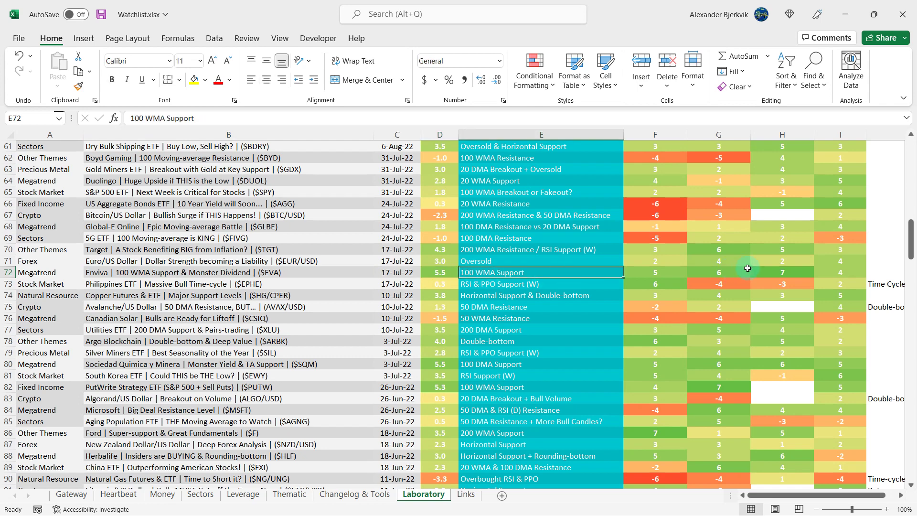
left_click(764, 272)
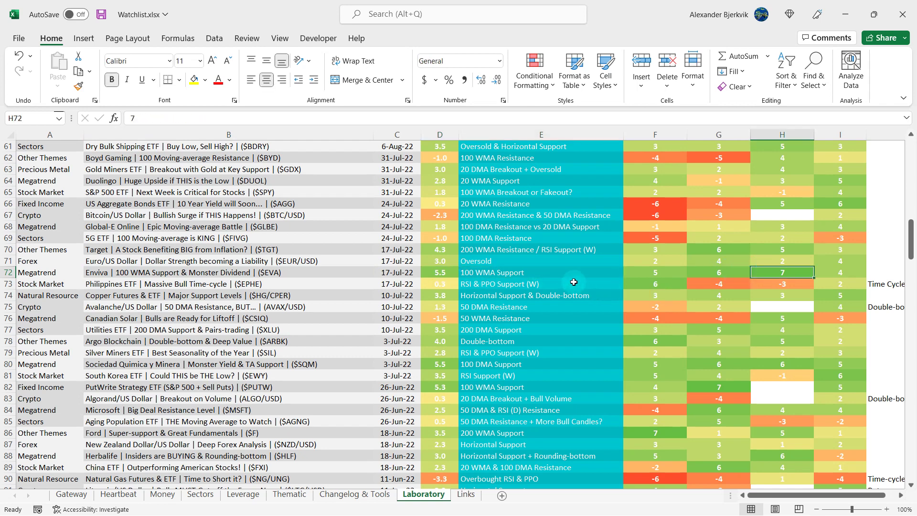
left_click(563, 271)
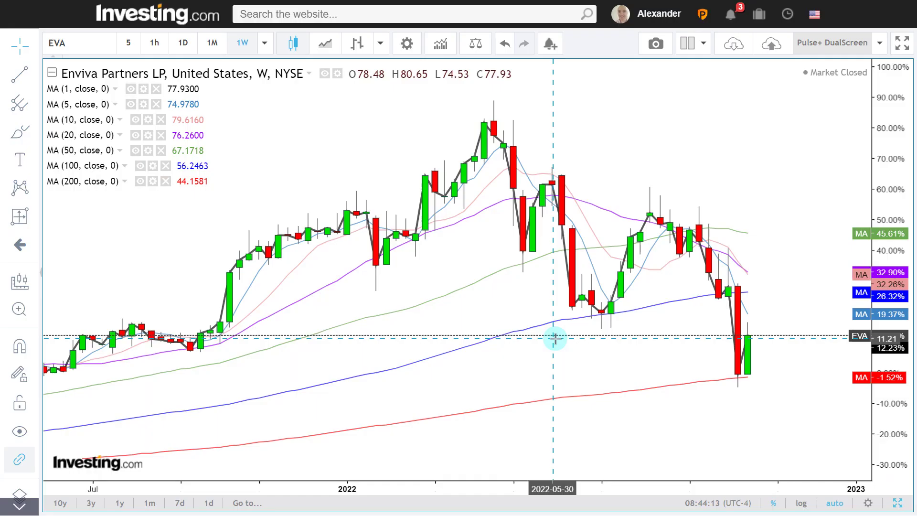
Examine the October 2022 candles against the 200-week moving average on Investing.com's weekly EVA chart
scroll(552, 333, "up", 5)
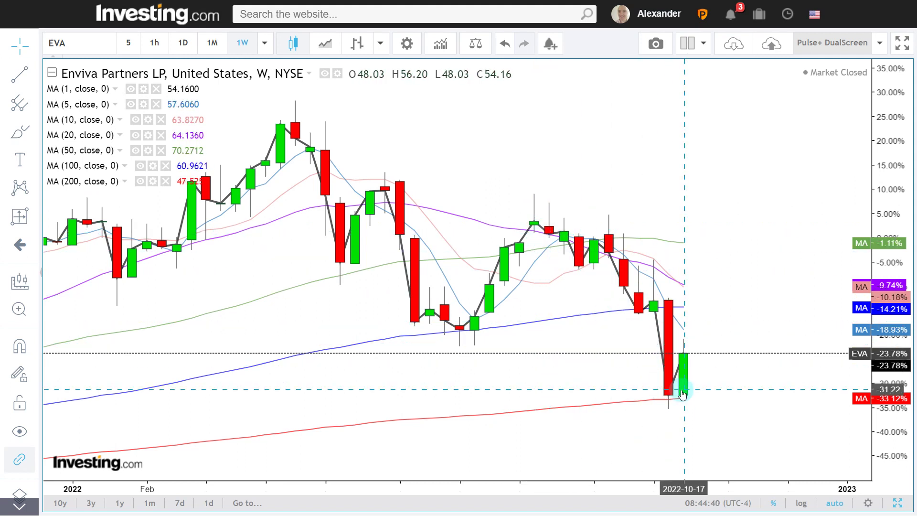
scroll(672, 400, "down", 2)
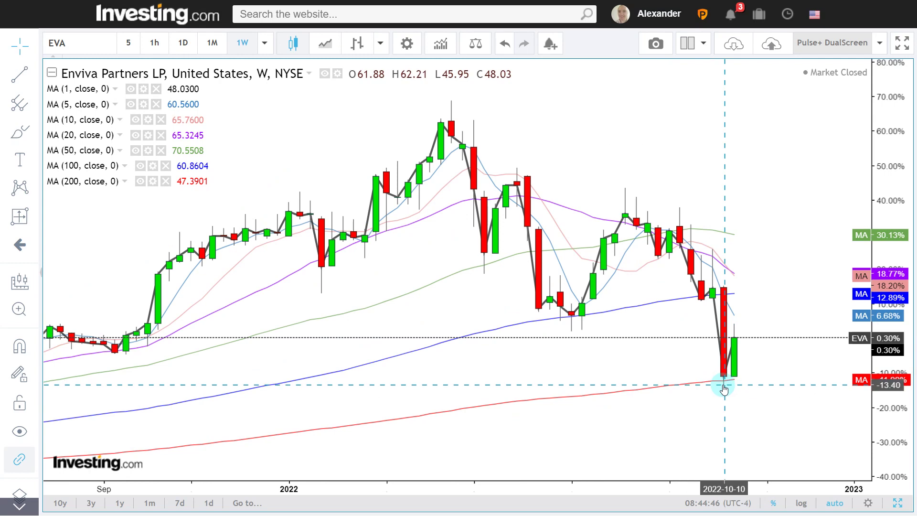
scroll(724, 389, "up", 2)
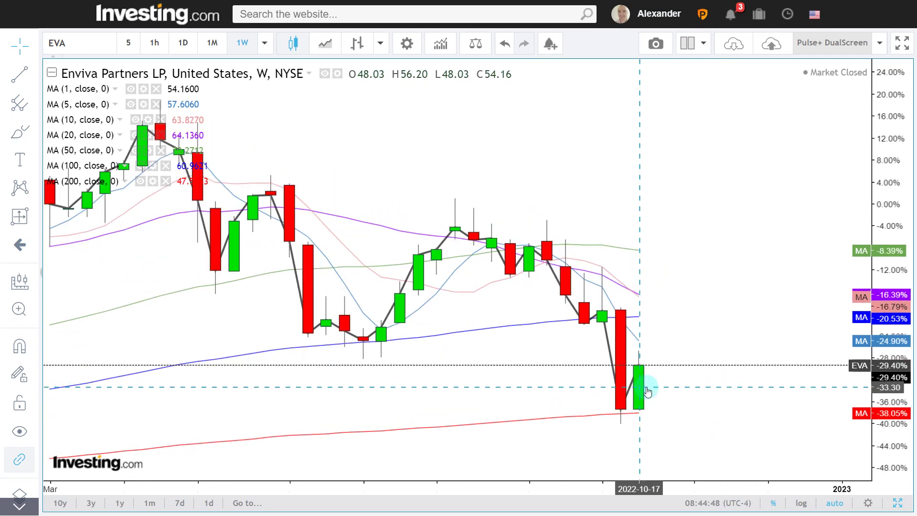
Set the EVA chart to the daily interval and measure the rise from 15 July to 11 August 2022
left_click(182, 45)
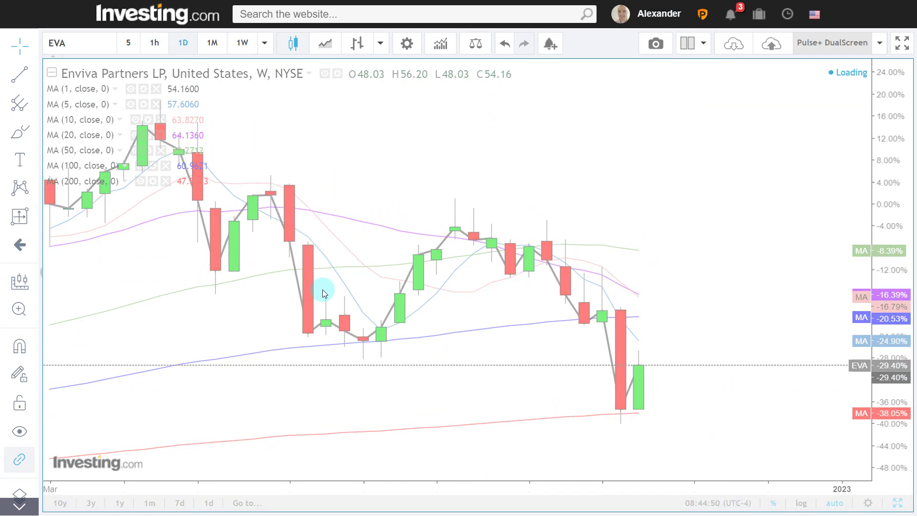
scroll(322, 290, "down", 5)
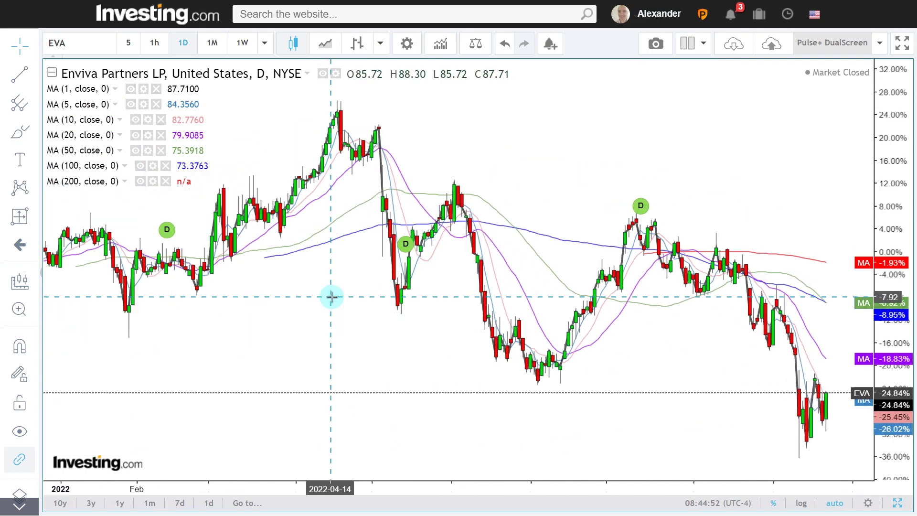
scroll(332, 297, "down", 3)
scroll(331, 297, "up", 6)
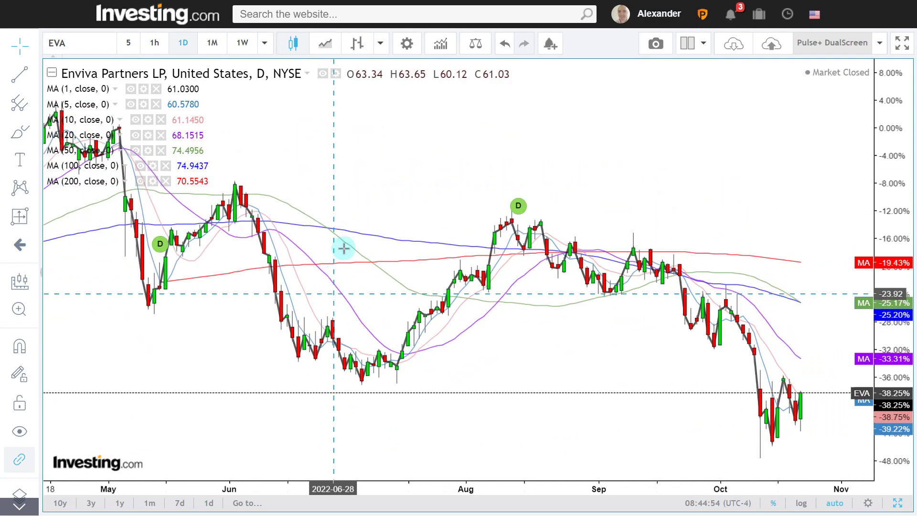
left_click_drag(375, 201, 405, 204)
scroll(208, 204, "up", 3)
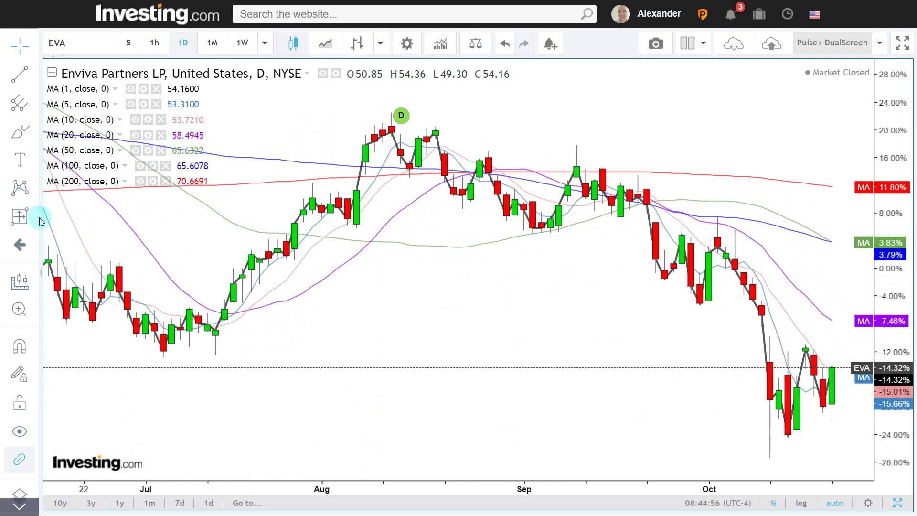
left_click(38, 220)
left_click(118, 354)
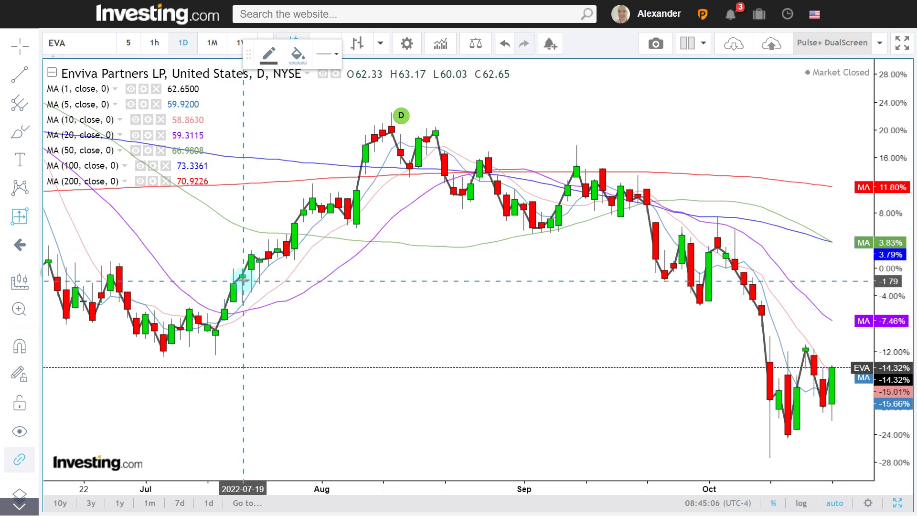
left_click(226, 310)
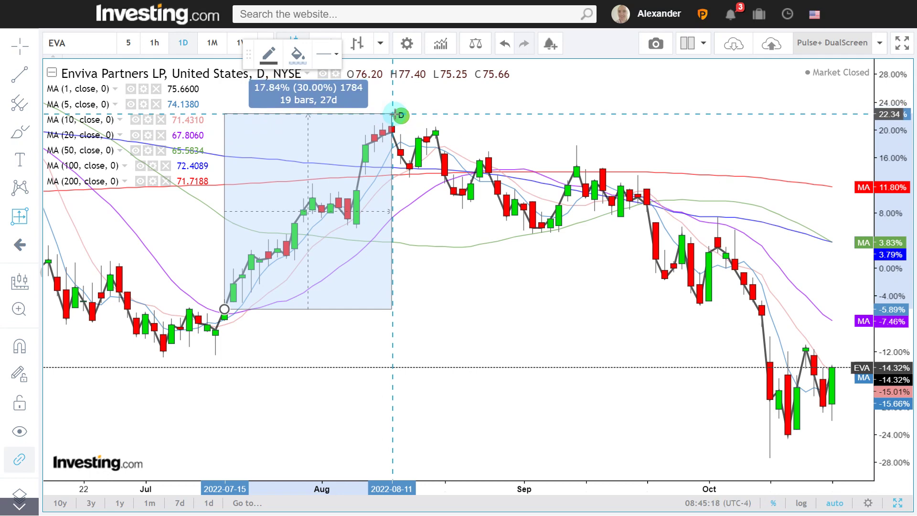
left_click(393, 115)
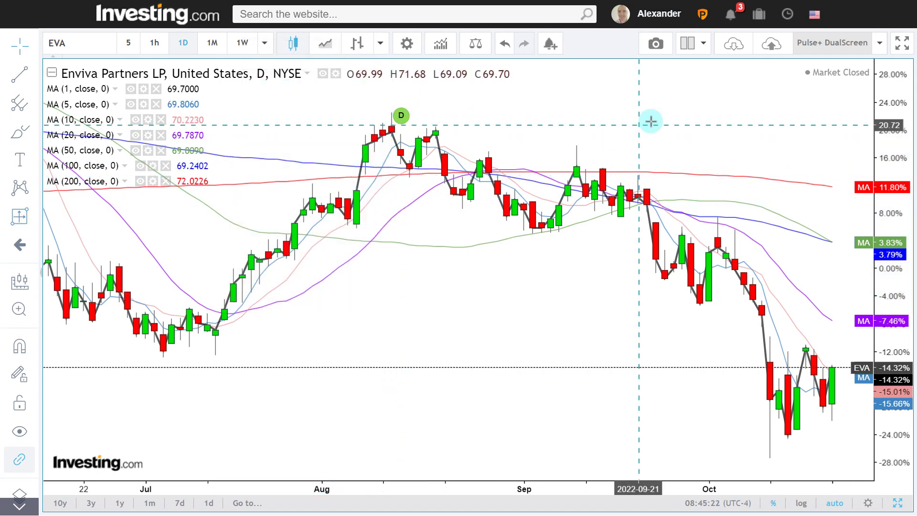
Draw four pink arrows at the tests of the 200-day moving average from late August to September 2022, and clear them
key("ctrl+shift+h")
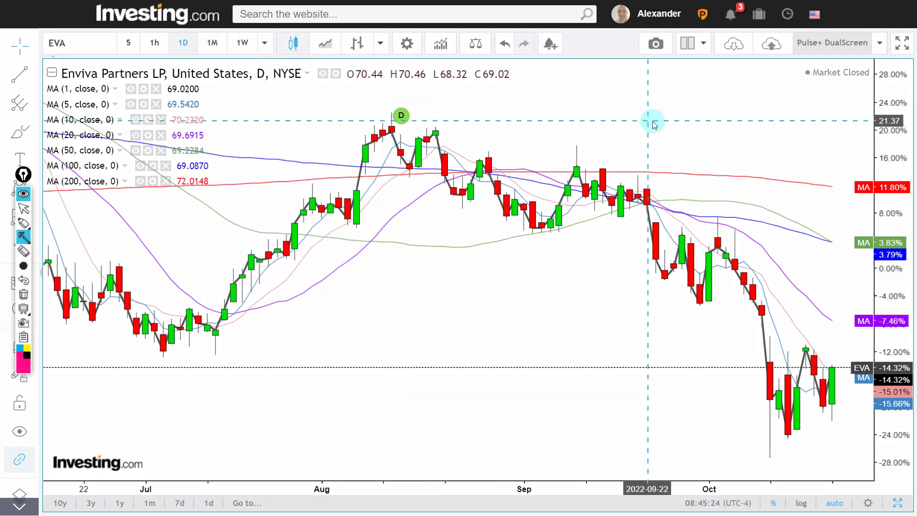
left_click_drag(575, 82, 505, 165)
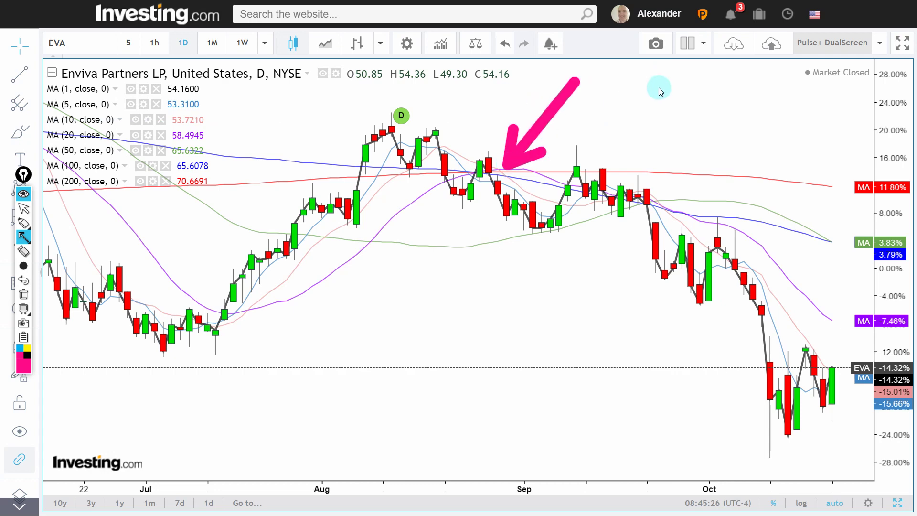
left_click_drag(657, 86, 586, 164)
left_click_drag(743, 106, 633, 162)
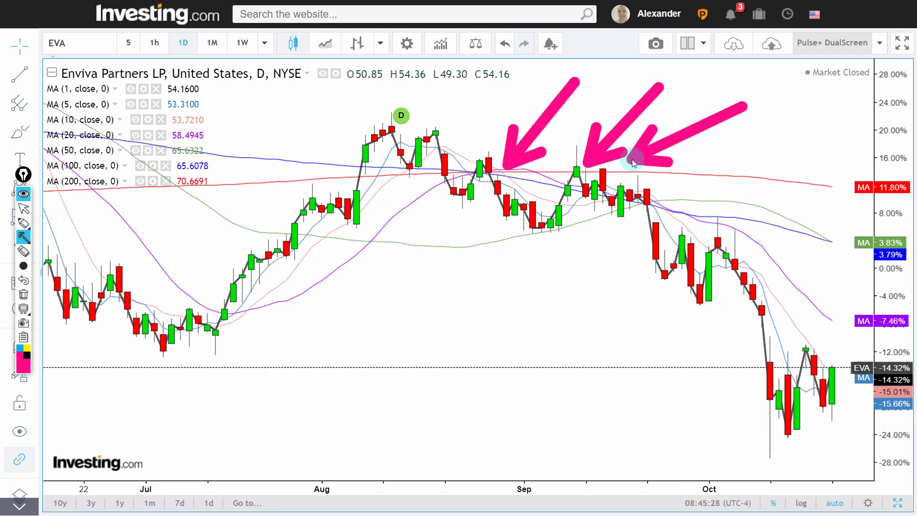
mouse_move(850, 115)
left_mouse_down()
mouse_move(714, 167)
mouse_move(661, 176)
left_mouse_up()
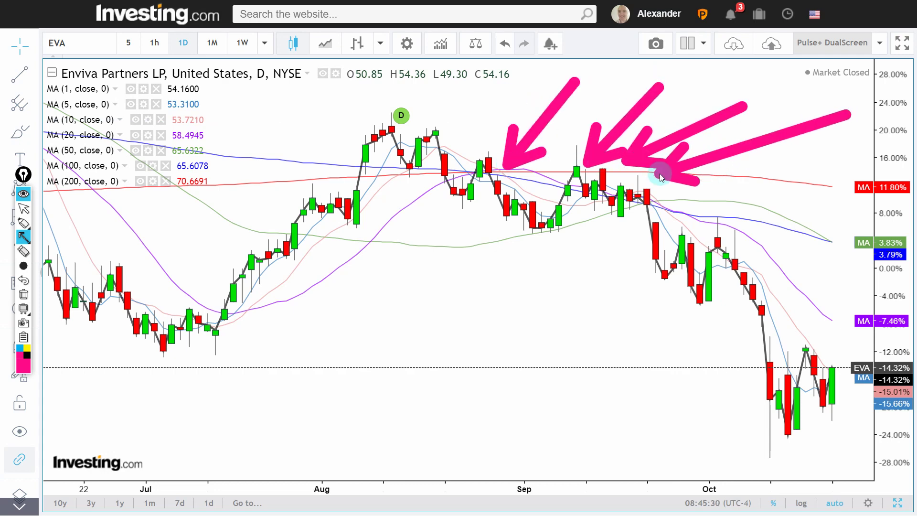
key("Escape")
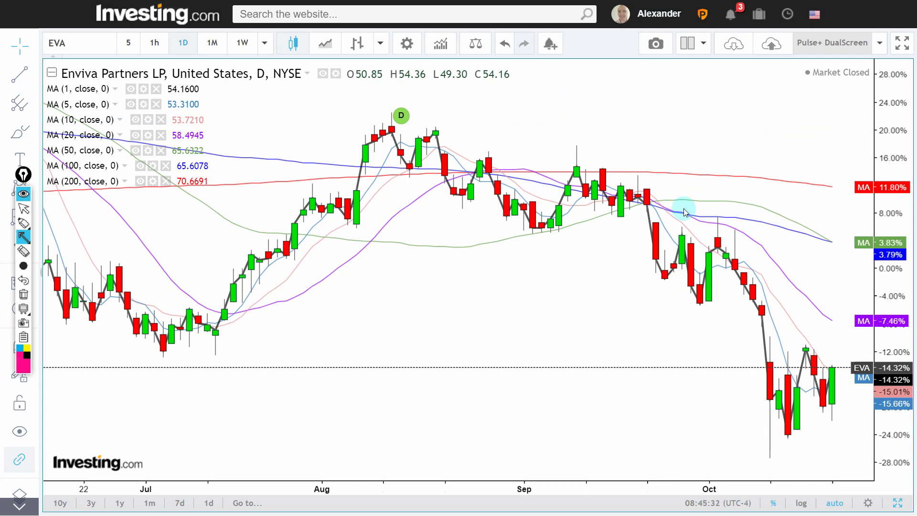
Switch to the watchlist workbook and remove Enviva's dark grey highlight on the Thematic sheet by copying Eco Wave Power's formatting onto its row
key("alt+Tab")
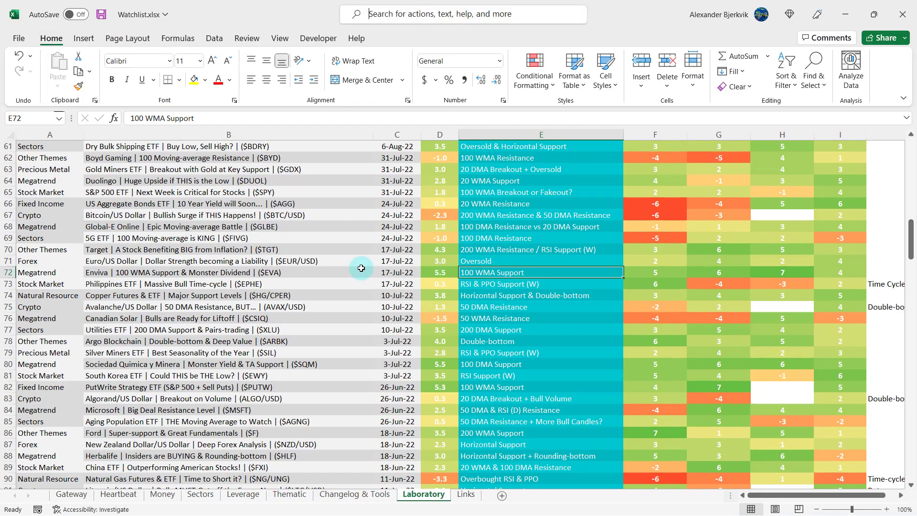
left_click(359, 273)
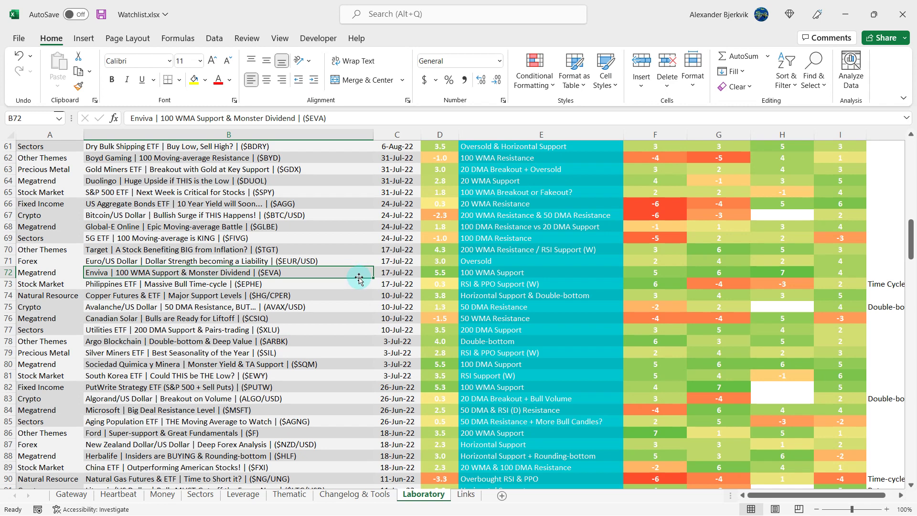
left_click(289, 494)
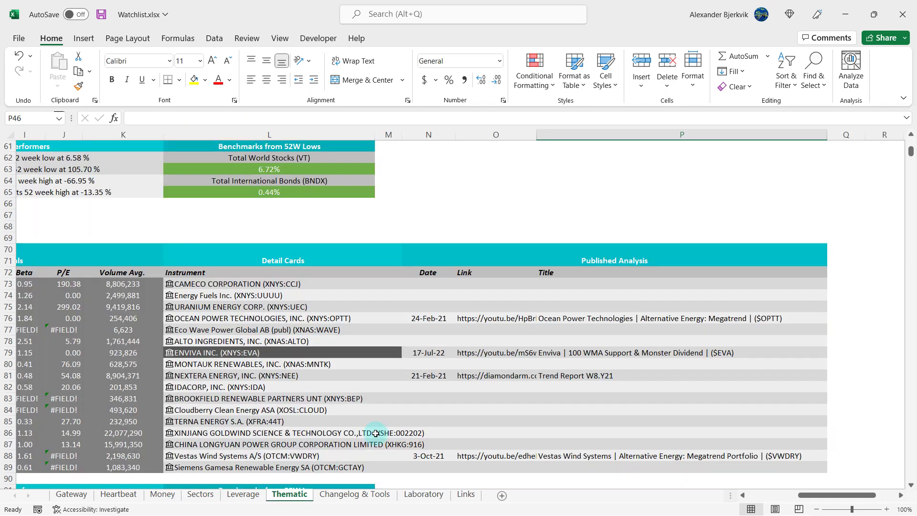
left_click(350, 327)
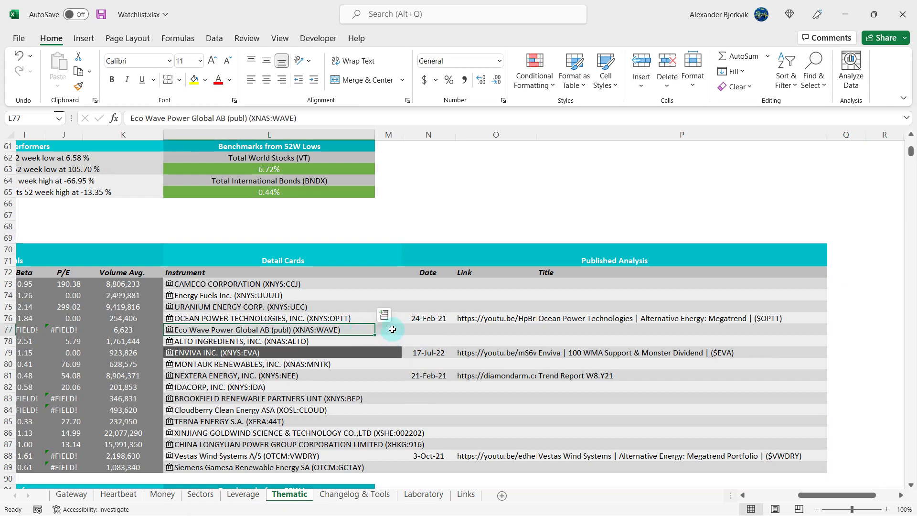
left_click_drag(350, 326, 392, 329)
left_click(78, 86)
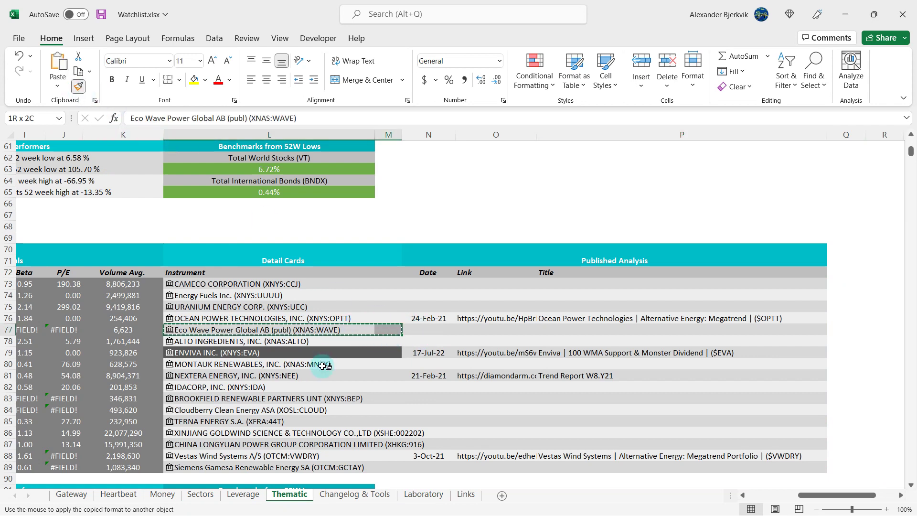
left_click(322, 356)
scroll(320, 357, "down", 1)
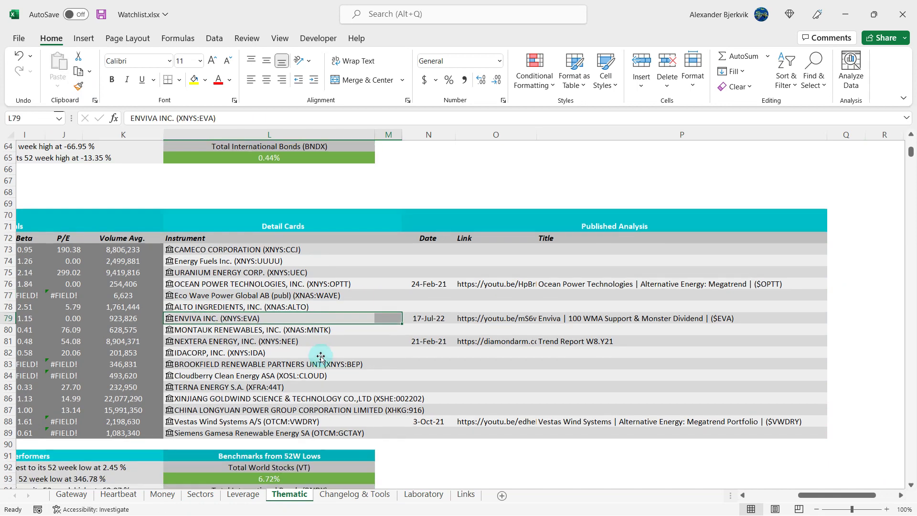
left_click(369, 341)
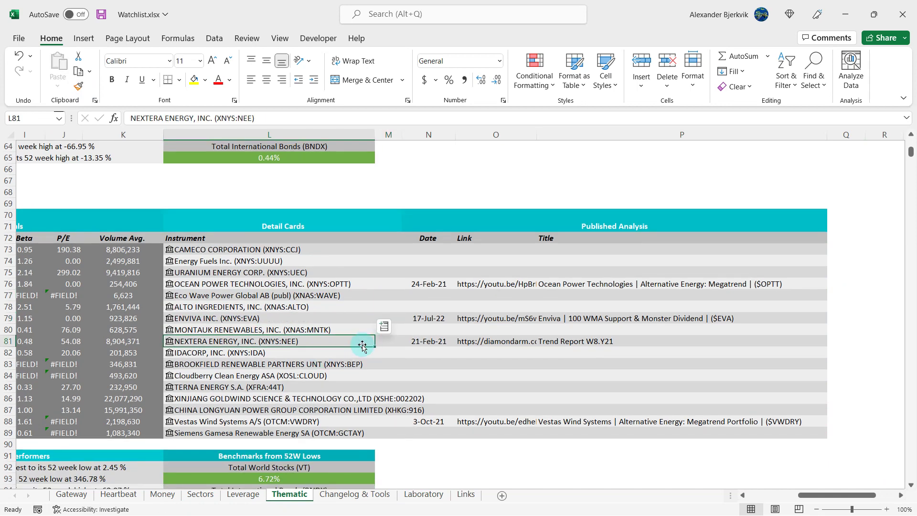
Find the highlighted Global-E Online entry in the eCommerce (broad) table and look over its company and performance data
scroll(370, 341, "down", 1)
left_click(384, 319)
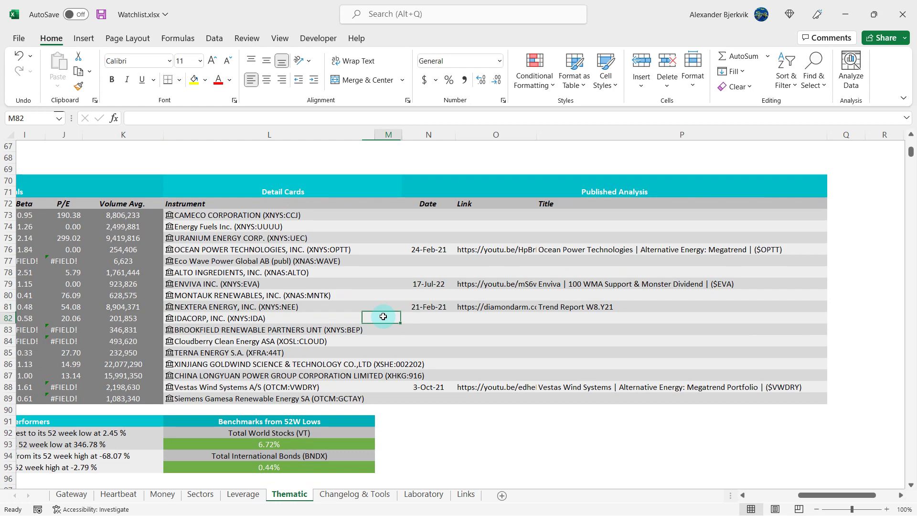
left_click(347, 317)
scroll(345, 316, "down", 2)
scroll(346, 317, "down", 4)
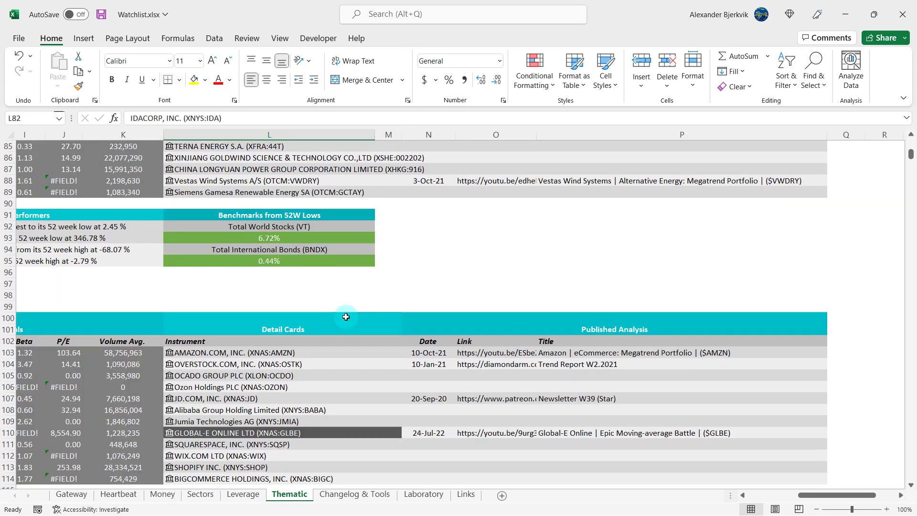
scroll(346, 317, "down", 2)
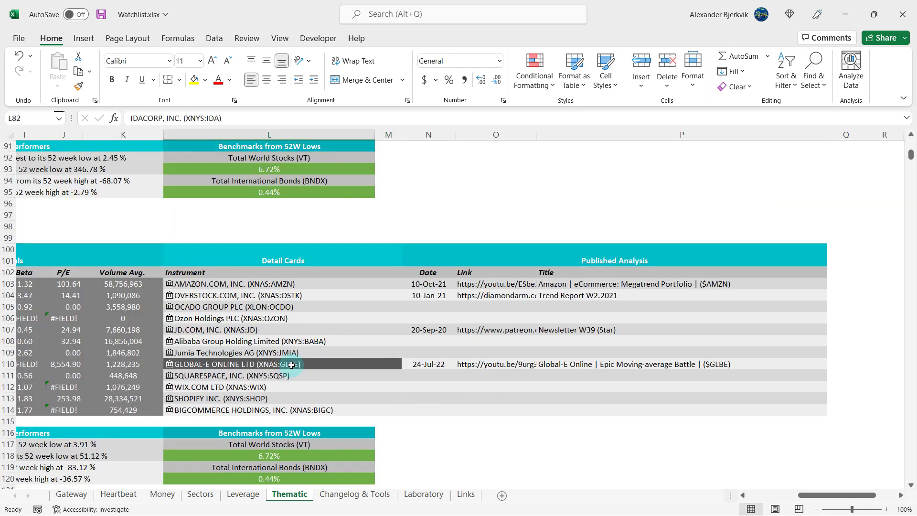
scroll(292, 363, "left", 10)
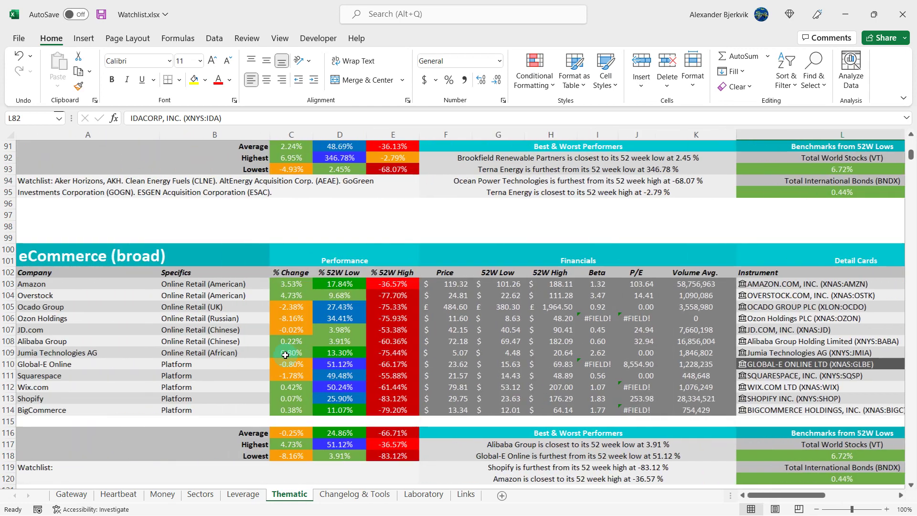
scroll(284, 356, "right", 10)
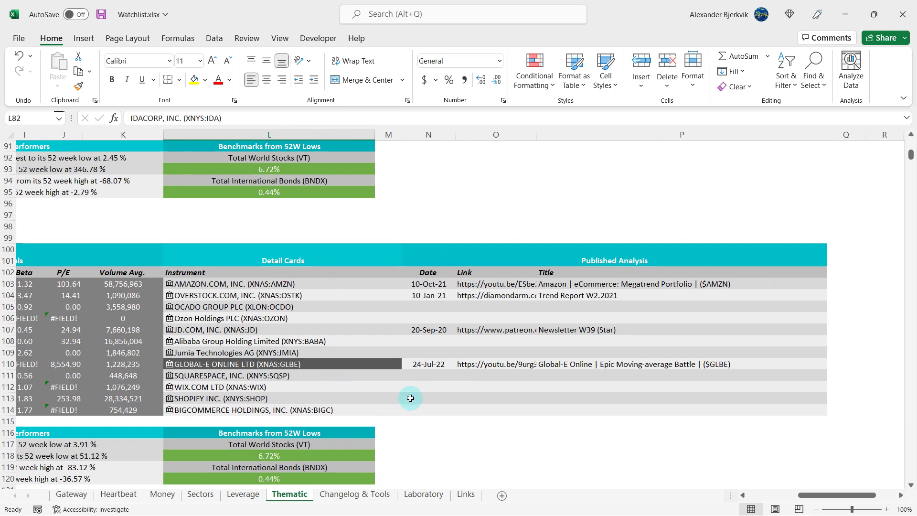
Check the average score and main signal of Global-E Online's 24 July 2022 analysis on the Laboratory sheet against Investing.com's weekly GLBE chart
left_click(422, 494)
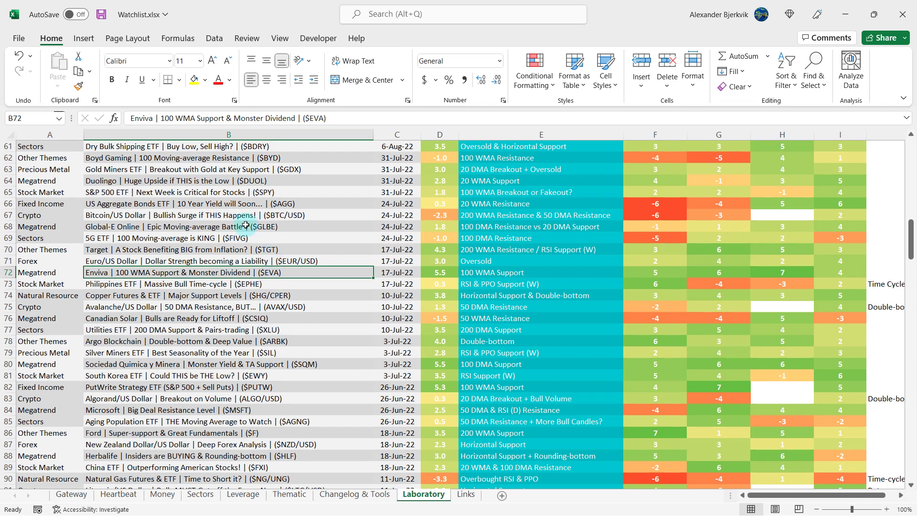
left_click(446, 227)
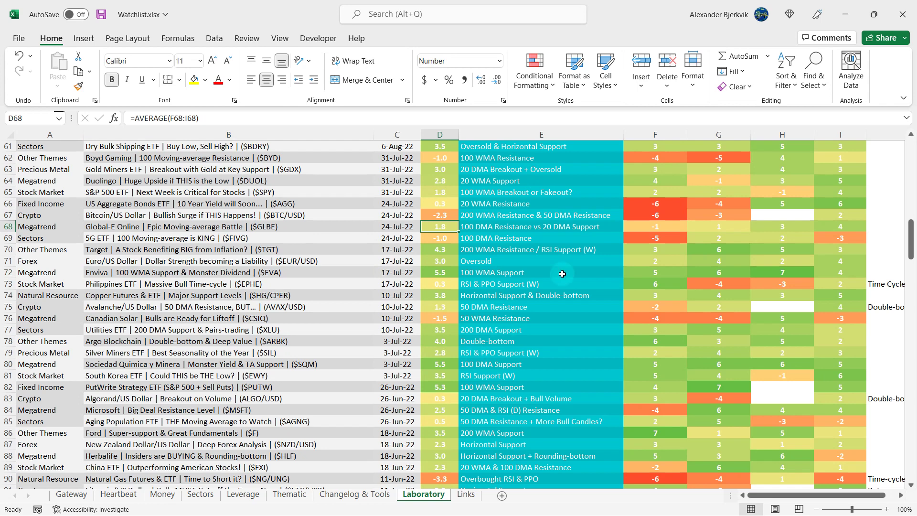
left_click(602, 229)
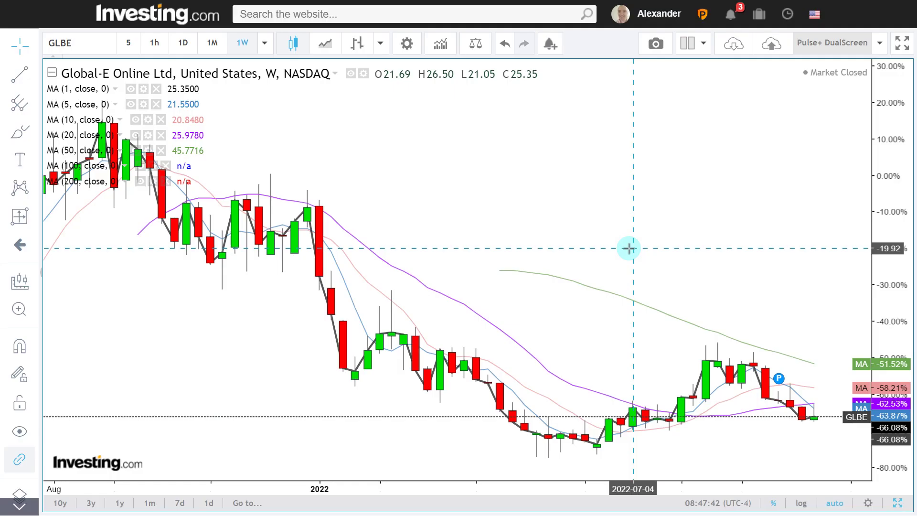
scroll(628, 246, "up", 3)
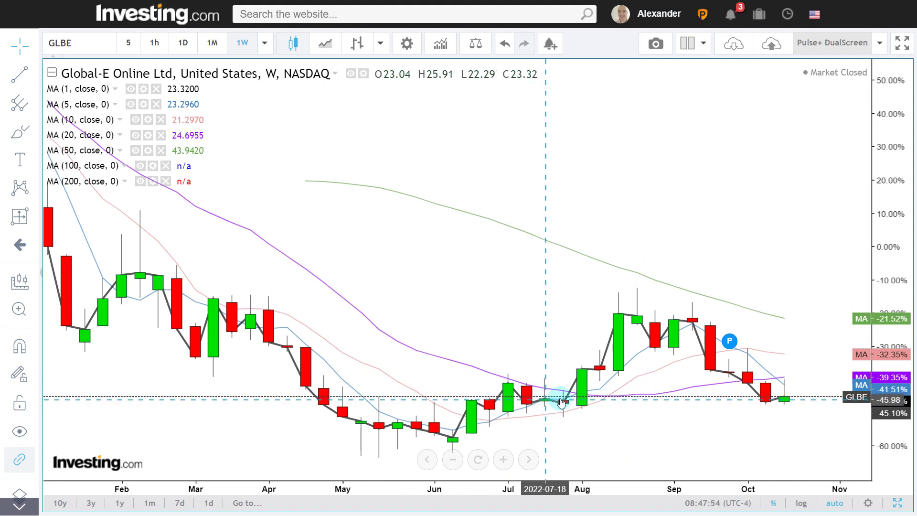
Set the GLBE chart to the daily interval and examine the price action from June to October 2022
left_click(186, 45)
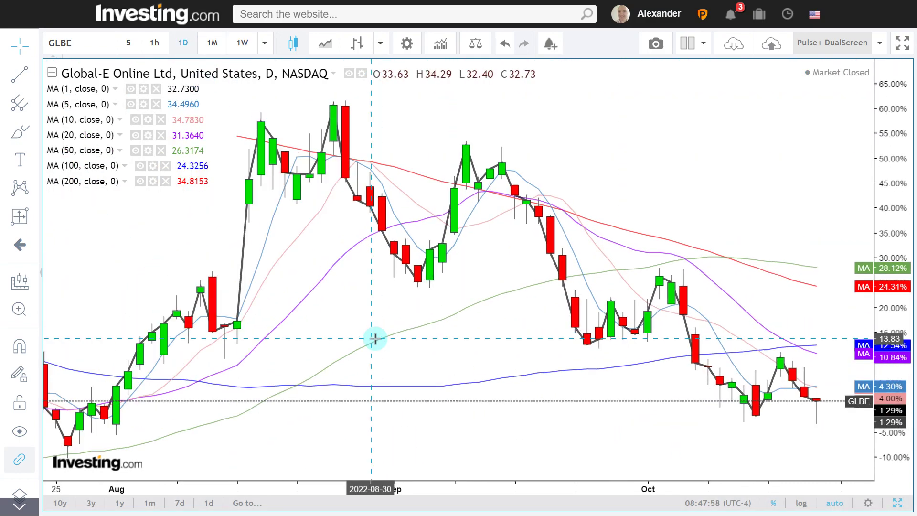
scroll(374, 338, "down", 3)
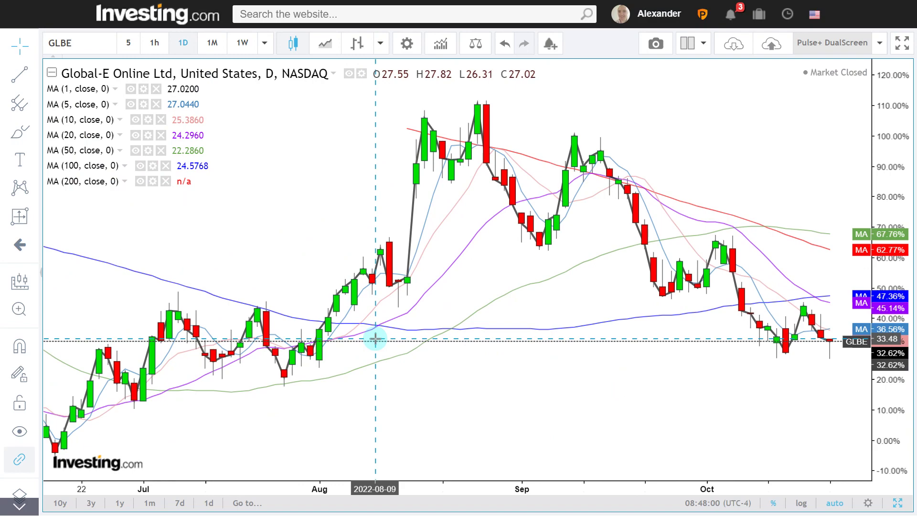
scroll(375, 337, "down", 4)
scroll(376, 337, "up", 3)
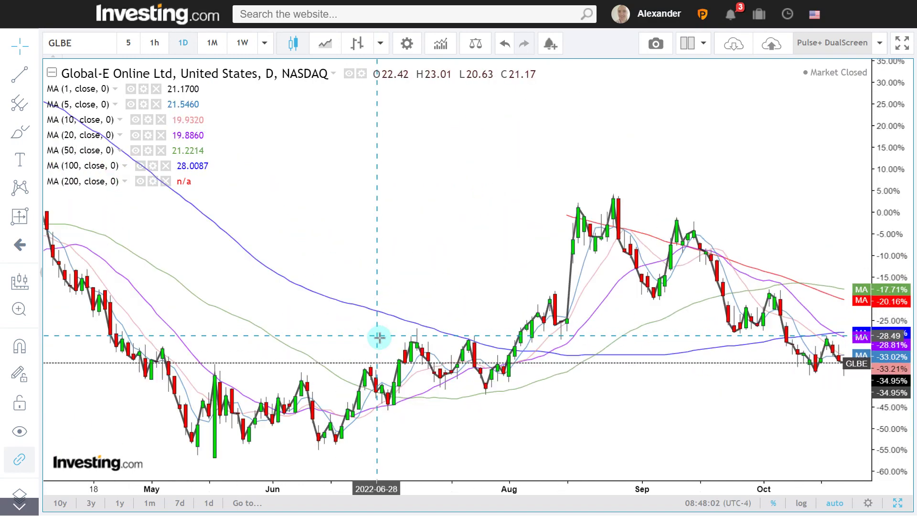
left_click_drag(308, 262, 416, 352)
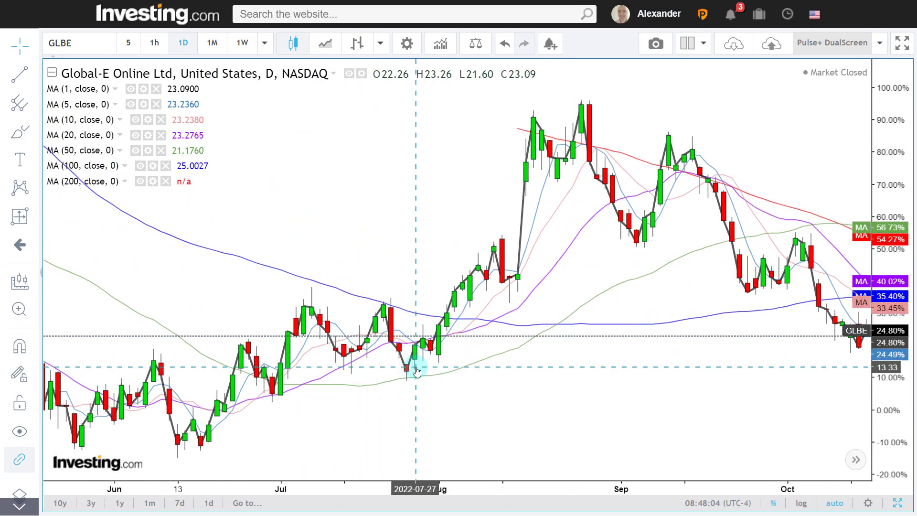
Measure the rise from 22 July to 18 August 2022 with a date and price range, and remove the measurement
left_click(31, 217)
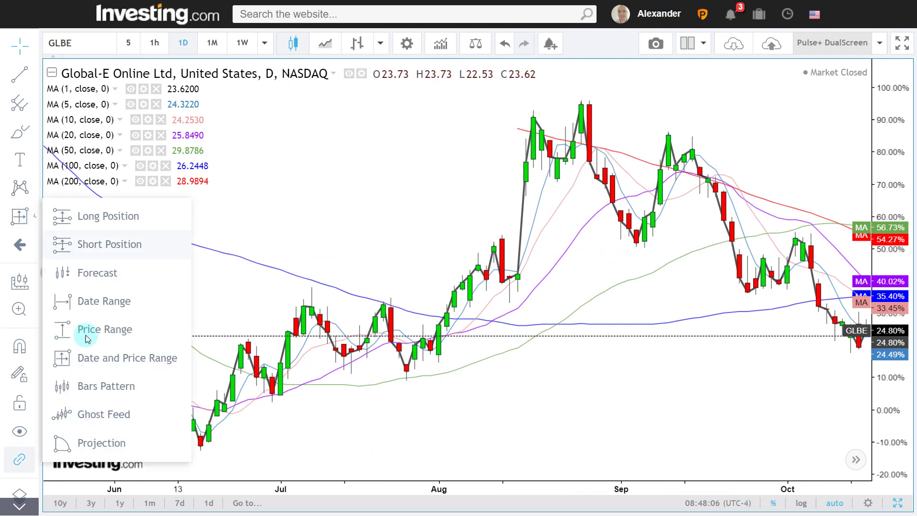
left_click(101, 360)
left_click(358, 340)
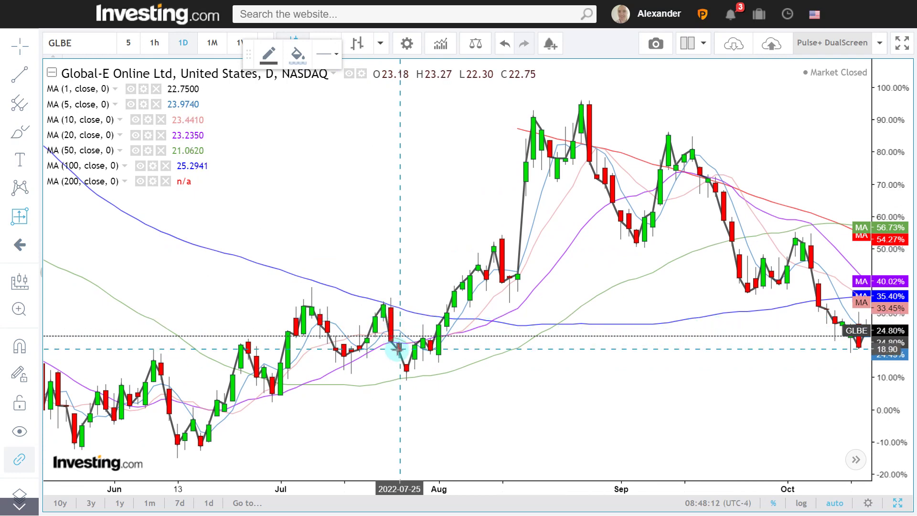
left_click_drag(390, 340, 539, 112)
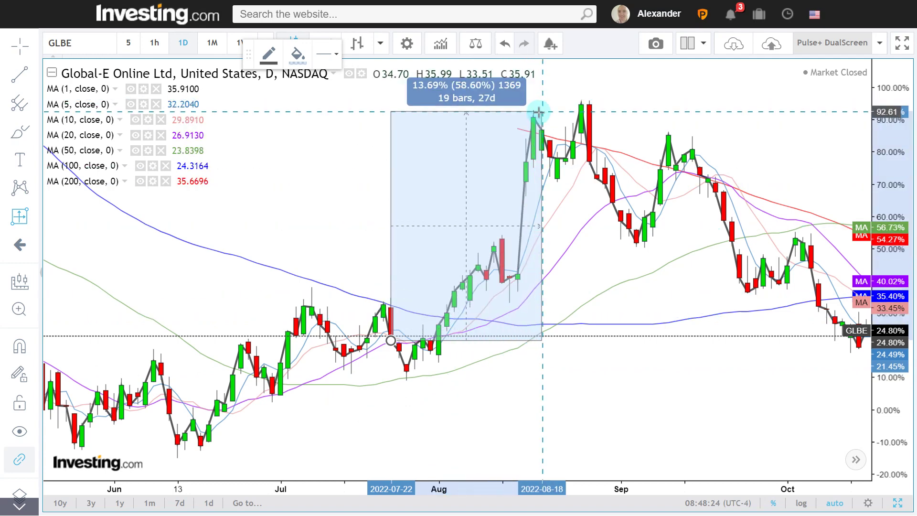
left_click(513, 173)
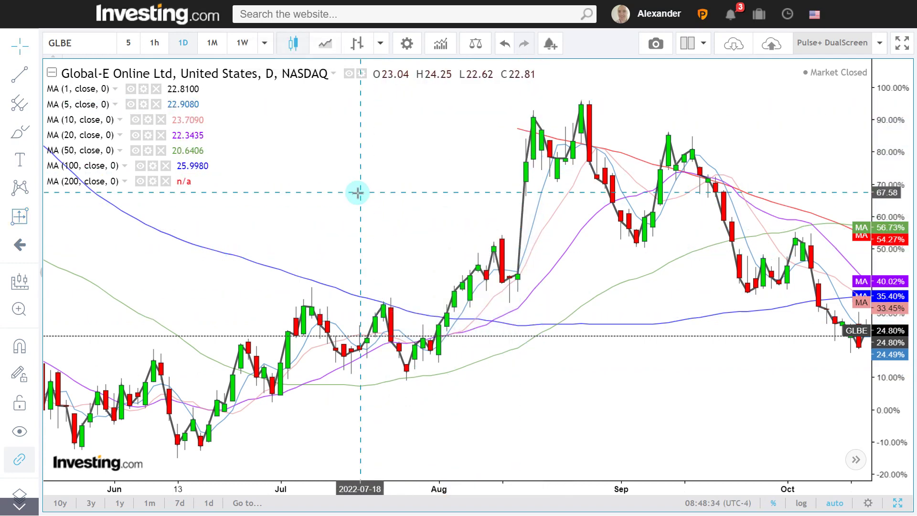
Draw a pink arrow down to the late July 2022 test of the 100-day moving average, and set the arrow colour to blue
key("ctrl+alt+g")
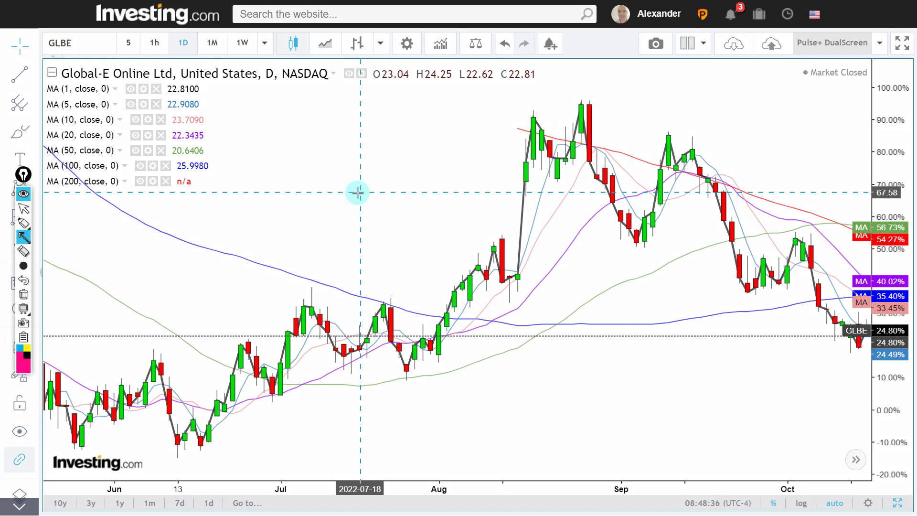
left_click_drag(385, 181, 386, 298)
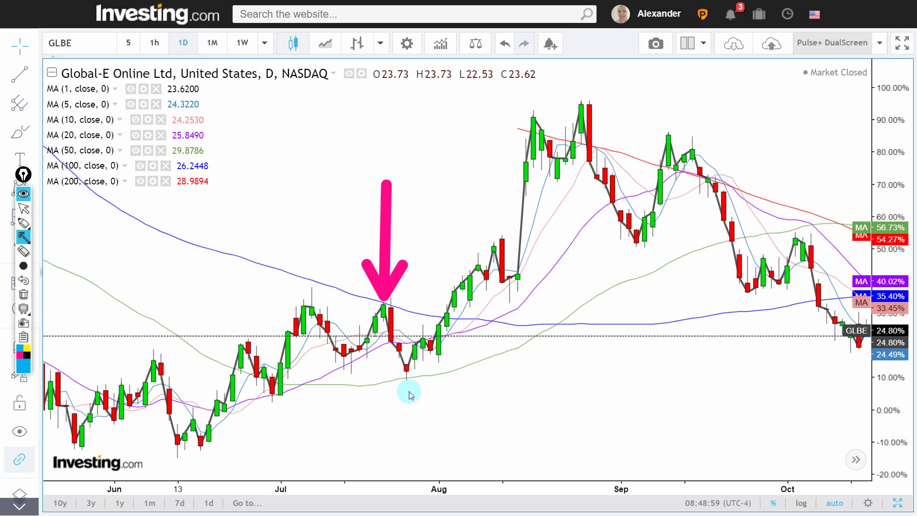
left_click(411, 439)
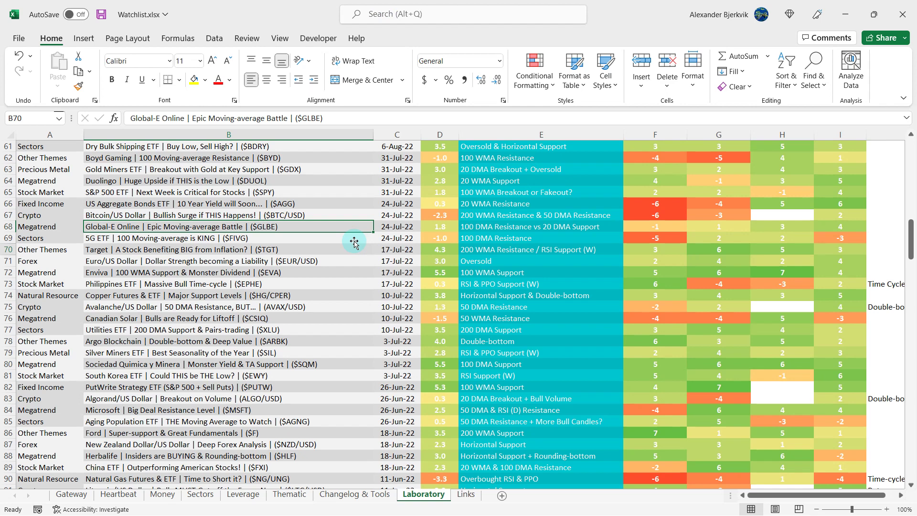
Return to the workbook and remove Global-E Online's dark grey highlight on the Thematic sheet by copying Wix.com's formatting onto its row
left_click(351, 247)
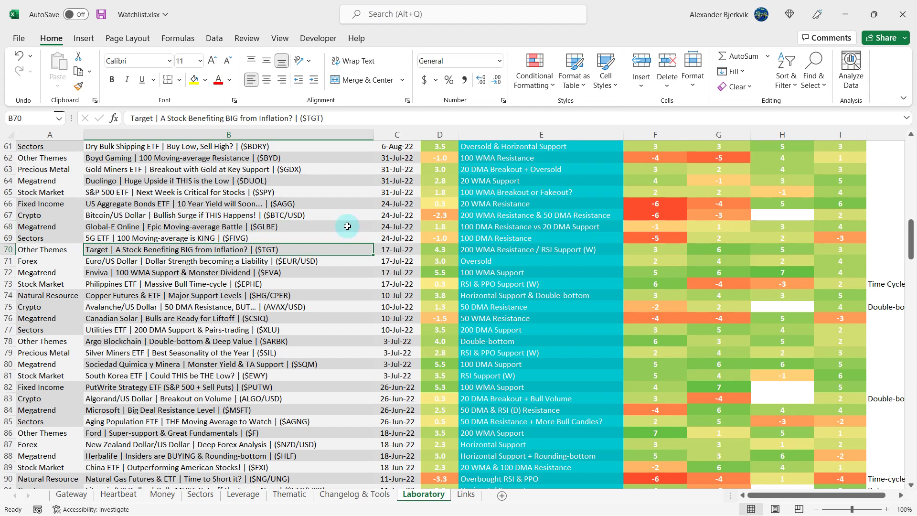
left_click(347, 226)
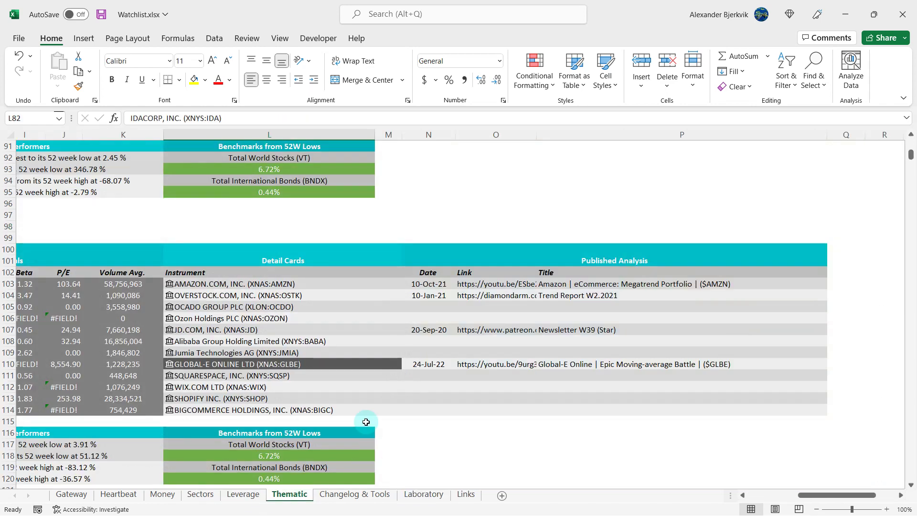
left_click(387, 384)
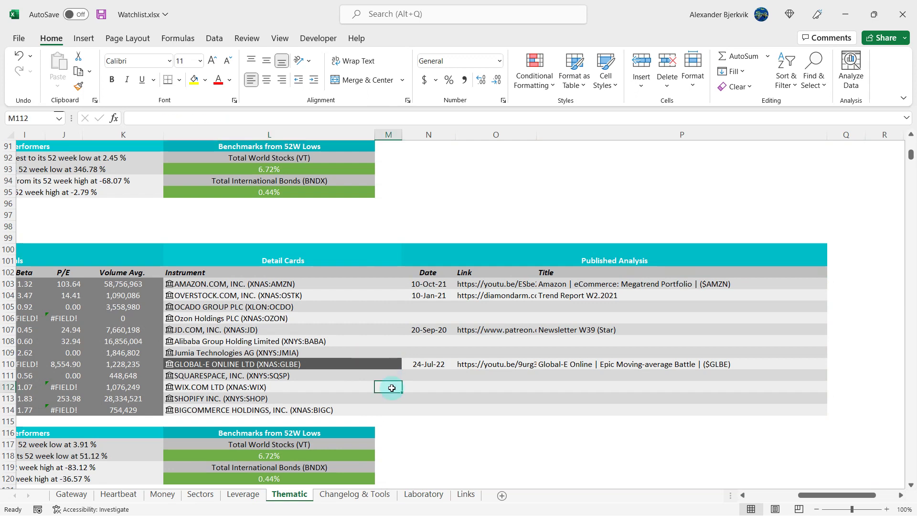
left_click(329, 385, "shift")
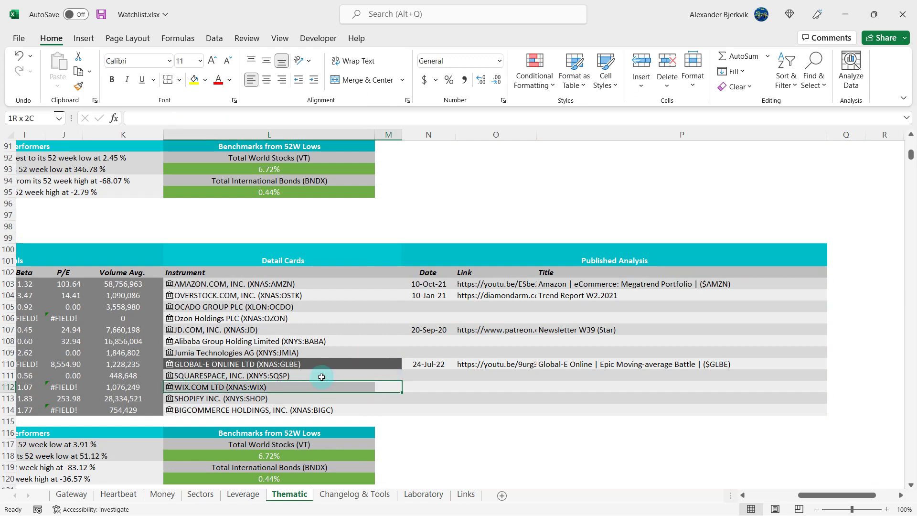
left_click(78, 86)
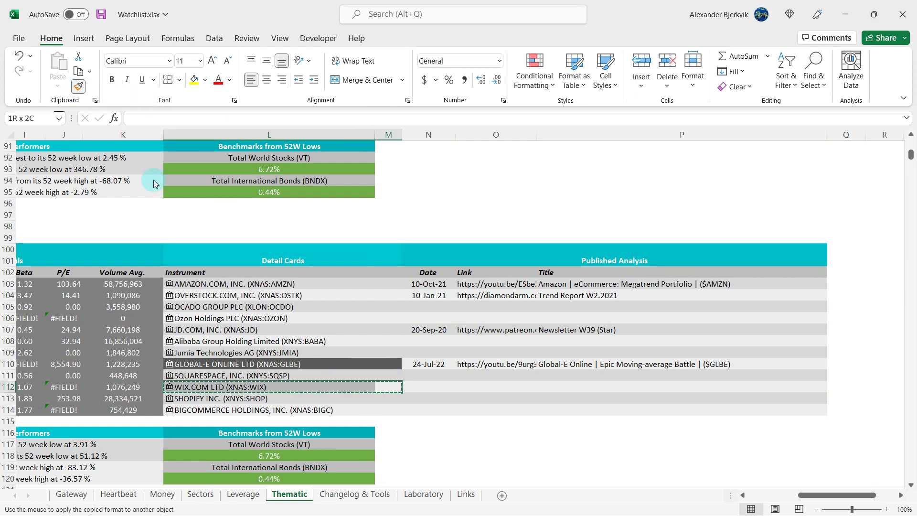
left_click(336, 364)
left_click(355, 327)
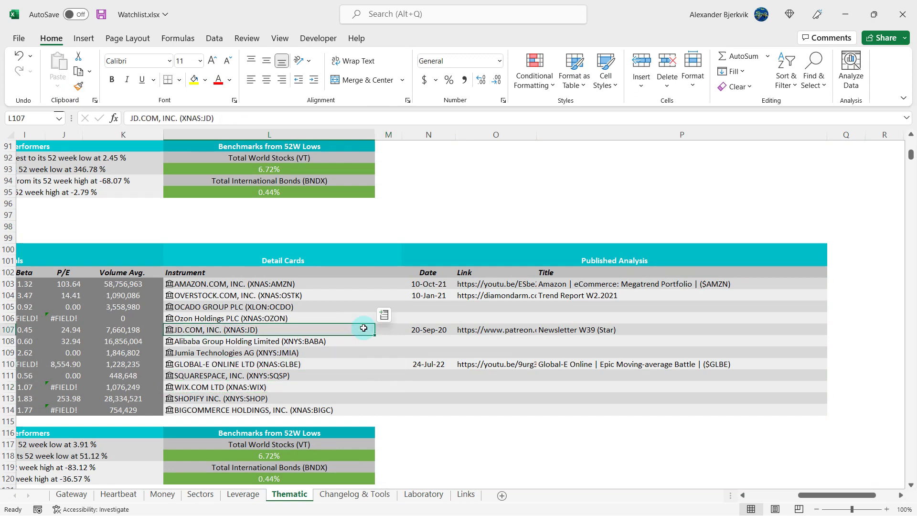
Examine the Duolingo row in the Education 2.0 table on the Thematic sheet, from its performance figures to its published analysis
left_click_drag(465, 438, 463, 432)
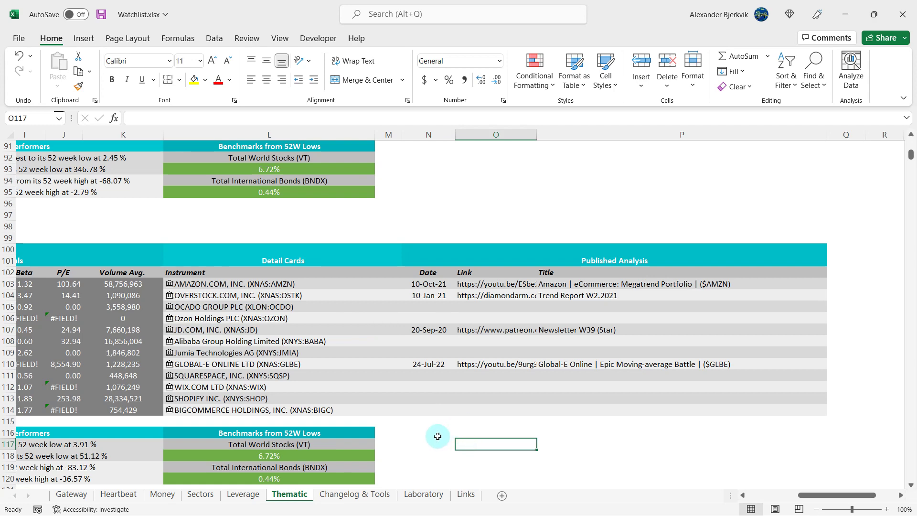
scroll(425, 420, "down", 7)
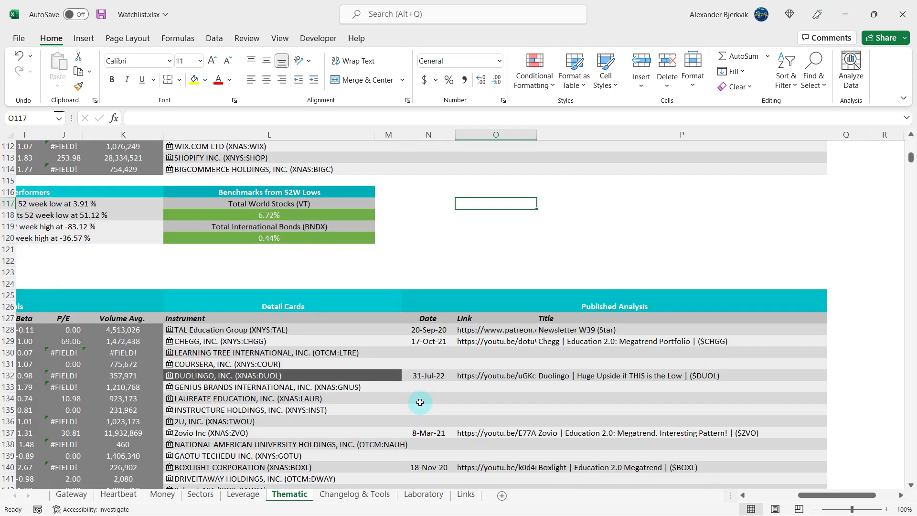
scroll(420, 402, "down", 2)
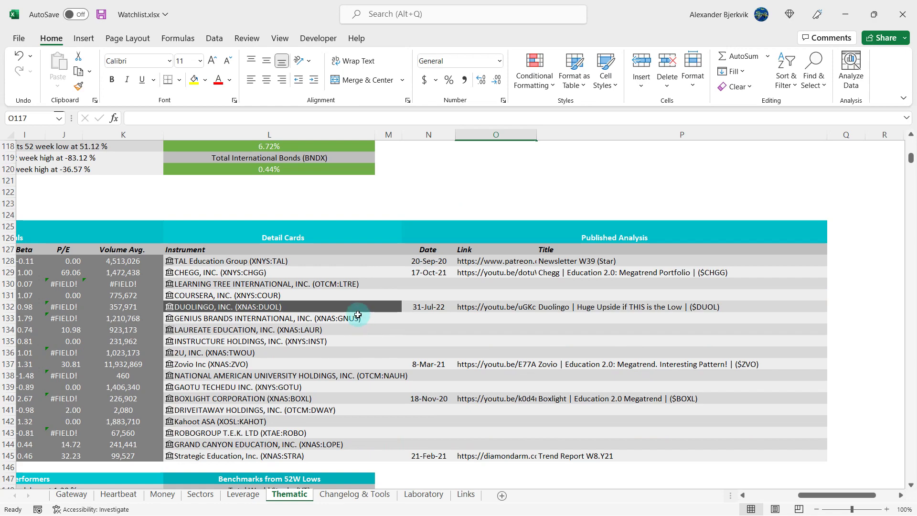
scroll(355, 313, "left", 5)
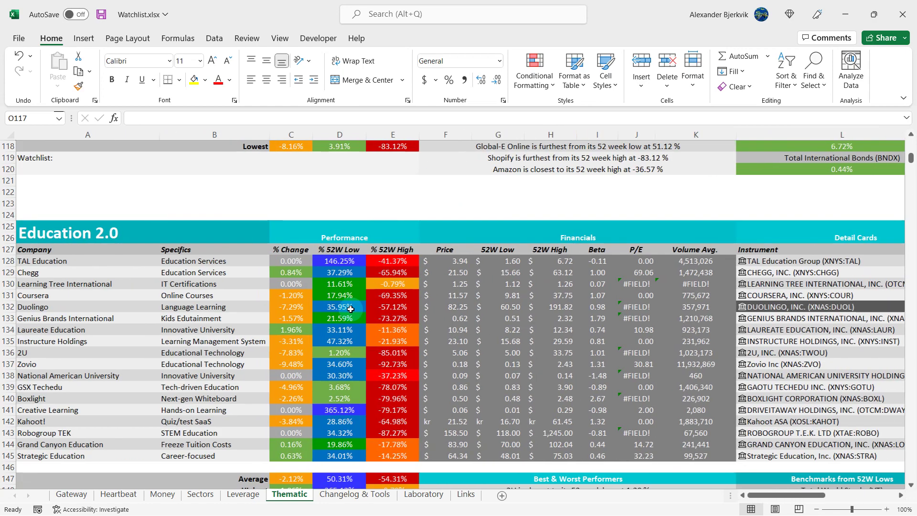
scroll(350, 309, "right", 5)
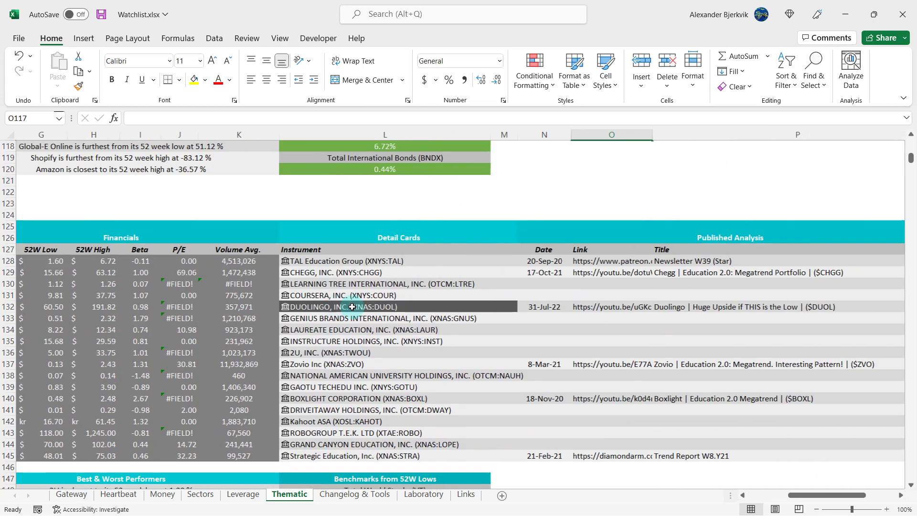
scroll(352, 306, "right", 2)
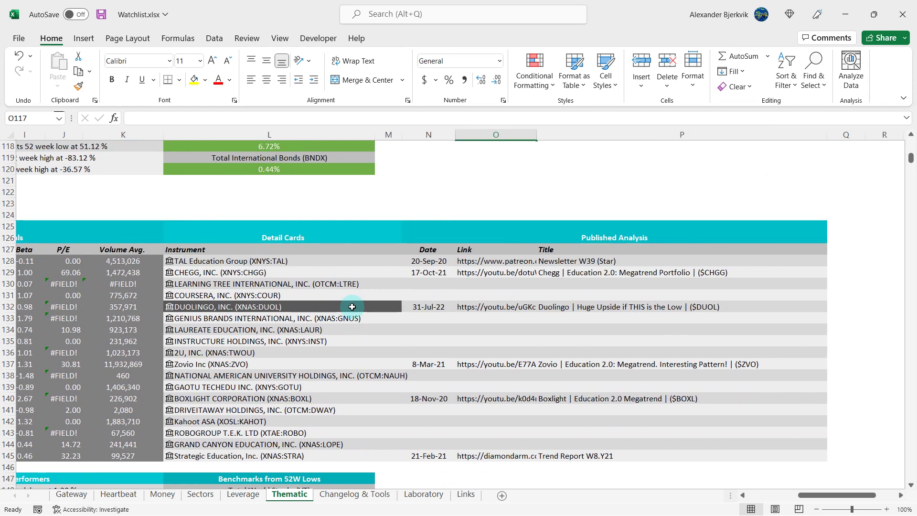
Review the Duolingo analysis entry on the Laboratory sheet, including its average score and last rating
left_click(429, 493)
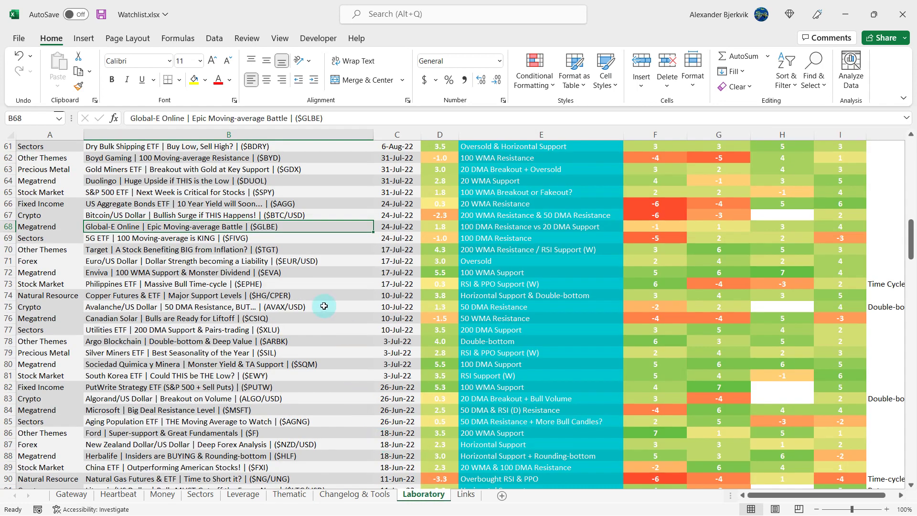
scroll(323, 306, "up", 1)
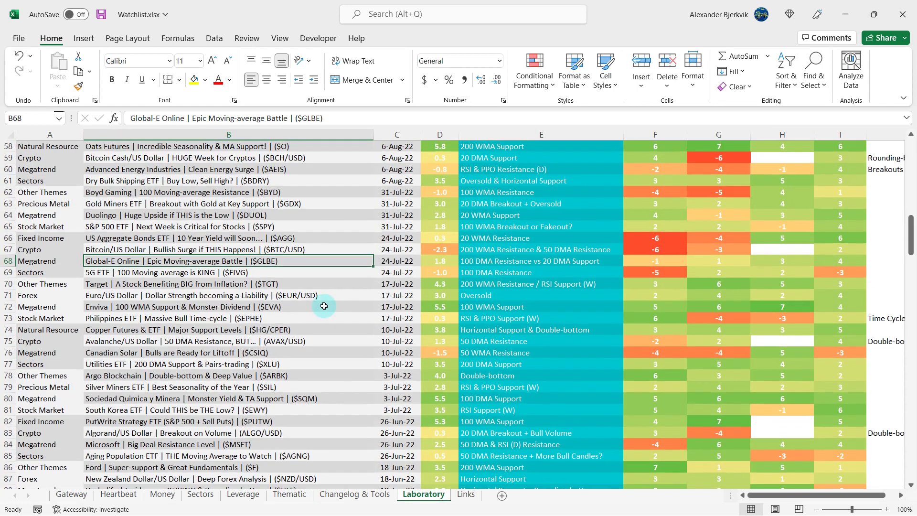
left_click(276, 216)
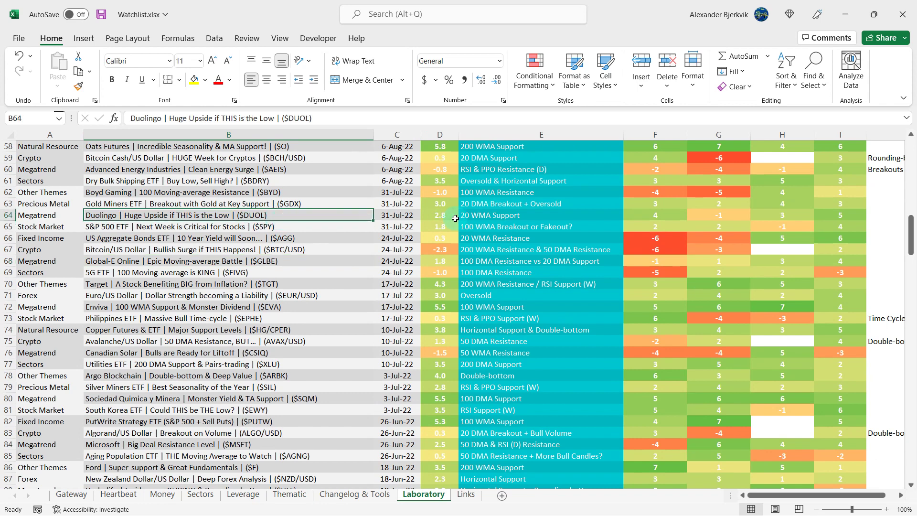
key("Right")
key("Right")
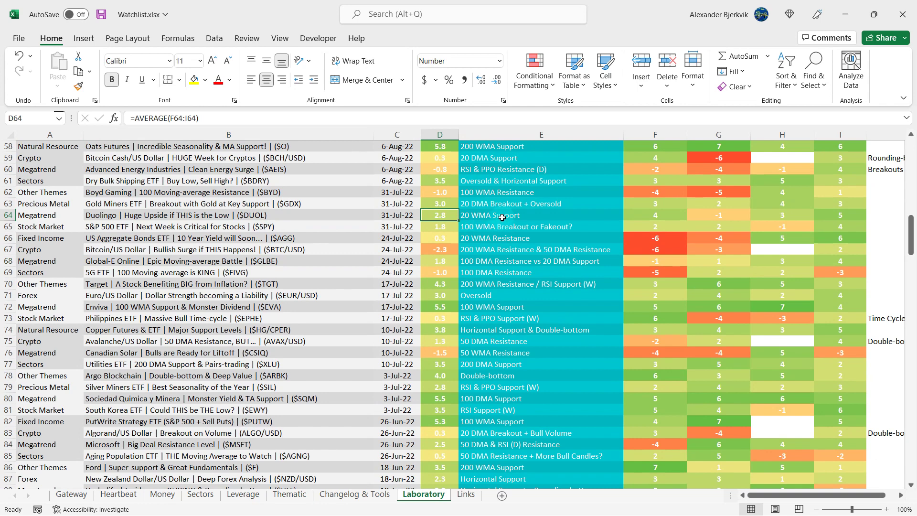
left_click(836, 215)
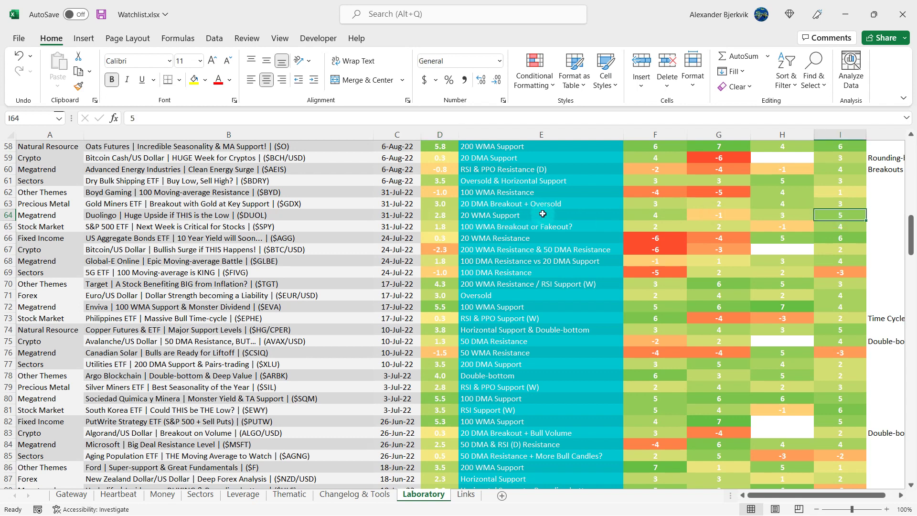
Switch to the weekly Duolingo chart and draw blue arrows up to the July and August 2022 tests of the 20-week moving average
left_click(543, 214)
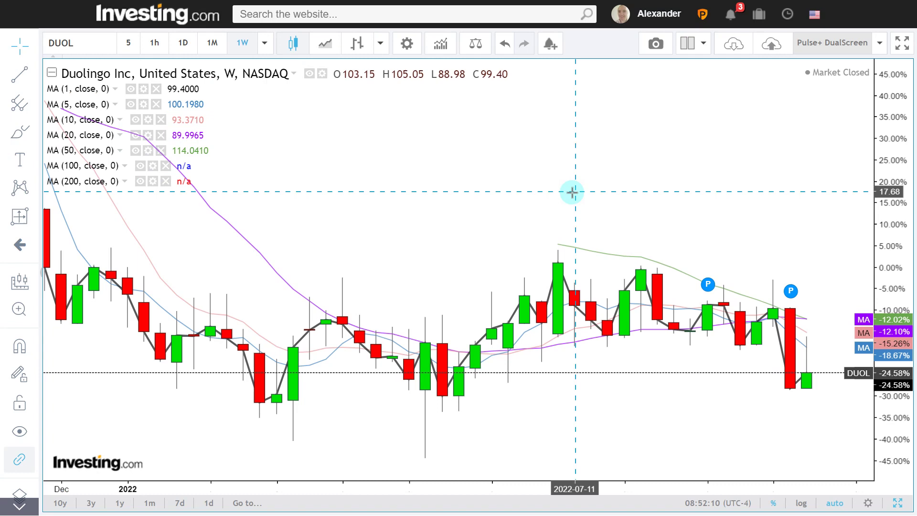
scroll(572, 192, "up", 2)
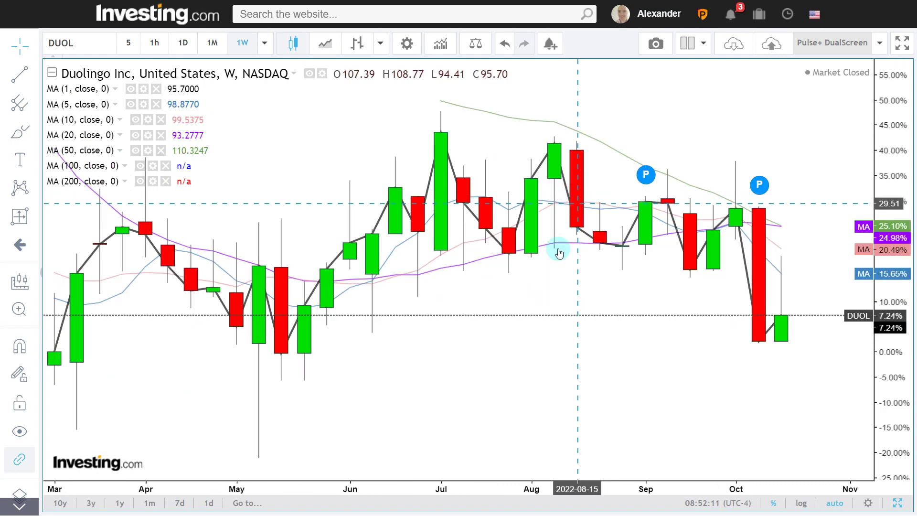
scroll(570, 247, "down", 1)
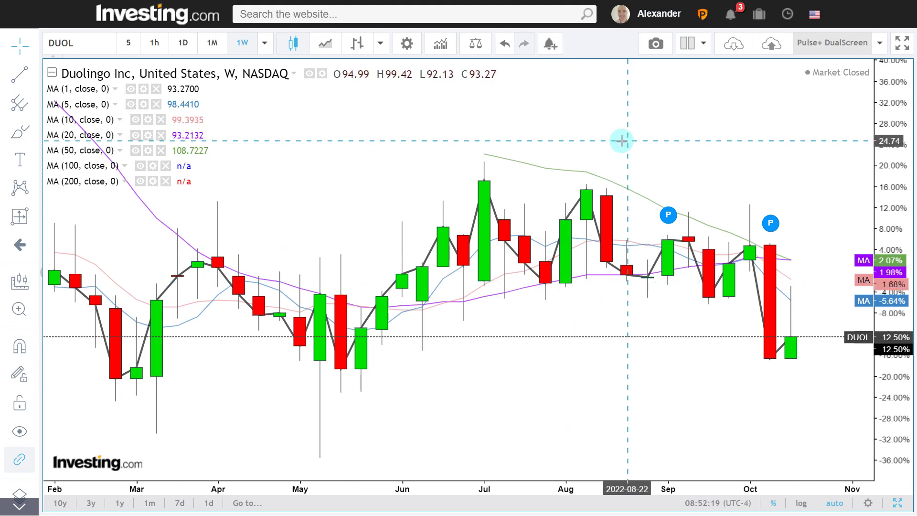
key("ctrl+shift+h")
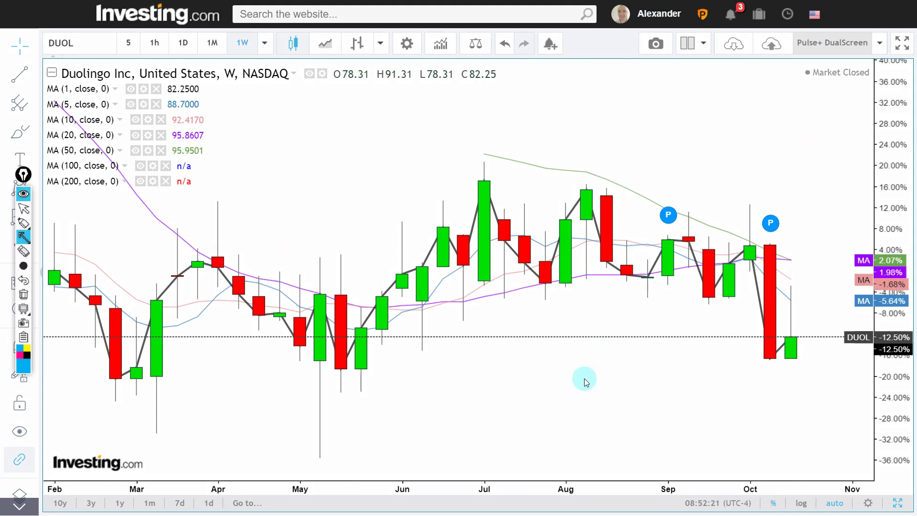
left_click_drag(514, 405, 511, 300)
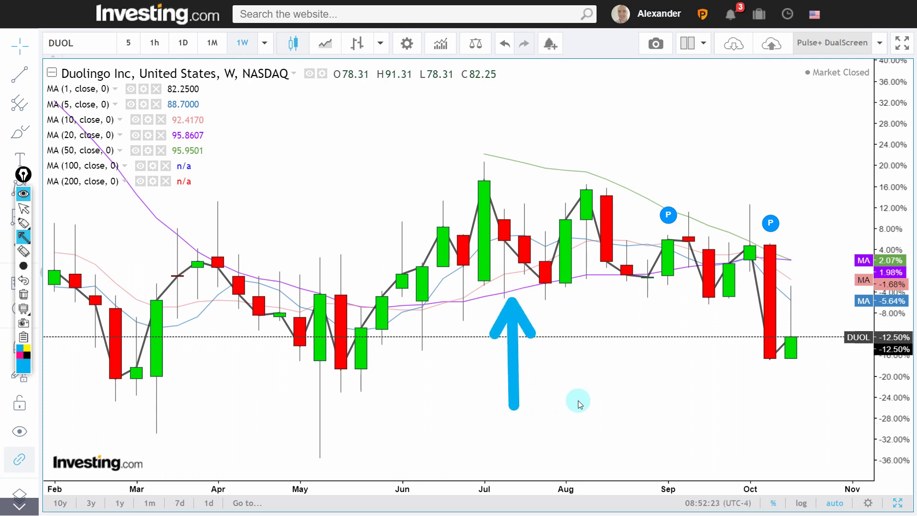
left_click_drag(577, 400, 546, 303)
left_click_drag(667, 411, 571, 294)
mouse_move(680, 375)
left_mouse_down()
mouse_move(599, 287)
mouse_move(609, 322)
left_mouse_up()
left_click_drag(701, 344, 635, 277)
mouse_move(645, 315)
left_mouse_down()
mouse_move(673, 288)
mouse_move(723, 337)
left_mouse_up()
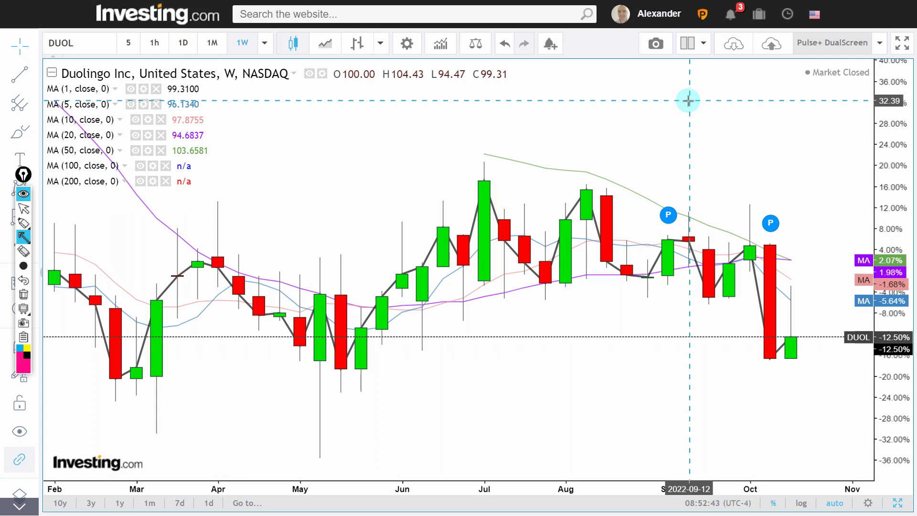
Draw three pink arrows down to the September and October 2022 tests of the 50-week moving average, and leave the annotation mode
left_click_drag(696, 131, 694, 201)
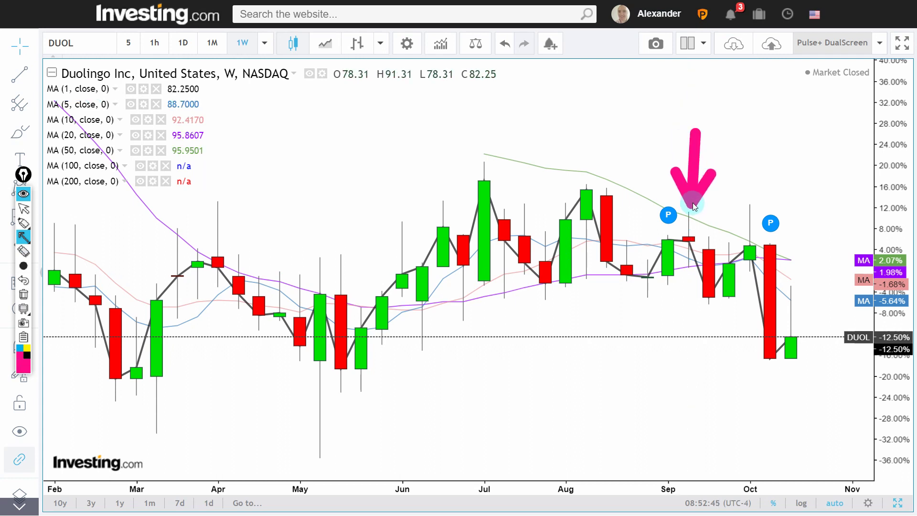
left_click_drag(776, 148, 751, 235)
left_click_drag(848, 181, 783, 242)
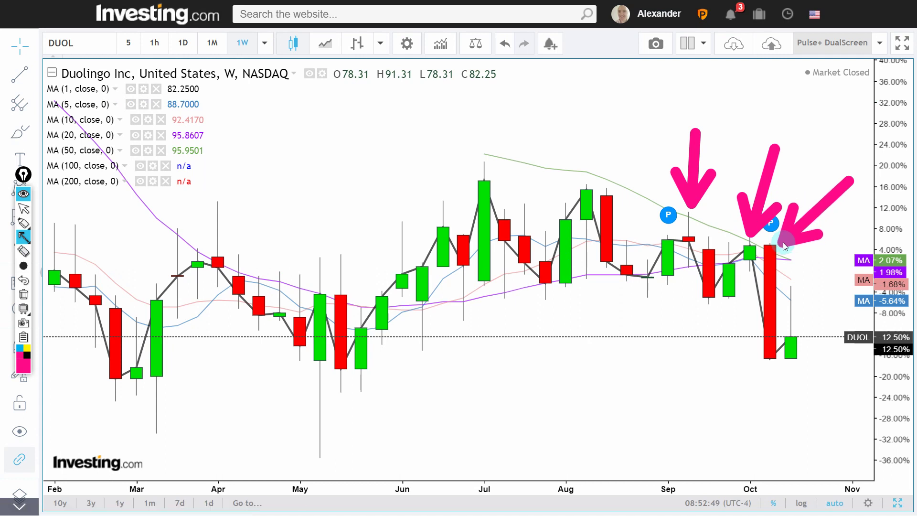
key("Escape")
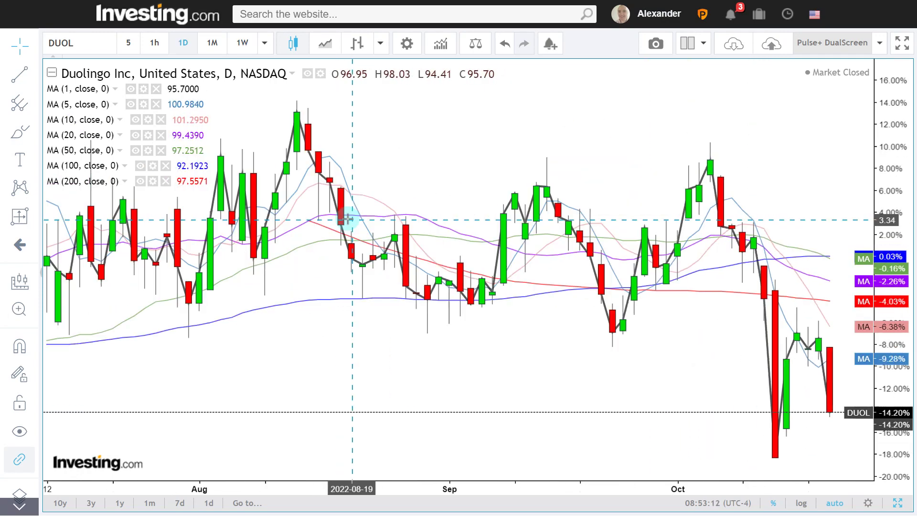
On the daily Duolingo chart, measure the moves from 29 July 2022 to mid-August and to 14 October with a date and price range
scroll(347, 218, "down", 5)
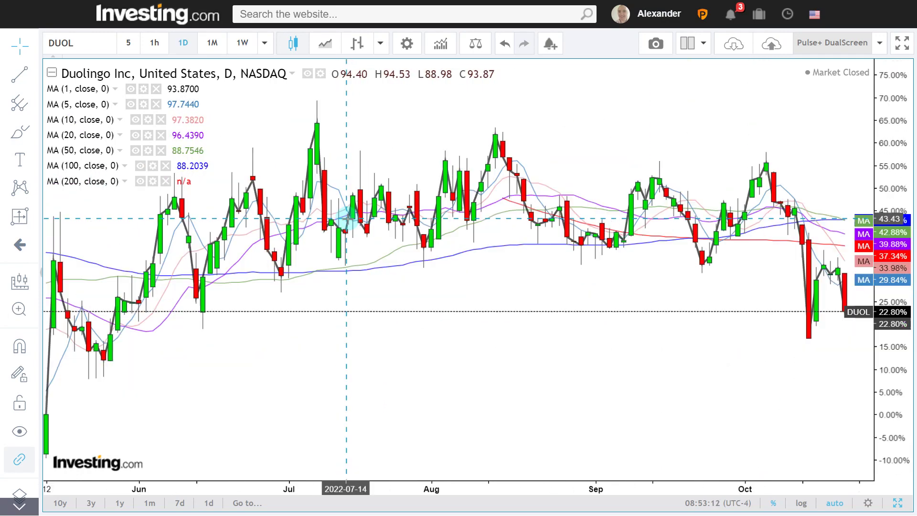
scroll(347, 218, "up", 4)
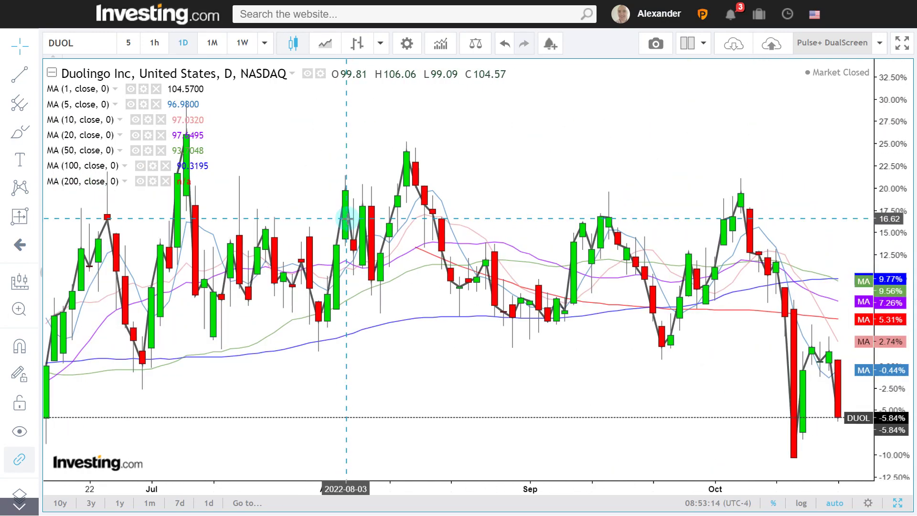
scroll(349, 219, "down", 2)
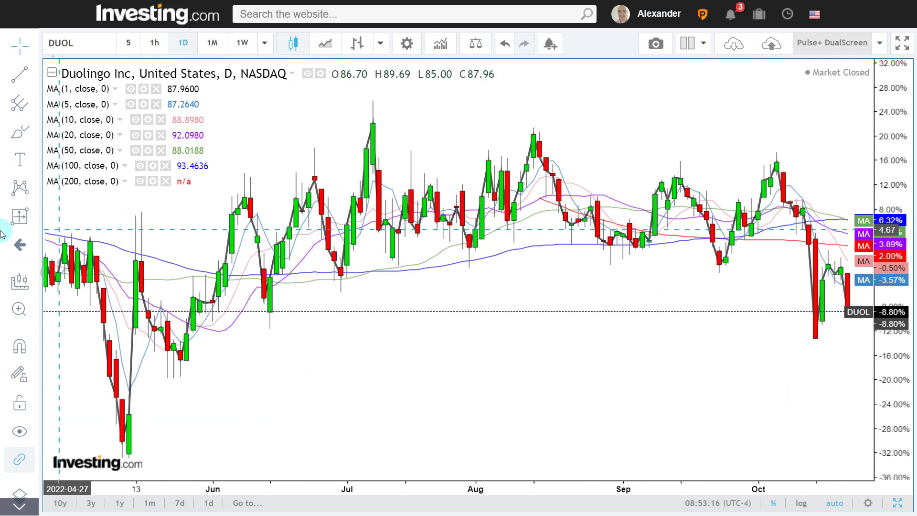
left_click(21, 217)
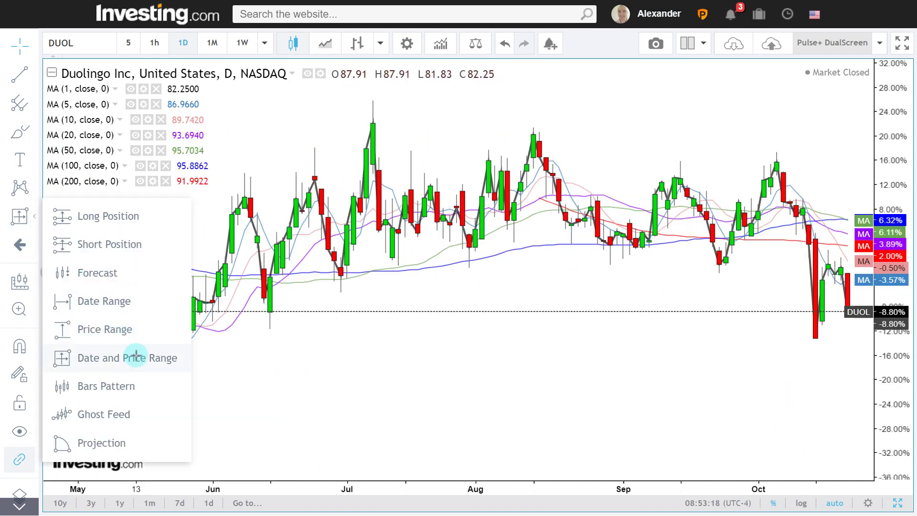
left_click(135, 358)
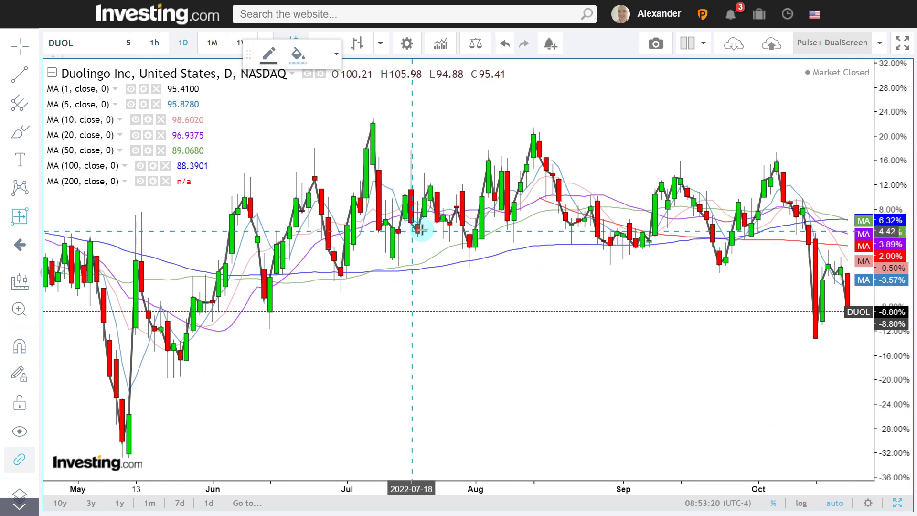
left_click(469, 246)
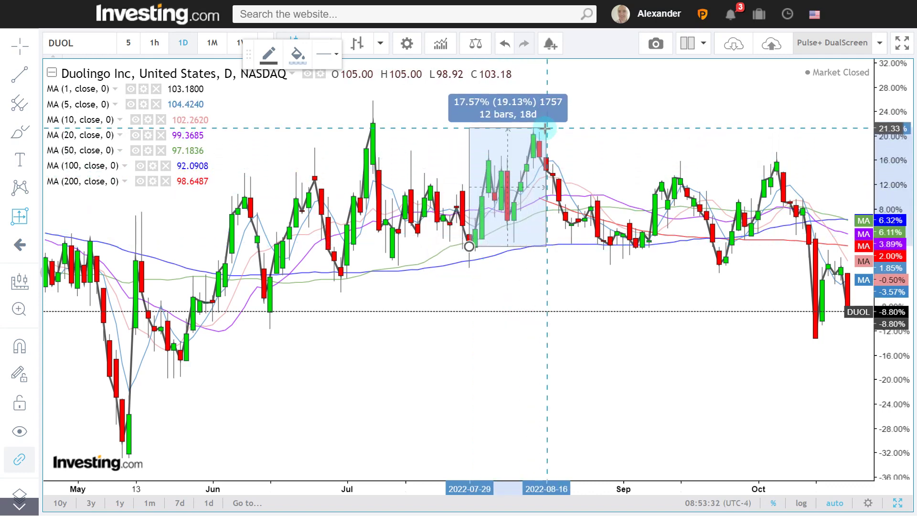
left_click(610, 264)
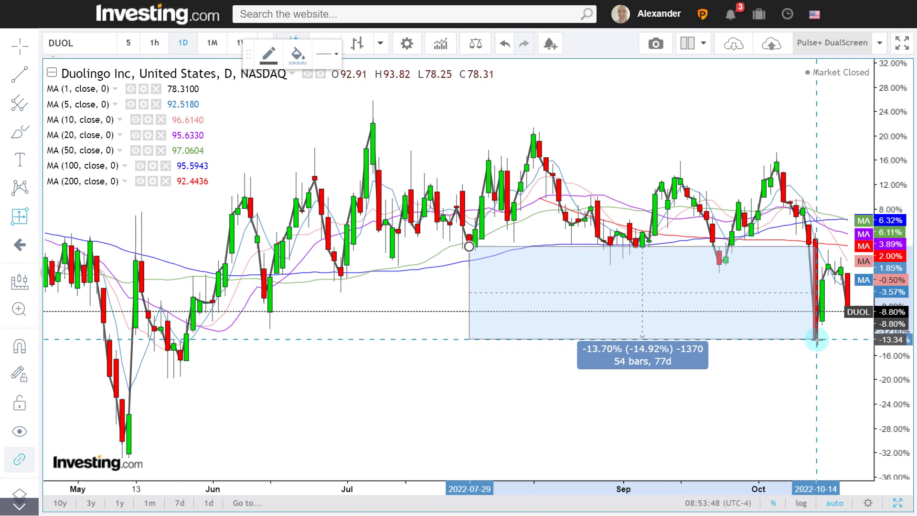
left_click(614, 248)
Return to the workbook and remove Duolingo's dark grey highlight on the Thematic sheet by copying Learning Tree International's formatting onto its row
key("alt+Tab")
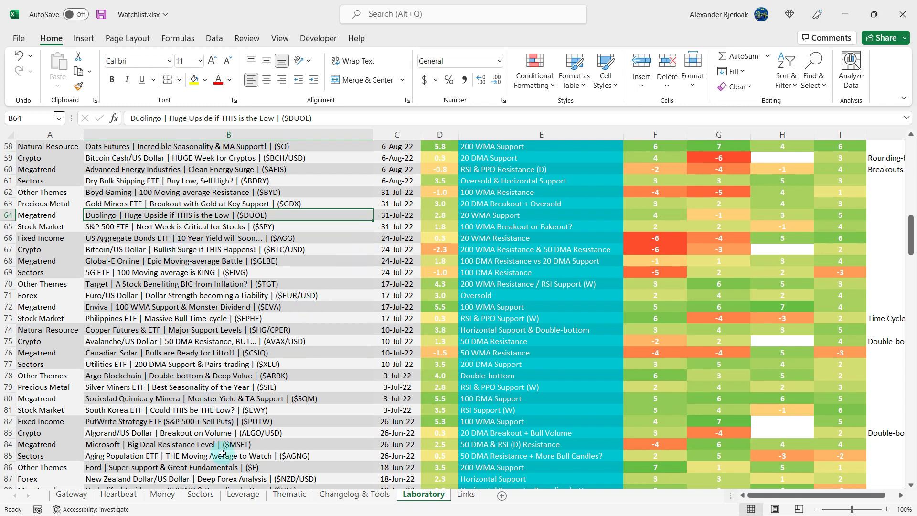
left_click(281, 495)
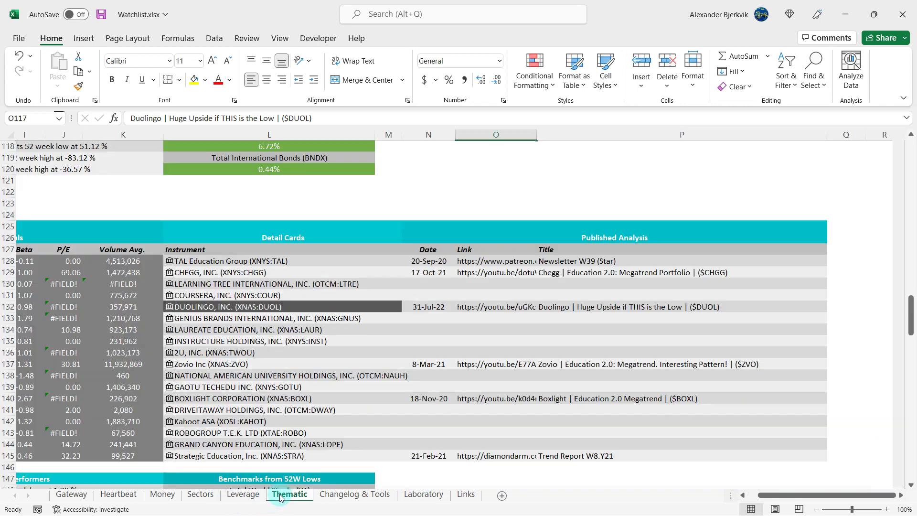
left_click(376, 284)
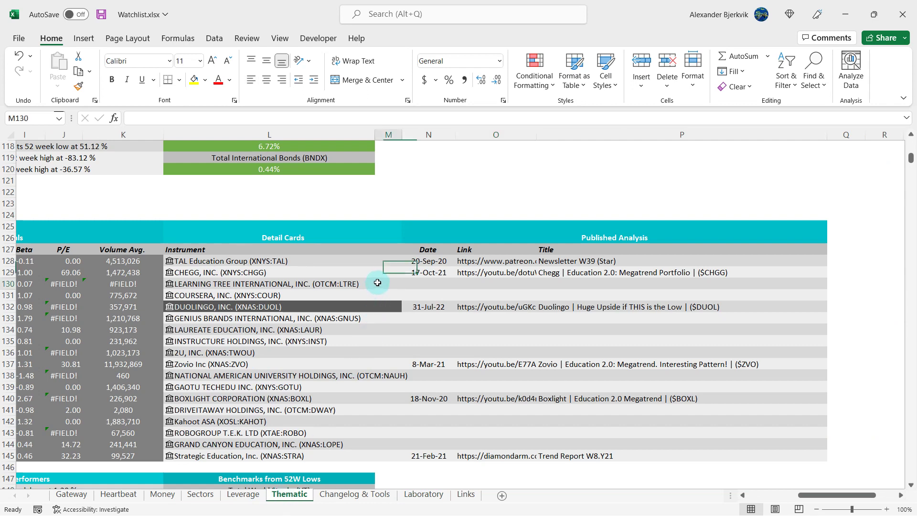
left_click_drag(351, 289, 336, 284)
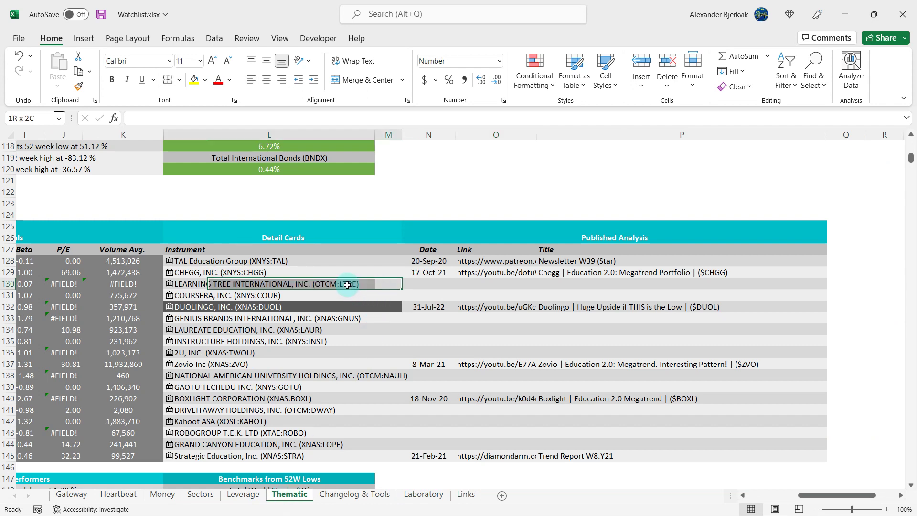
left_click(77, 87)
left_click(313, 309)
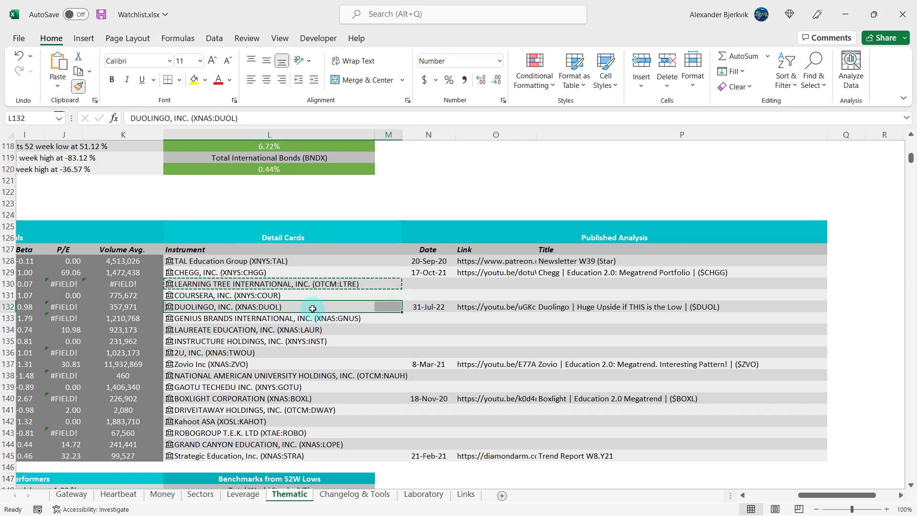
left_click(381, 293)
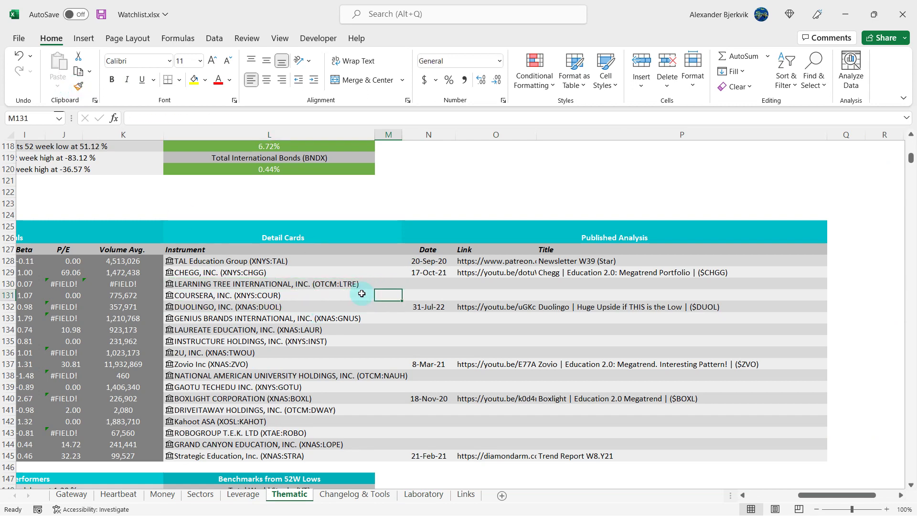
Find the highlighted Verastem entry and its published analysis in the Precision Oncology table of the Thematic sheet
left_click(361, 293)
scroll(354, 328, "down", 8)
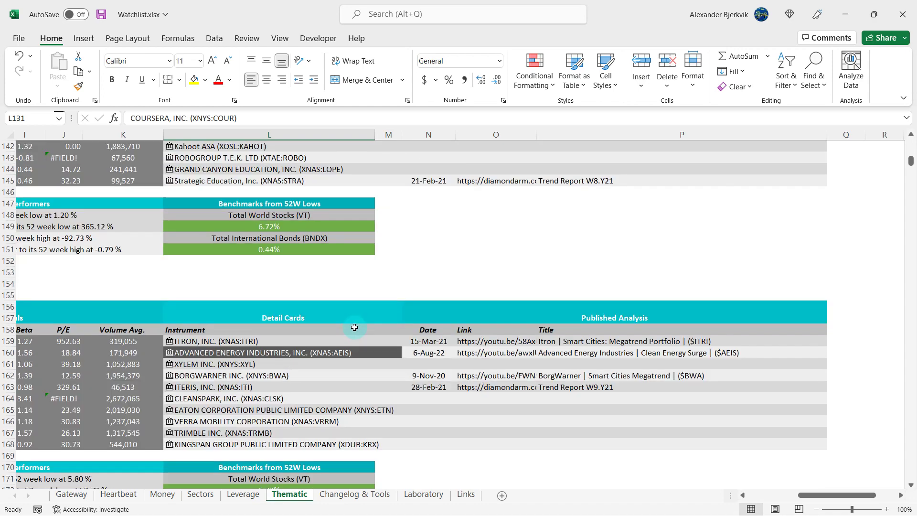
scroll(354, 327, "down", 3)
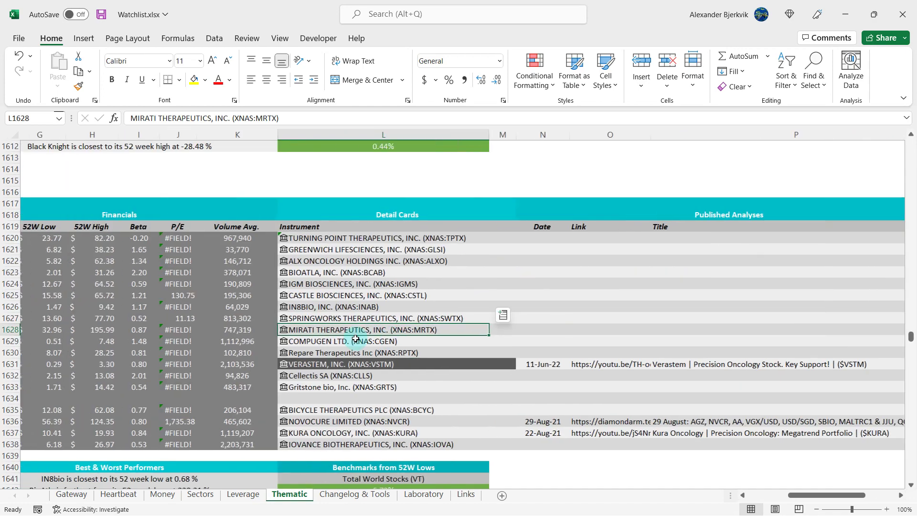
scroll(355, 338, "left", 6)
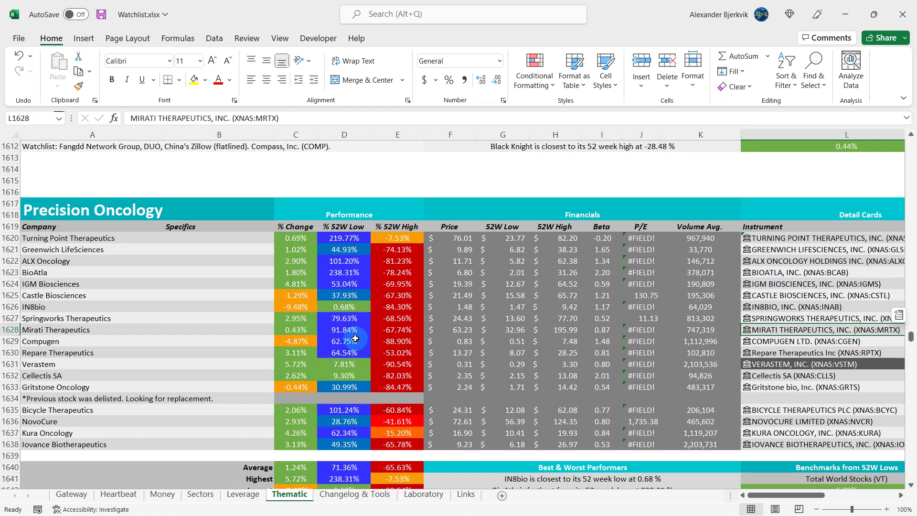
scroll(355, 339, "right", 6)
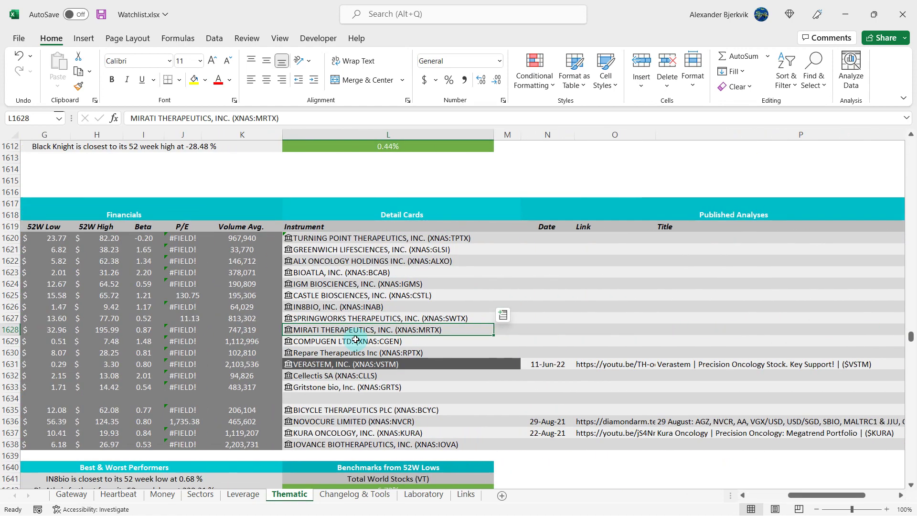
scroll(355, 339, "right", 3)
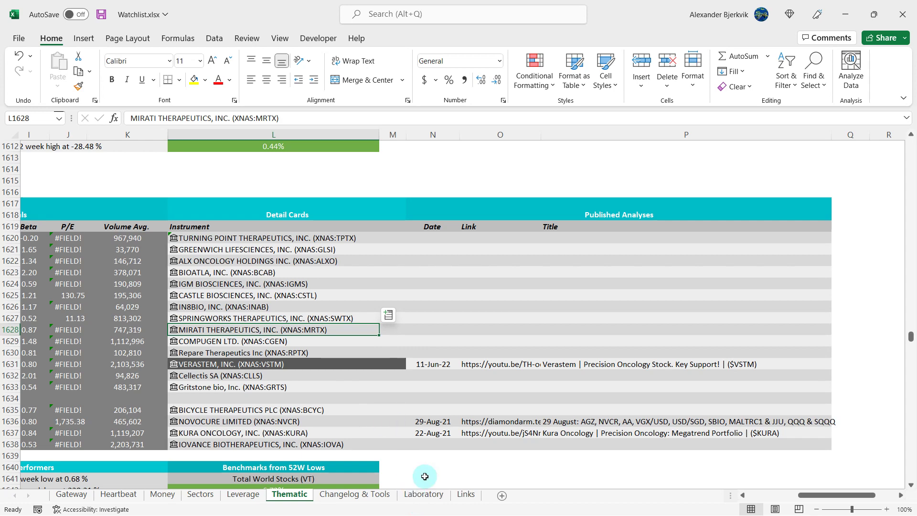
Look up the Verastem analysis on the Laboratory sheet and examine its average score, signal and individual ratings
left_click(421, 493)
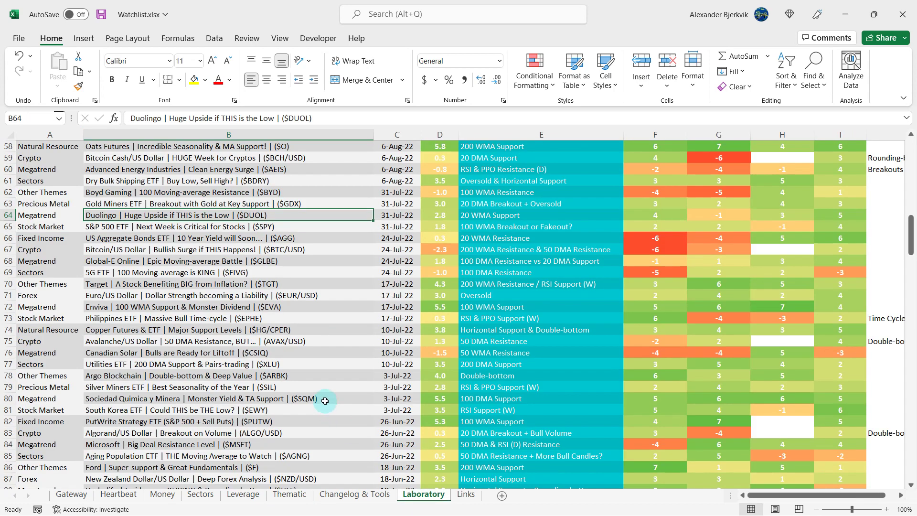
scroll(325, 406, "down", 4)
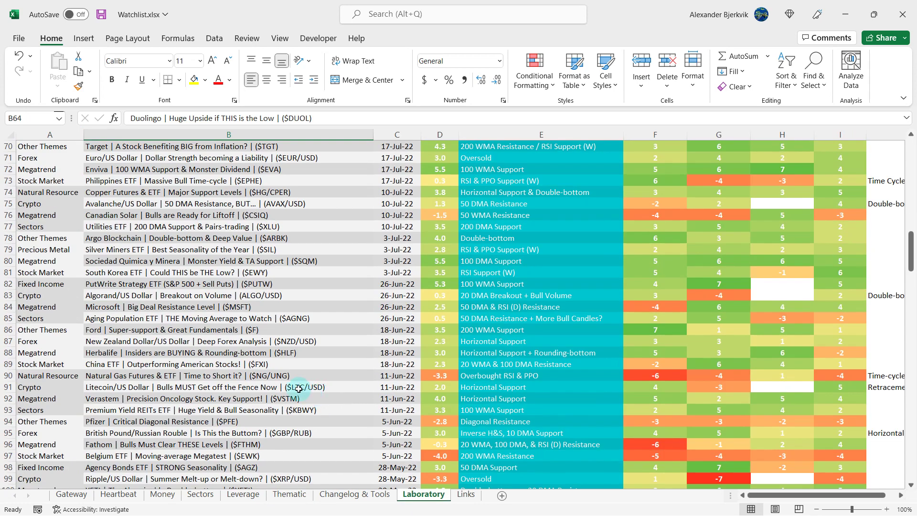
left_click(331, 398)
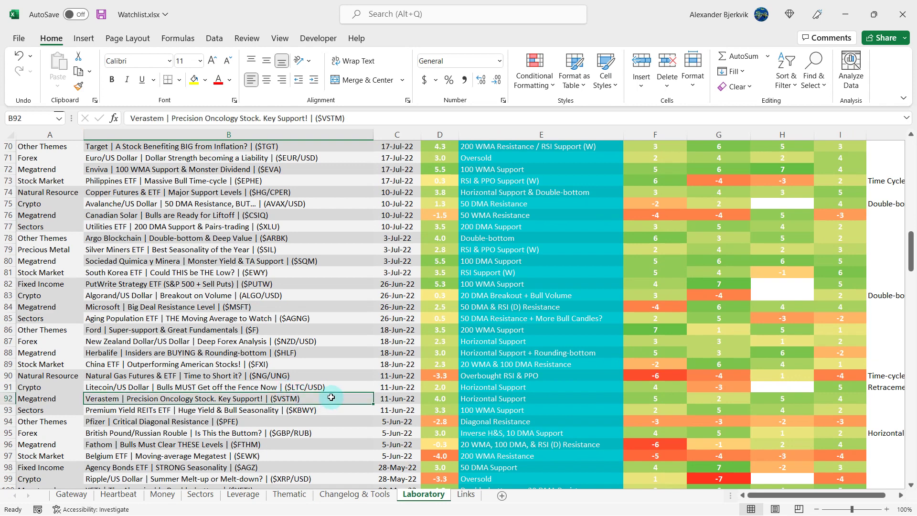
left_click(448, 398)
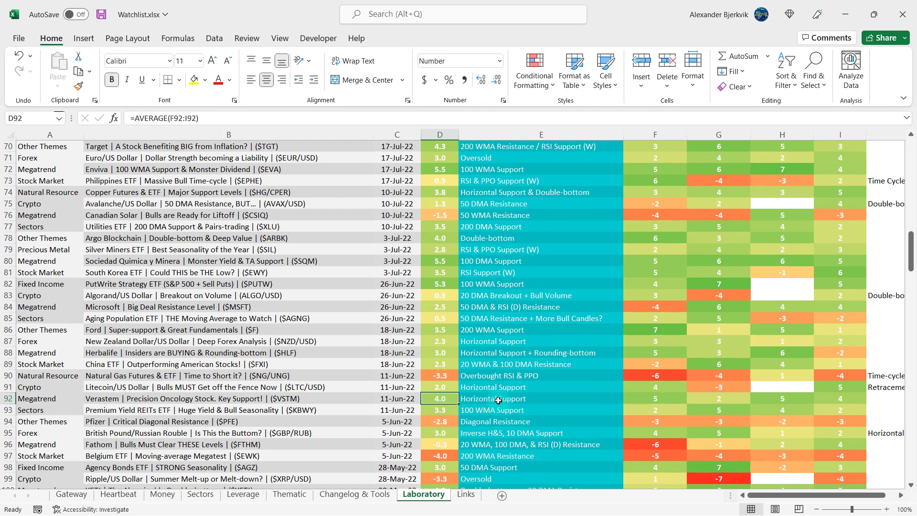
left_click(508, 401)
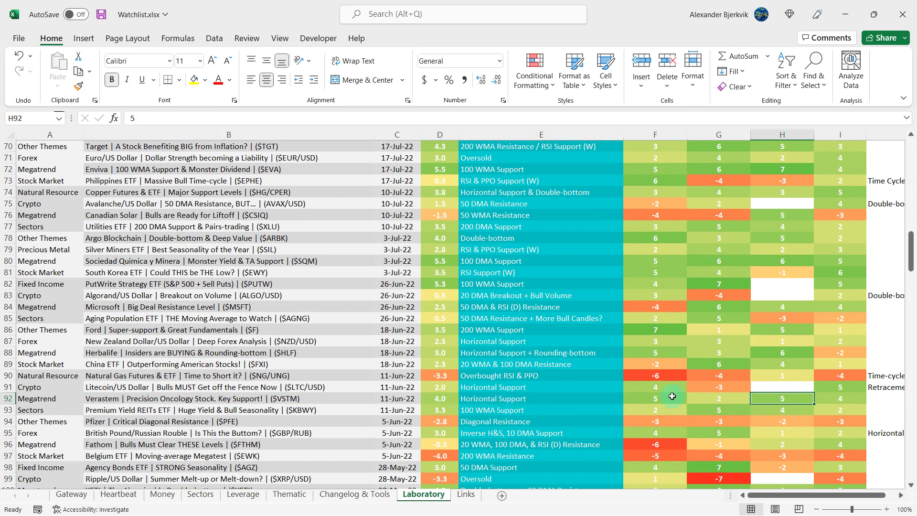
left_click(668, 397)
left_click(562, 398)
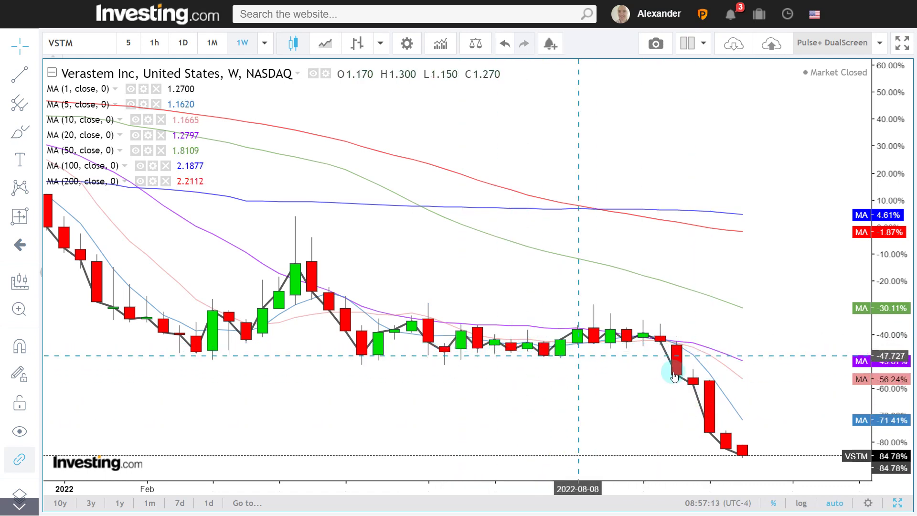
Switch to Investing.com, review Verastem's weekly chart, and change it to the daily timeframe around the June 2022 analysis
scroll(725, 448, "down", 4)
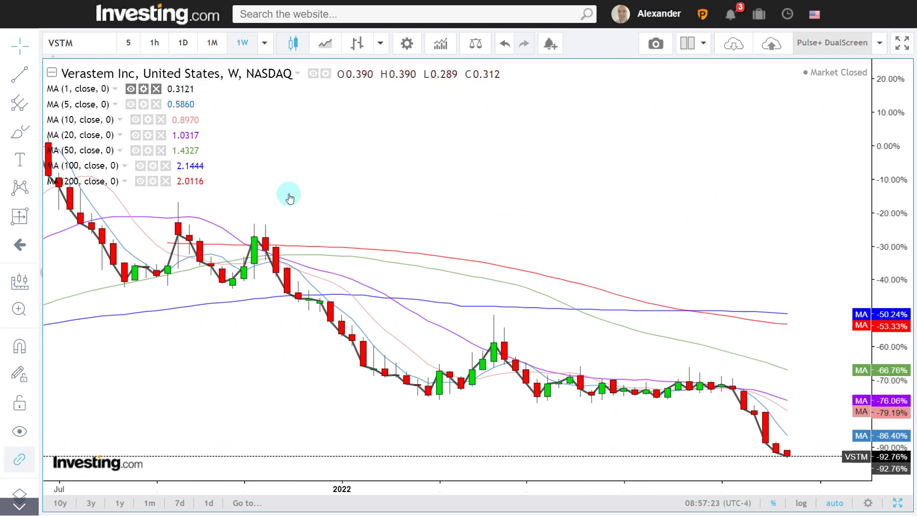
left_click(191, 47)
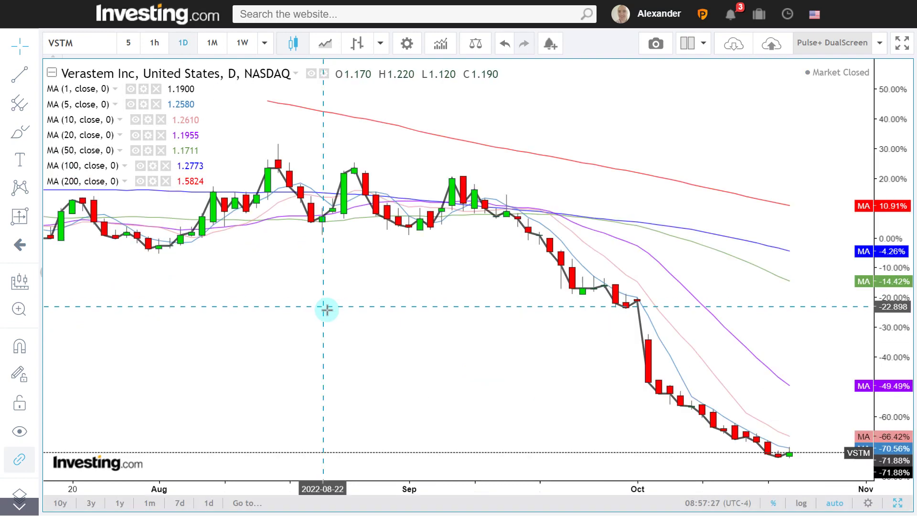
left_click_drag(327, 310, 470, 377)
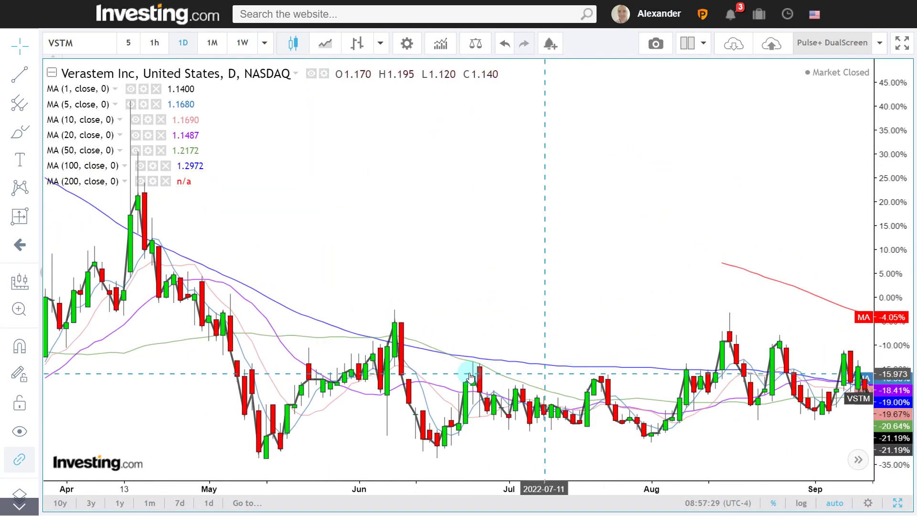
scroll(470, 377, "up", 2)
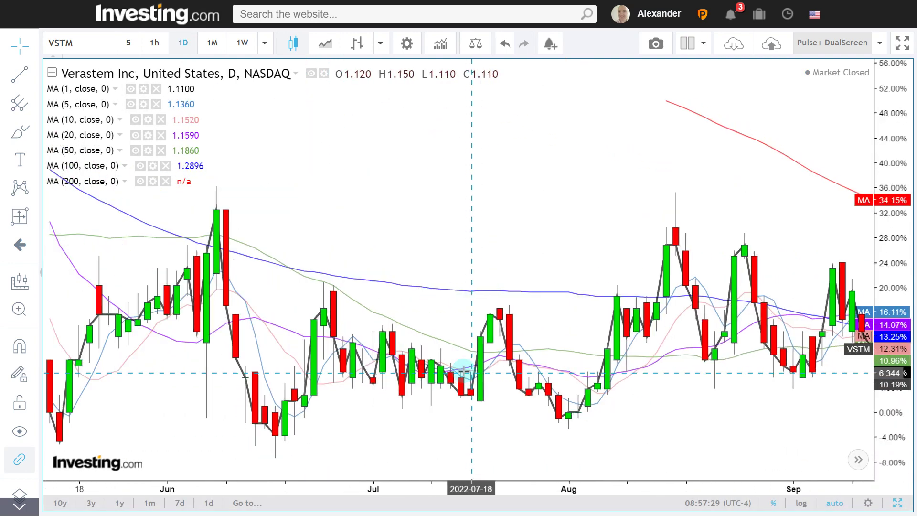
Measure Verastem's daily price move from 10 June 2022 to mid-August 2022 with a date and price range
left_click(39, 231)
left_click(122, 357)
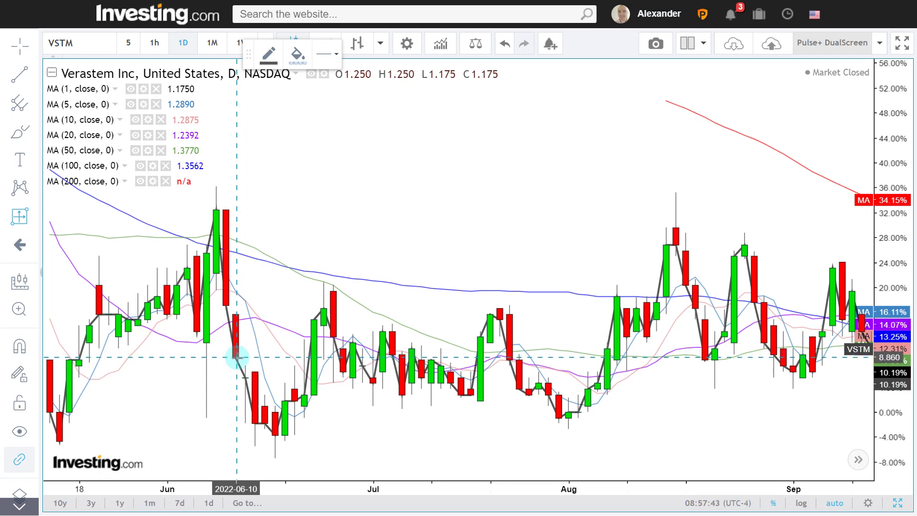
left_click_drag(237, 356, 591, 405)
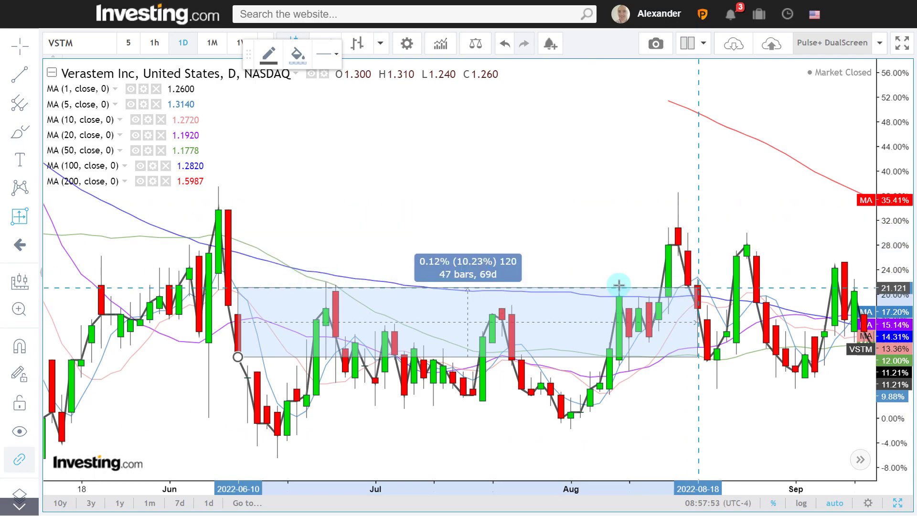
left_click(528, 262)
Return to the workbook's Laboratory sheet, check the Litecoin analysis above Verastem's, and close the Quick Assist window
key("alt+Tab")
left_click(359, 387)
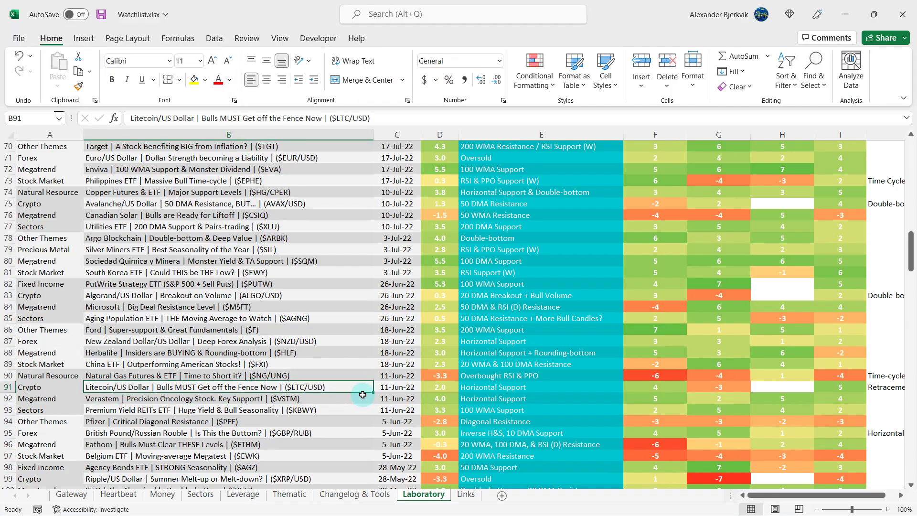
left_click(353, 376)
left_click(355, 388)
left_click(537, 388)
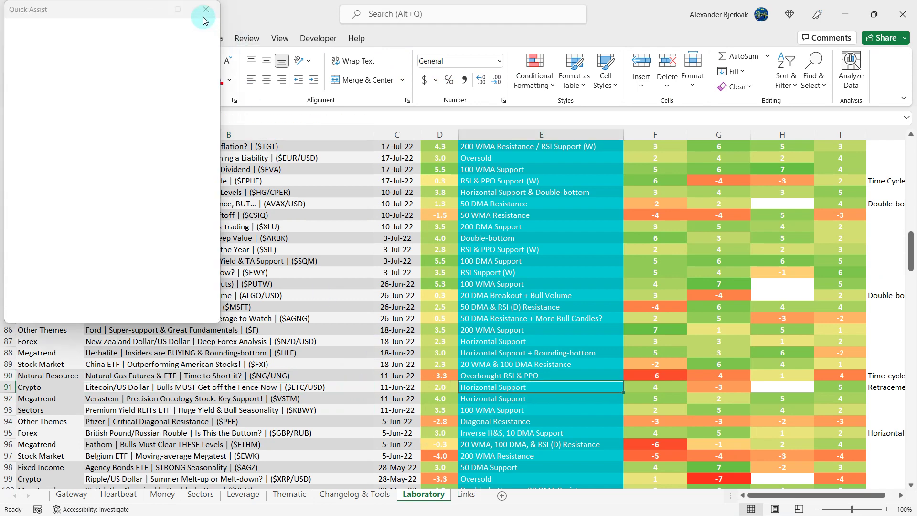
left_click(223, 29)
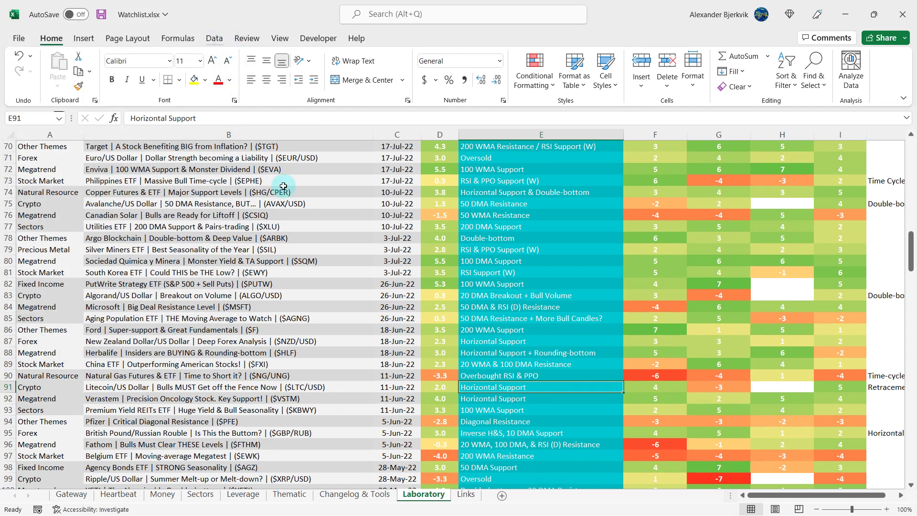
left_click(356, 389)
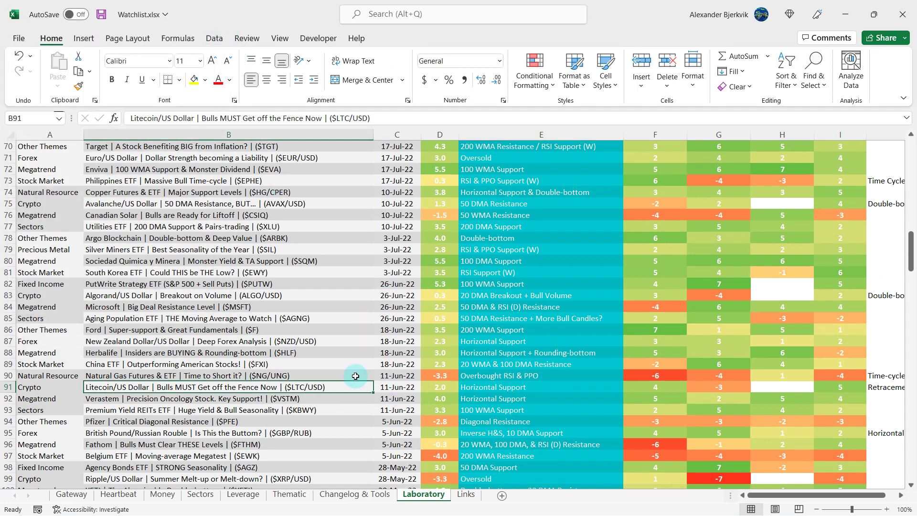
Remove Verastem's dark grey highlight on the Thematic sheet by copying Compugen's formatting onto its row
left_click(289, 495)
left_click(382, 342)
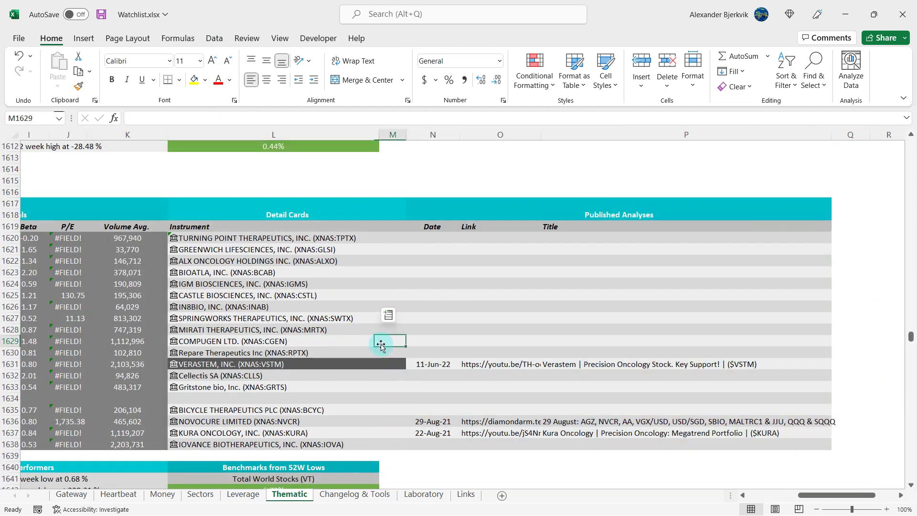
left_click_drag(364, 340, 358, 340)
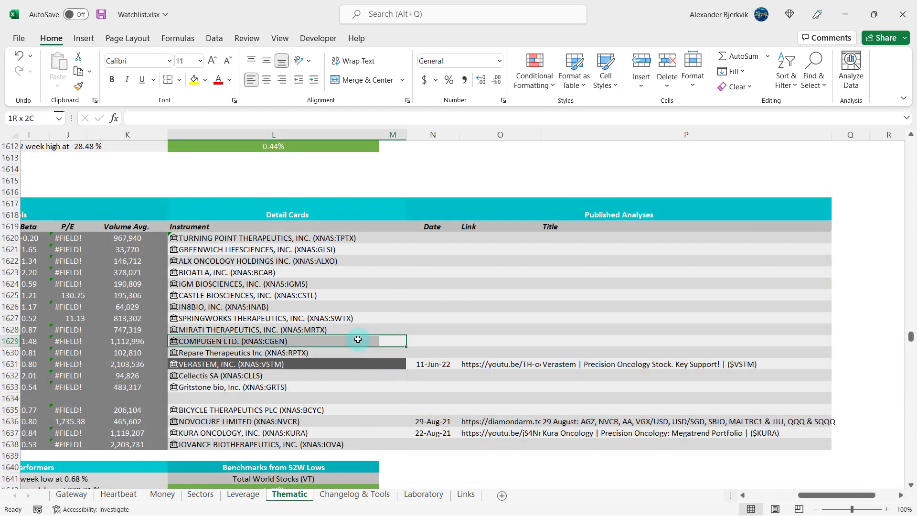
left_click(80, 84)
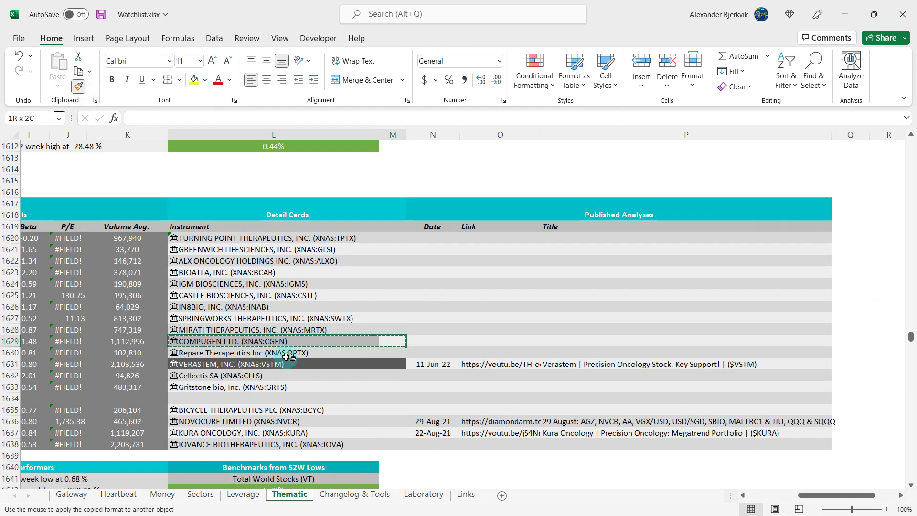
left_click(302, 363)
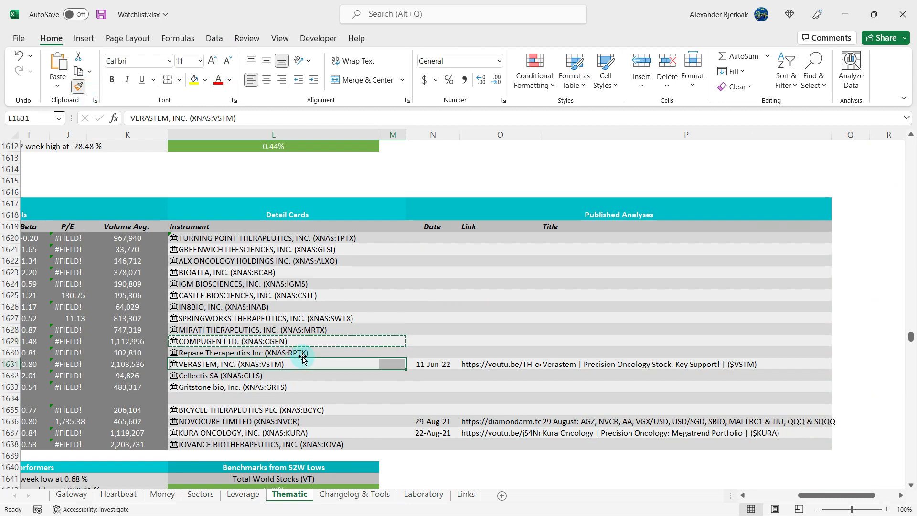
left_click(383, 328)
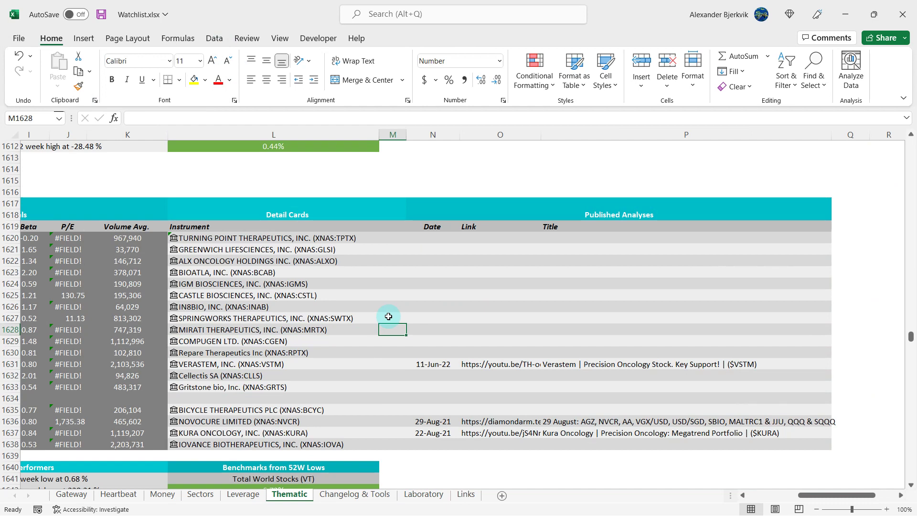
left_click(693, 361)
left_click(363, 365)
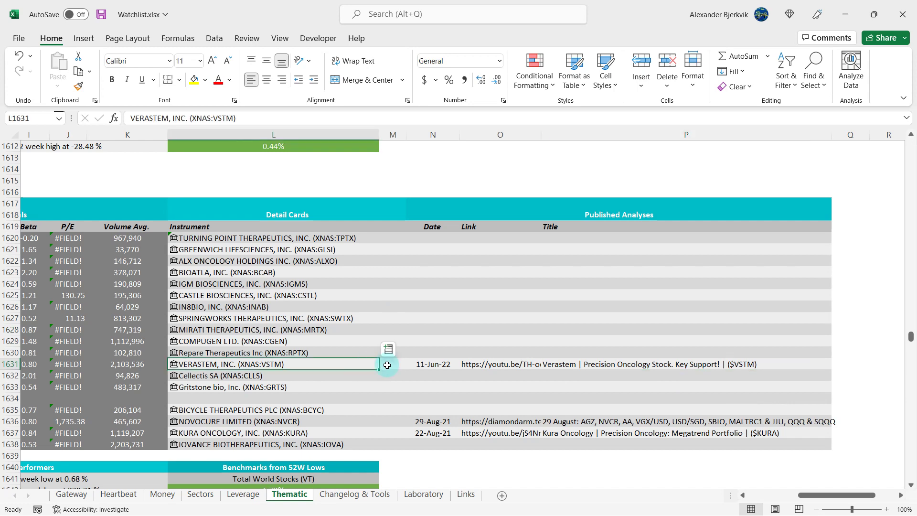
Find the highlighted Target Corporation entry in the Thematic sheet's Discounts & Bargains table and open the Laboratory sheet to look up its analysis
scroll(339, 354, "down", 20)
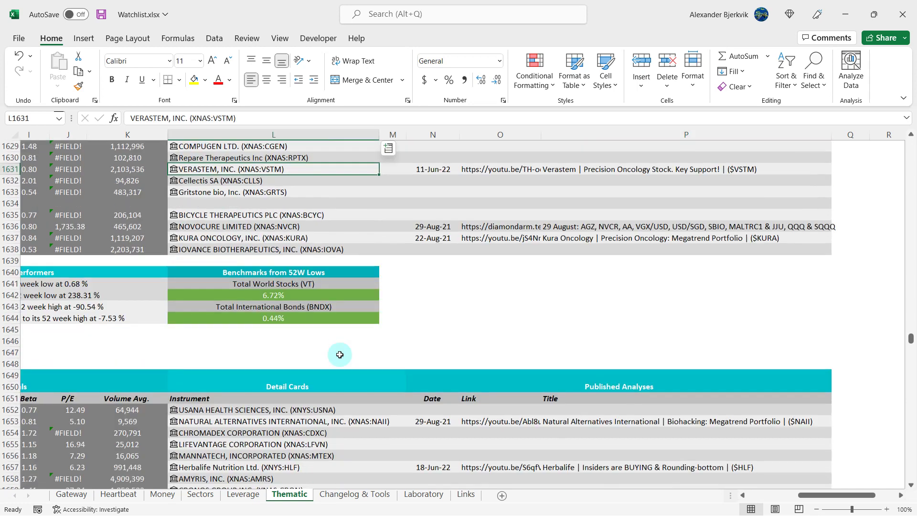
scroll(340, 355, "down", 18)
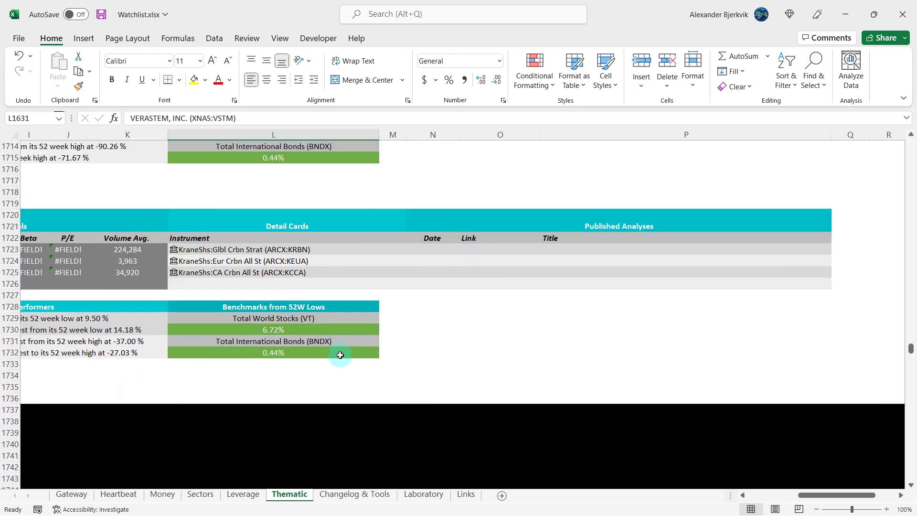
scroll(340, 354, "down", 3)
scroll(353, 357, "left", 10)
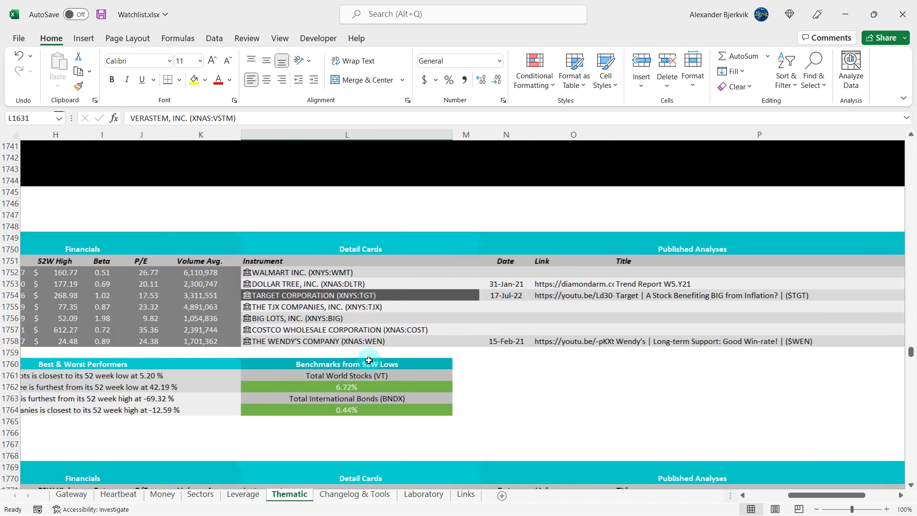
scroll(368, 359, "left", 2)
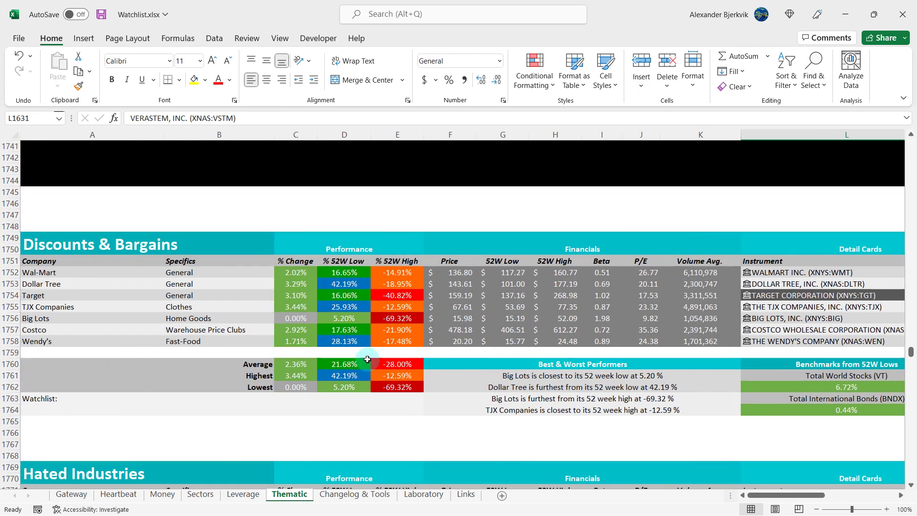
scroll(367, 359, "right", 3)
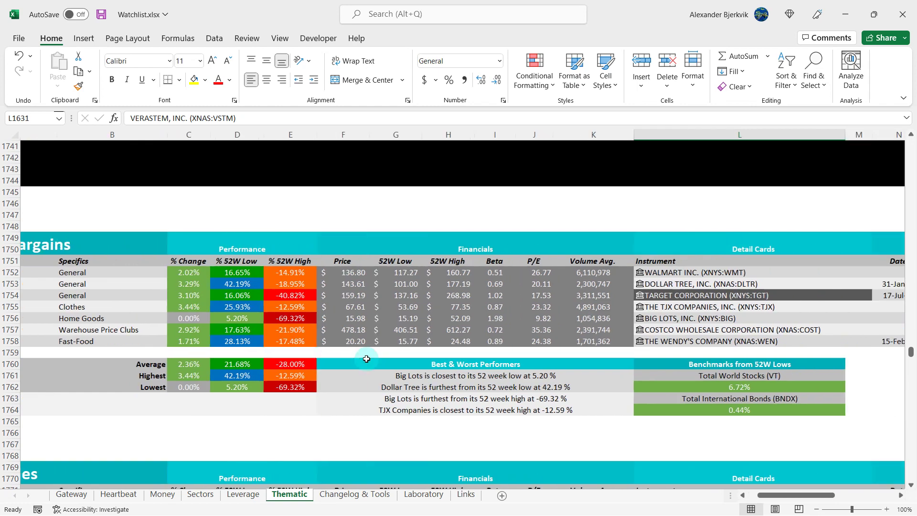
scroll(365, 357, "right", 5)
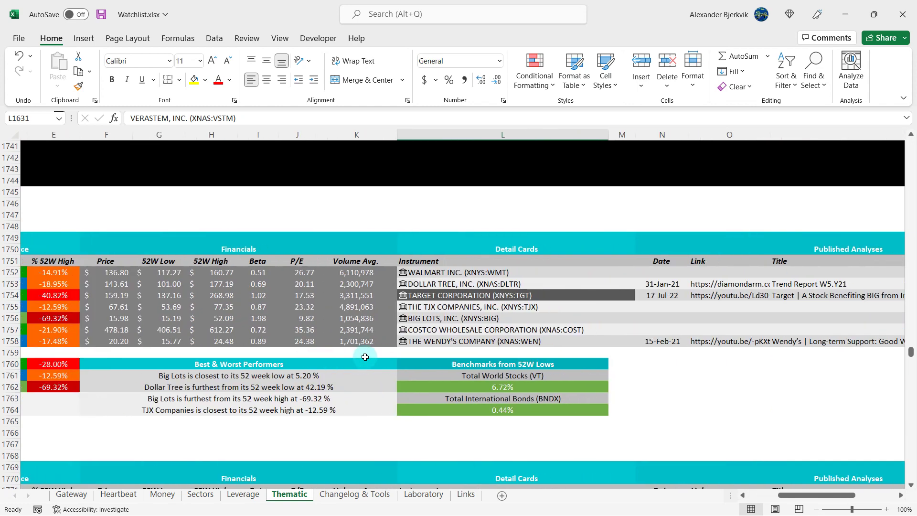
scroll(363, 356, "right", 2)
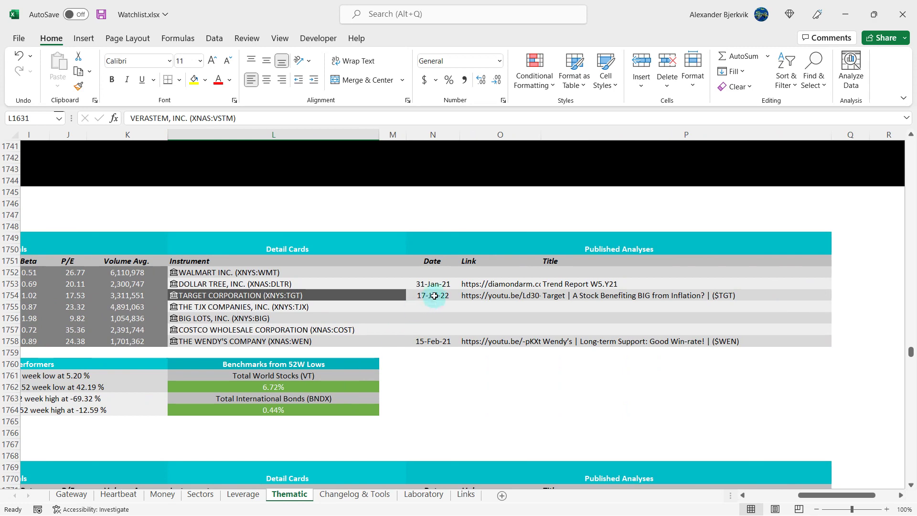
left_click(424, 495)
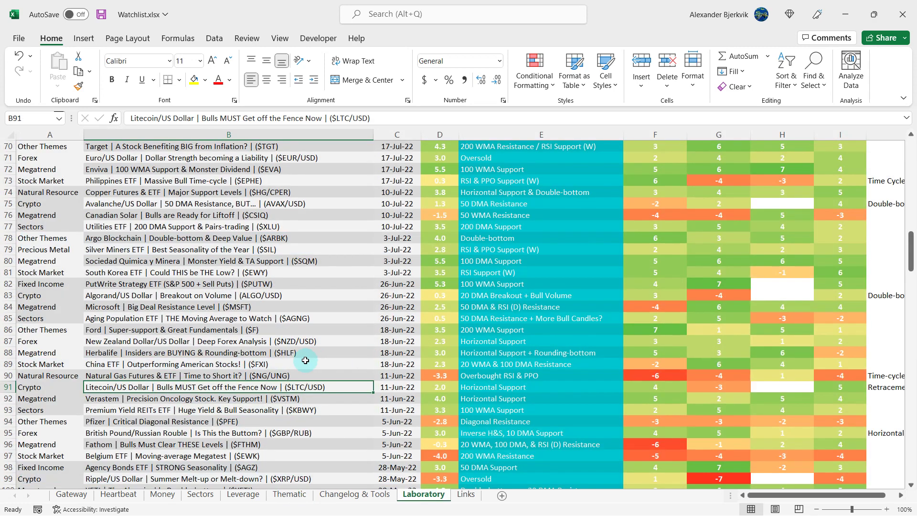
Locate the Target analysis of 17-Jul-22 on the Laboratory sheet and check its average score and resistance/support signal
scroll(305, 357, "up", 2)
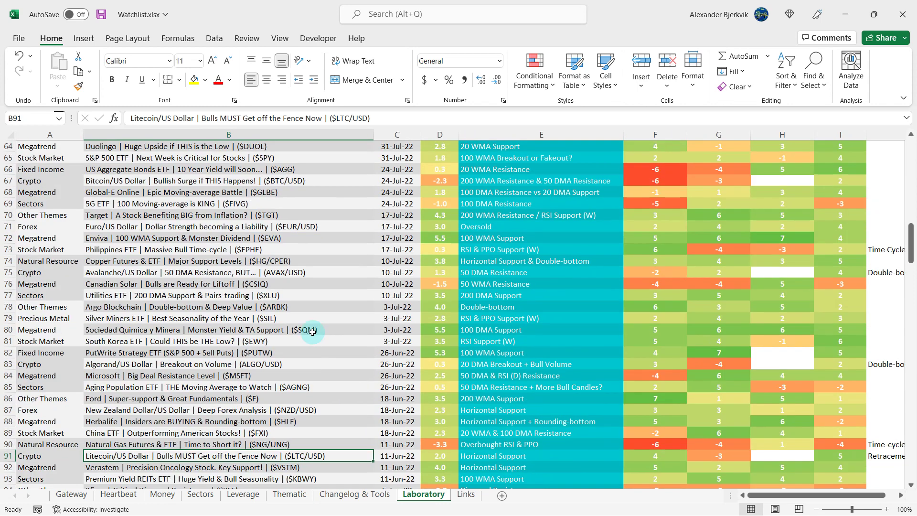
left_click(282, 217)
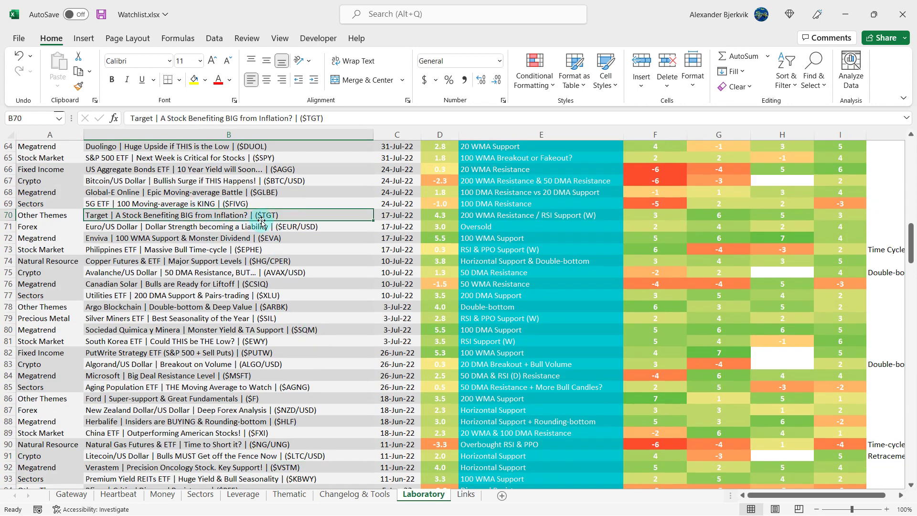
left_click(517, 216)
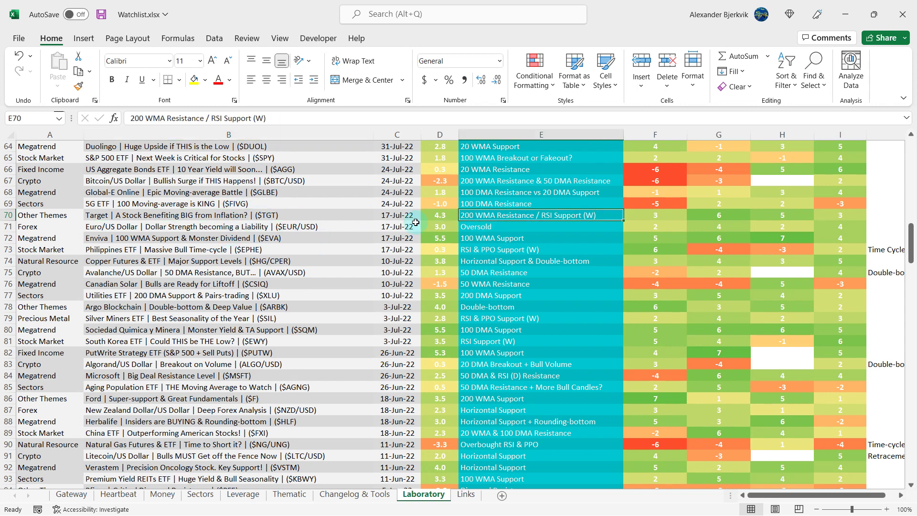
left_click(430, 218)
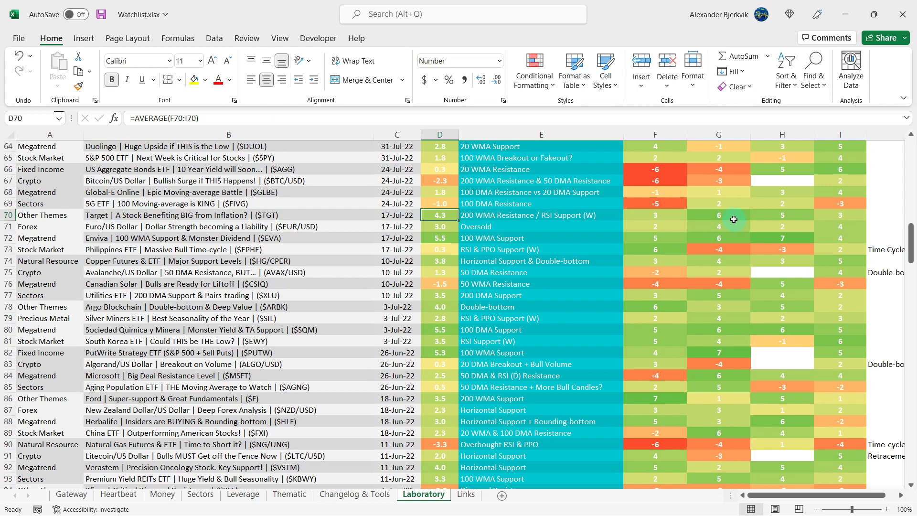
left_click(578, 216)
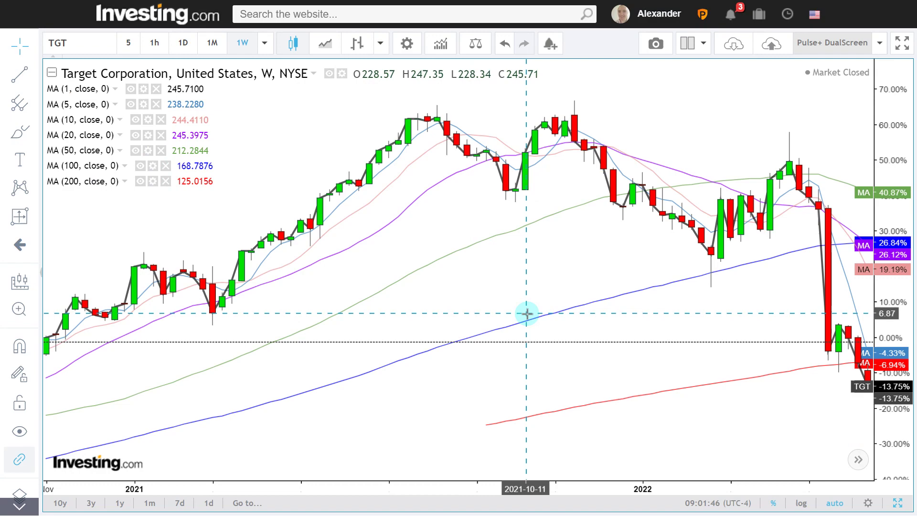
Switch to Target Corporation's weekly chart on Investing.com and examine the price against its 200-week moving average through October 2022
scroll(467, 312, "up", 5)
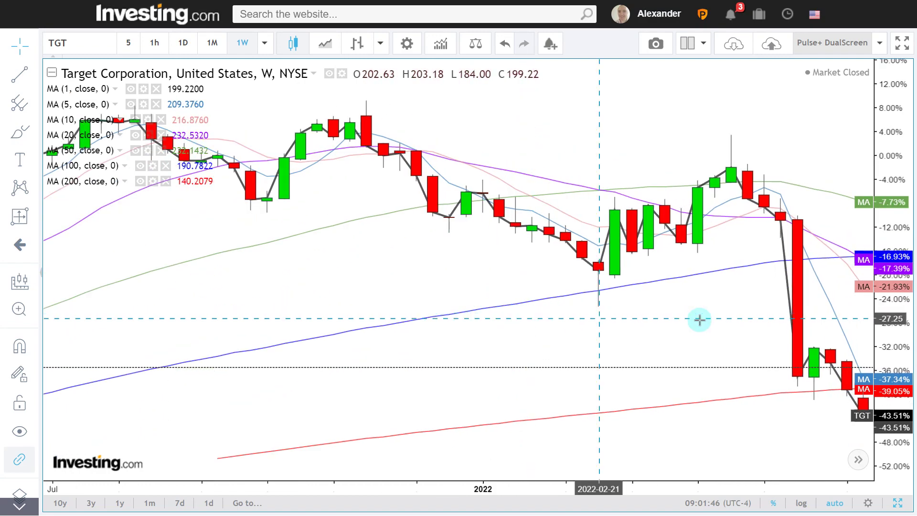
left_click_drag(498, 310, 343, 420)
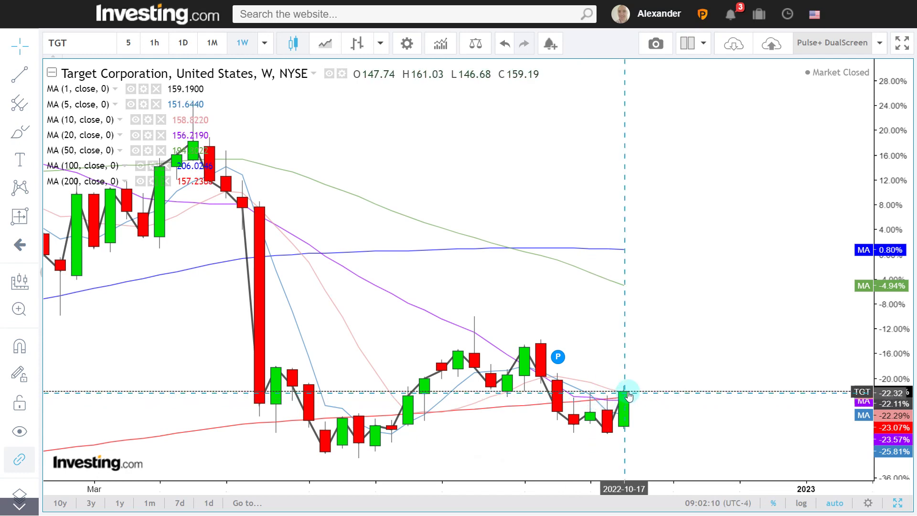
scroll(497, 361, "down", 3)
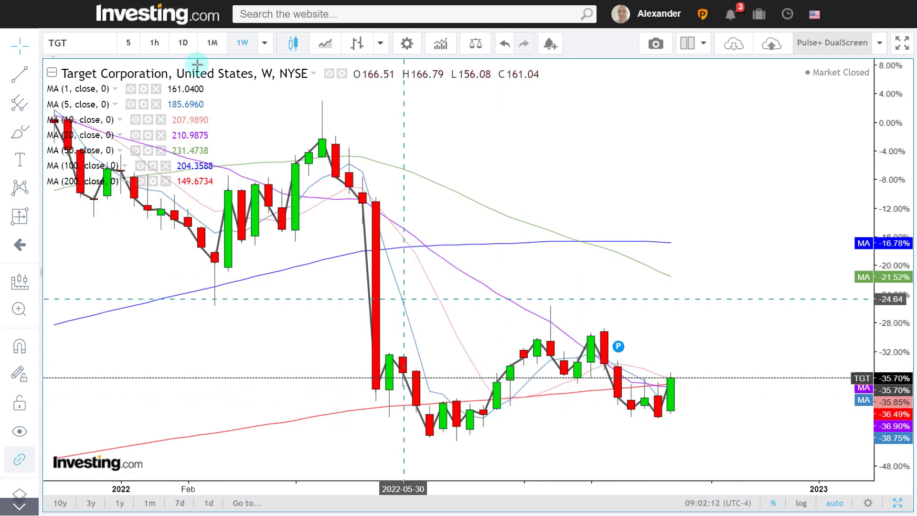
Show Target's daily chart and measure the price move from 15 July to 16 August 2022 with a date and price range
left_click(180, 43)
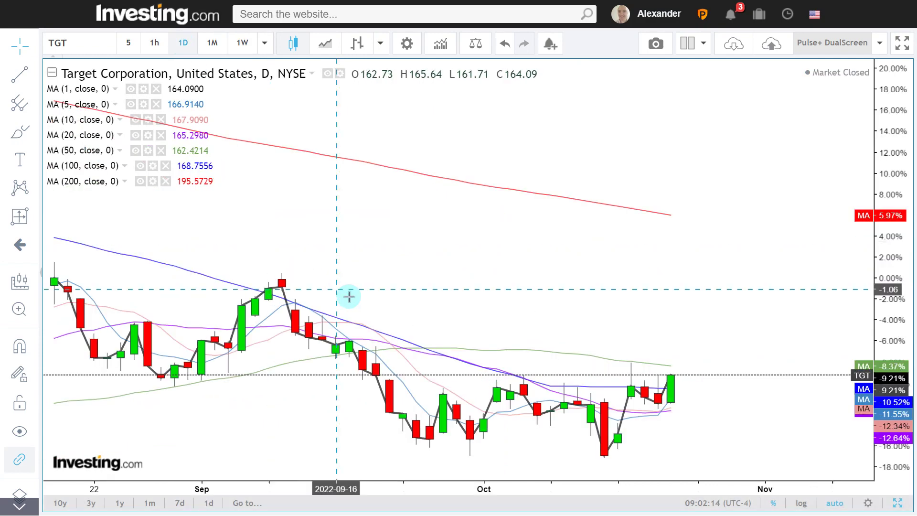
scroll(350, 294, "down", 6)
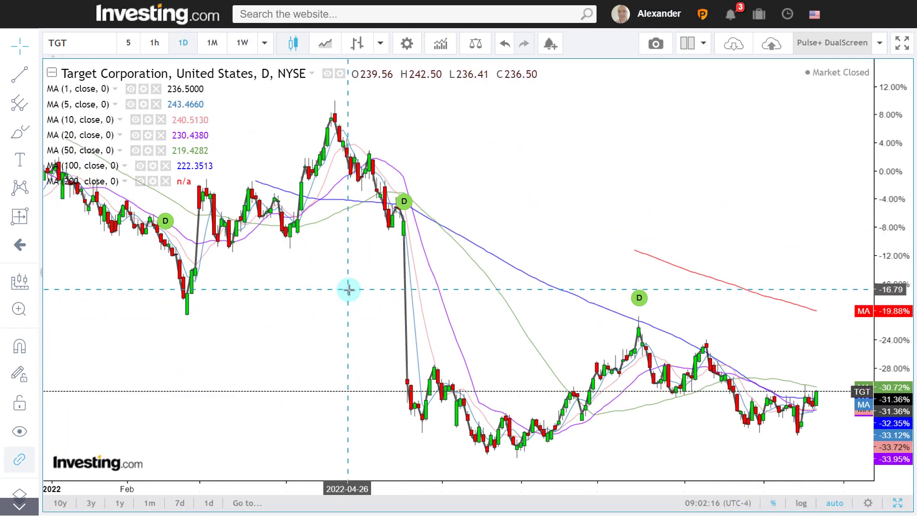
scroll(387, 302, "up", 4)
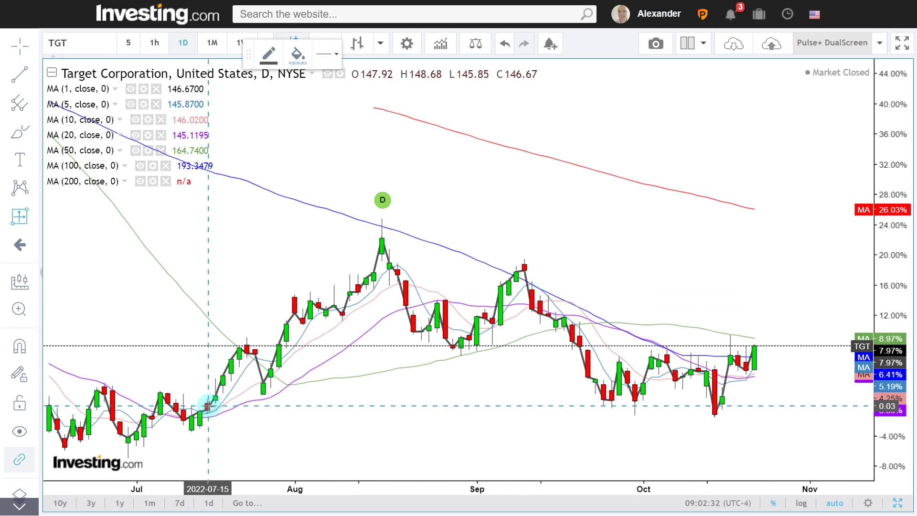
left_click_drag(208, 407, 387, 223)
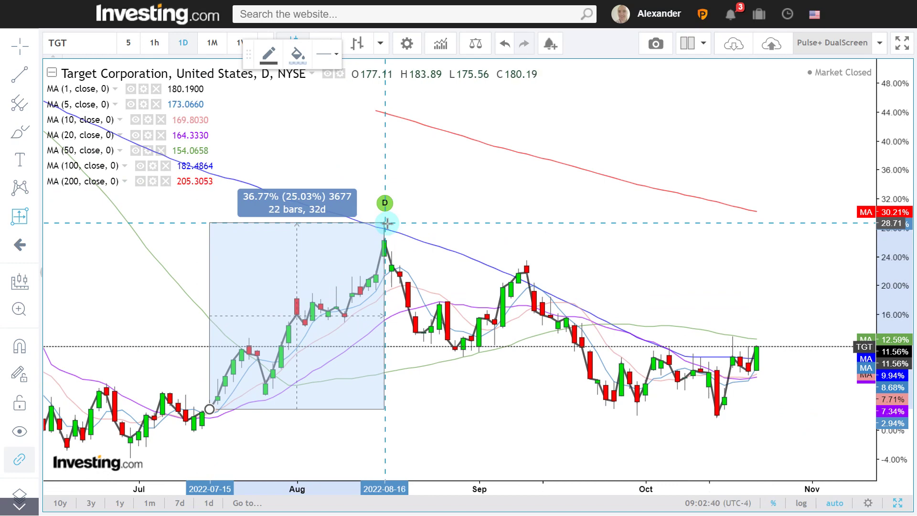
left_click(386, 223)
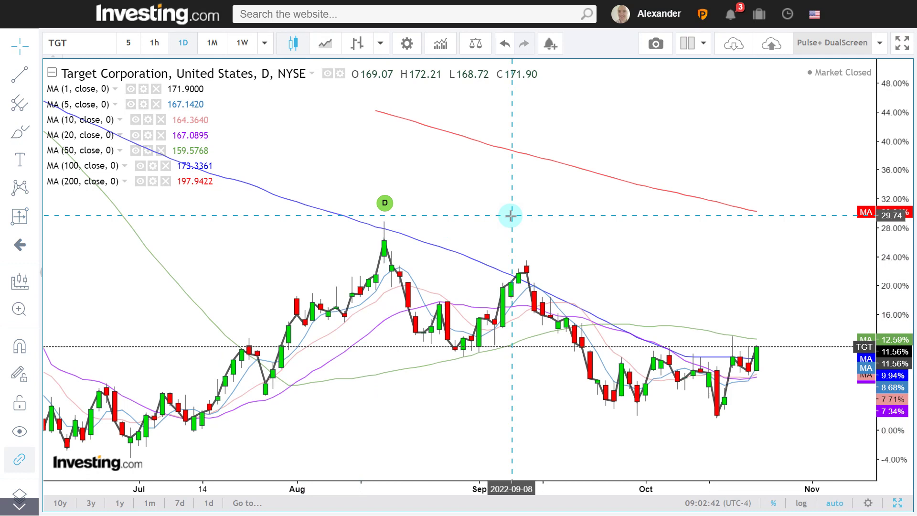
Mark five of Target's tests of the falling 100-day moving average, from August to October, with pink arrows, and clear the annotations
key("ctrl+shift+a")
left_click_drag(437, 154, 401, 225)
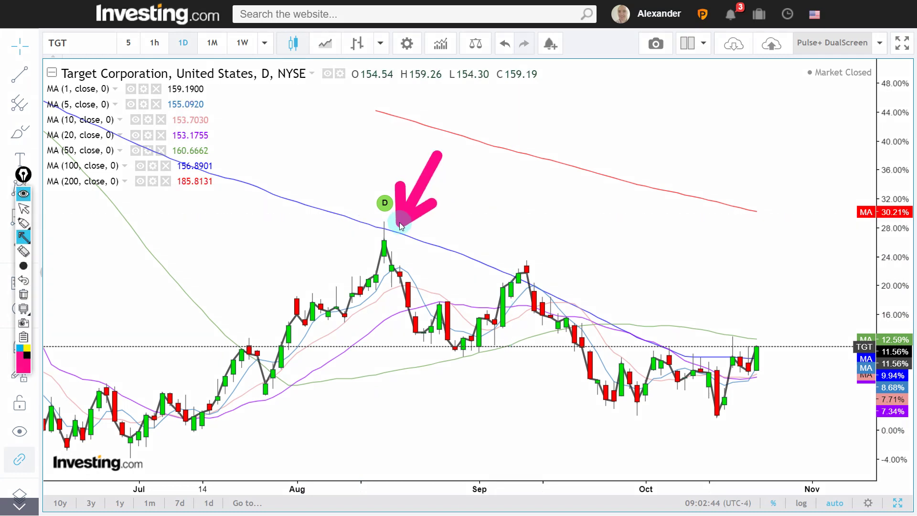
left_click_drag(613, 171, 540, 285)
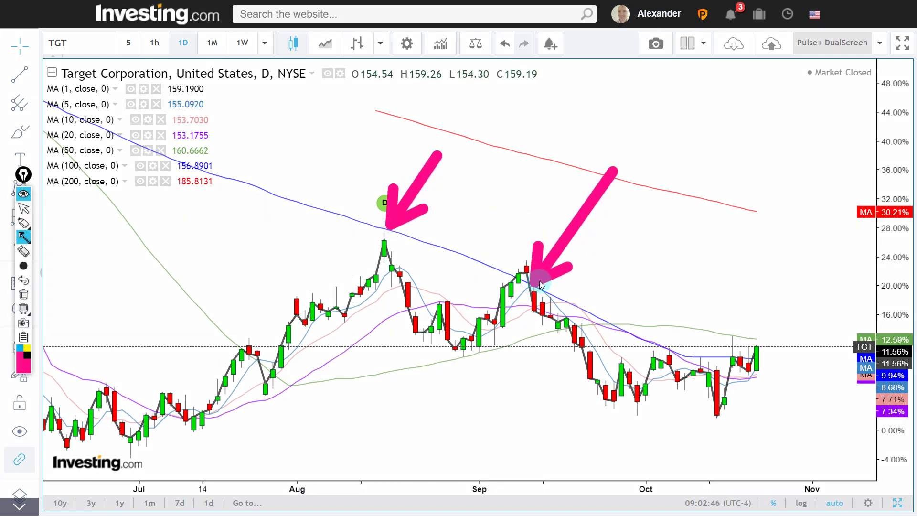
left_click_drag(680, 244, 673, 334)
mouse_move(718, 278)
left_mouse_down()
mouse_move(715, 347)
mouse_move(700, 356)
left_mouse_up()
left_click_drag(729, 290, 740, 353)
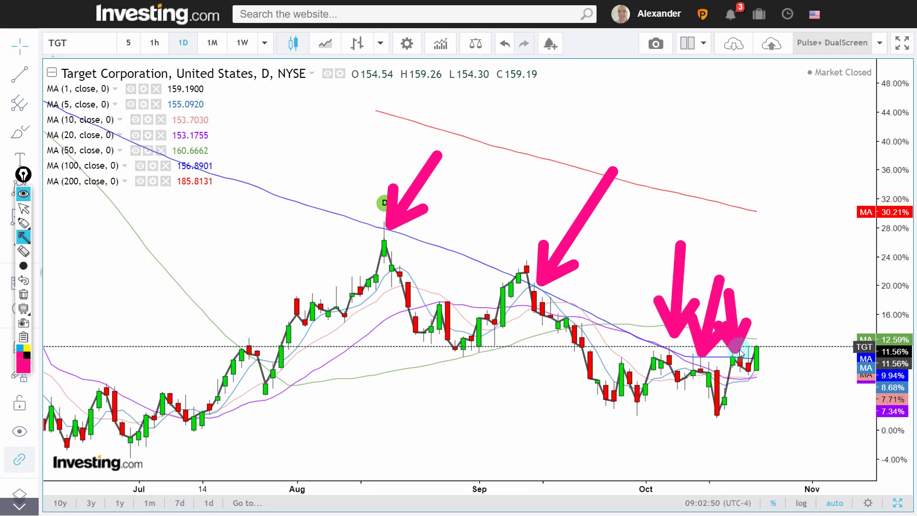
key("ctrl+shift+c")
key("ctrl+shift+h")
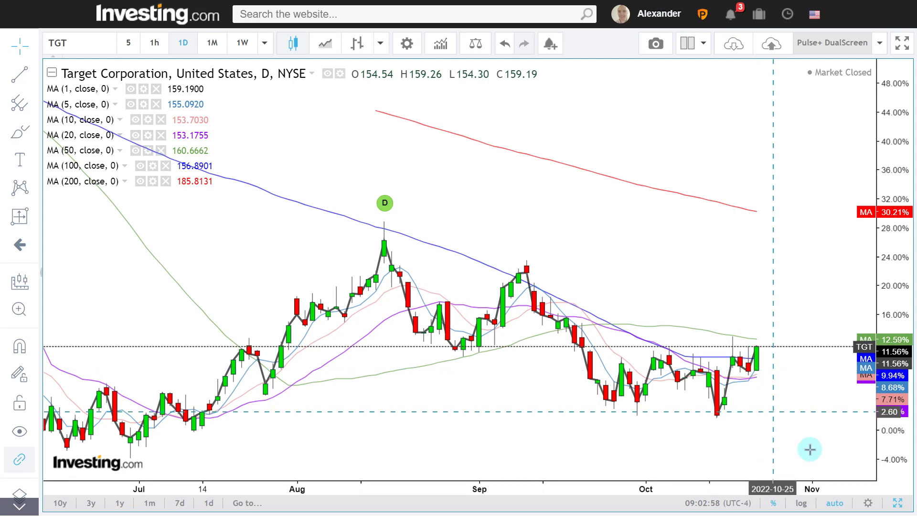
Examine Target's October 2022 daily candles against the 50-day and 100-day moving averages, close up and within the wider trend
scroll(788, 429, "up", 6)
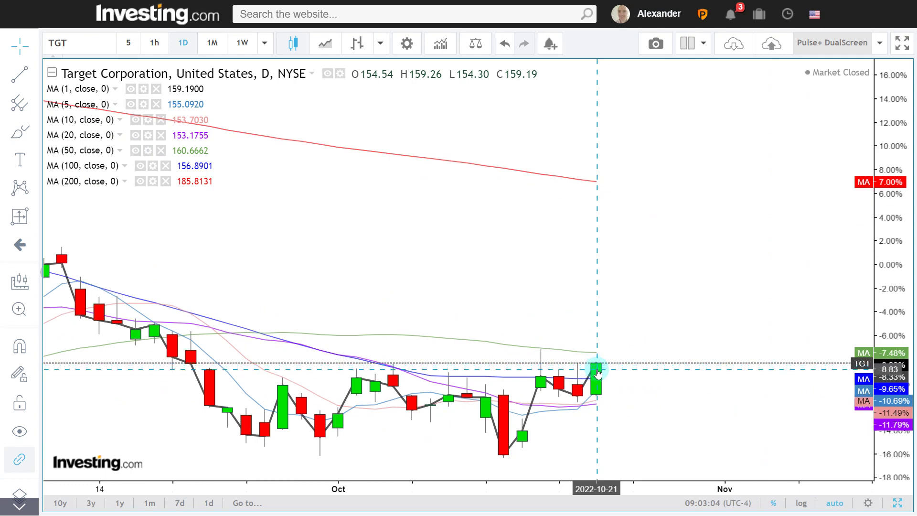
scroll(598, 373, "down", 3)
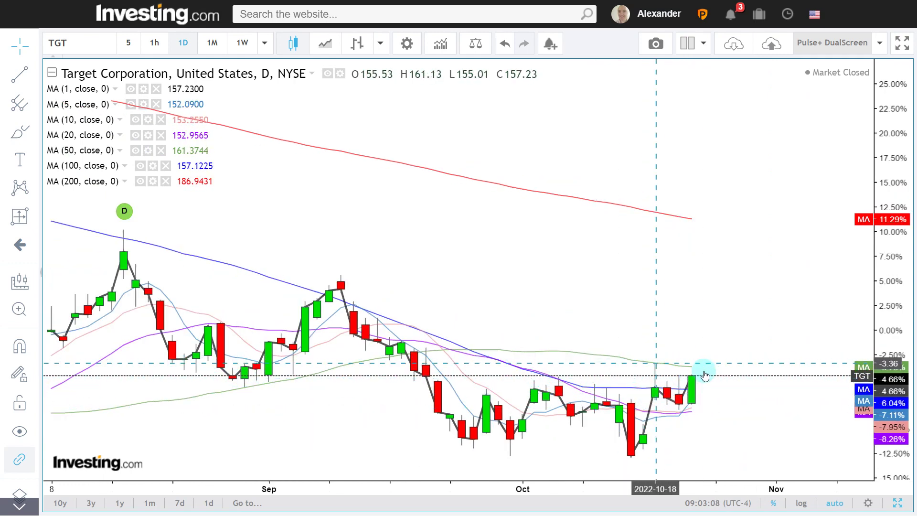
scroll(677, 369, "up", 2)
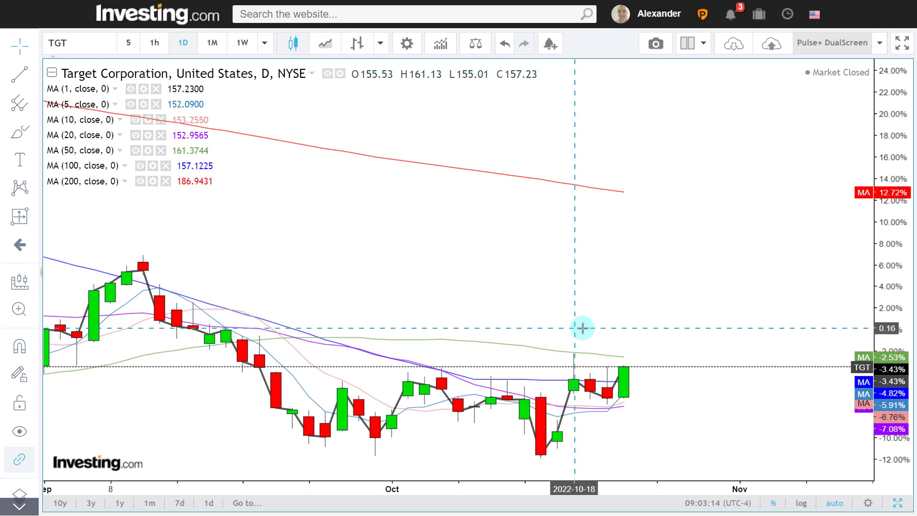
scroll(582, 328, "down", 5)
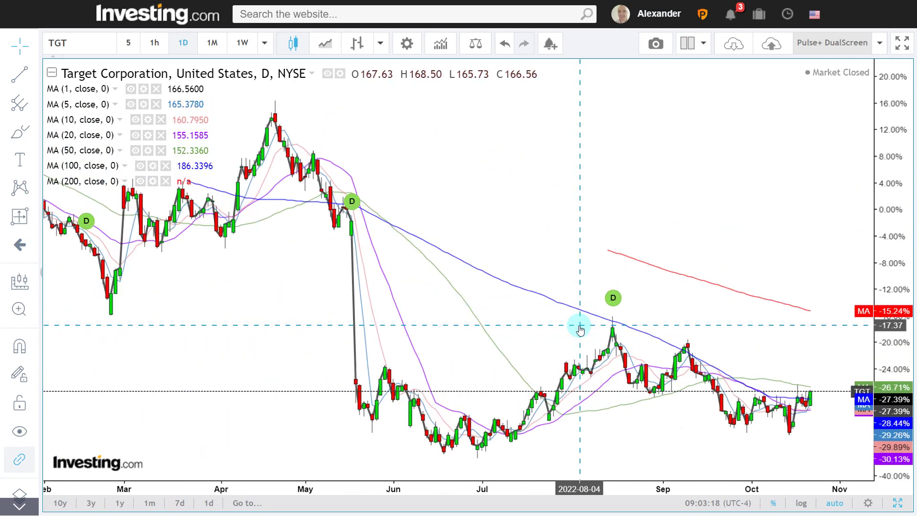
scroll(580, 327, "up", 4)
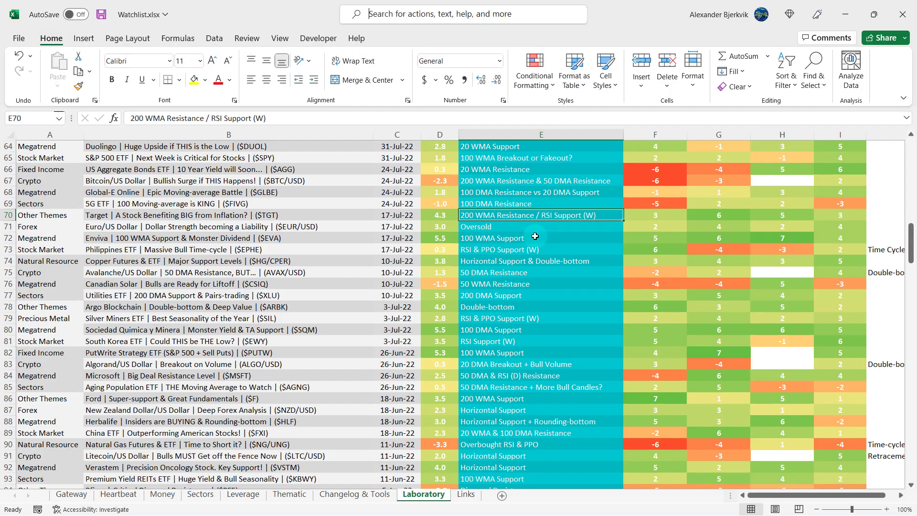
Return to the workbook's Laboratory sheet and recheck the signal, average score, date and title of the Target analysis
left_click(538, 227)
left_click(542, 211)
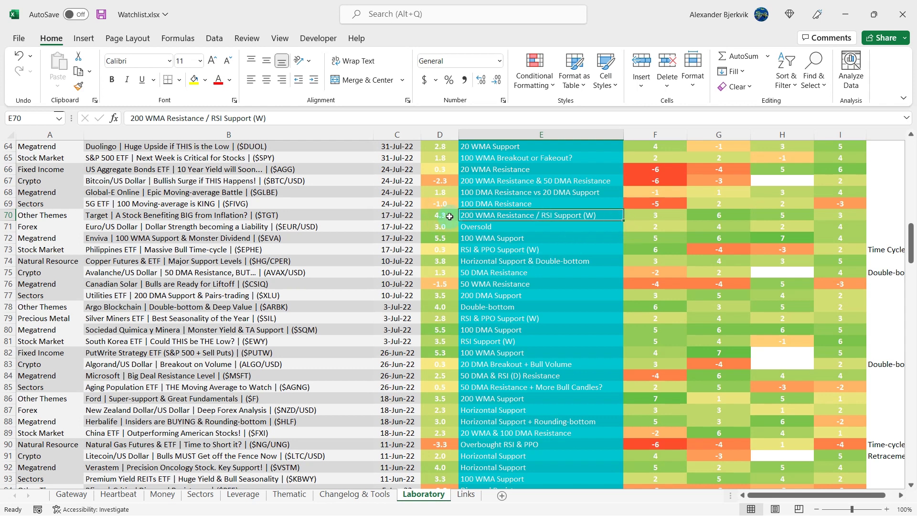
left_click(449, 216)
left_click(383, 215)
left_click(348, 215)
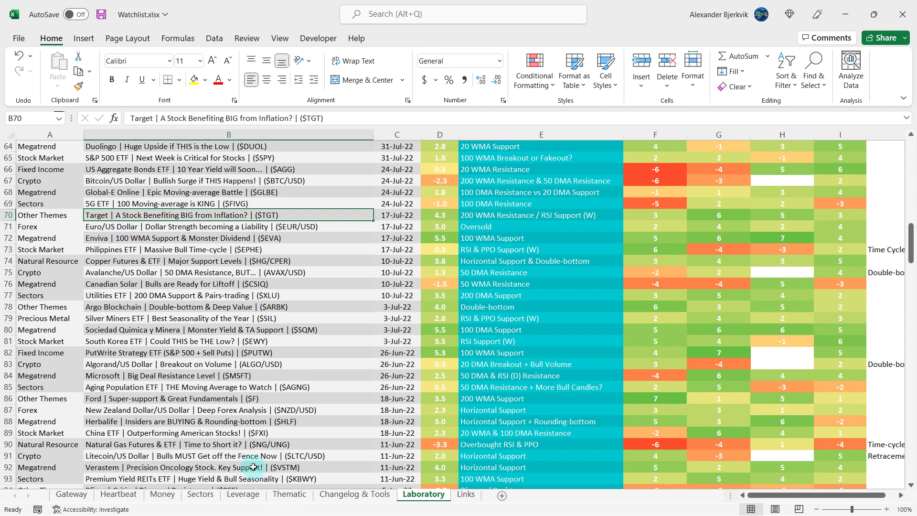
Remove Target Corporation's dark grey highlight on the Thematic sheet by copying Walmart's formatting onto its row
left_click(286, 497)
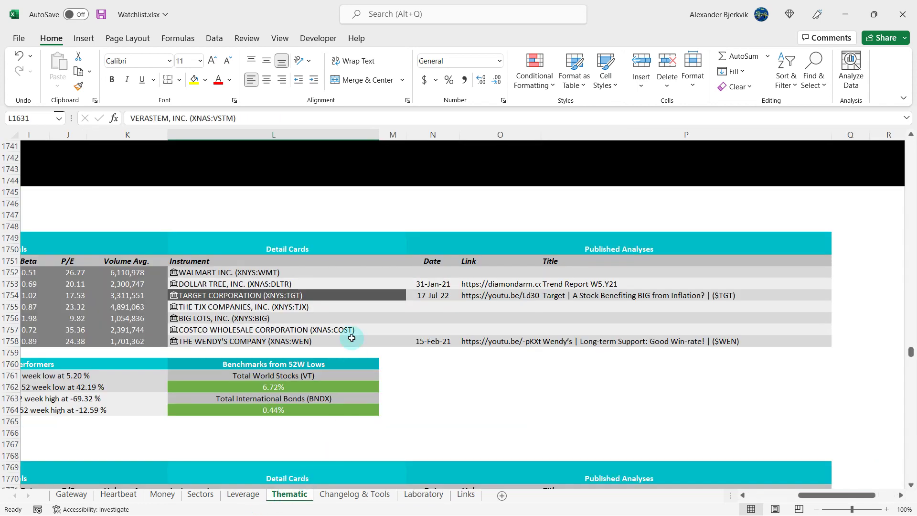
left_click(346, 277)
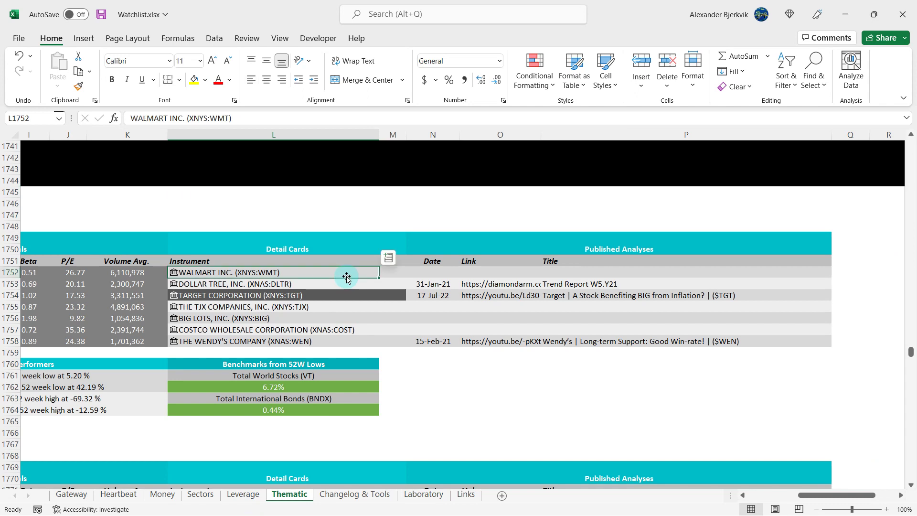
left_click_drag(348, 278, 385, 271)
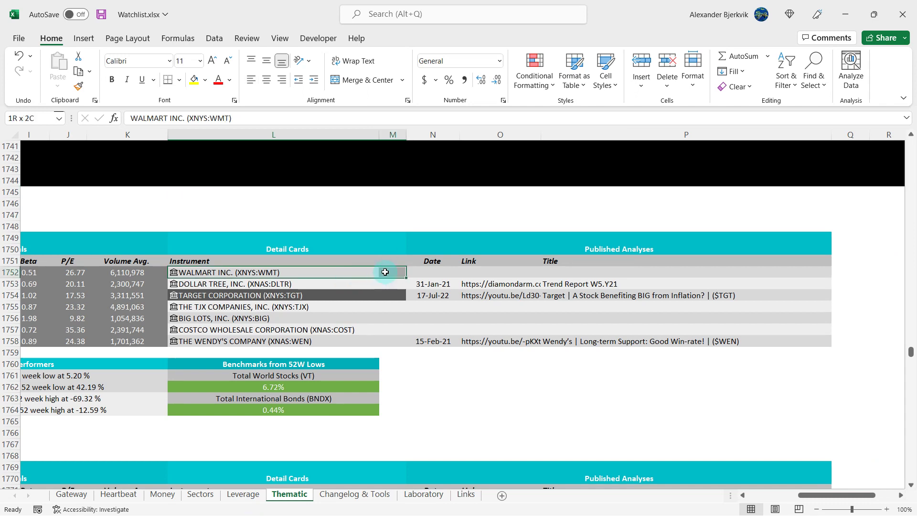
left_click(78, 86)
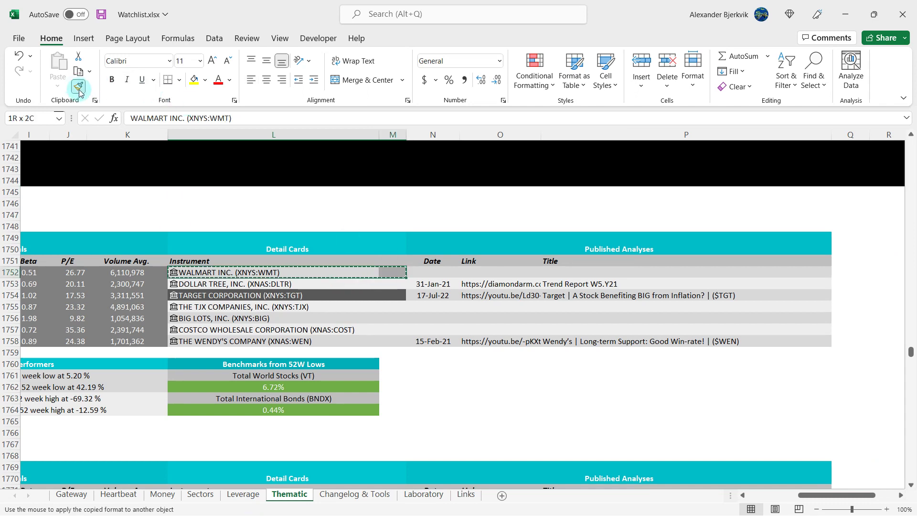
left_click(282, 295)
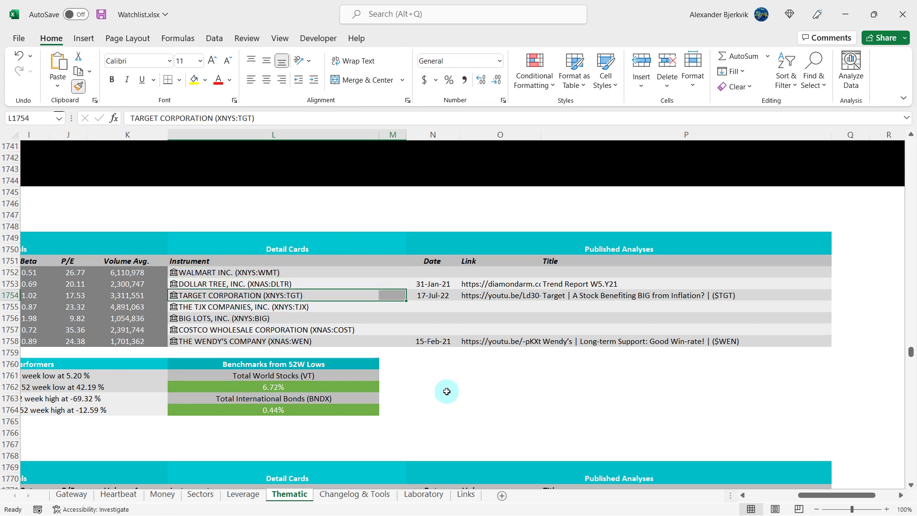
left_click(446, 388)
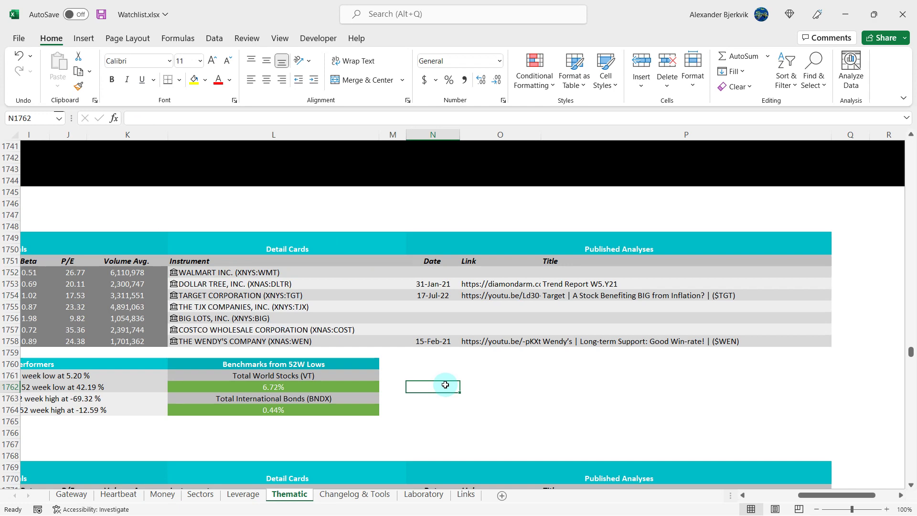
Find the highlighted Boyd Gaming Corporation entry in the next Thematic sheet table and check its published analysis
scroll(445, 384, "down", 2)
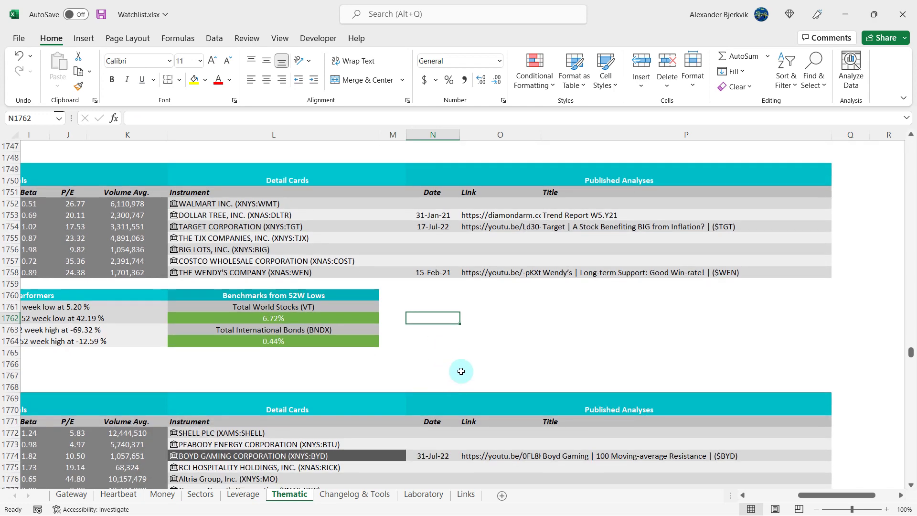
scroll(464, 369, "down", 1)
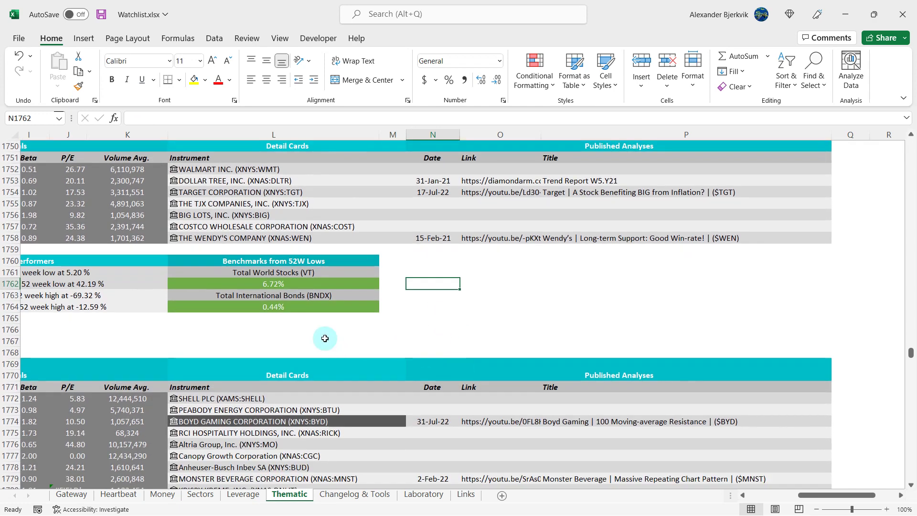
left_click(339, 340)
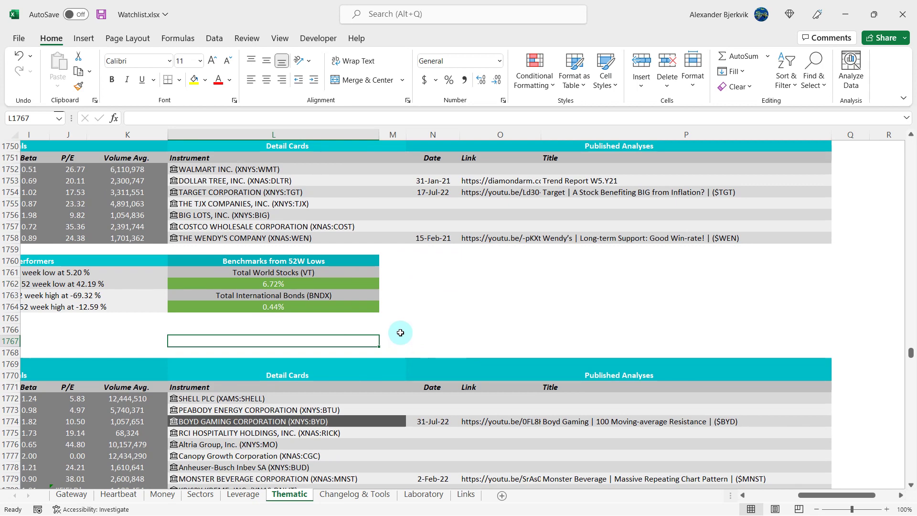
scroll(400, 333, "down", 4)
key("Down")
key("Down")
key("Down")
key("Down")
key("Down")
key("Down")
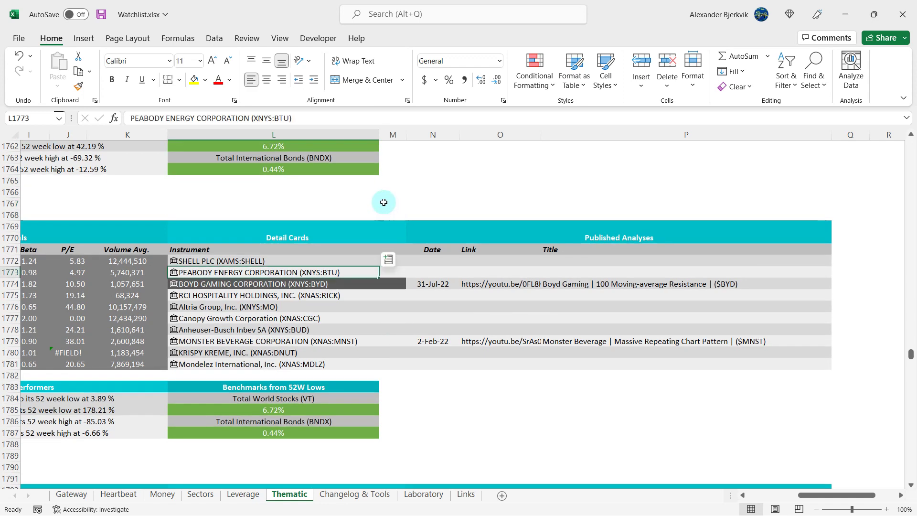
left_click(383, 202)
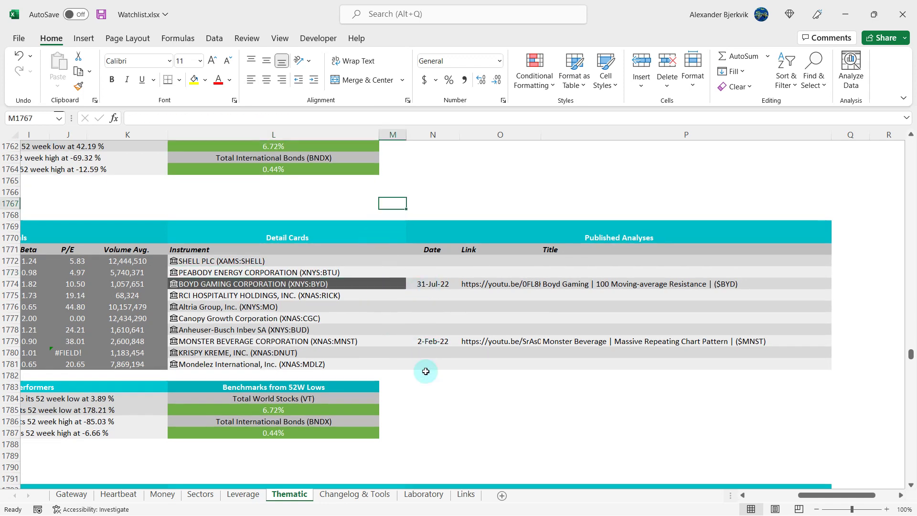
Check the Boyd Gaming analysis on the Laboratory sheet: its title, average score, signal and individual score
left_click(428, 495)
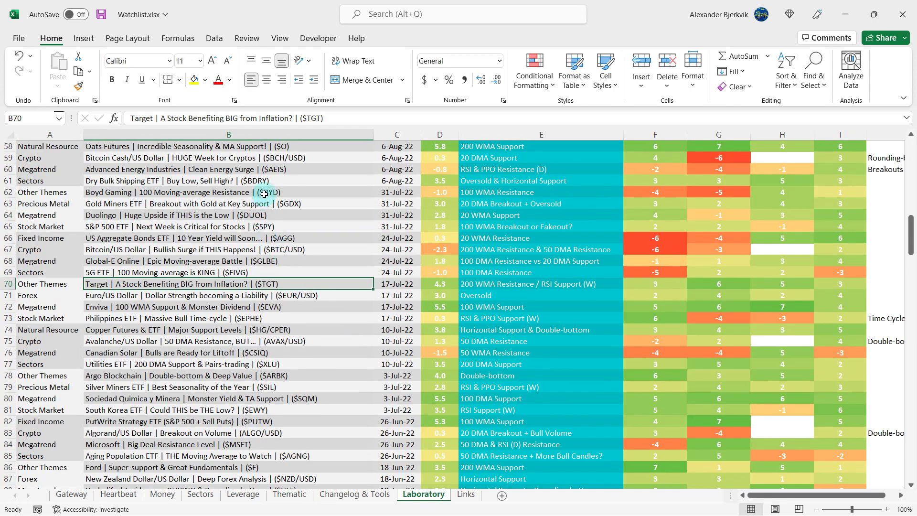
left_click(264, 193)
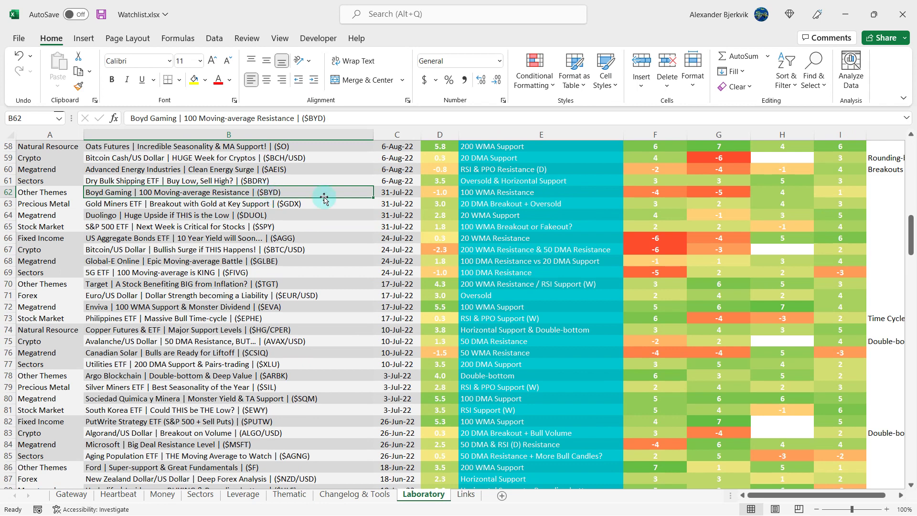
left_click(428, 192)
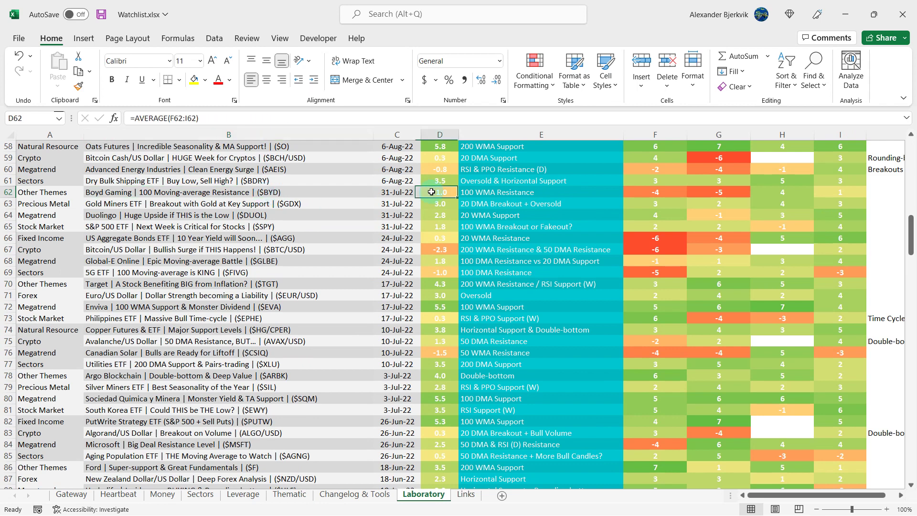
left_click(522, 193)
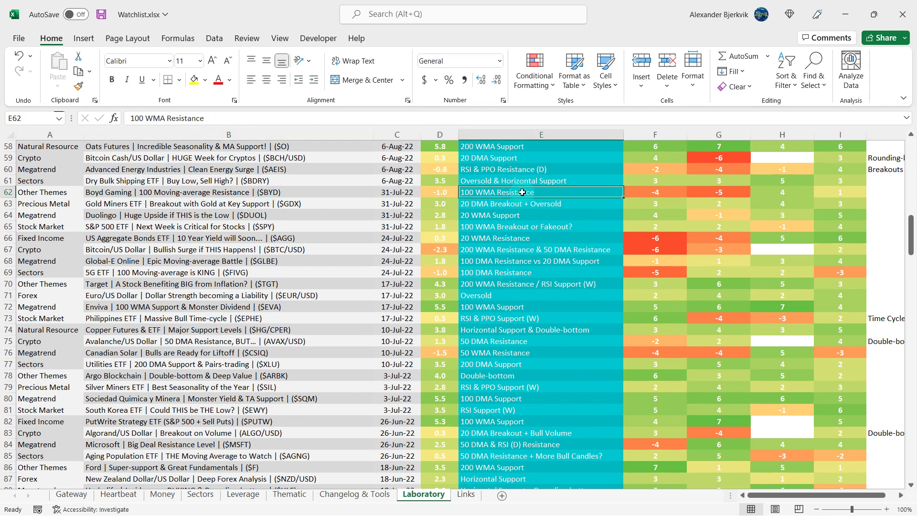
left_click(725, 190)
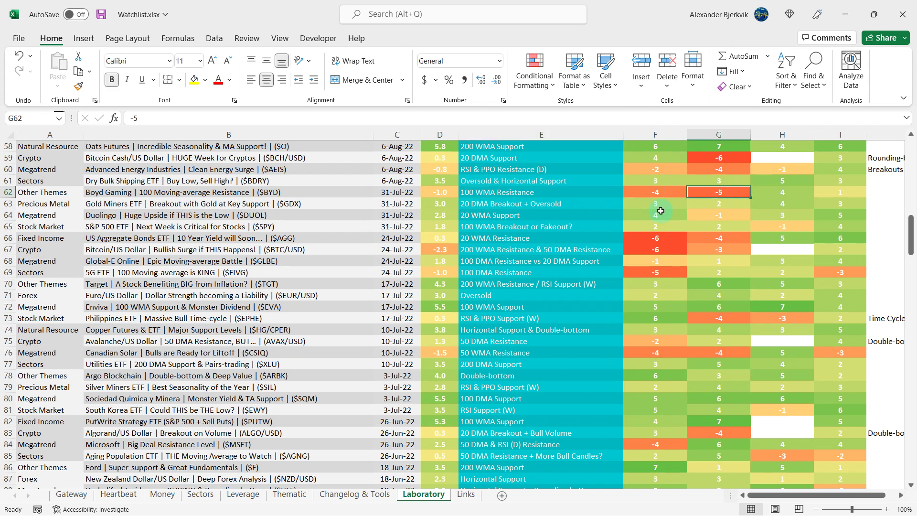
left_click(573, 190)
Switch to Boyd Gaming's weekly chart and temporarily mark the August and September 2022 candles near the 100-week moving average with three pink arrows
key("alt+Tab")
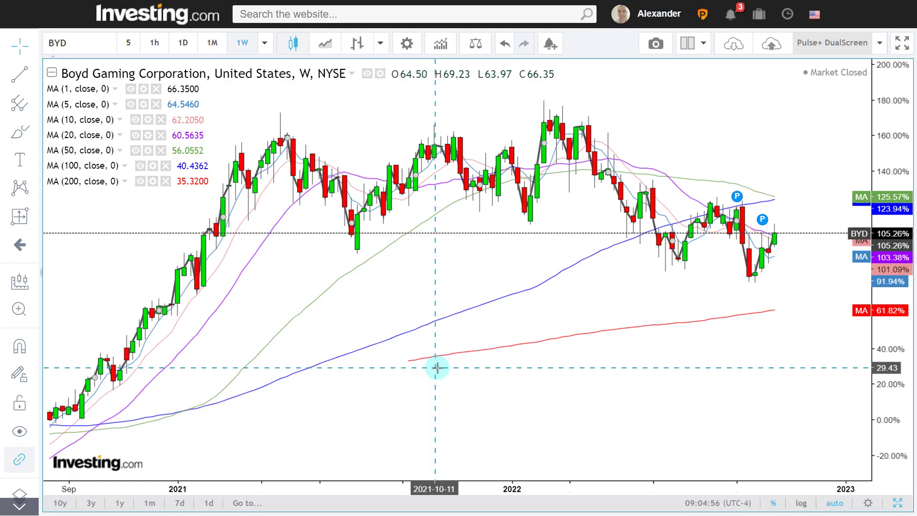
scroll(436, 368, "up", 5)
left_click_drag(373, 206, 466, 217)
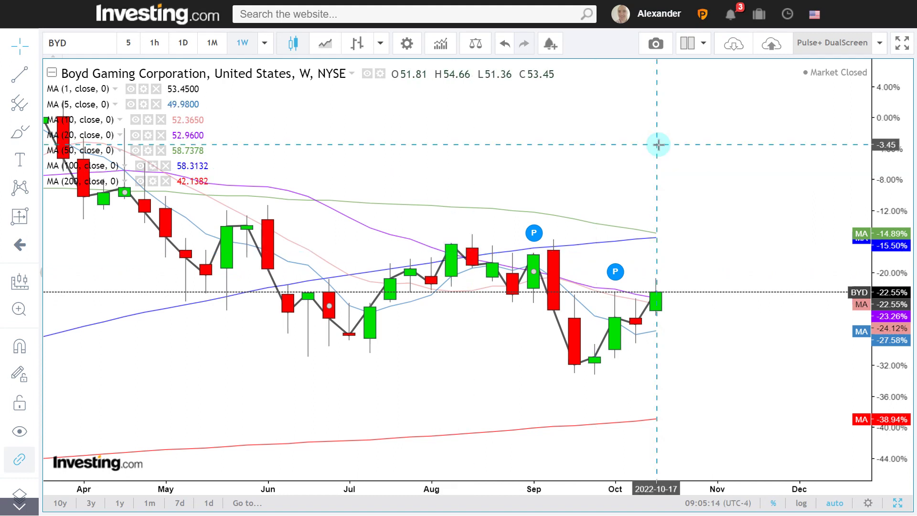
key("ctrl+alt+g")
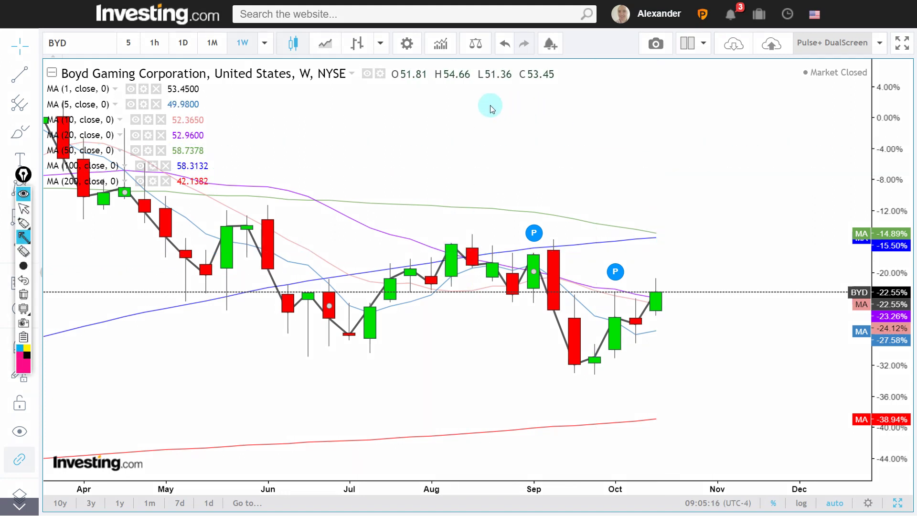
left_click_drag(490, 102, 494, 241)
left_click_drag(558, 151, 558, 236)
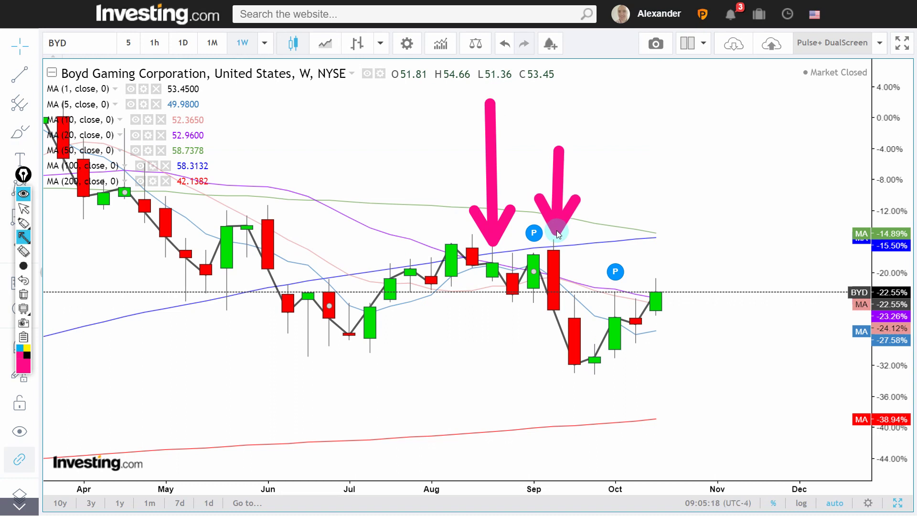
left_click_drag(501, 155, 530, 244)
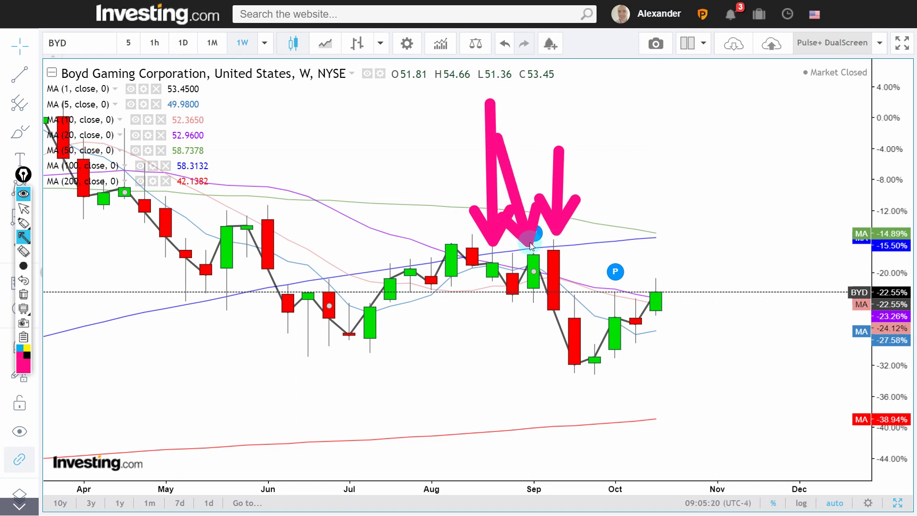
key("ctrl+alt+g")
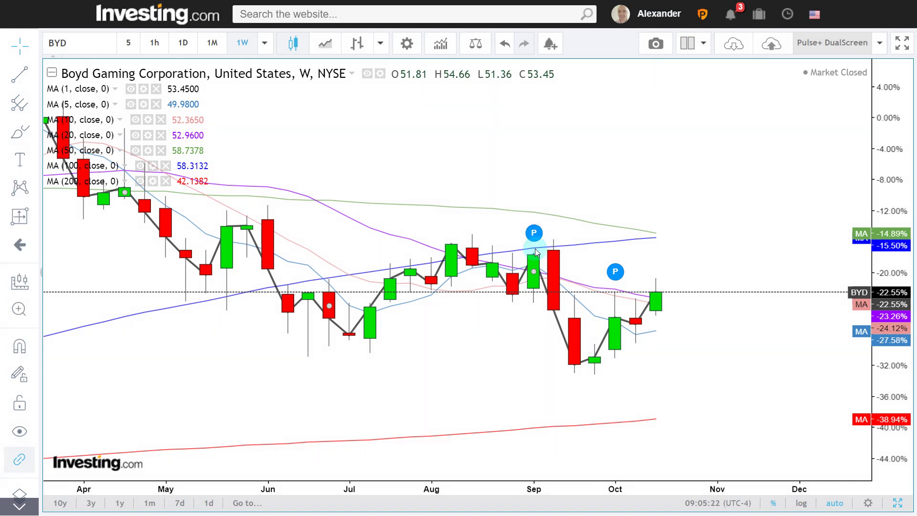
Show Boyd Gaming's daily chart and measure the price move from 29 July to the 16 August high and the late-September low
left_click(183, 43)
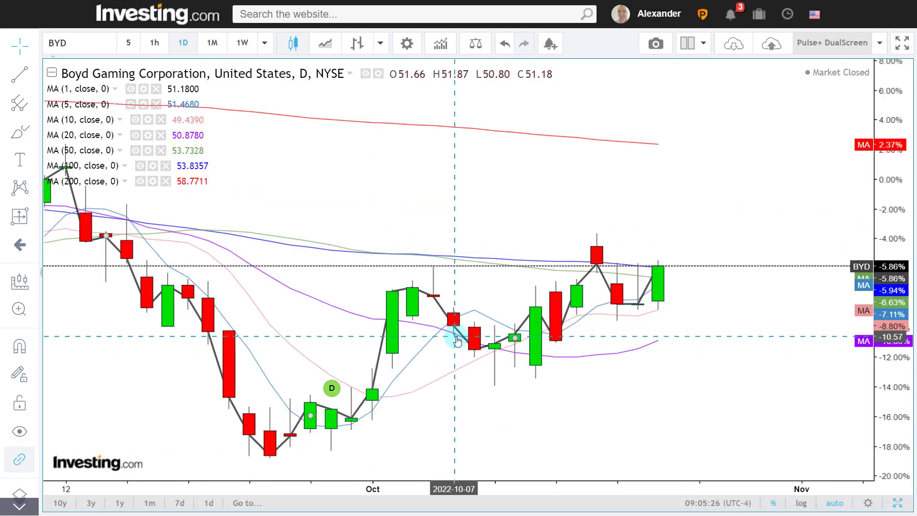
scroll(473, 348, "down", 10)
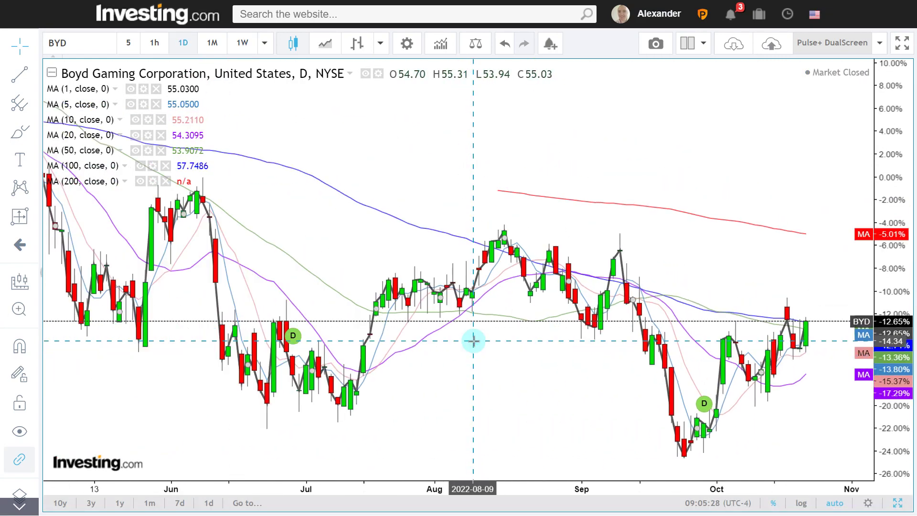
scroll(474, 340, "up", 6)
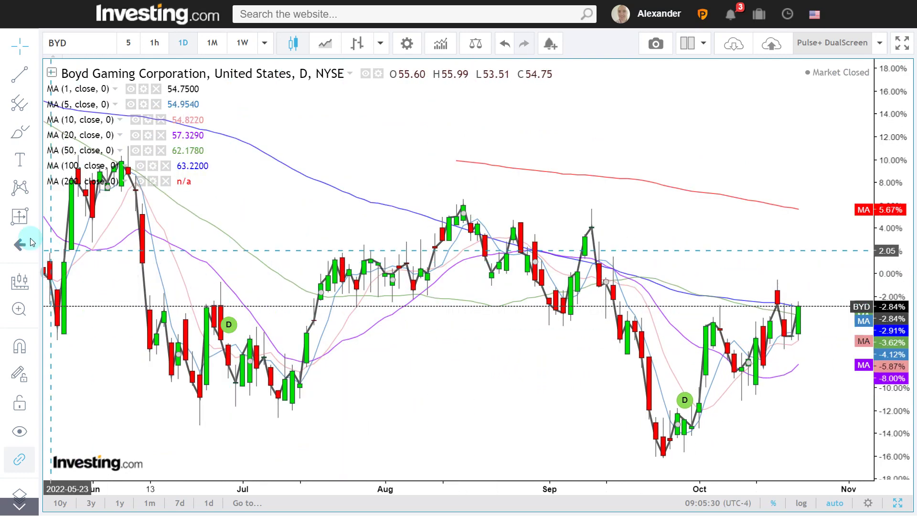
left_click(32, 220)
left_click(127, 356)
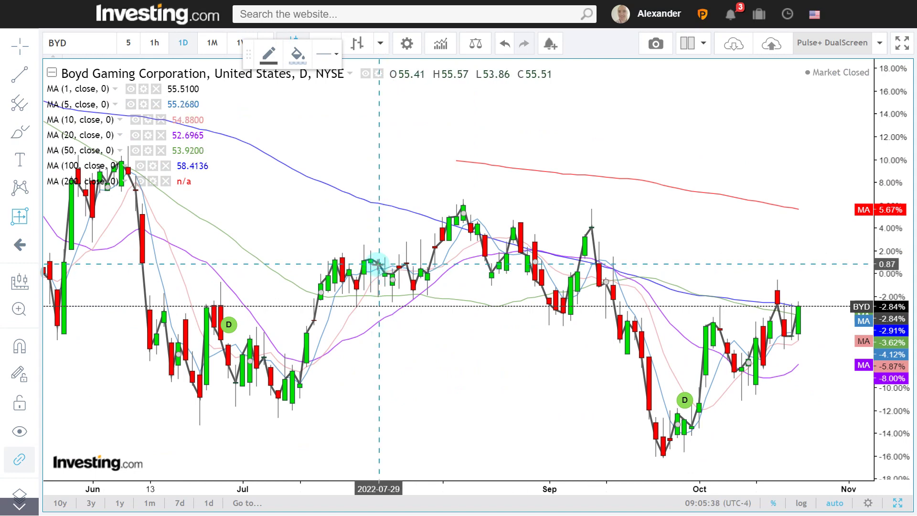
mouse_move(378, 264)
left_mouse_down()
mouse_move(421, 297)
mouse_move(465, 198)
left_mouse_up()
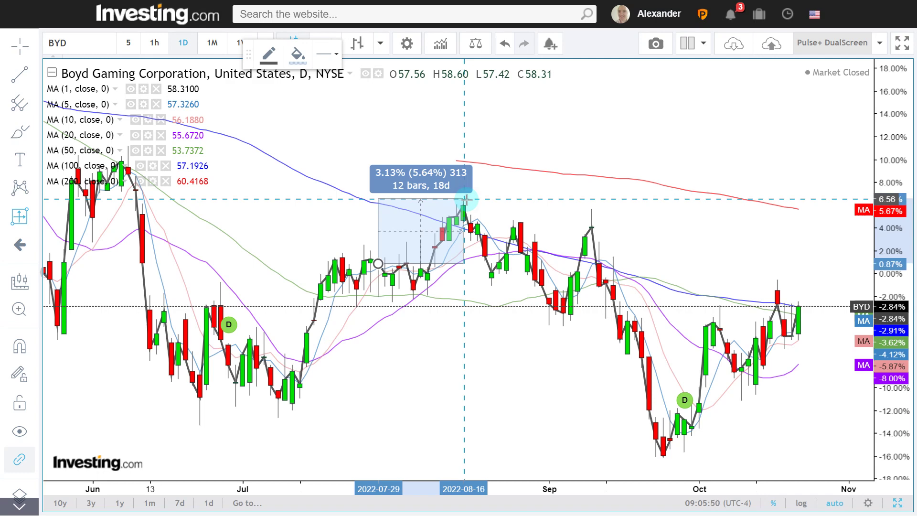
mouse_move(465, 198)
left_mouse_down()
mouse_move(439, 217)
mouse_move(459, 230)
mouse_move(477, 207)
mouse_move(665, 443)
mouse_move(665, 459)
left_mouse_up()
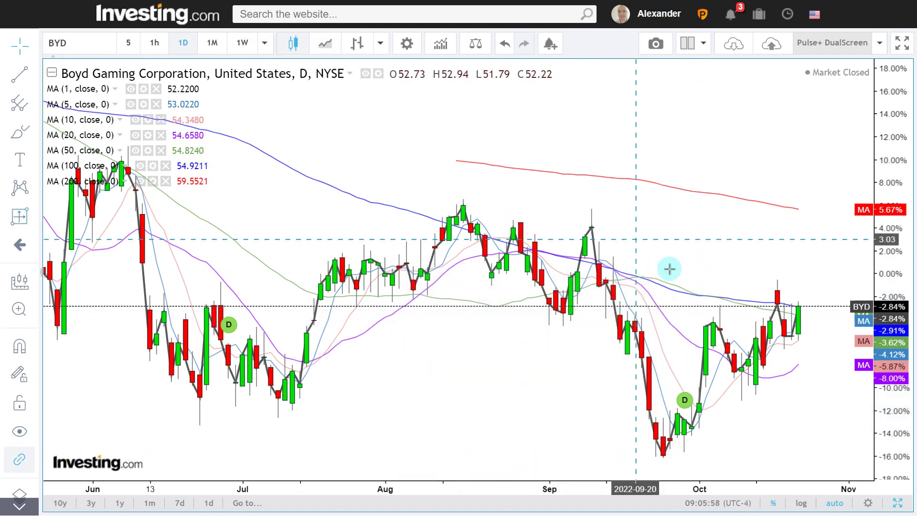
Examine Boyd Gaming's October 2022 daily candles against the 50-day and 100-day moving averages, close up and within the year's trend
scroll(669, 269, "up", 5)
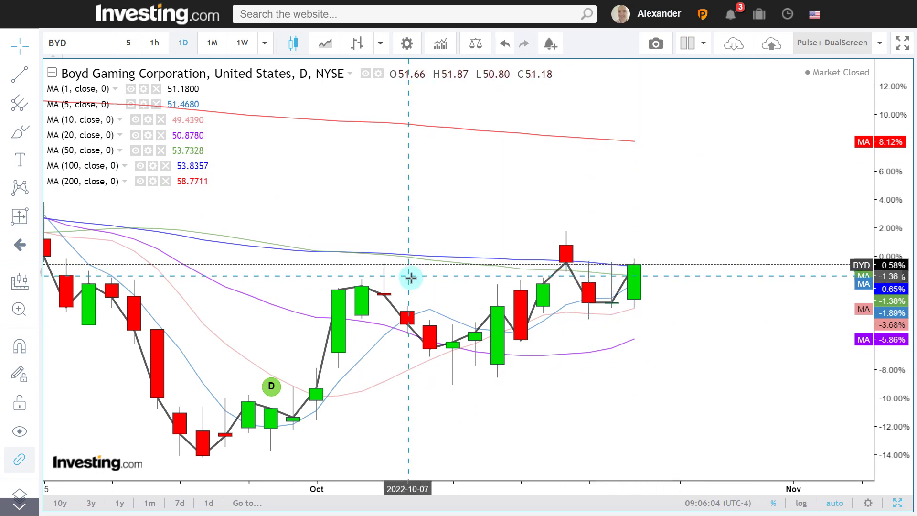
scroll(411, 277, "down", 2)
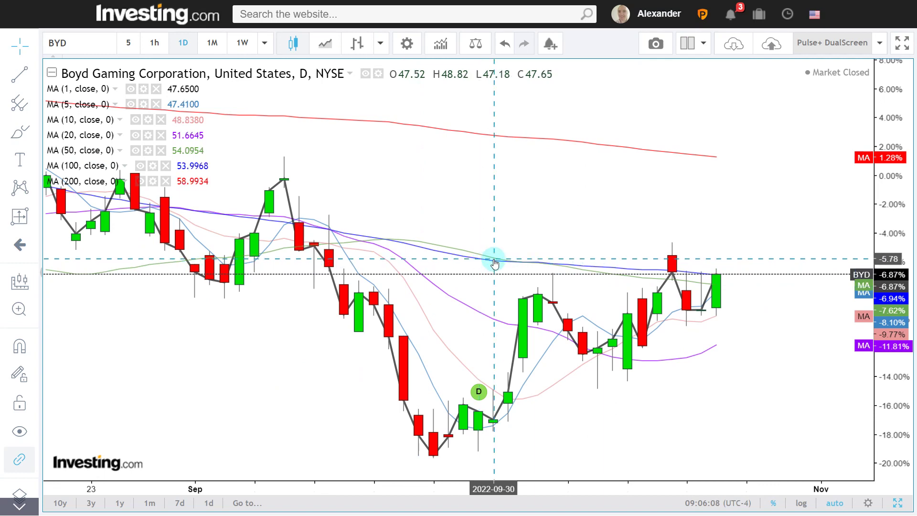
scroll(493, 262, "up", 3)
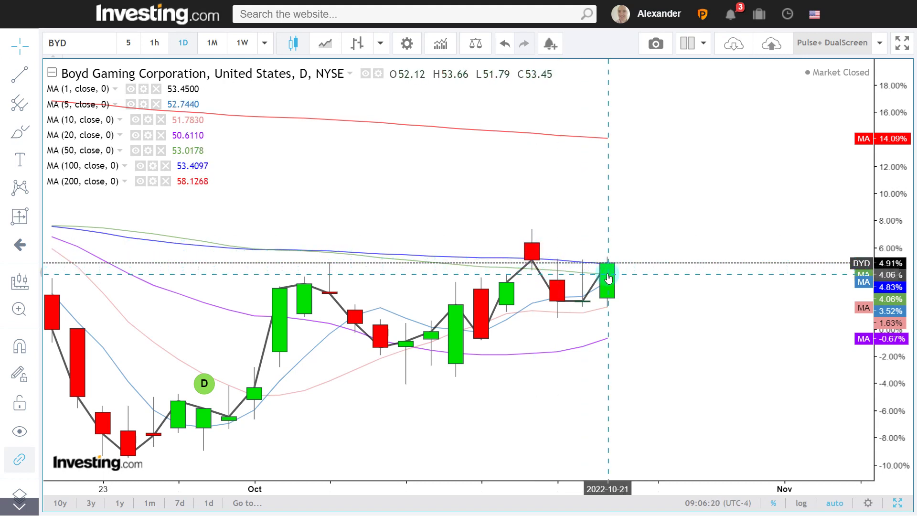
scroll(571, 276, "down", 10)
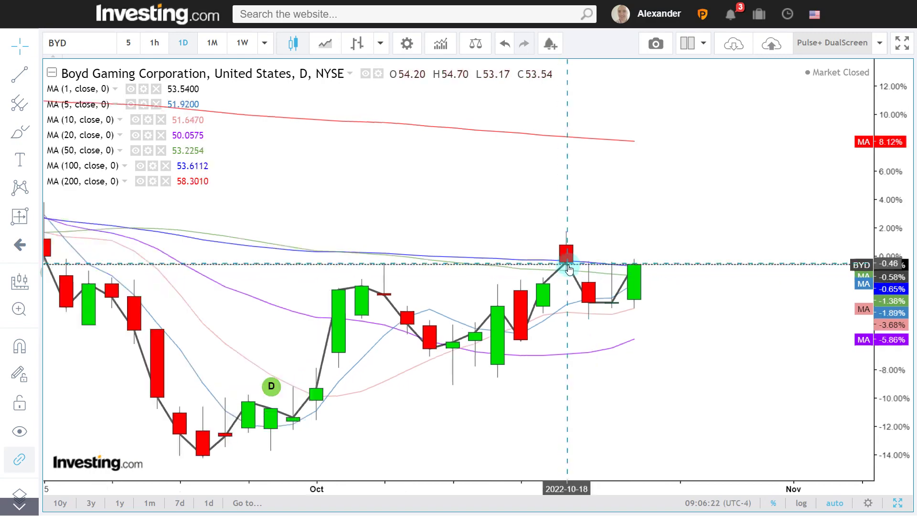
scroll(621, 266, "down", 4)
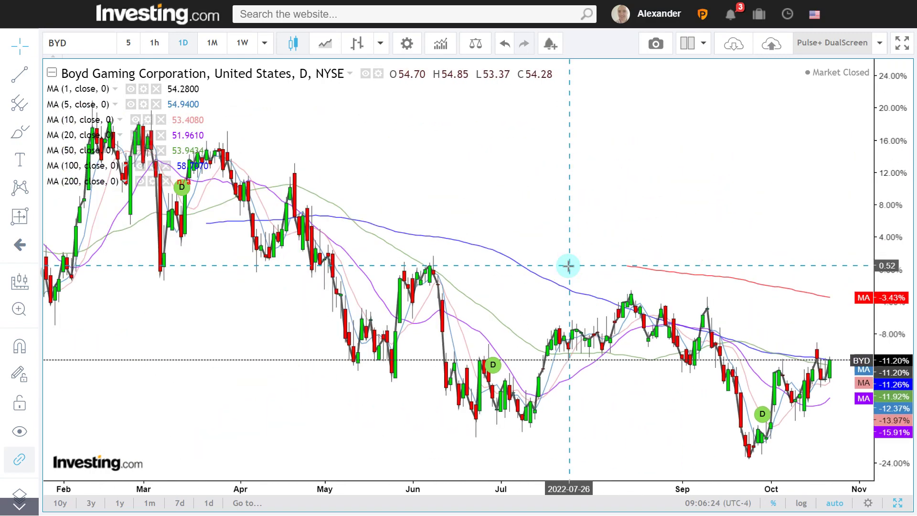
scroll(523, 191, "up", 1)
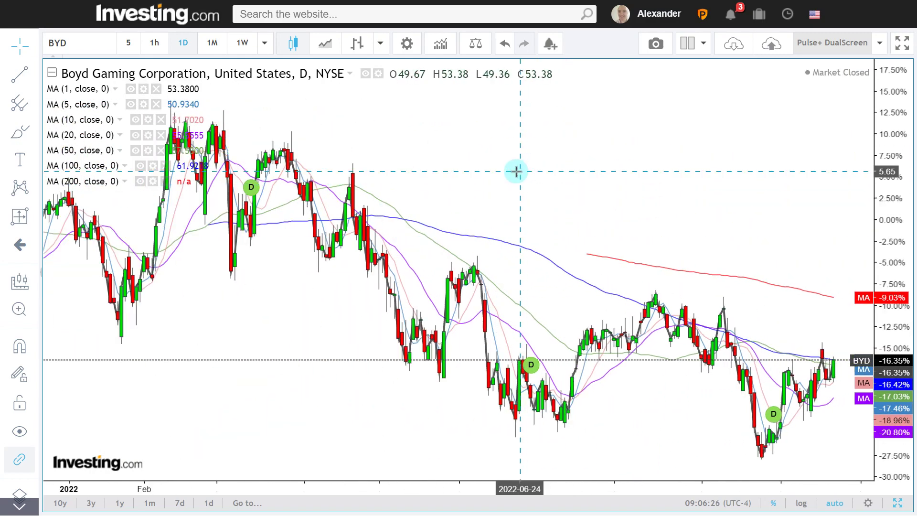
Return to the workbook and remove Boyd Gaming Corporation's dark grey highlight on the Thematic sheet by copying Shell's formatting onto its row
key("alt+Tab")
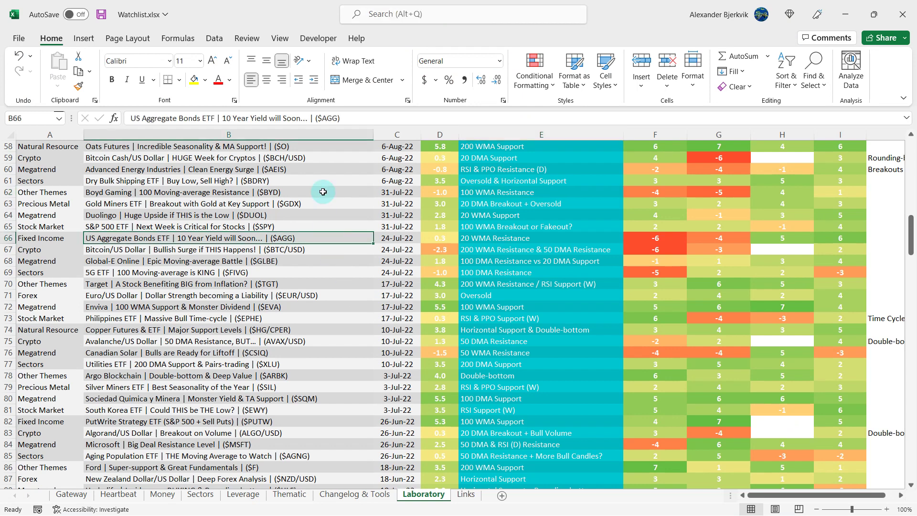
left_click(323, 191)
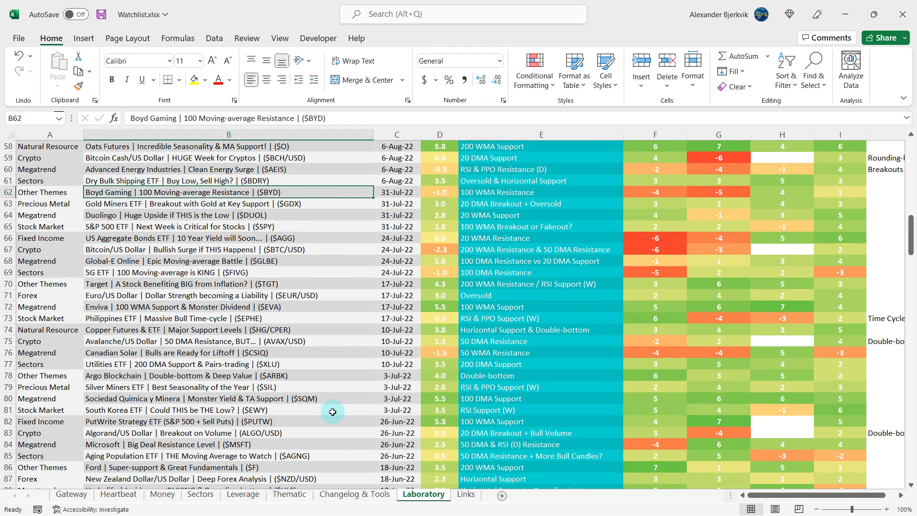
left_click(289, 493)
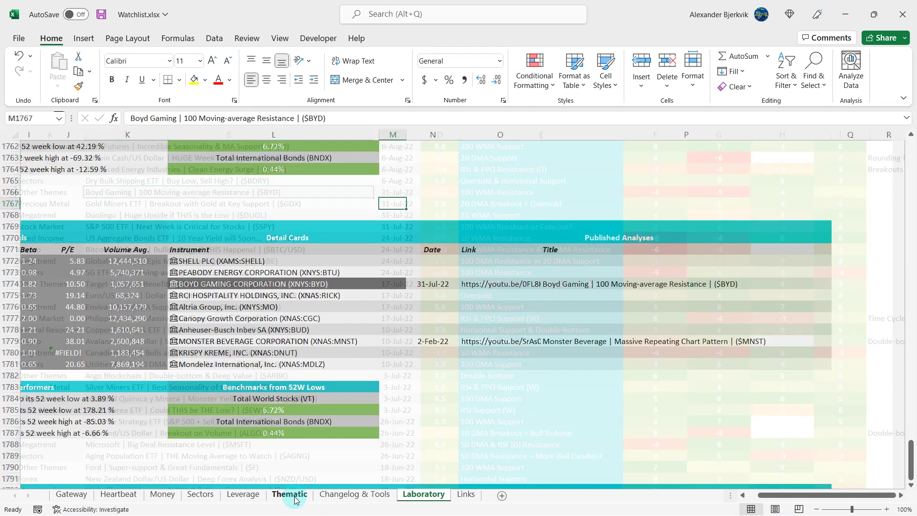
left_click(346, 263)
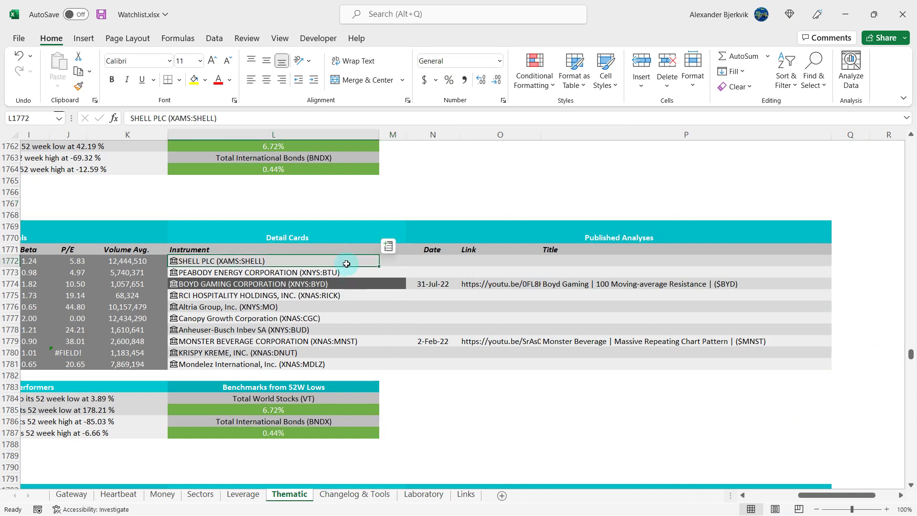
left_click_drag(346, 263, 385, 262)
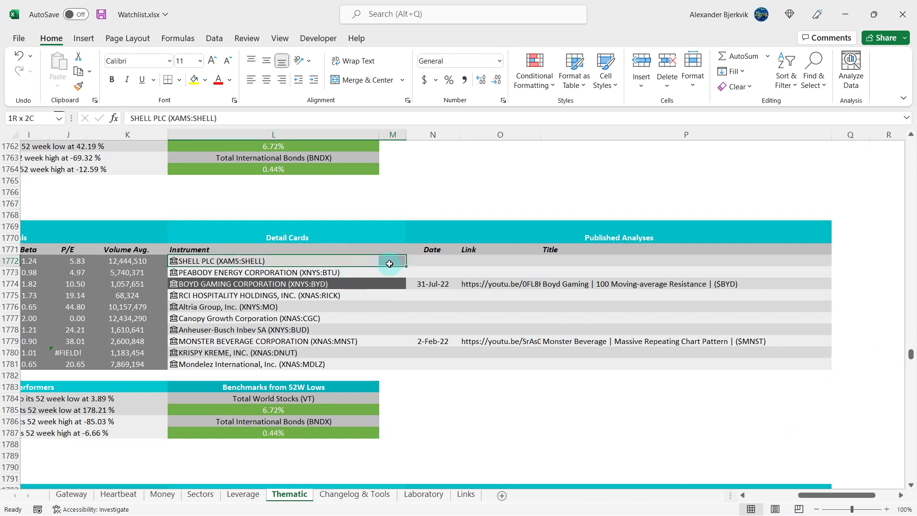
left_click(78, 86)
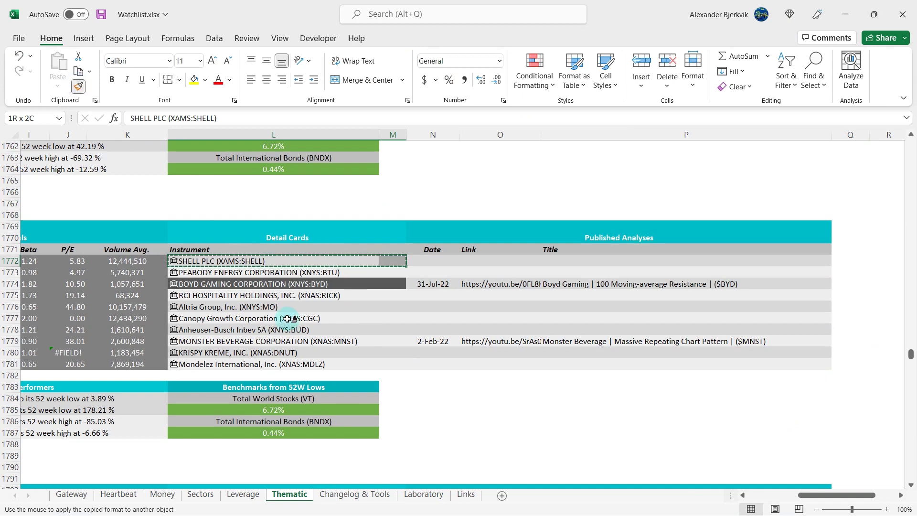
left_click(295, 288)
Look through the following Thematic sheet tables for highlighted instruments and their published analyses
left_click(368, 340)
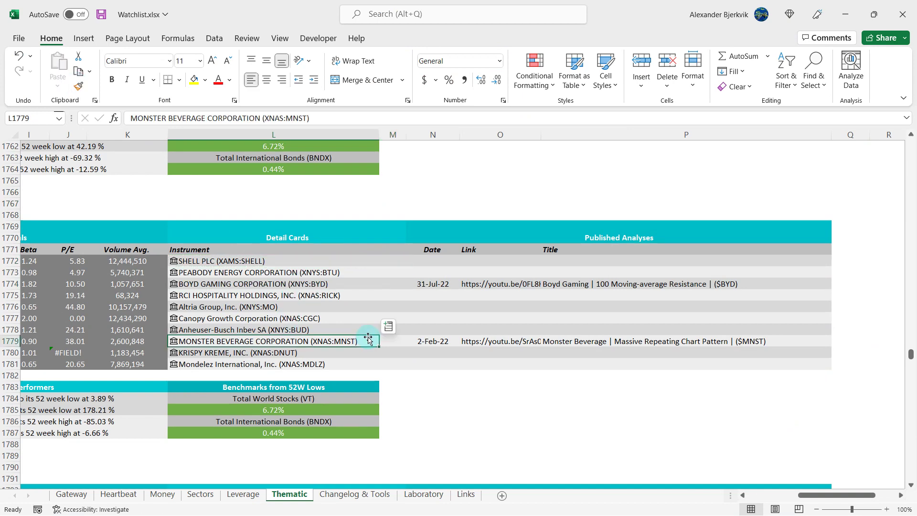
left_click(469, 382)
scroll(468, 380, "down", 10)
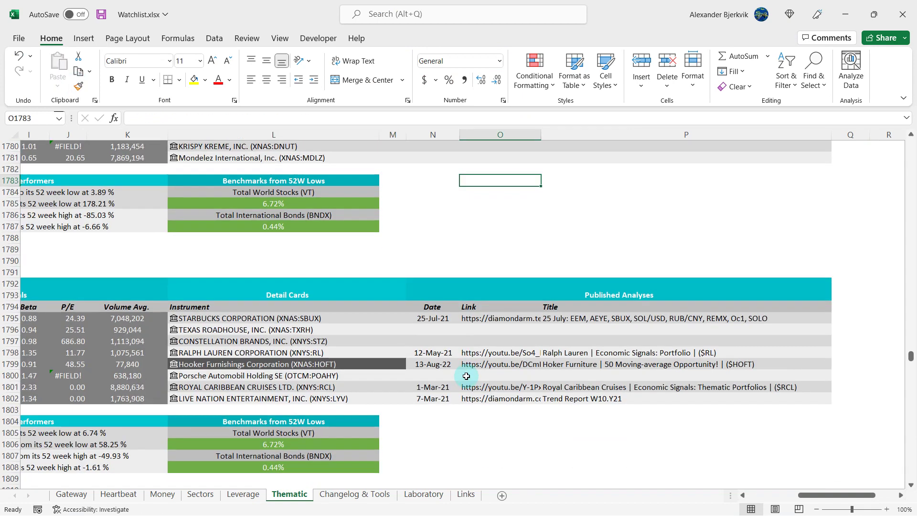
scroll(466, 376, "down", 6)
scroll(466, 376, "down", 18)
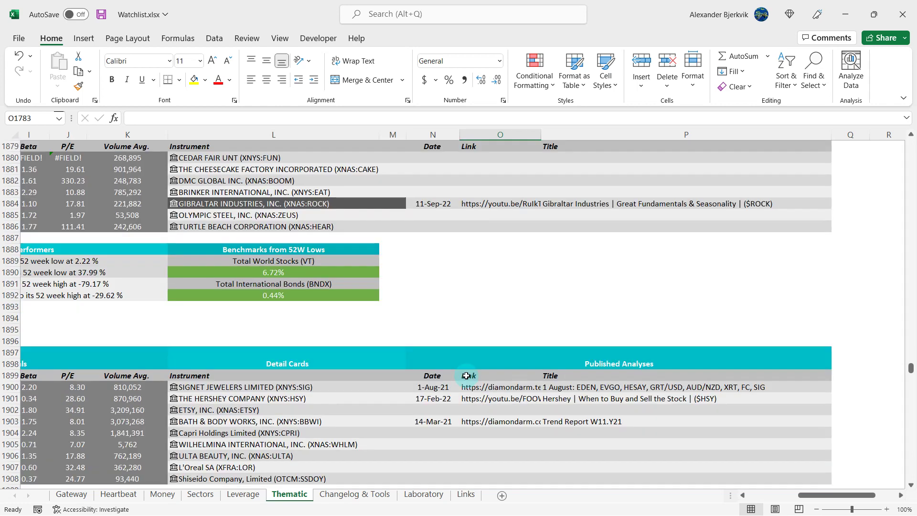
View the Other Themes overview on the Gateway sheet and switch to the Diamond Arm subscription page in the browser
left_click(71, 493)
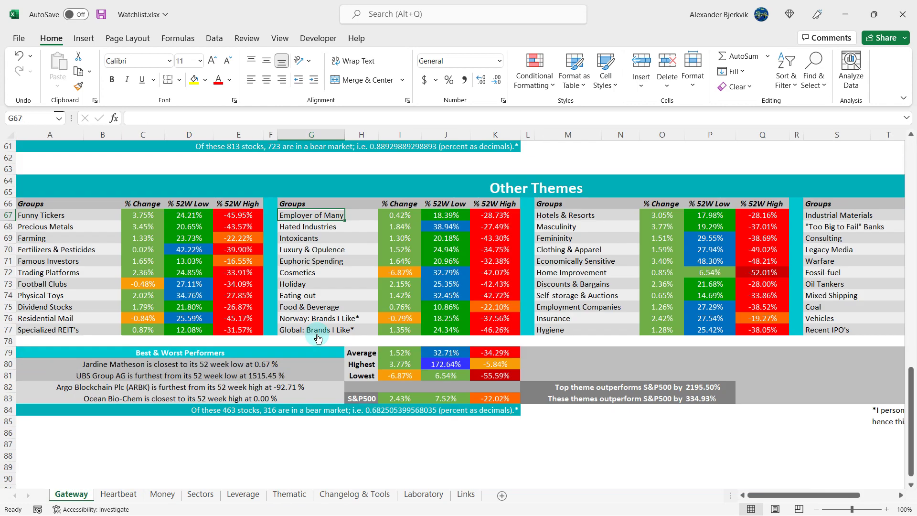
key("alt+Tab")
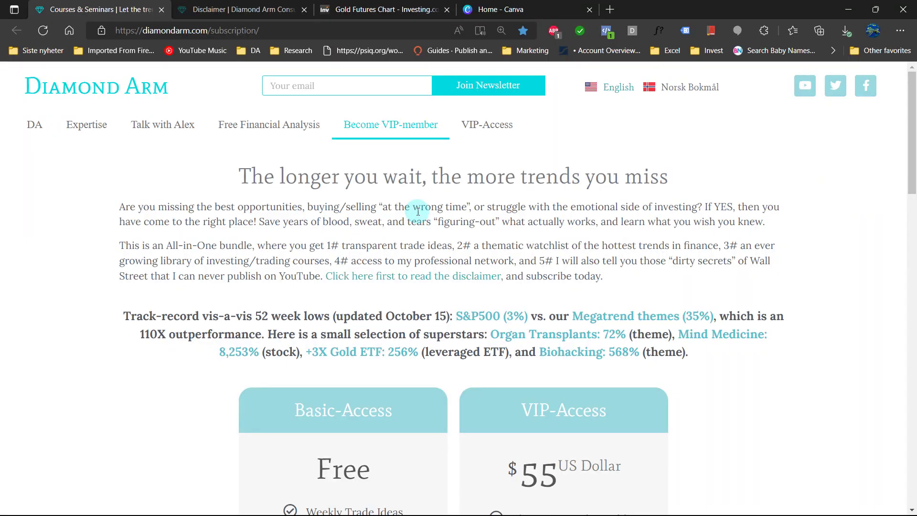